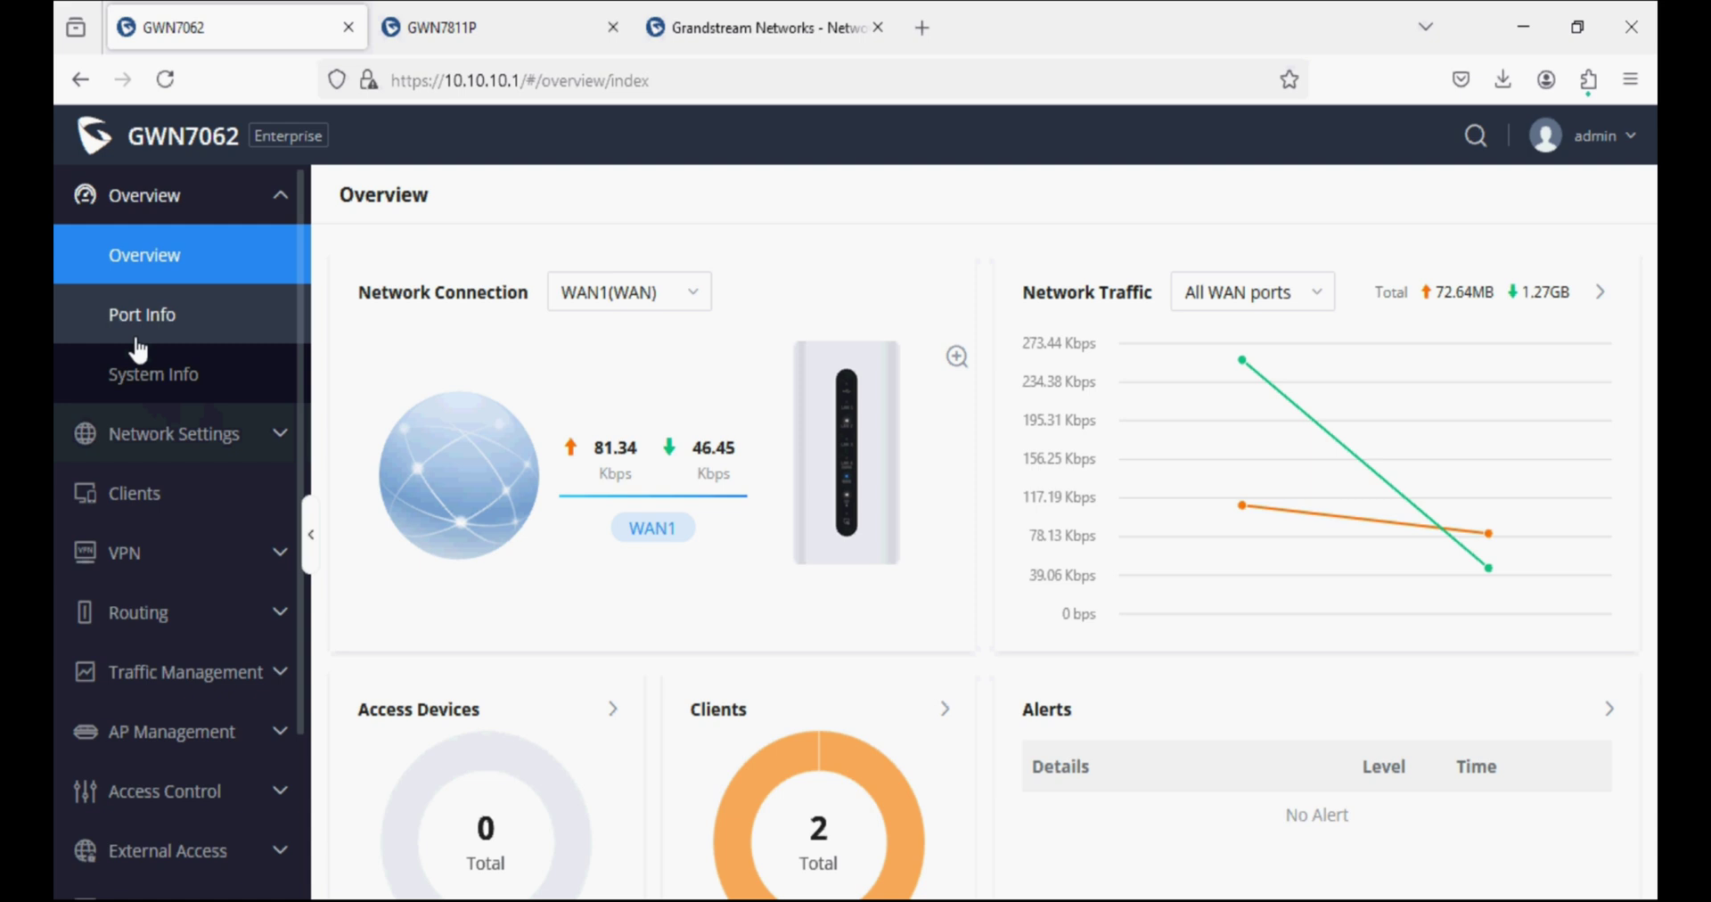
Step: Review the GWN7062 router's port information and its LAN VLAN list
{"action": "left_click", "coordinate": [137, 338]}
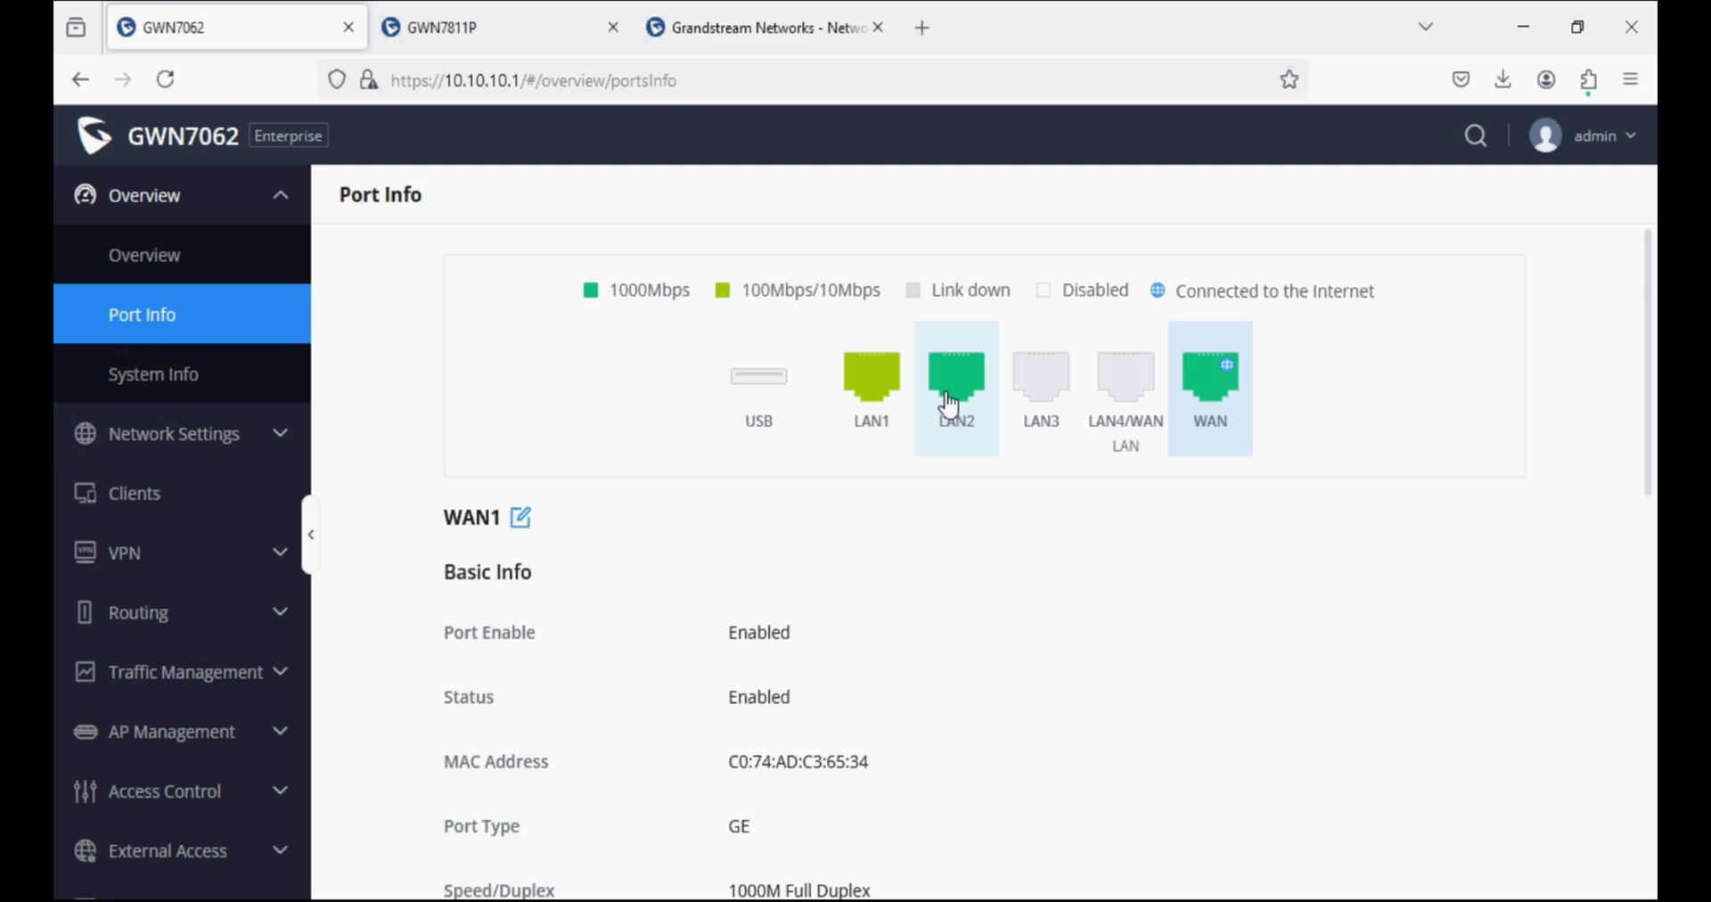
{"action": "left_click", "coordinate": [181, 449]}
{"action": "left_click", "coordinate": [150, 612]}
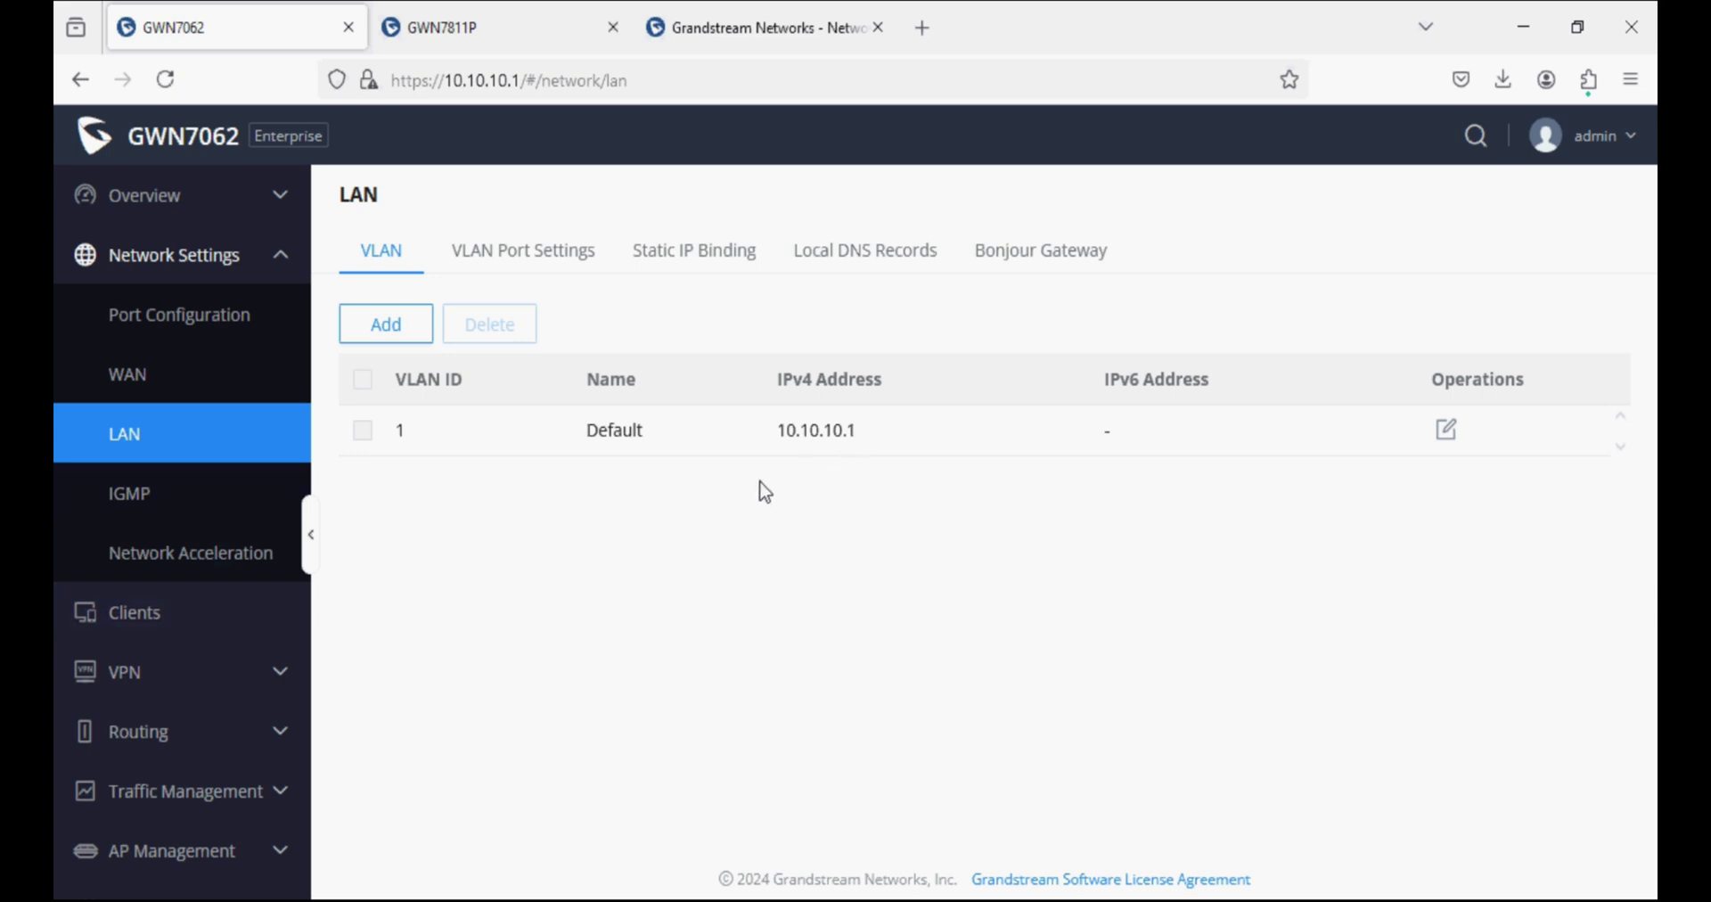
Step: Switch to the GWN7811P switch's web interface and add VLANs 10 and 20 in its switching settings
{"action": "left_click", "coordinate": [496, 31]}
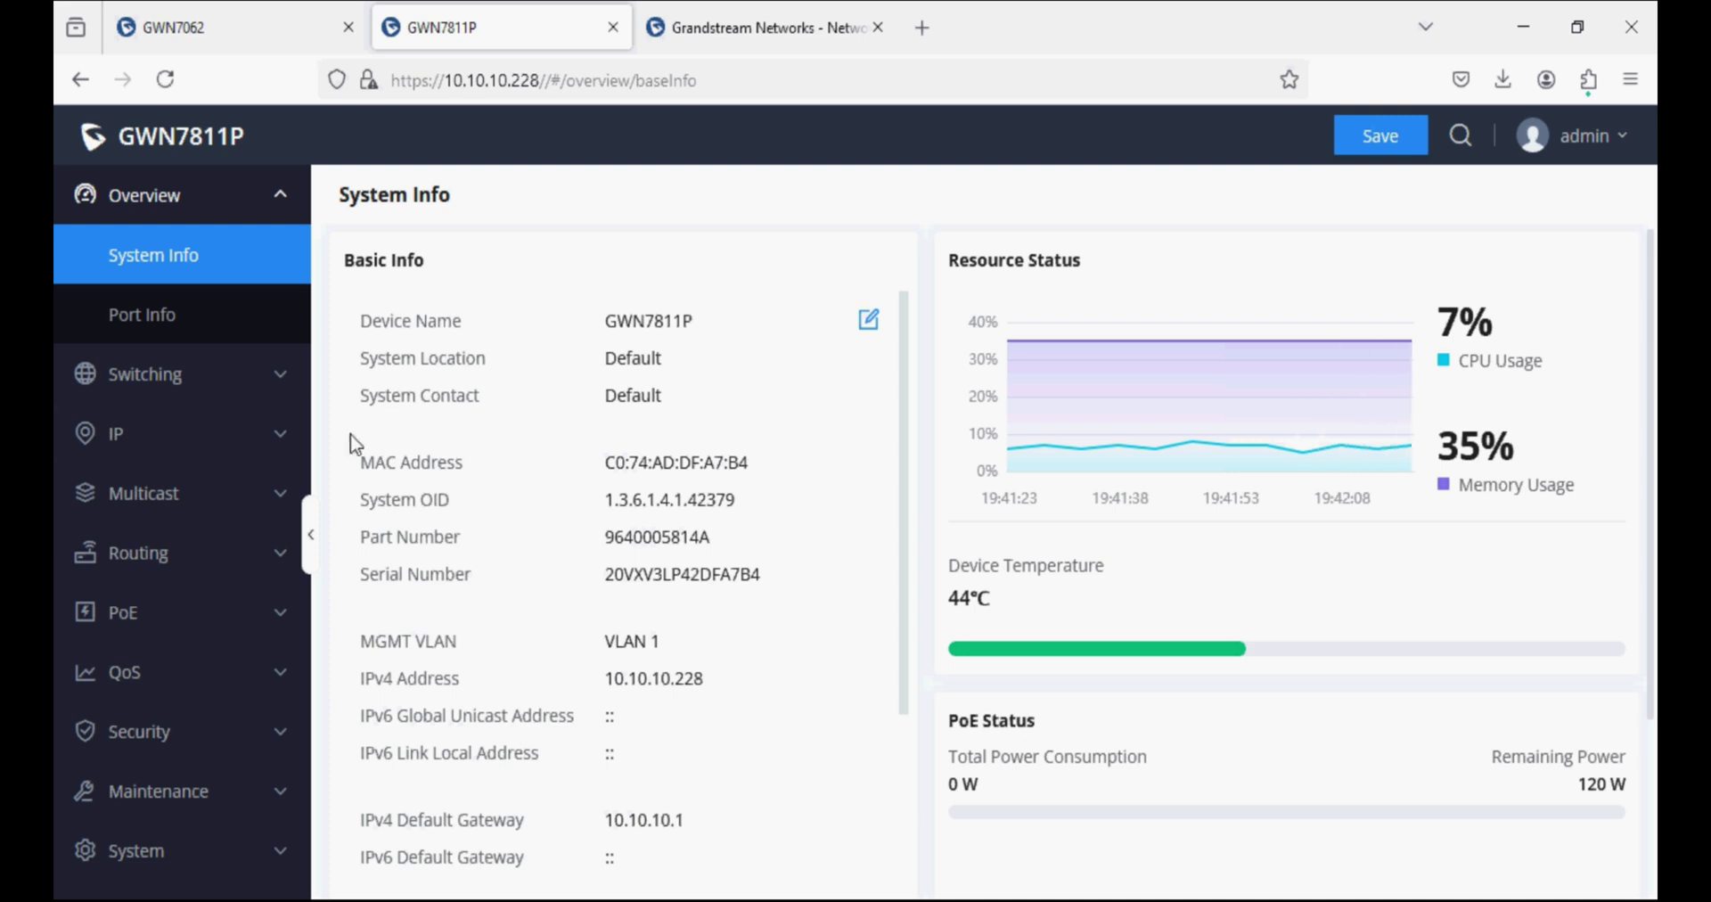
{"action": "left_click", "coordinate": [230, 379]}
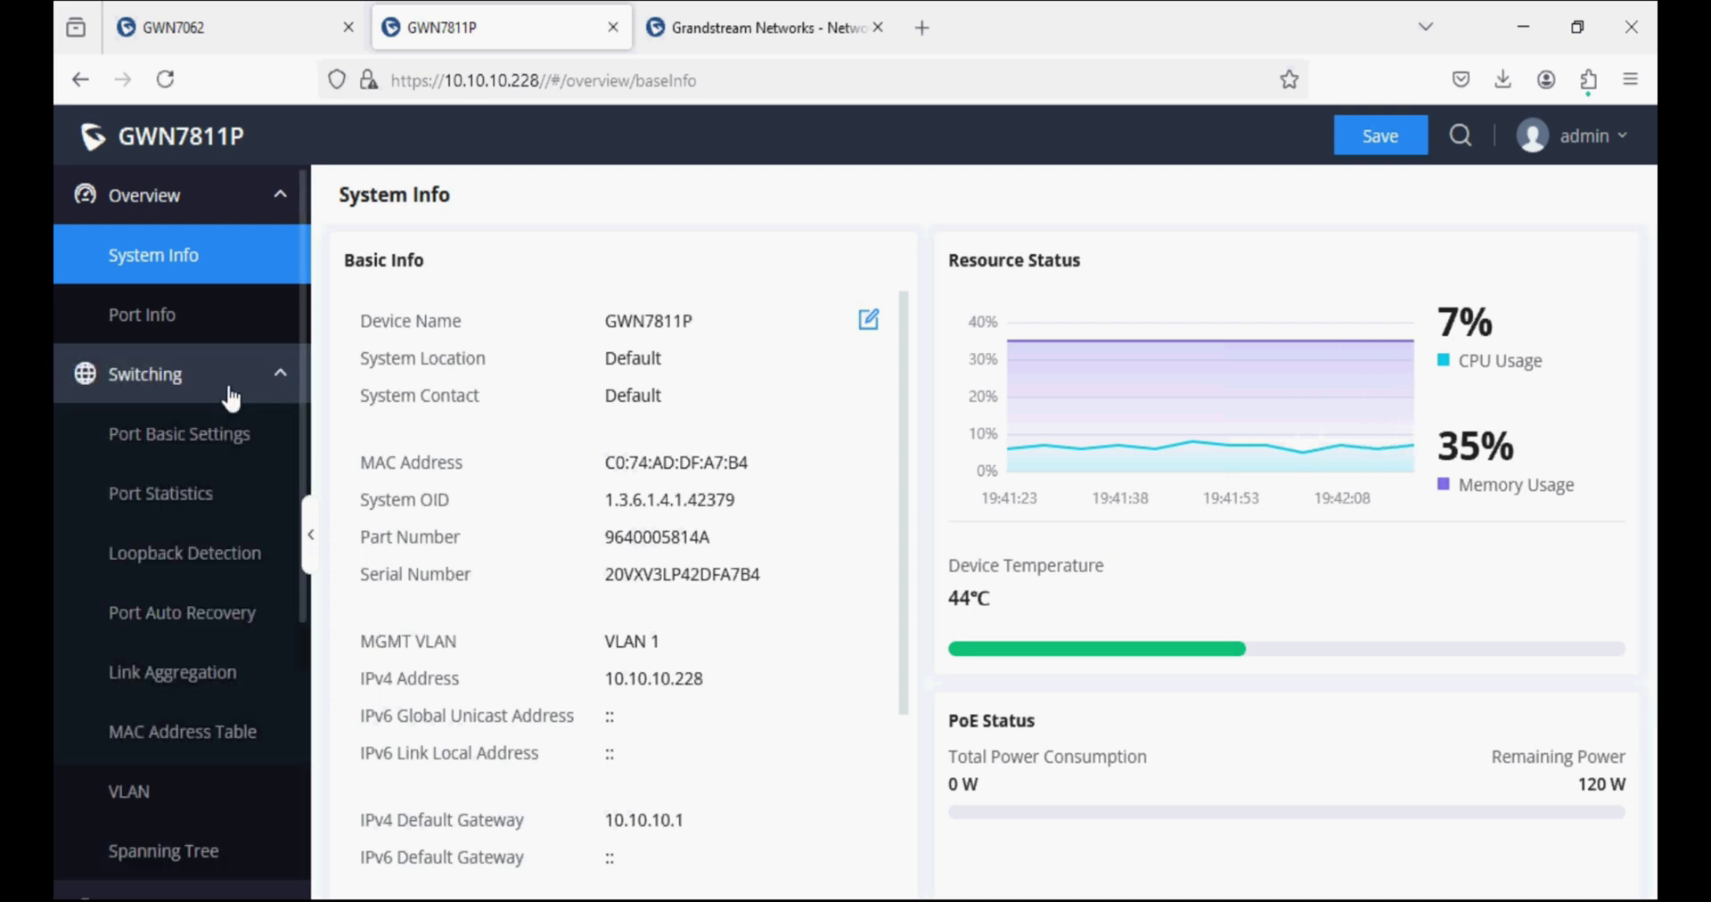
{"action": "left_click", "coordinate": [212, 788]}
{"action": "left_click", "coordinate": [405, 325]}
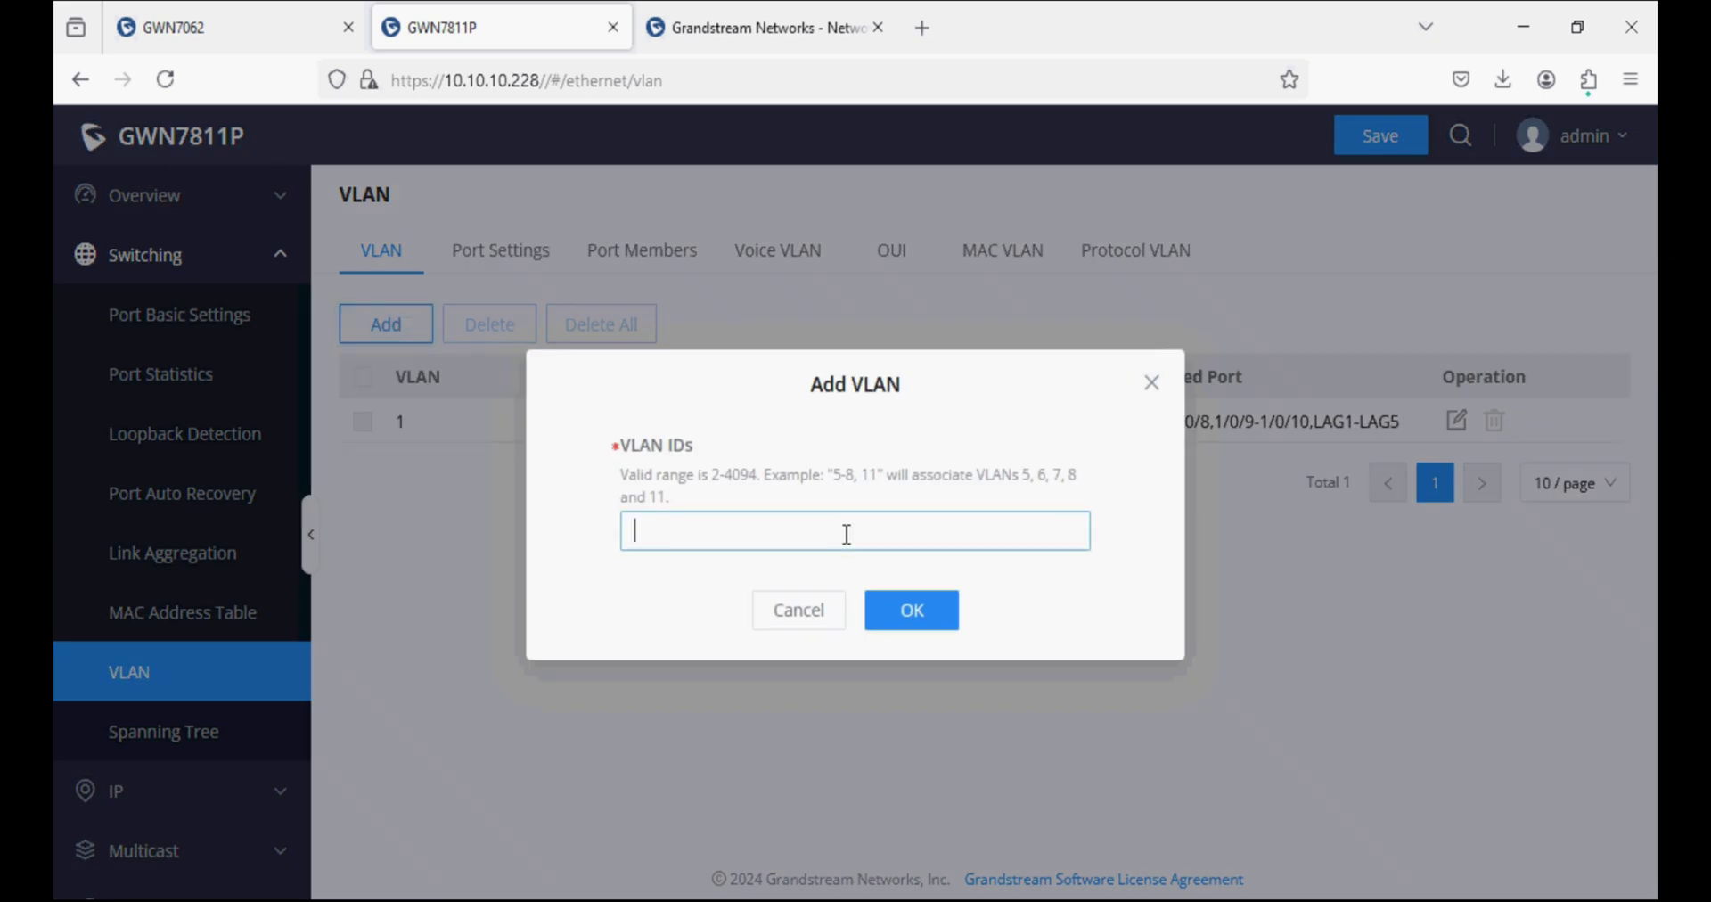
{"action": "type", "text": "10,20"}
{"action": "left_click", "coordinate": [929, 607]}
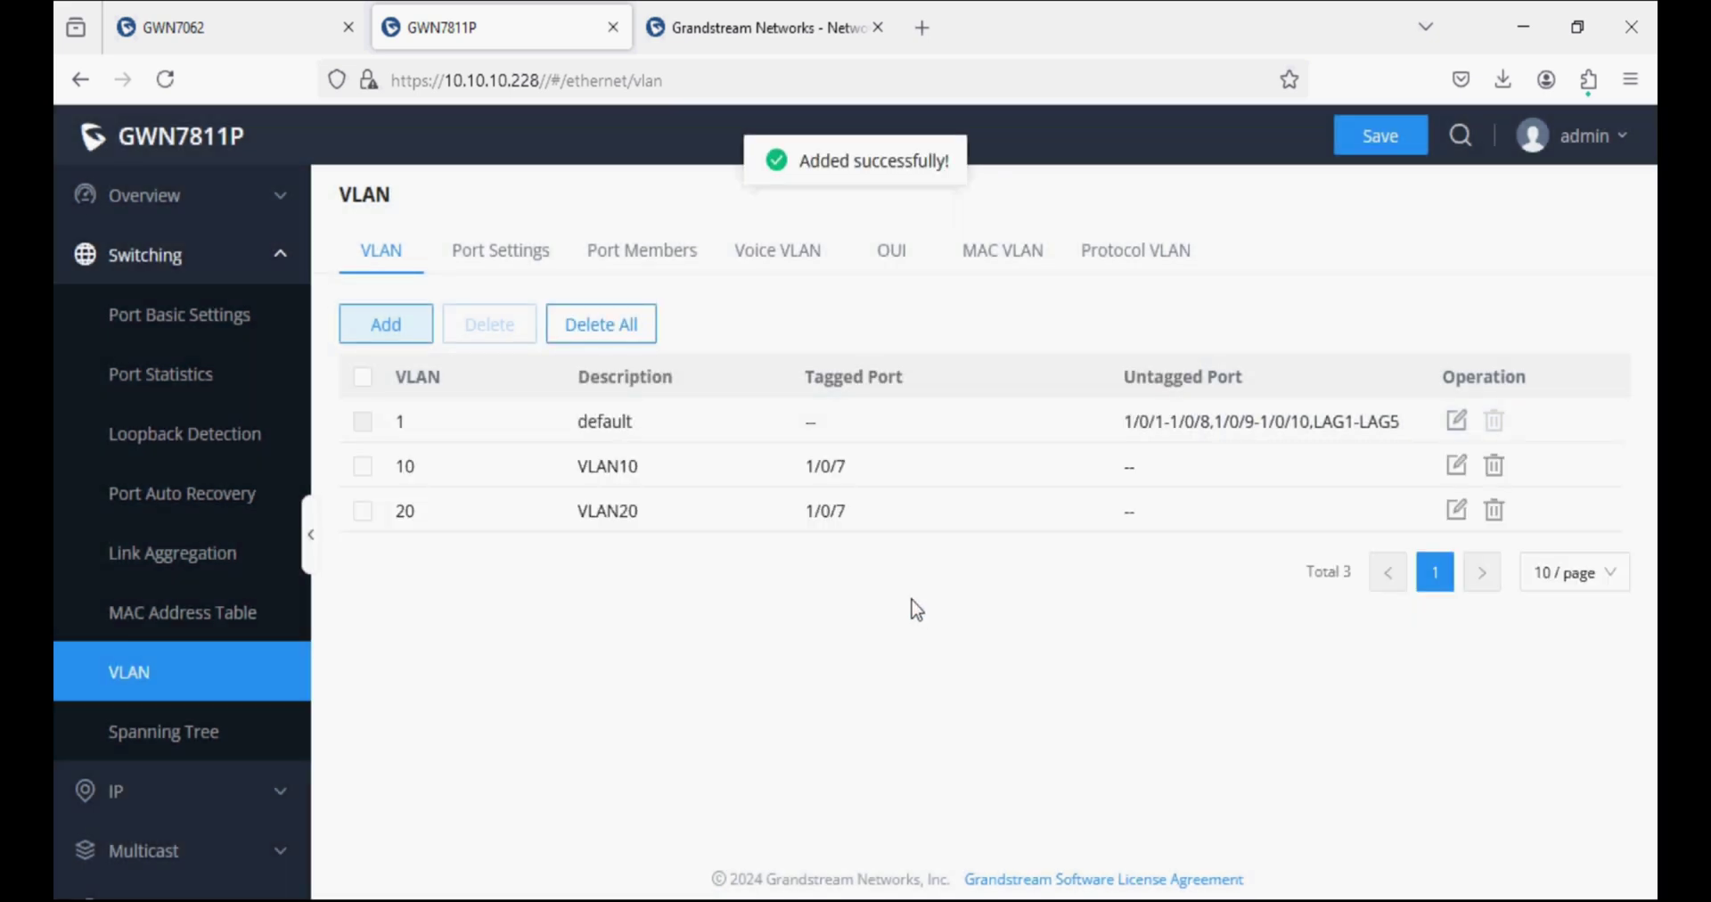
Step: Add a static IPv4 interface for VLAN 10 with address 192.168.10.1 and mask length 24
{"action": "scroll", "coordinate": [143, 613], "scroll_direction": "down", "scroll_amount": 2}
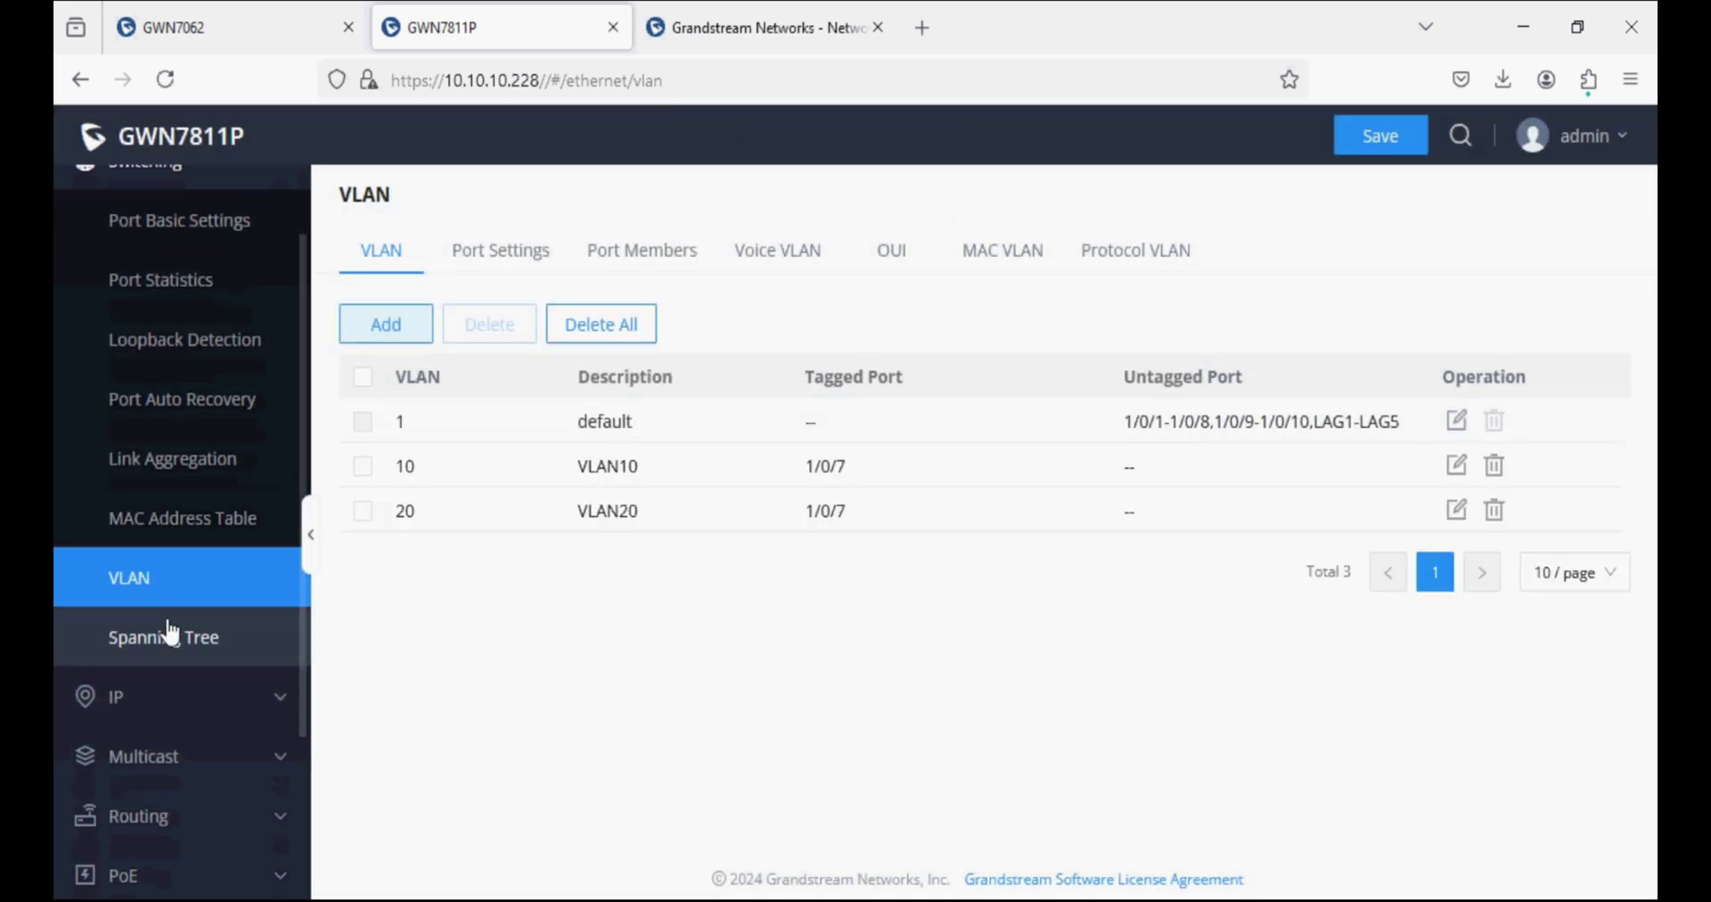
{"action": "left_click", "coordinate": [181, 698]}
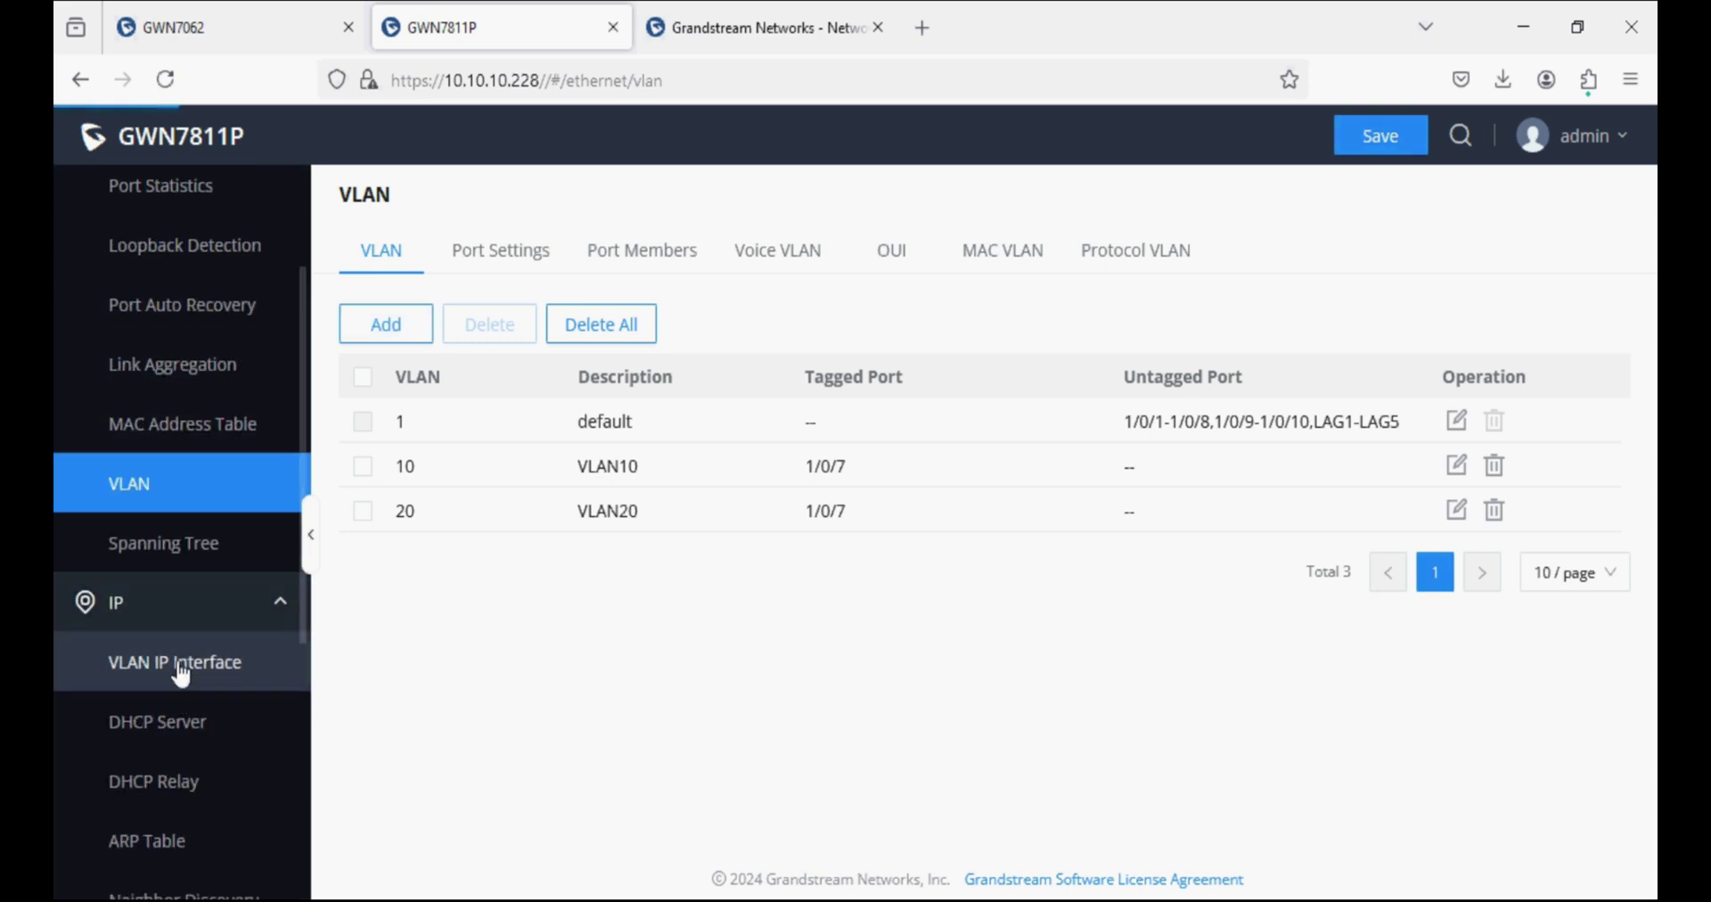
{"action": "left_click", "coordinate": [134, 673]}
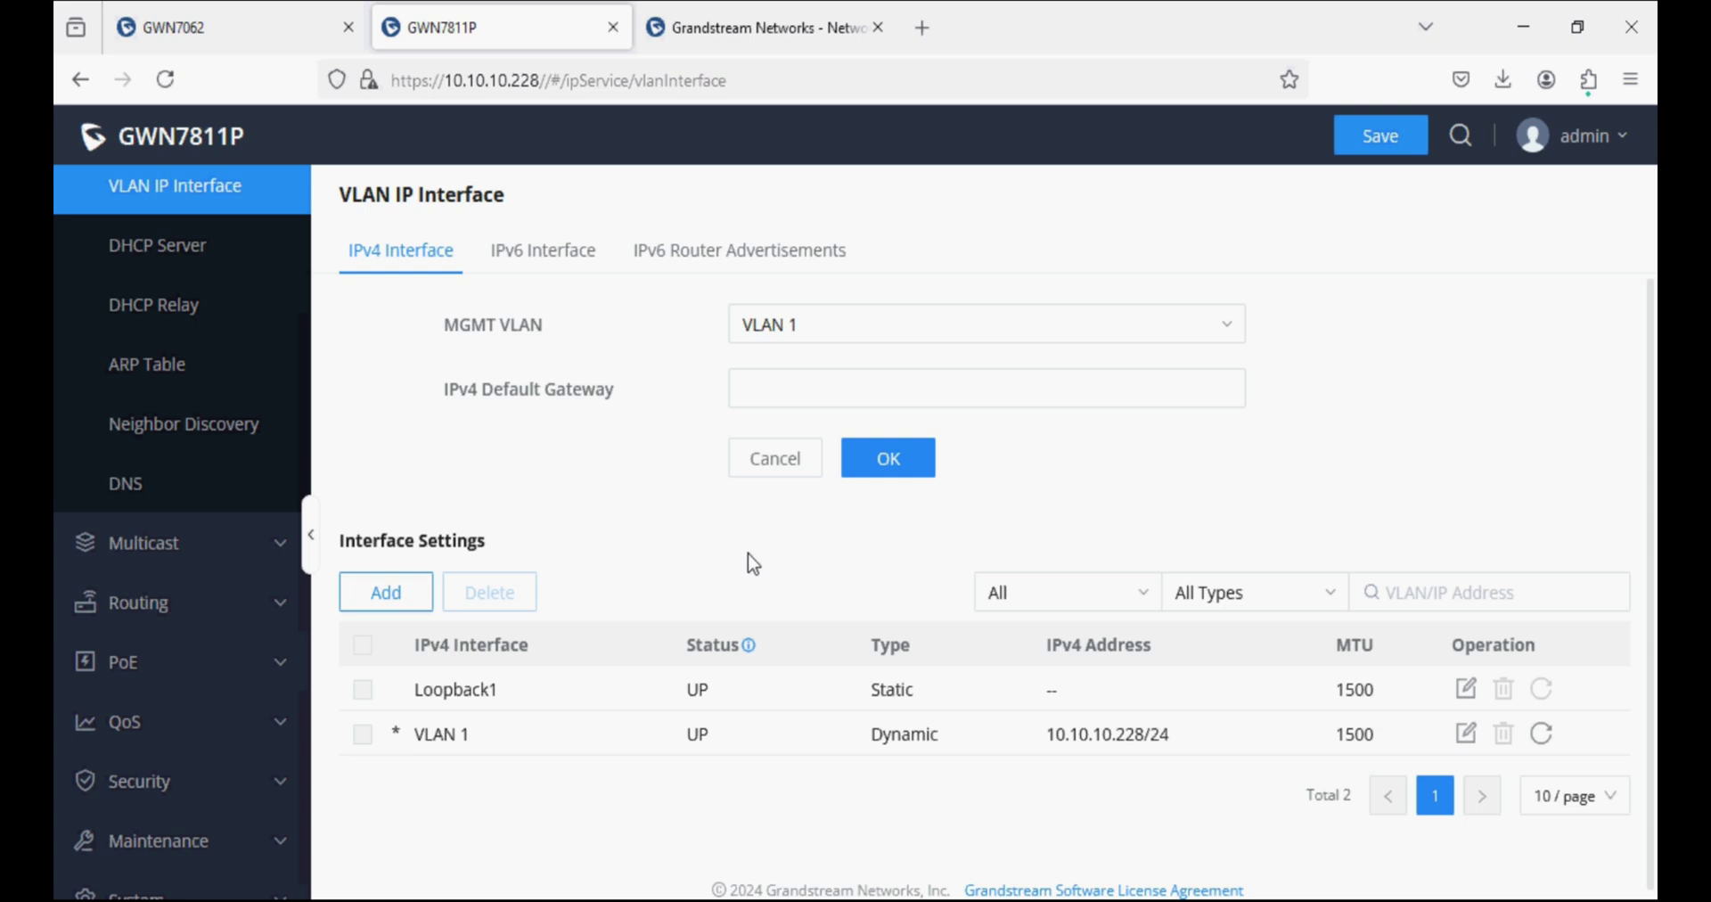
{"action": "left_click", "coordinate": [401, 592]}
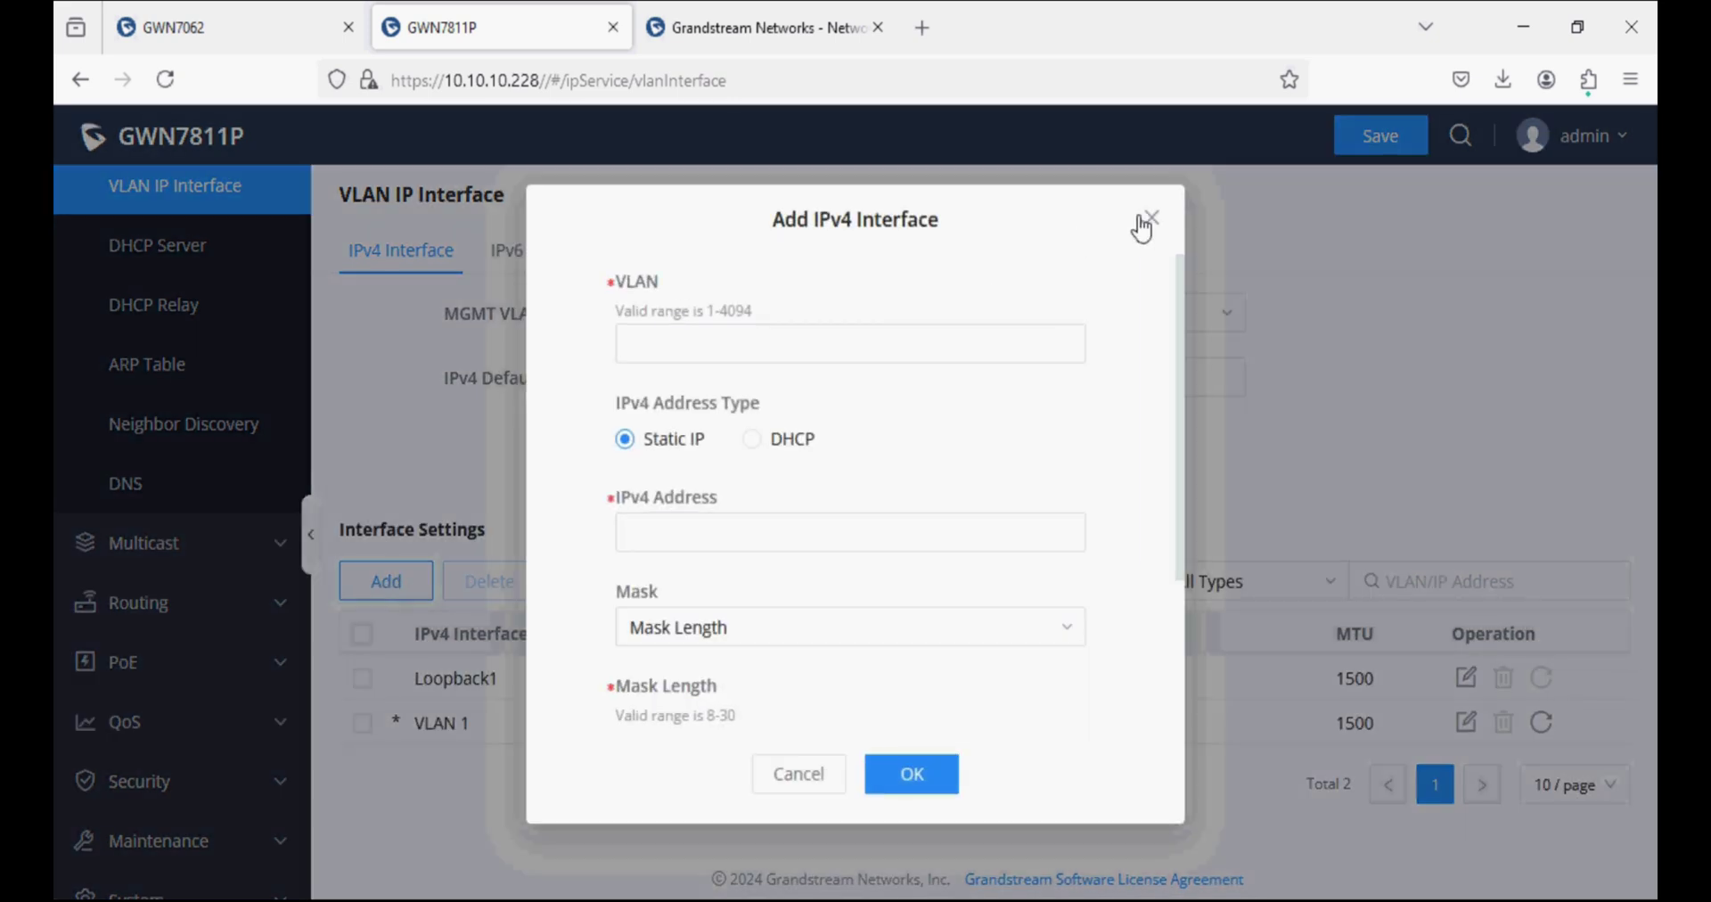
{"action": "left_click", "coordinate": [848, 335]}
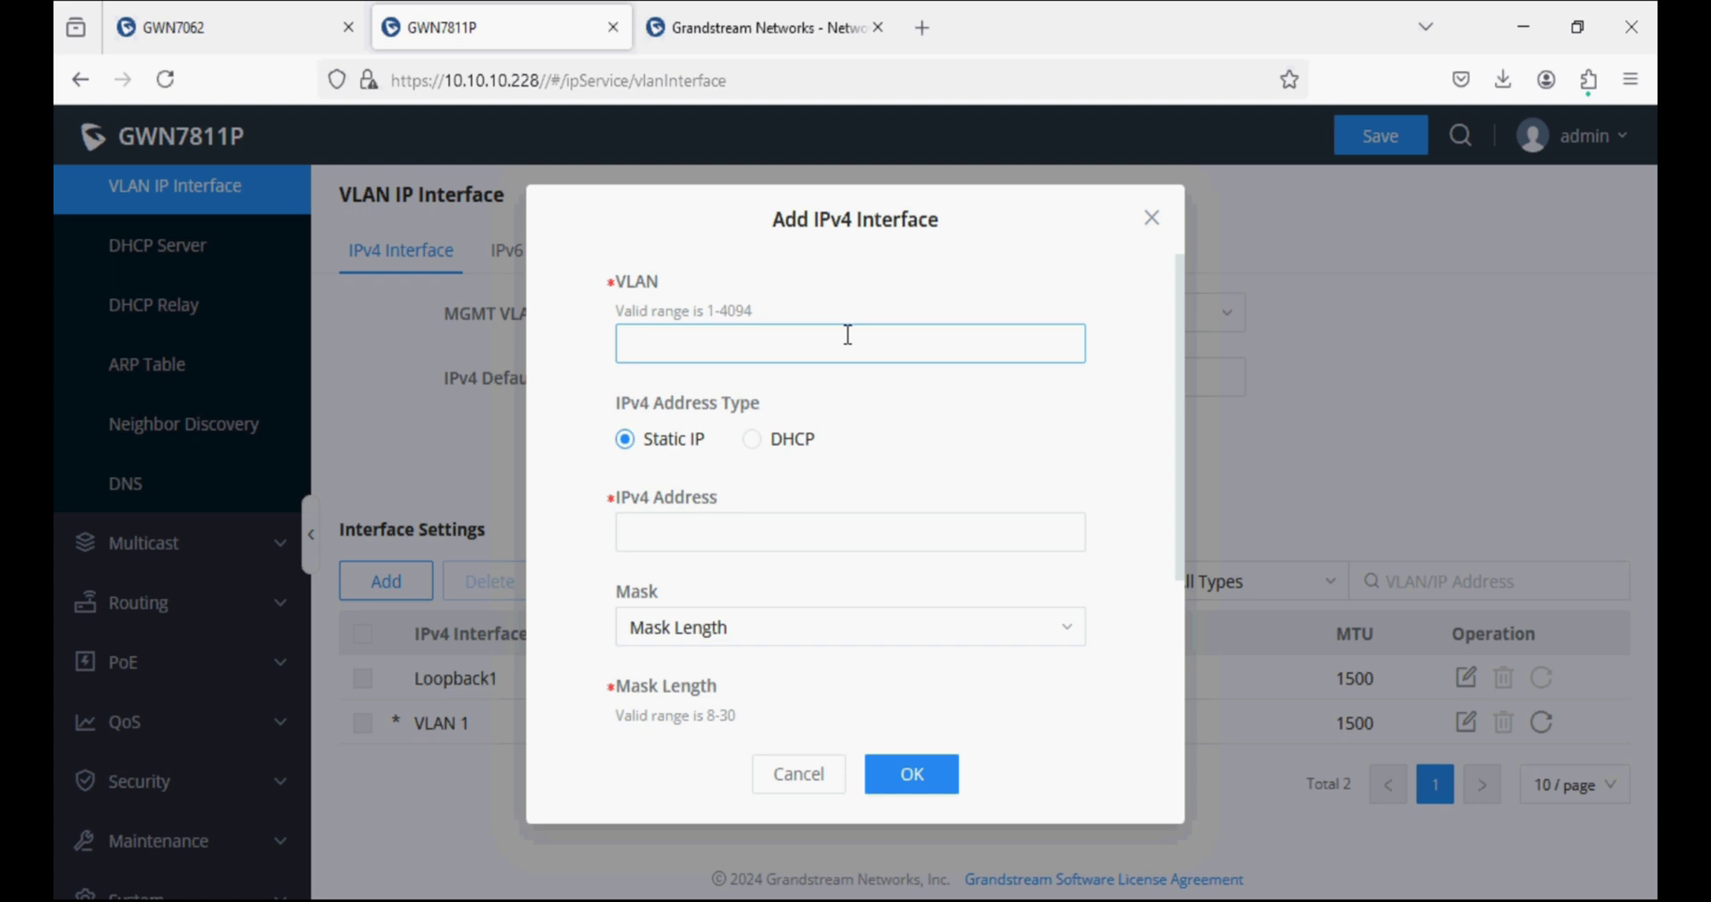
{"action": "type", "text": "10"}
{"action": "left_click", "coordinate": [798, 529]}
{"action": "type", "text": "168.10.1"}
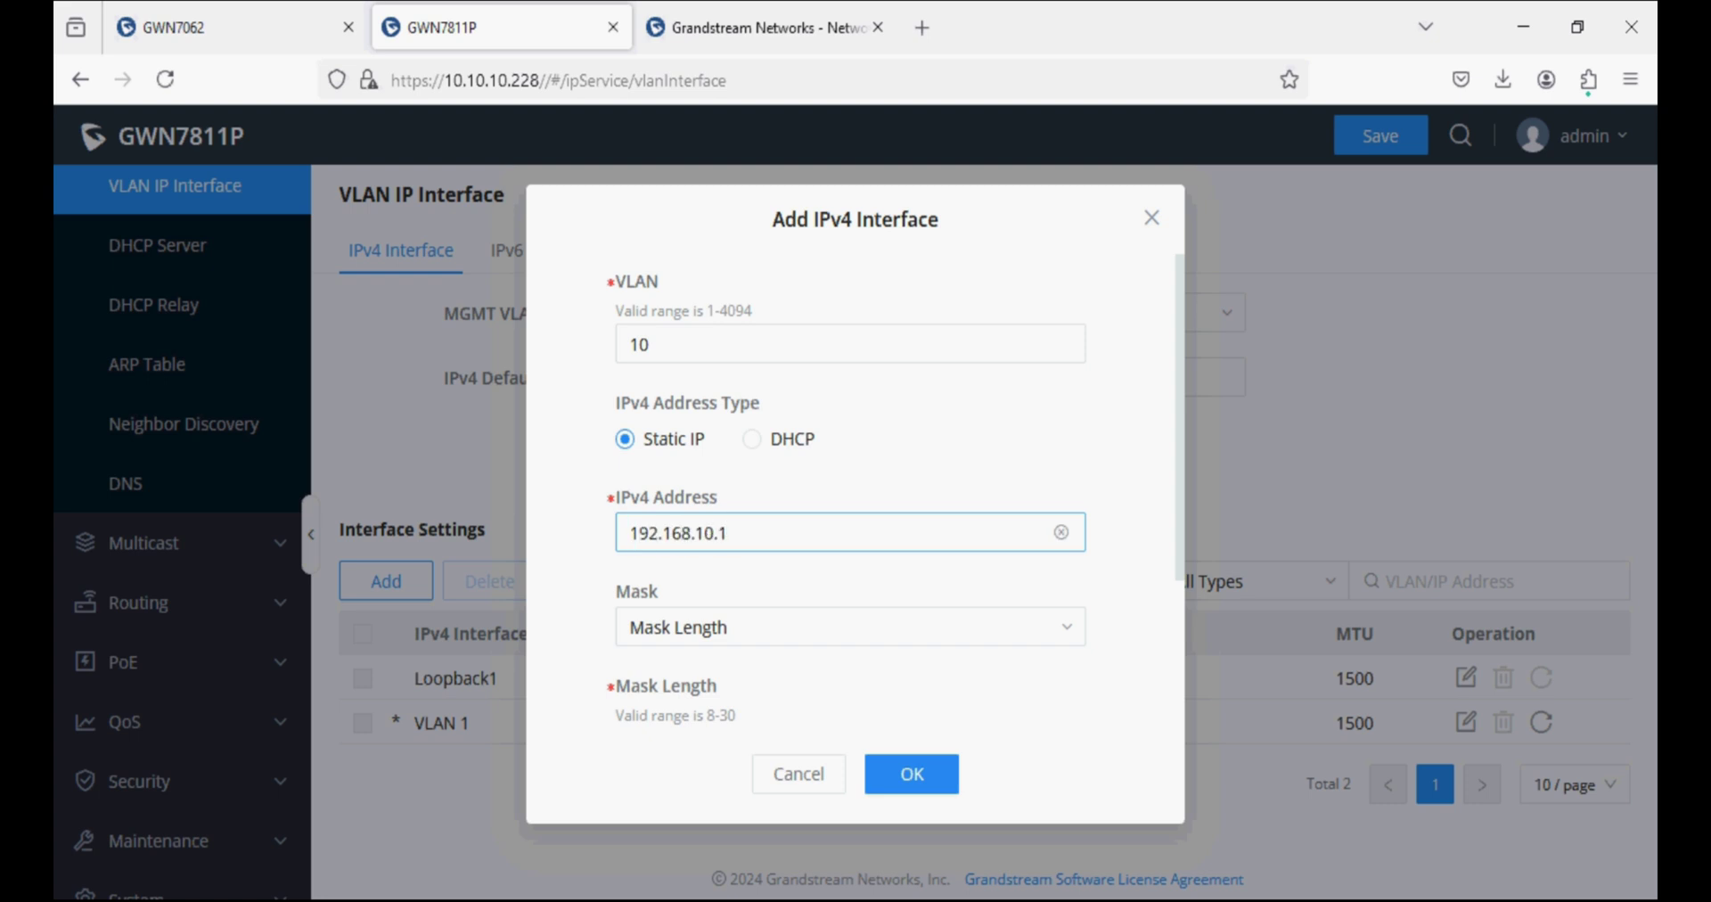
{"action": "scroll", "coordinate": [678, 588], "scroll_direction": "down", "scroll_amount": 2}
{"action": "left_click", "coordinate": [674, 578]}
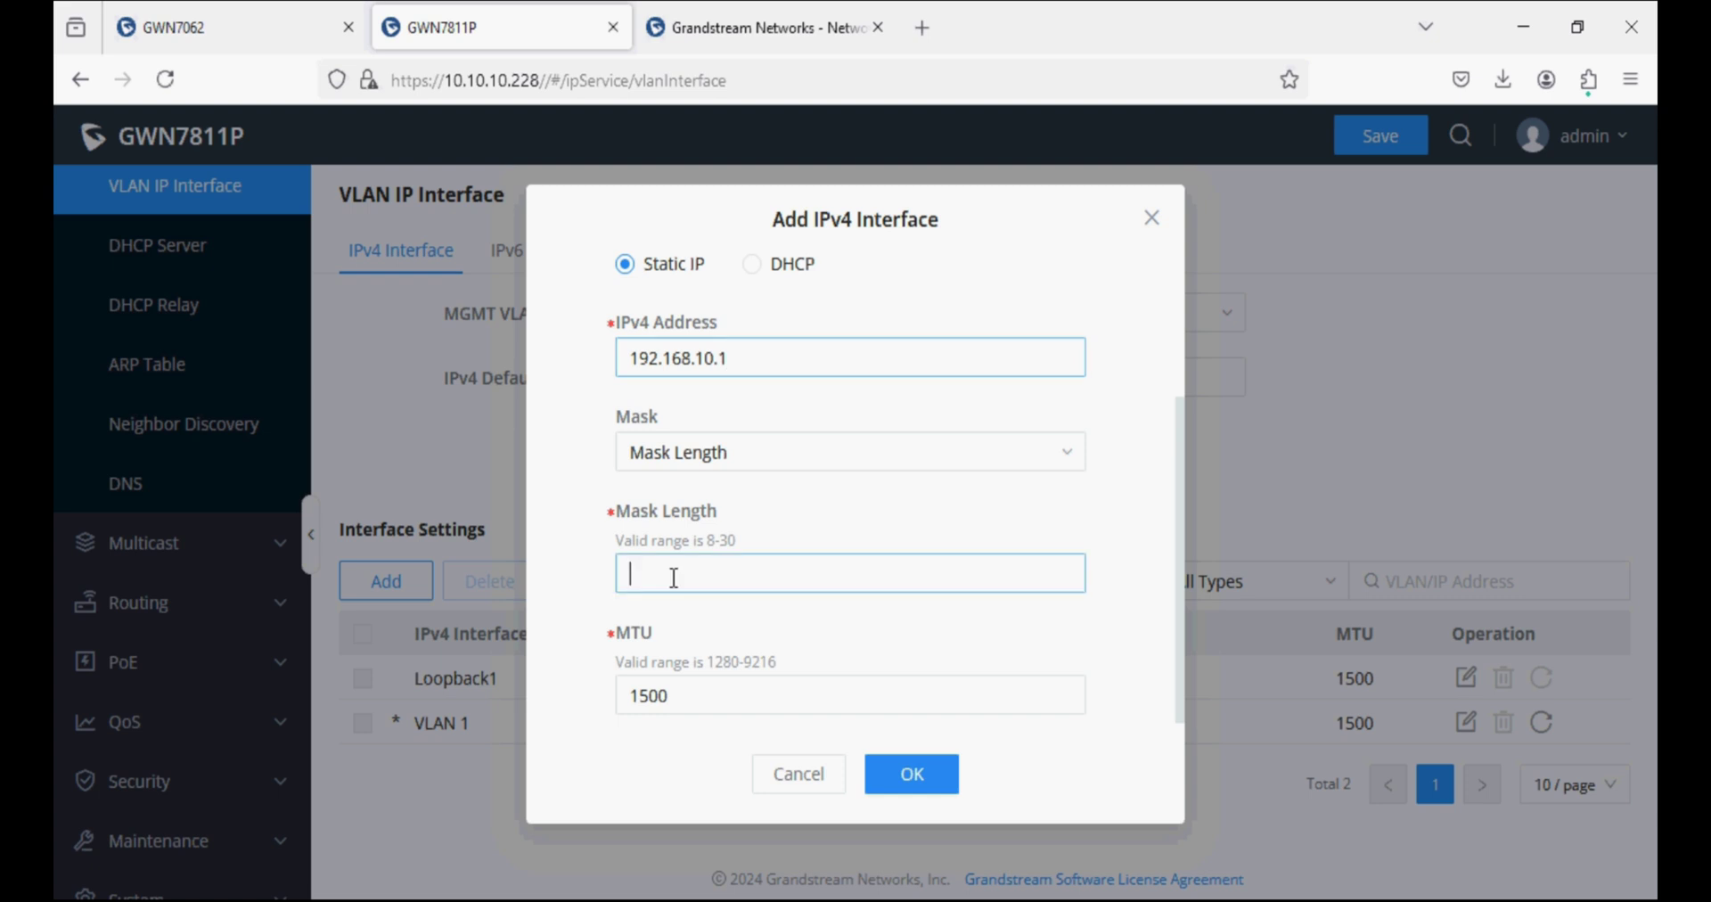
{"action": "type", "text": "24"}
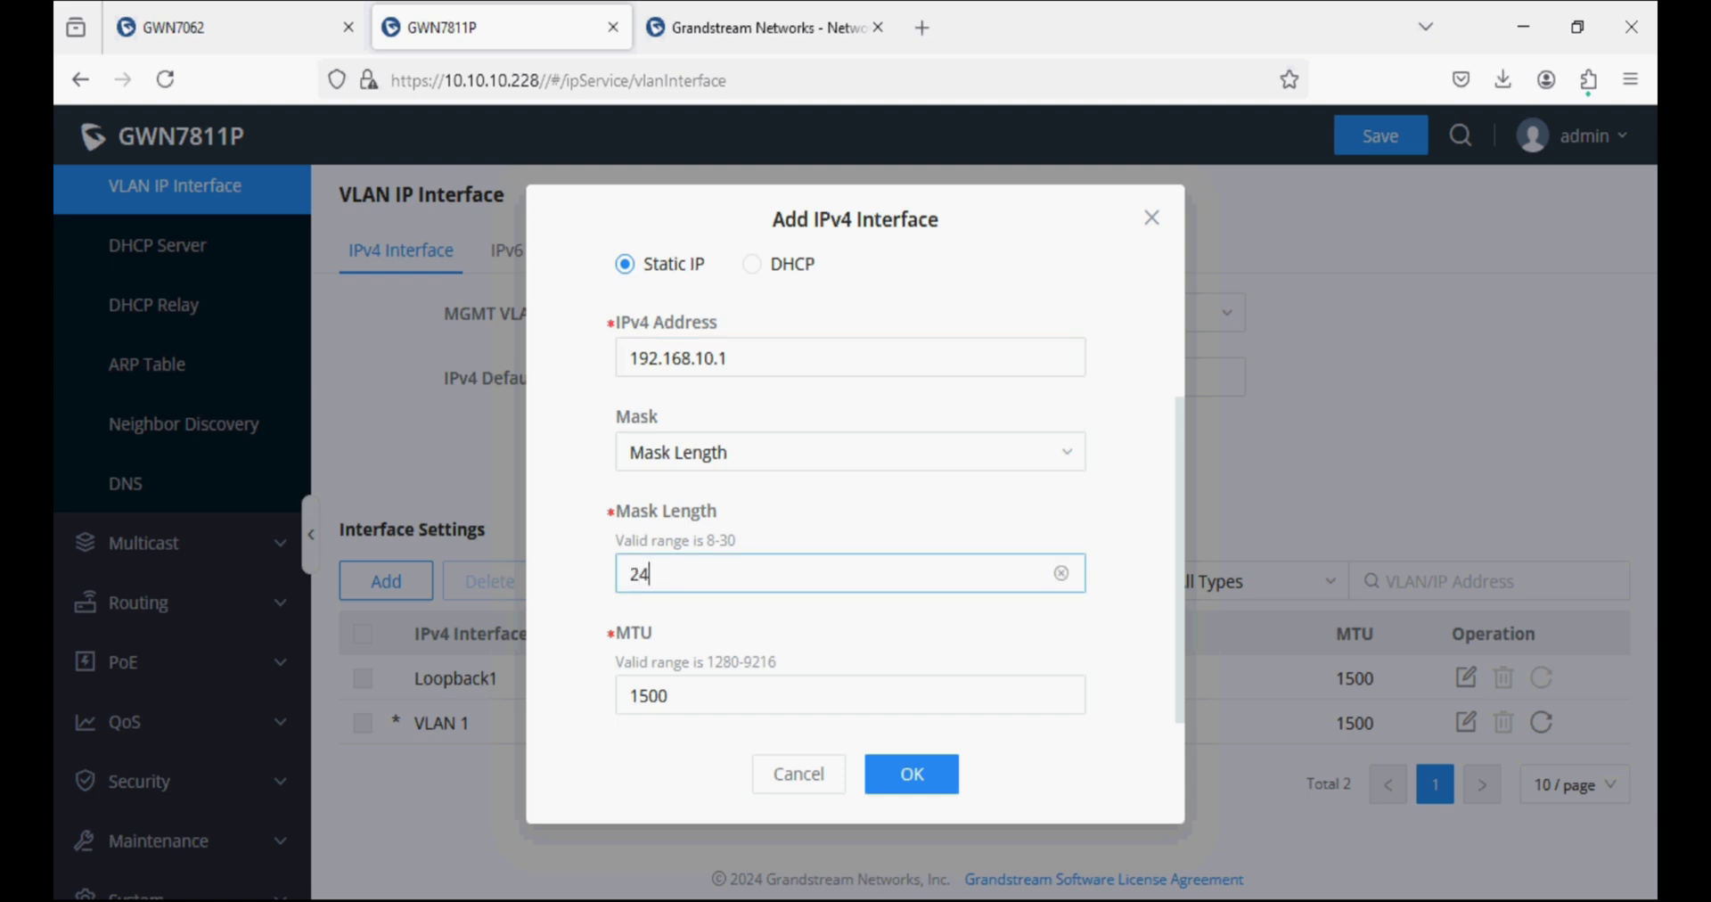
{"action": "left_click", "coordinate": [900, 783]}
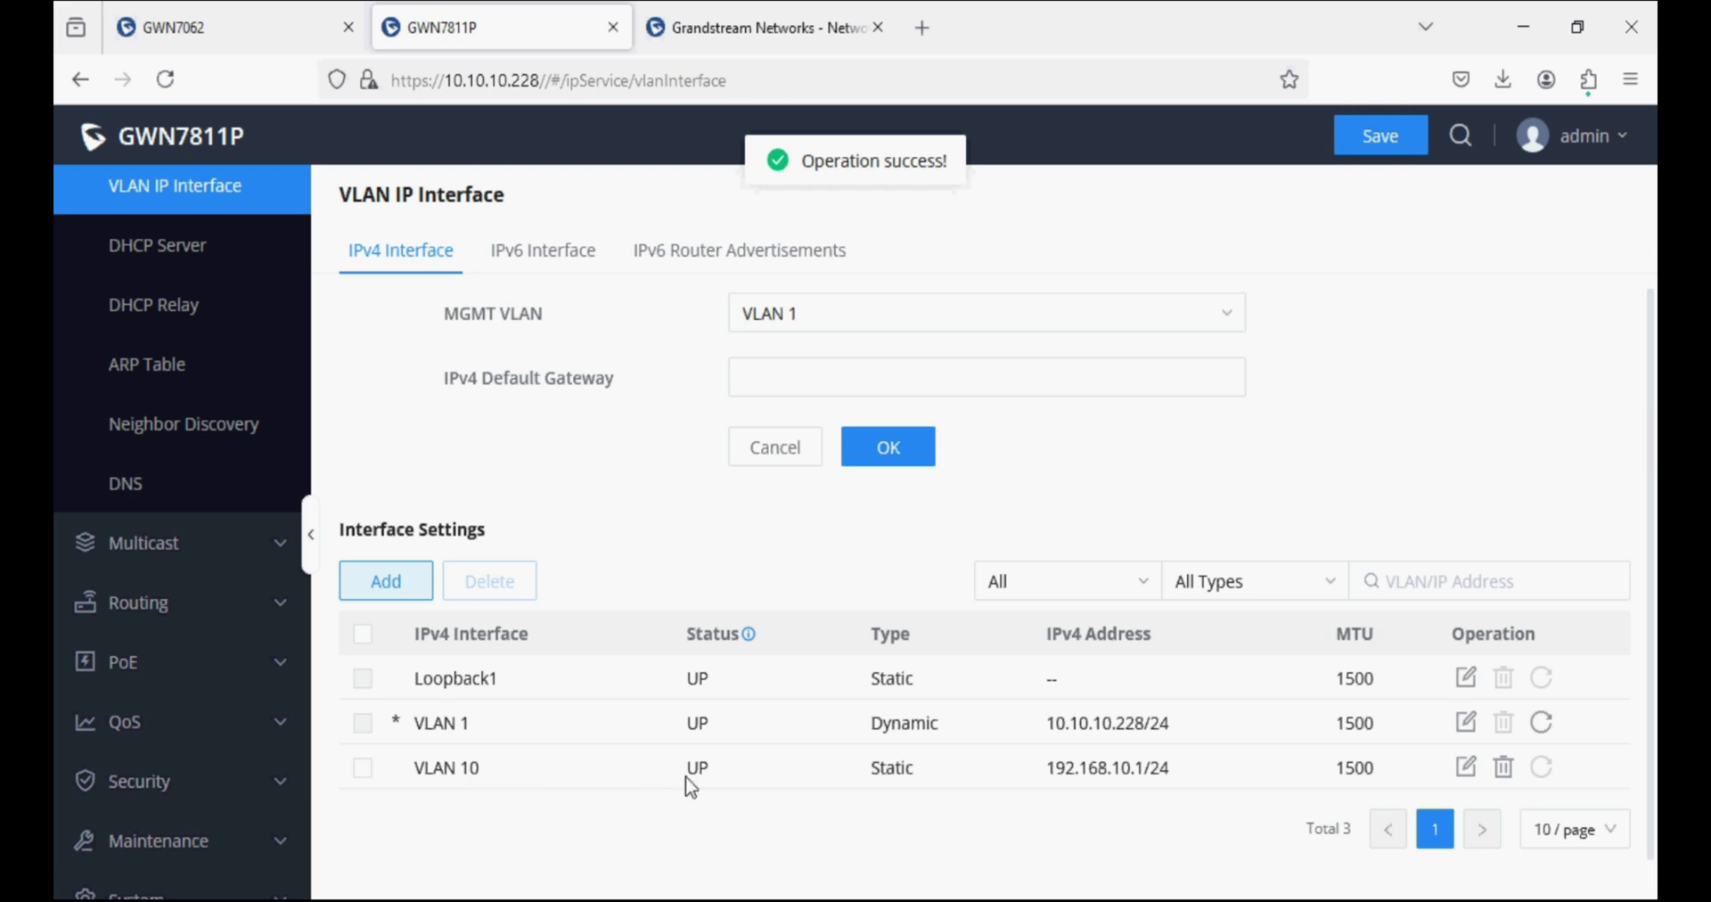
Step: Add a static IPv4 interface for VLAN 20 with address 192.168.20.1 and mask length 24
{"action": "left_click", "coordinate": [410, 583]}
{"action": "left_click", "coordinate": [789, 343]}
{"action": "type", "text": "20"}
{"action": "left_click", "coordinate": [632, 532]}
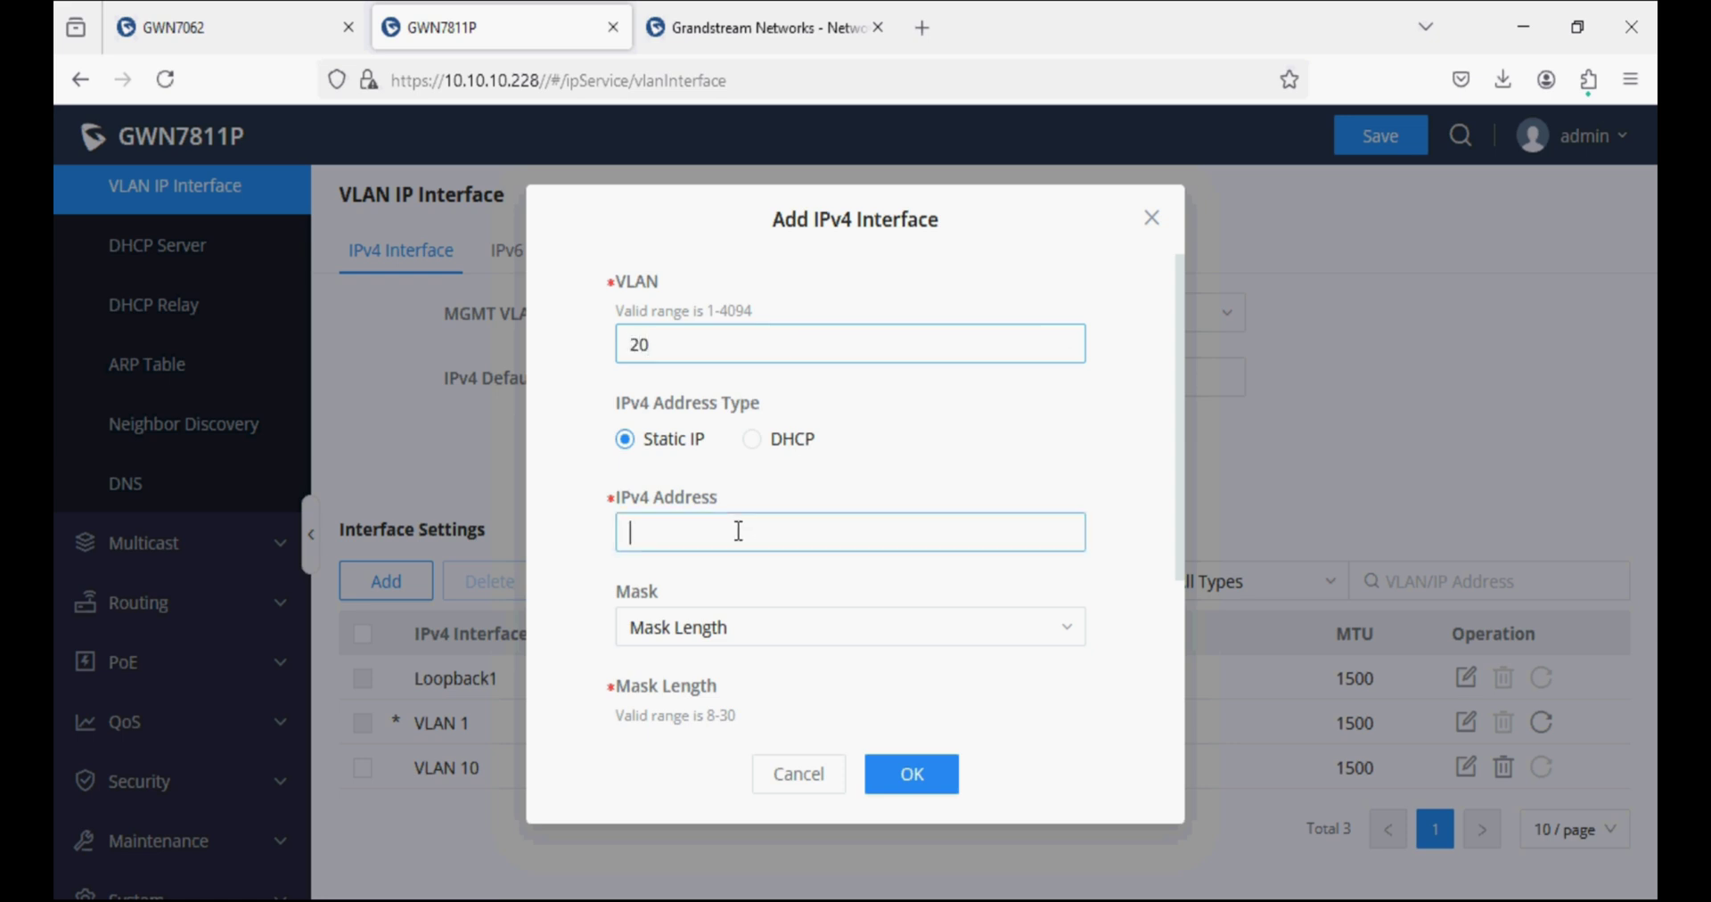
{"action": "type", "text": "192.168.20.1"}
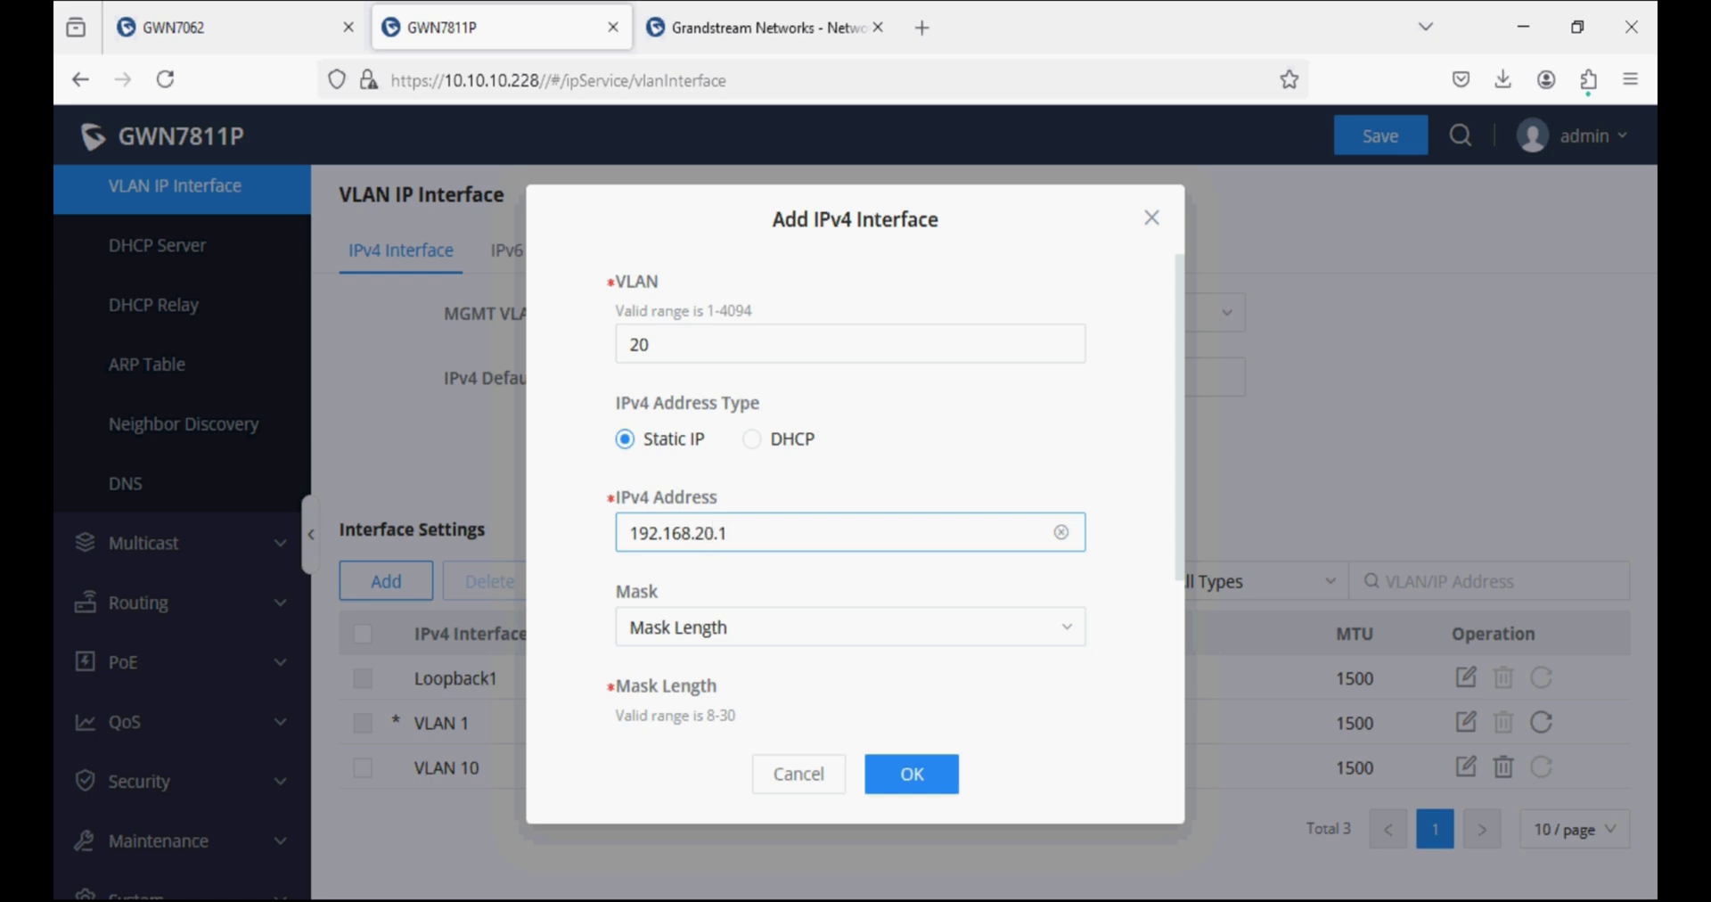
{"action": "scroll", "coordinate": [737, 543], "scroll_direction": "down", "scroll_amount": 2}
{"action": "left_click", "coordinate": [700, 570]}
{"action": "type", "text": "24"}
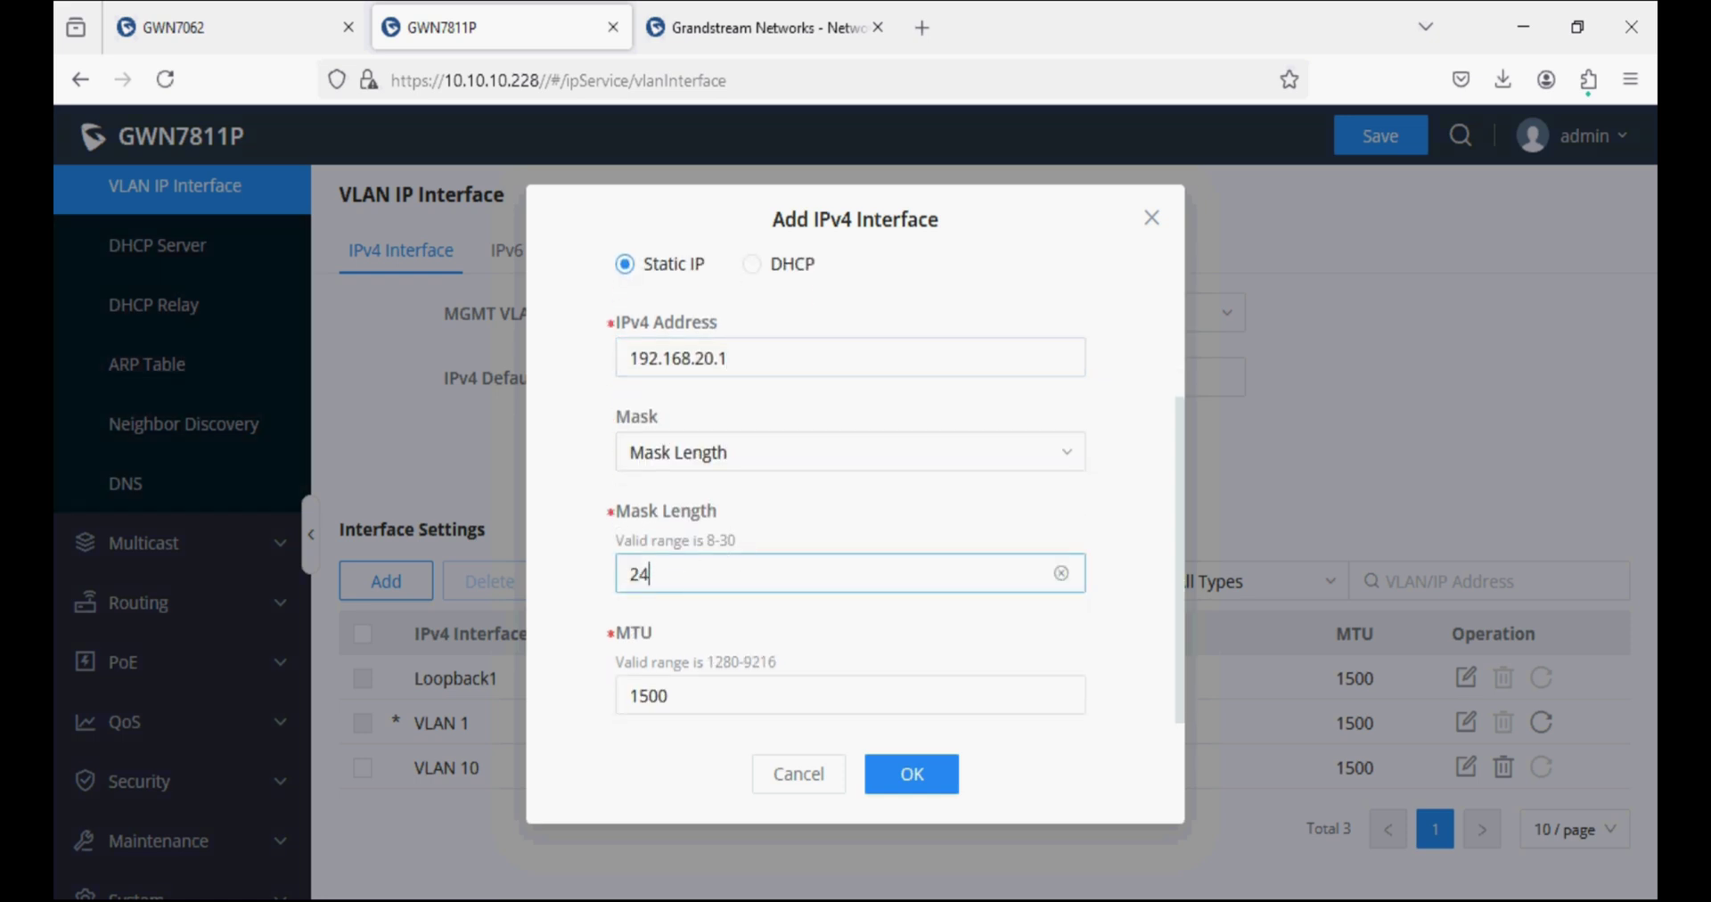
{"action": "left_click", "coordinate": [911, 772]}
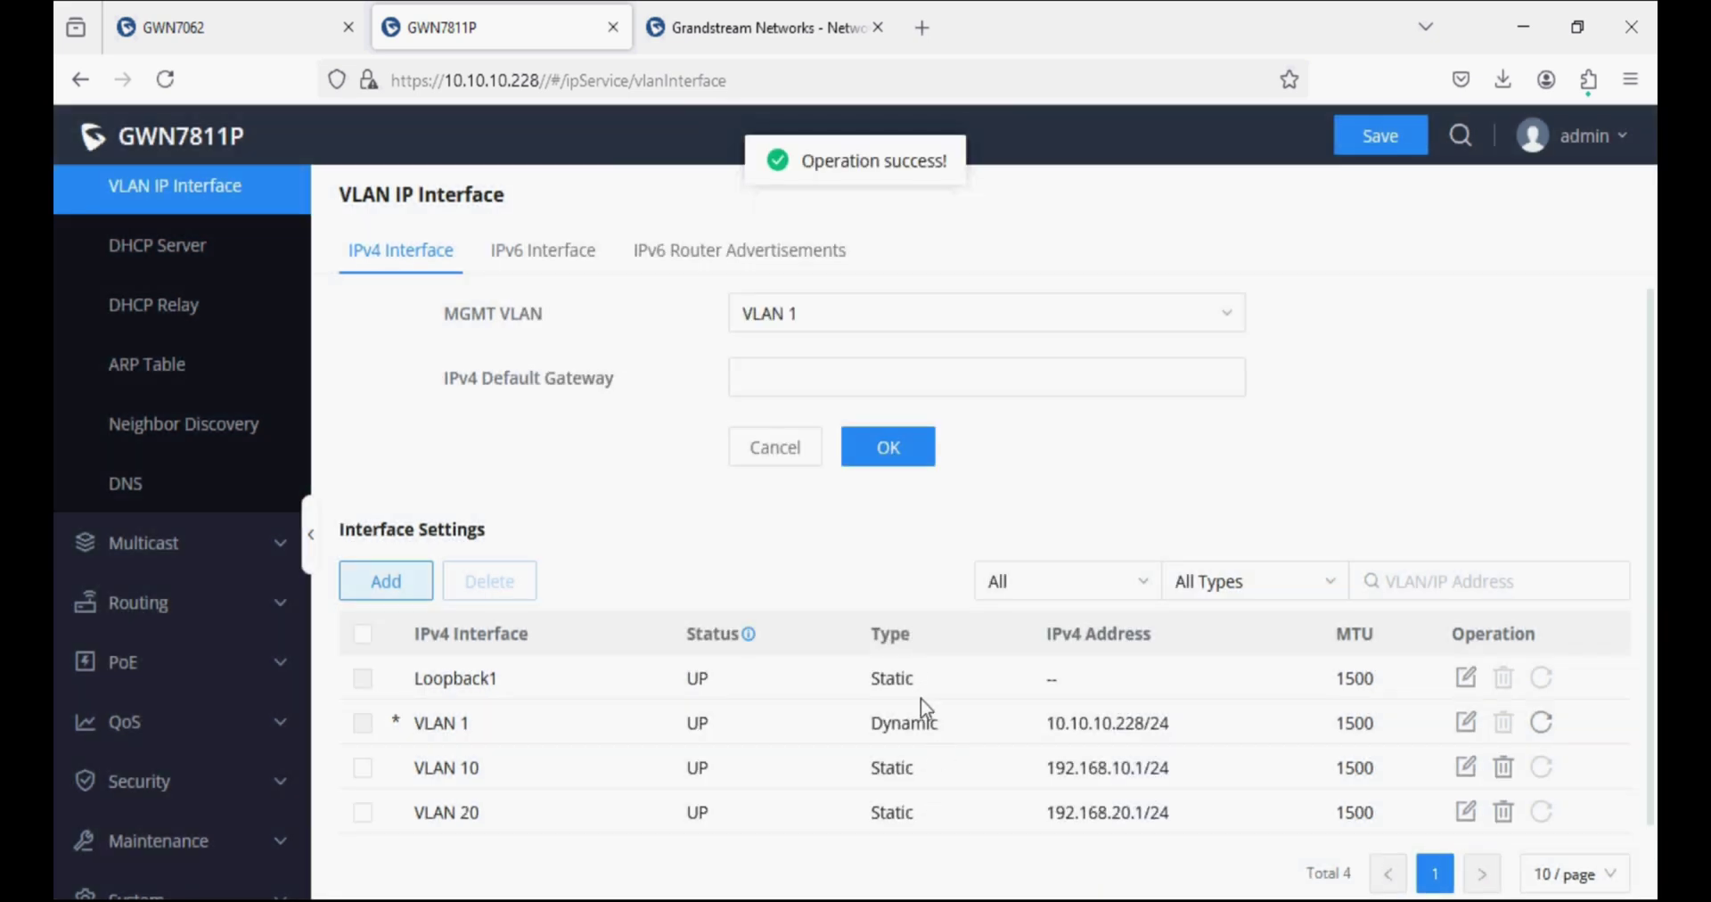
{"action": "scroll", "coordinate": [747, 620], "scroll_direction": "down", "scroll_amount": 2}
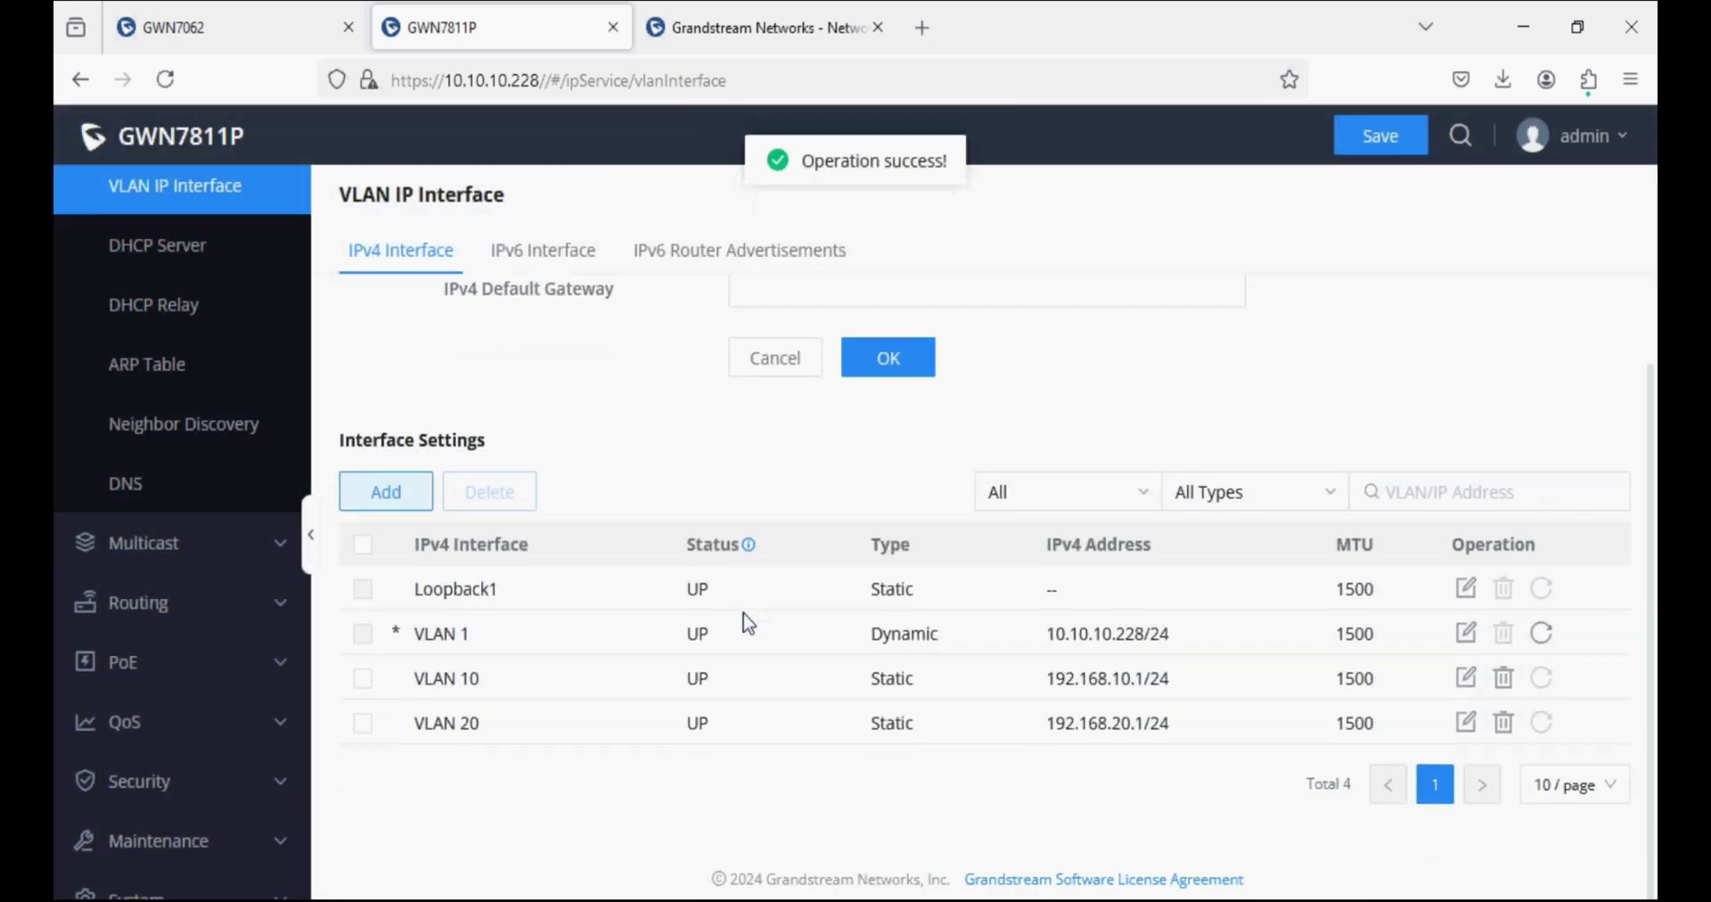
Step: Enable the DHCP service on the switch's DHCP server and apply the change
{"action": "left_click", "coordinate": [225, 268]}
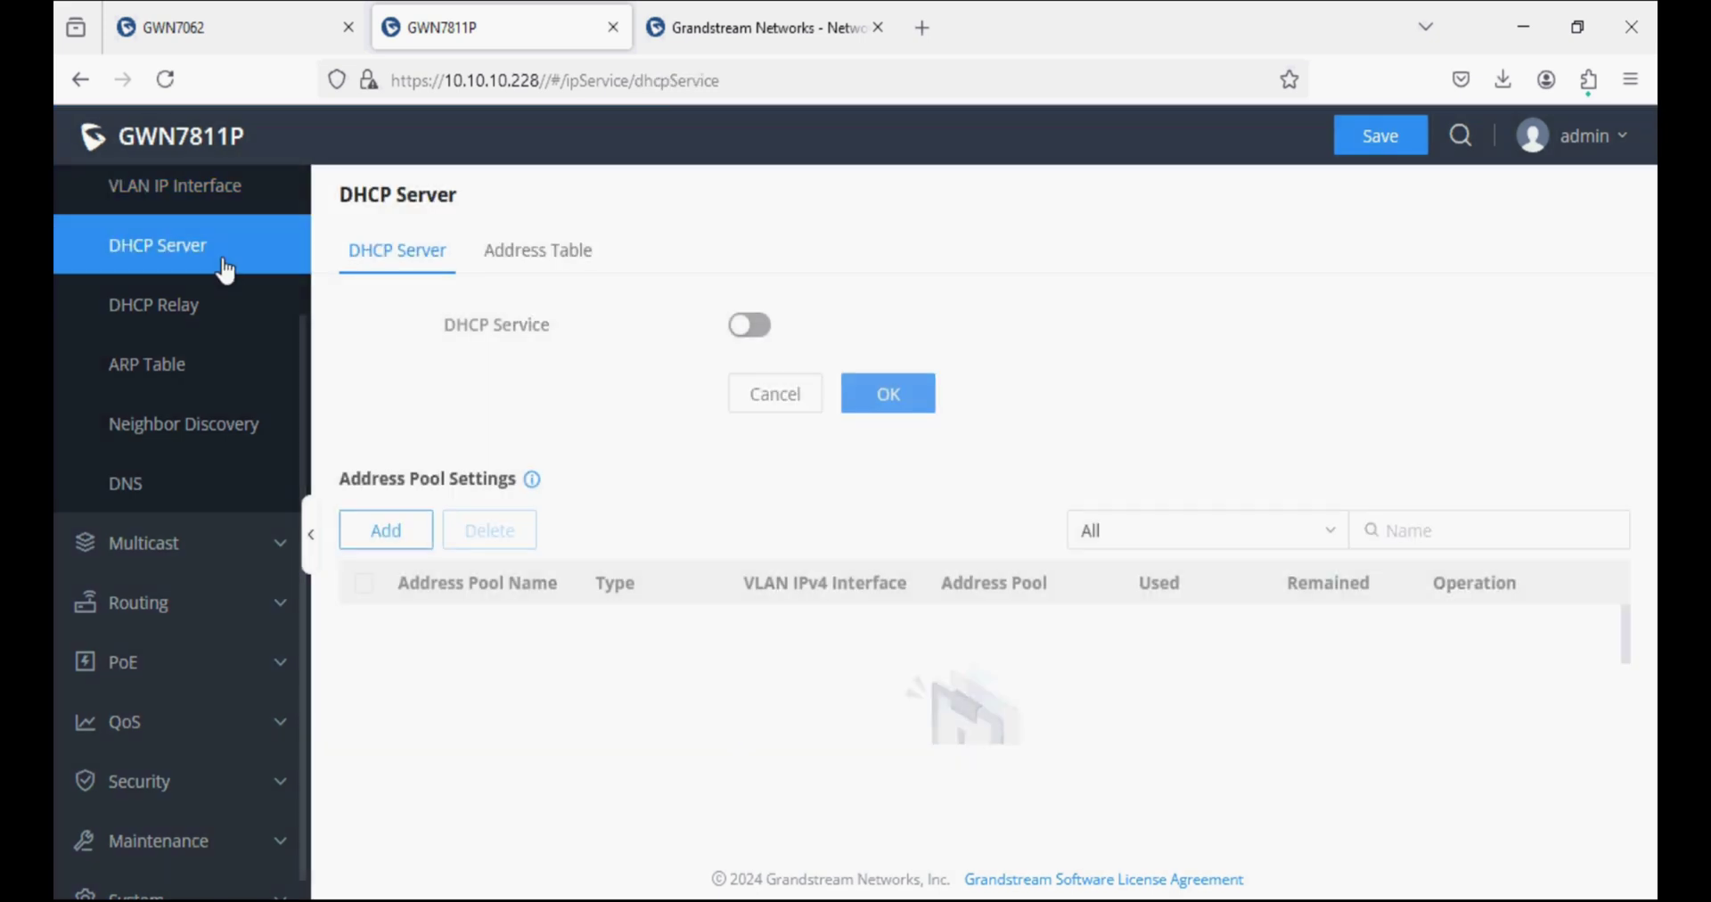
{"action": "left_click", "coordinate": [738, 328]}
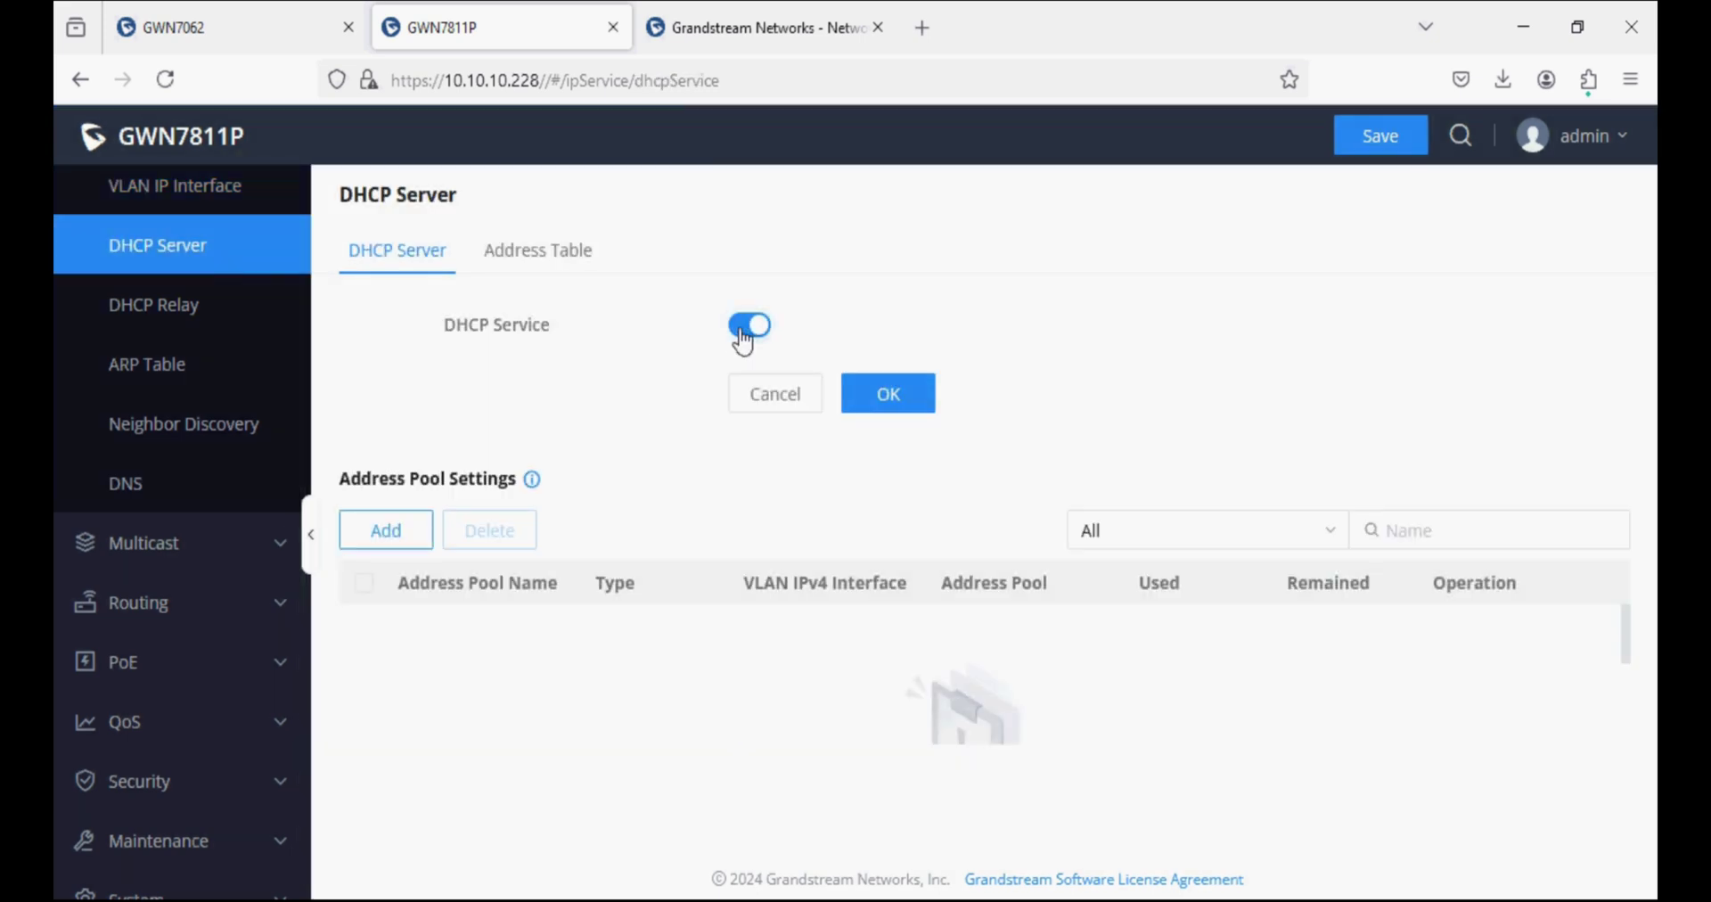
{"action": "left_click", "coordinate": [881, 397]}
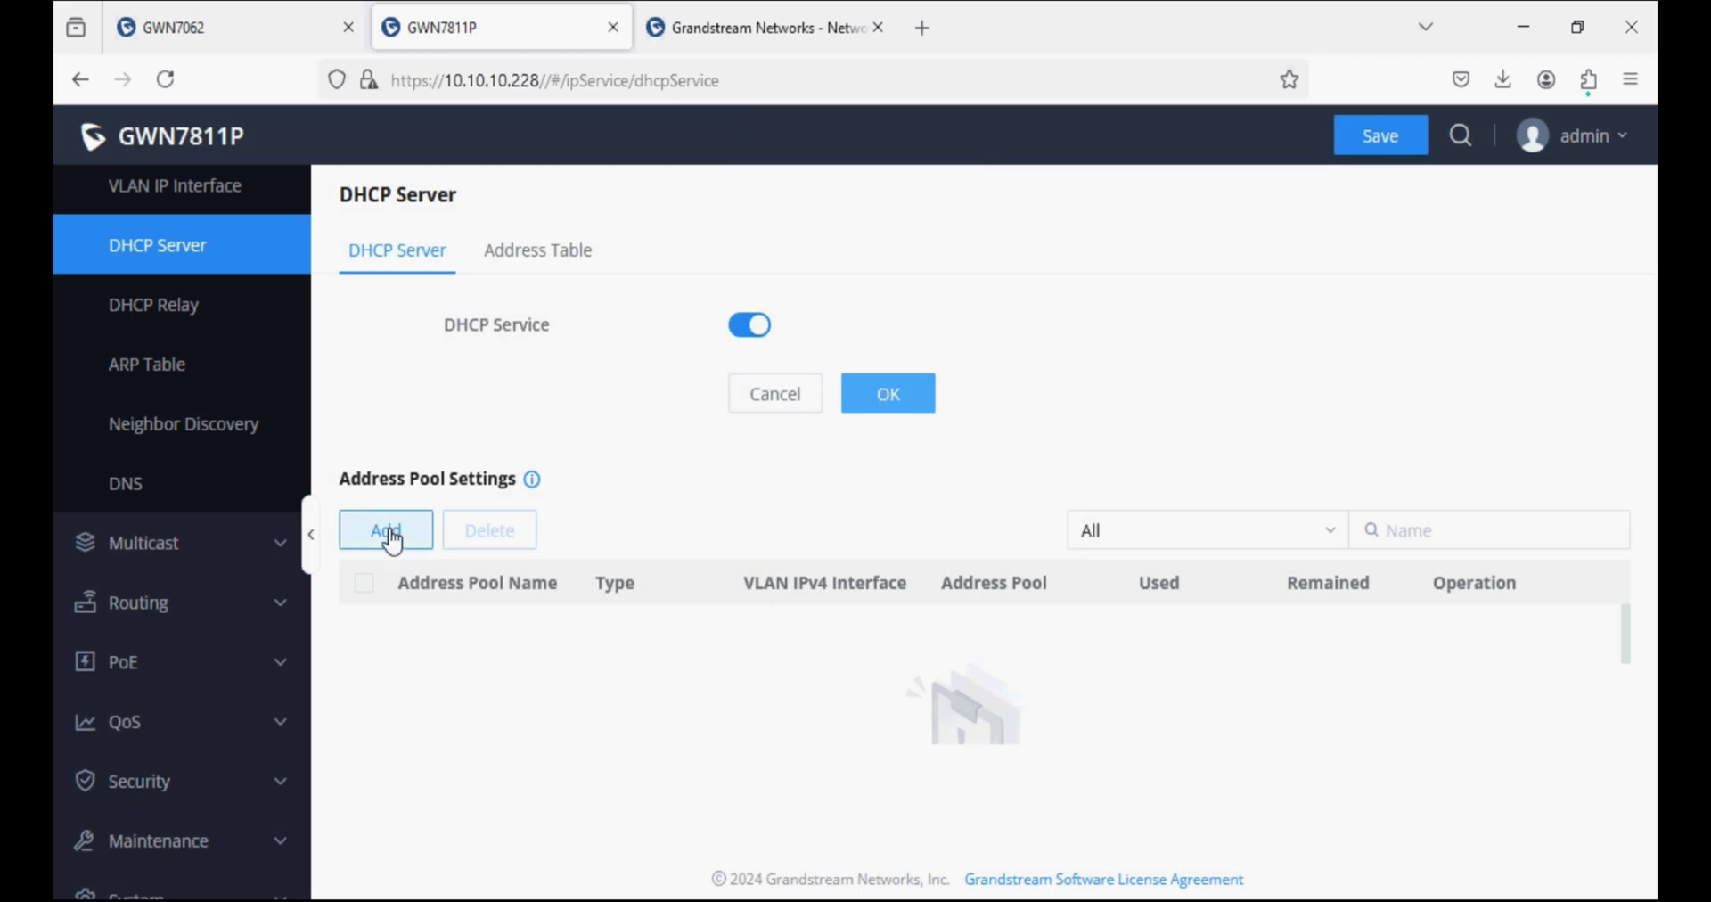
Step: Start a DHCP address pool named VLAN10_DHCP with type Interface, bound to the VLAN 10 interface
{"action": "left_click", "coordinate": [391, 539]}
{"action": "left_click", "coordinate": [787, 283]}
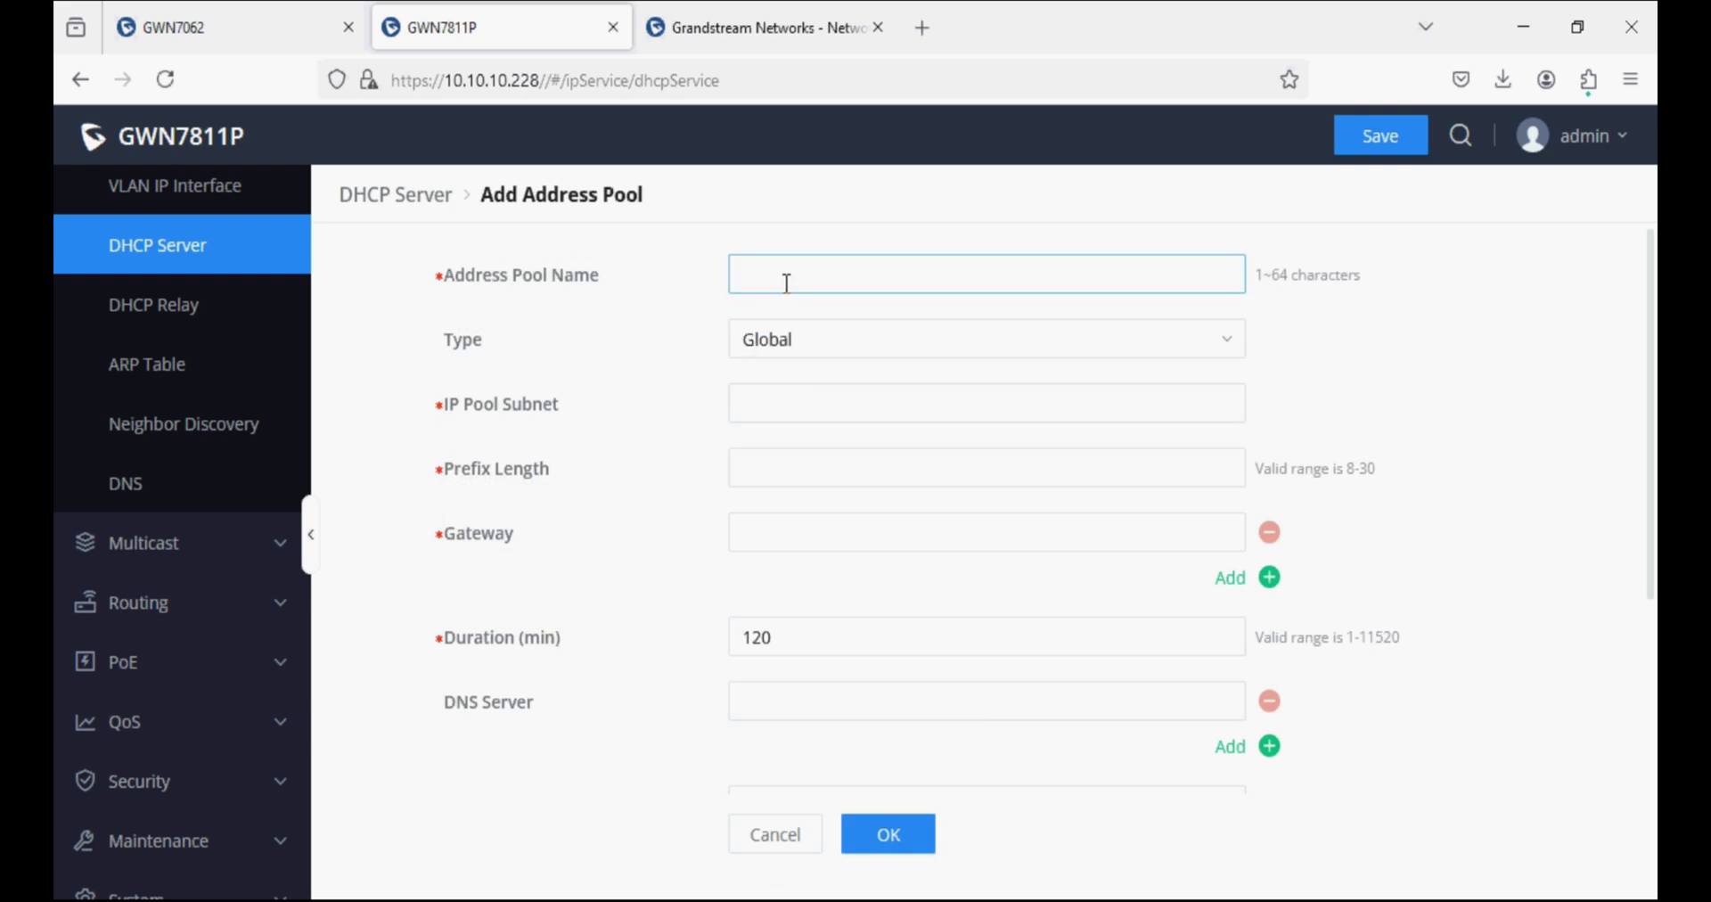
{"action": "type", "text": "VLAN10_DHCP"}
{"action": "left_click", "coordinate": [828, 344]}
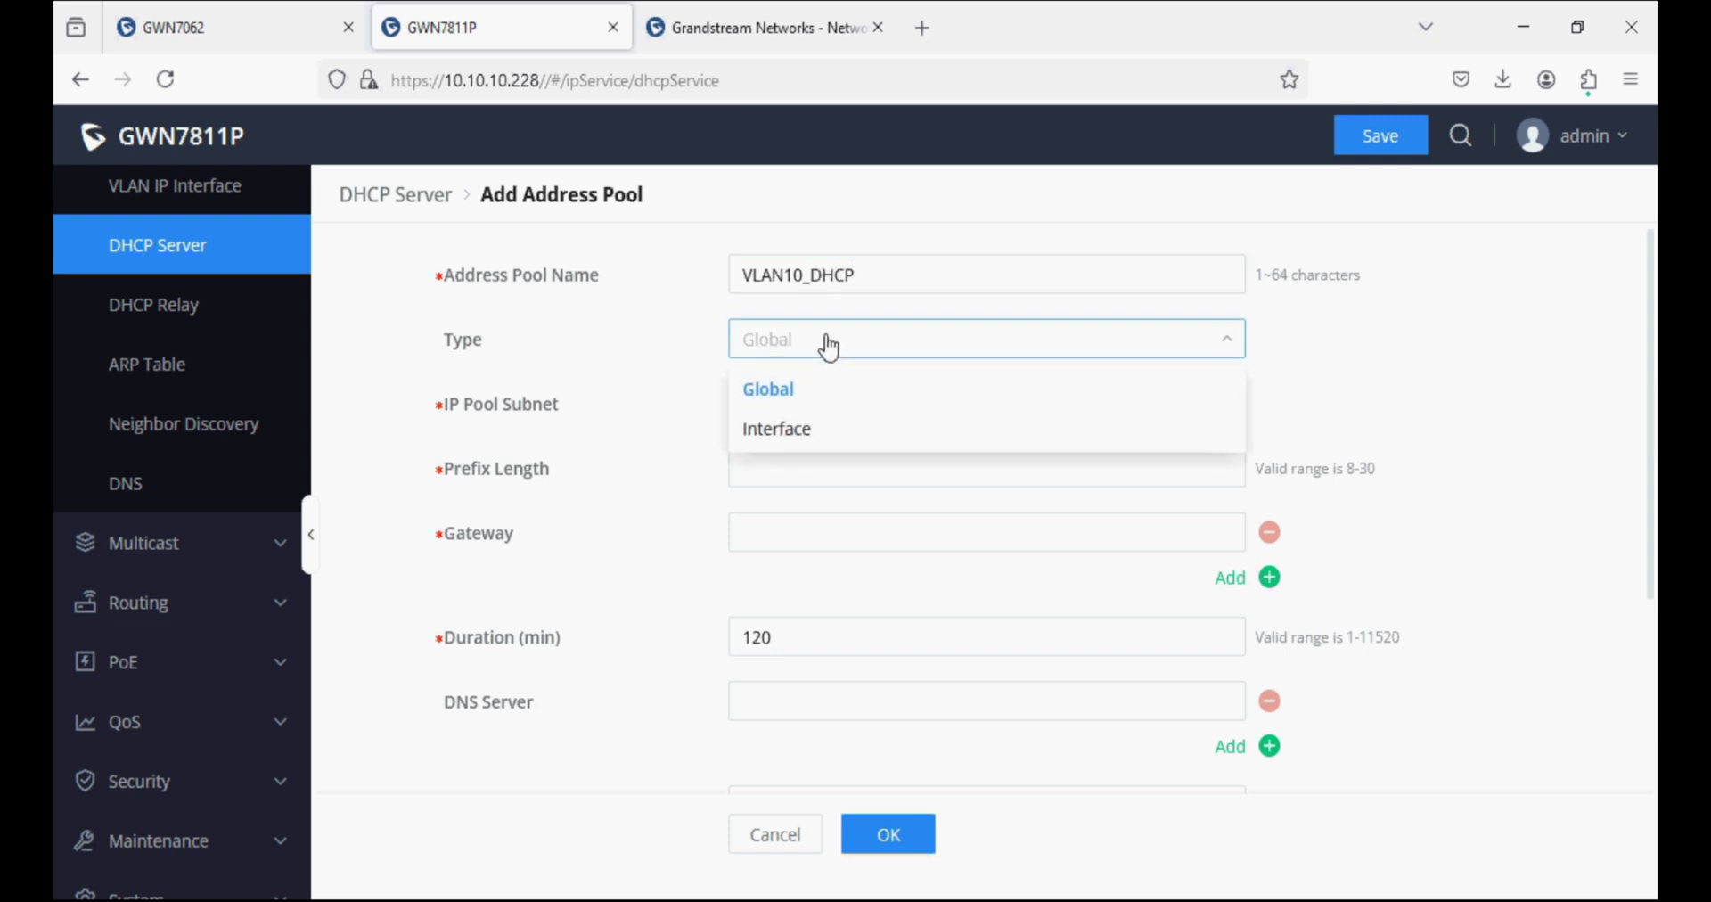
{"action": "left_click", "coordinate": [796, 435]}
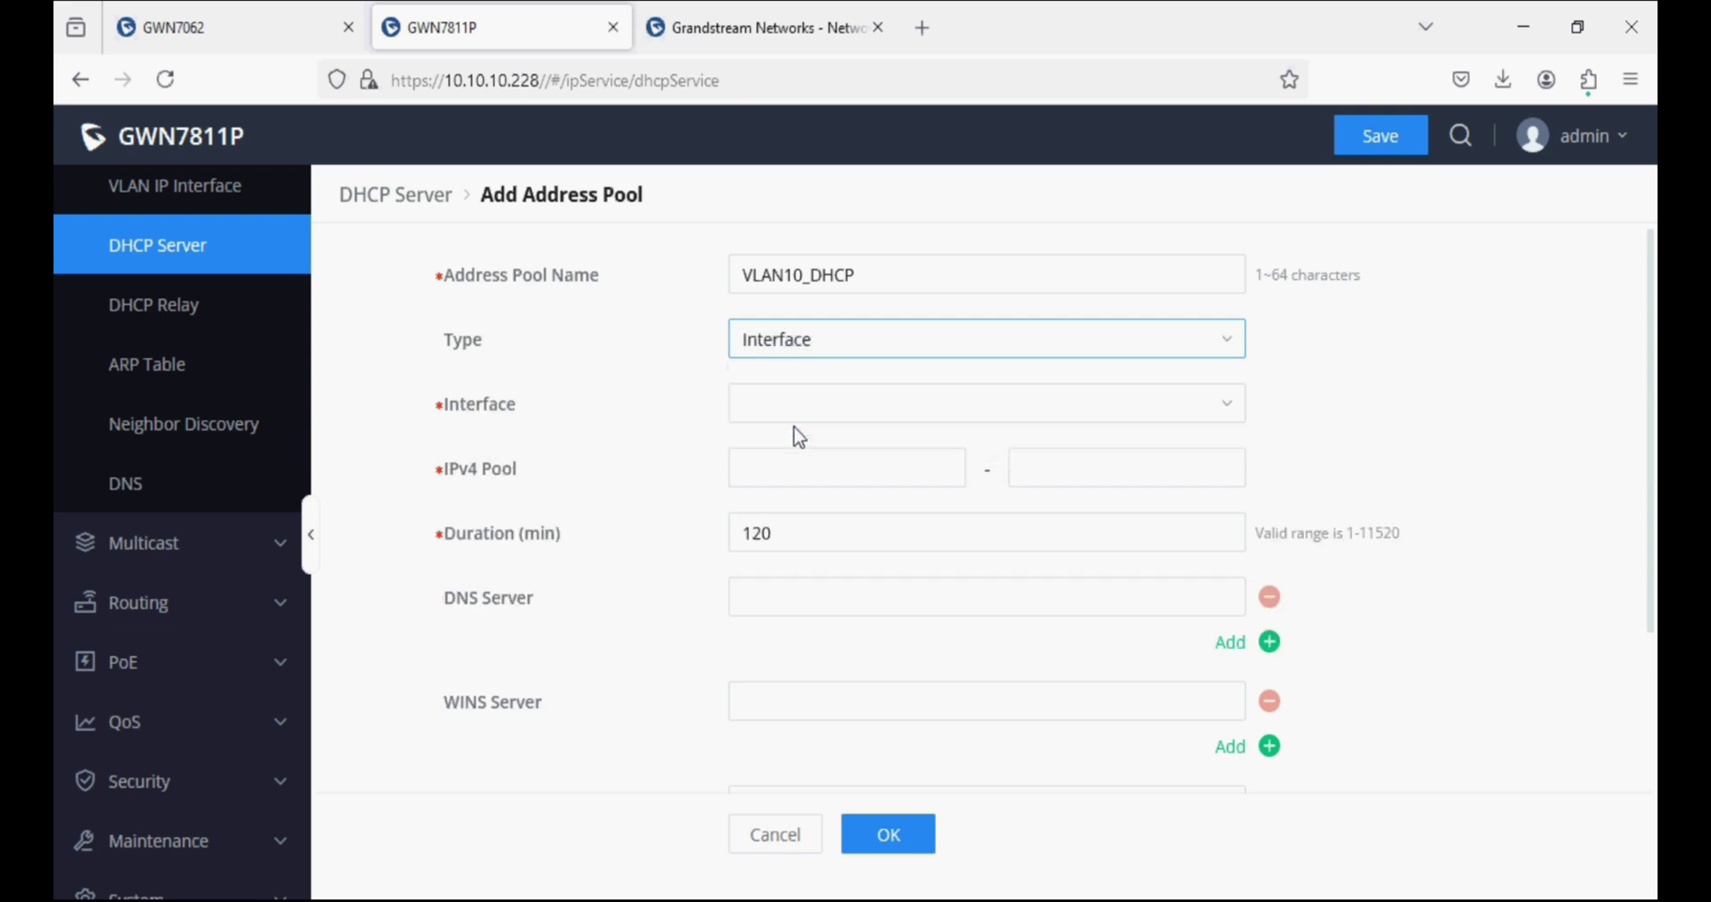
{"action": "left_click", "coordinate": [794, 417]}
{"action": "left_click", "coordinate": [800, 452]}
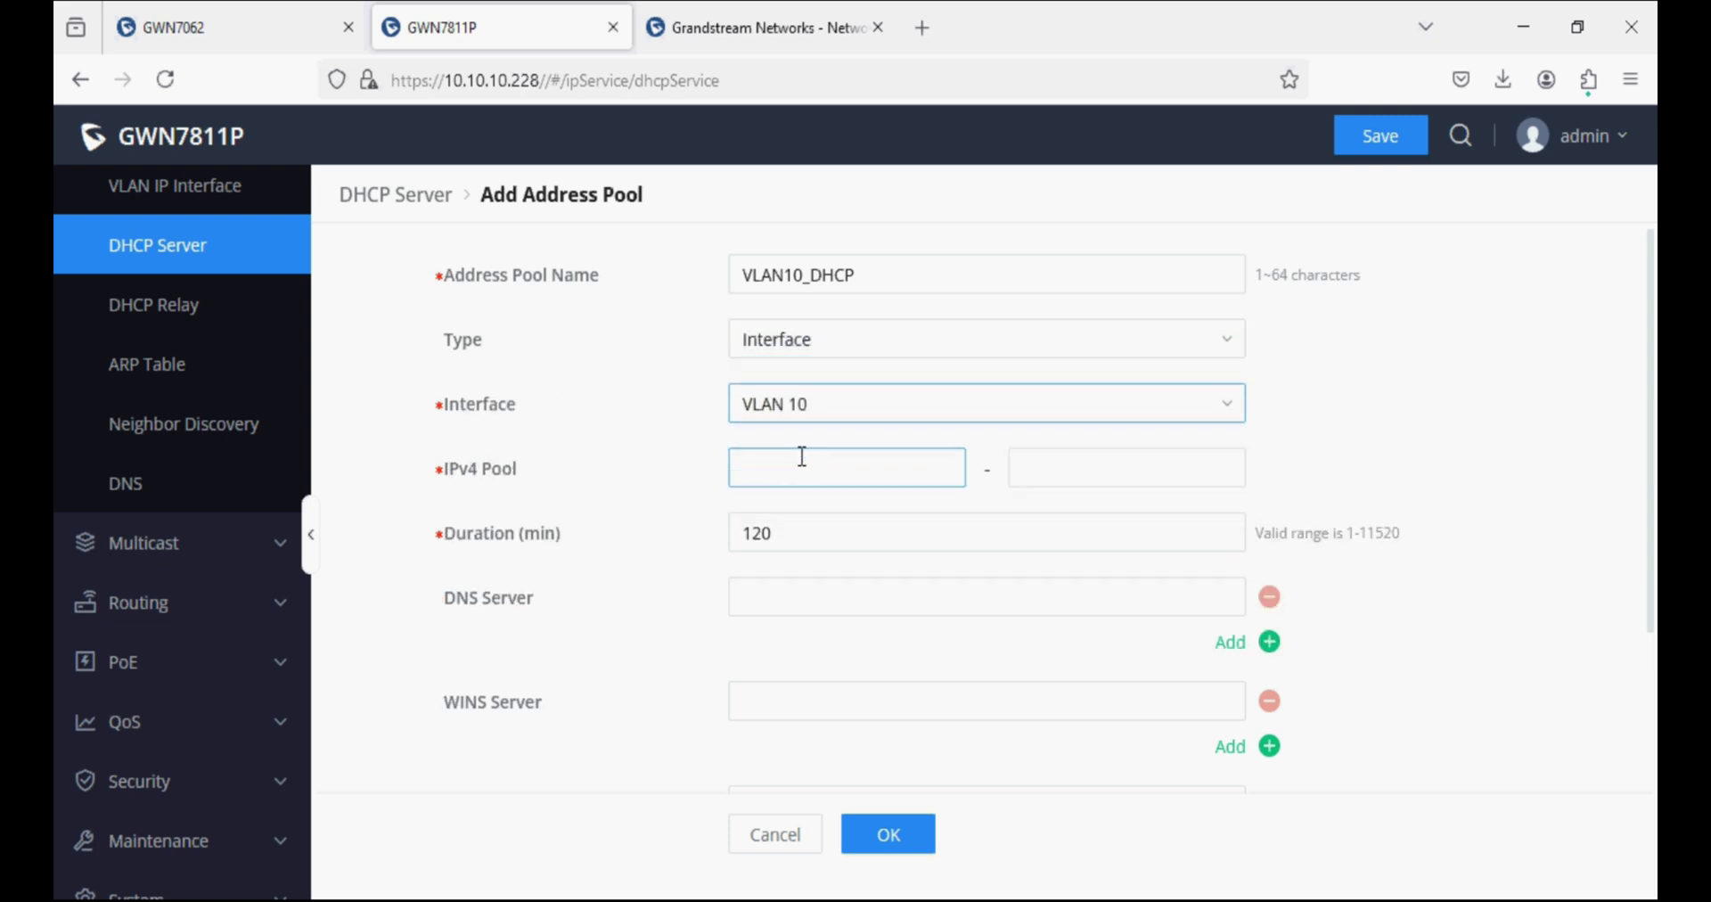
Step: Set the pool's IPv4 range to 192.168.10.100-192.168.10.200 with DNS server 8.8.8.8, and save the pool
{"action": "left_click", "coordinate": [799, 467]}
{"action": "type", "text": "192.168."}
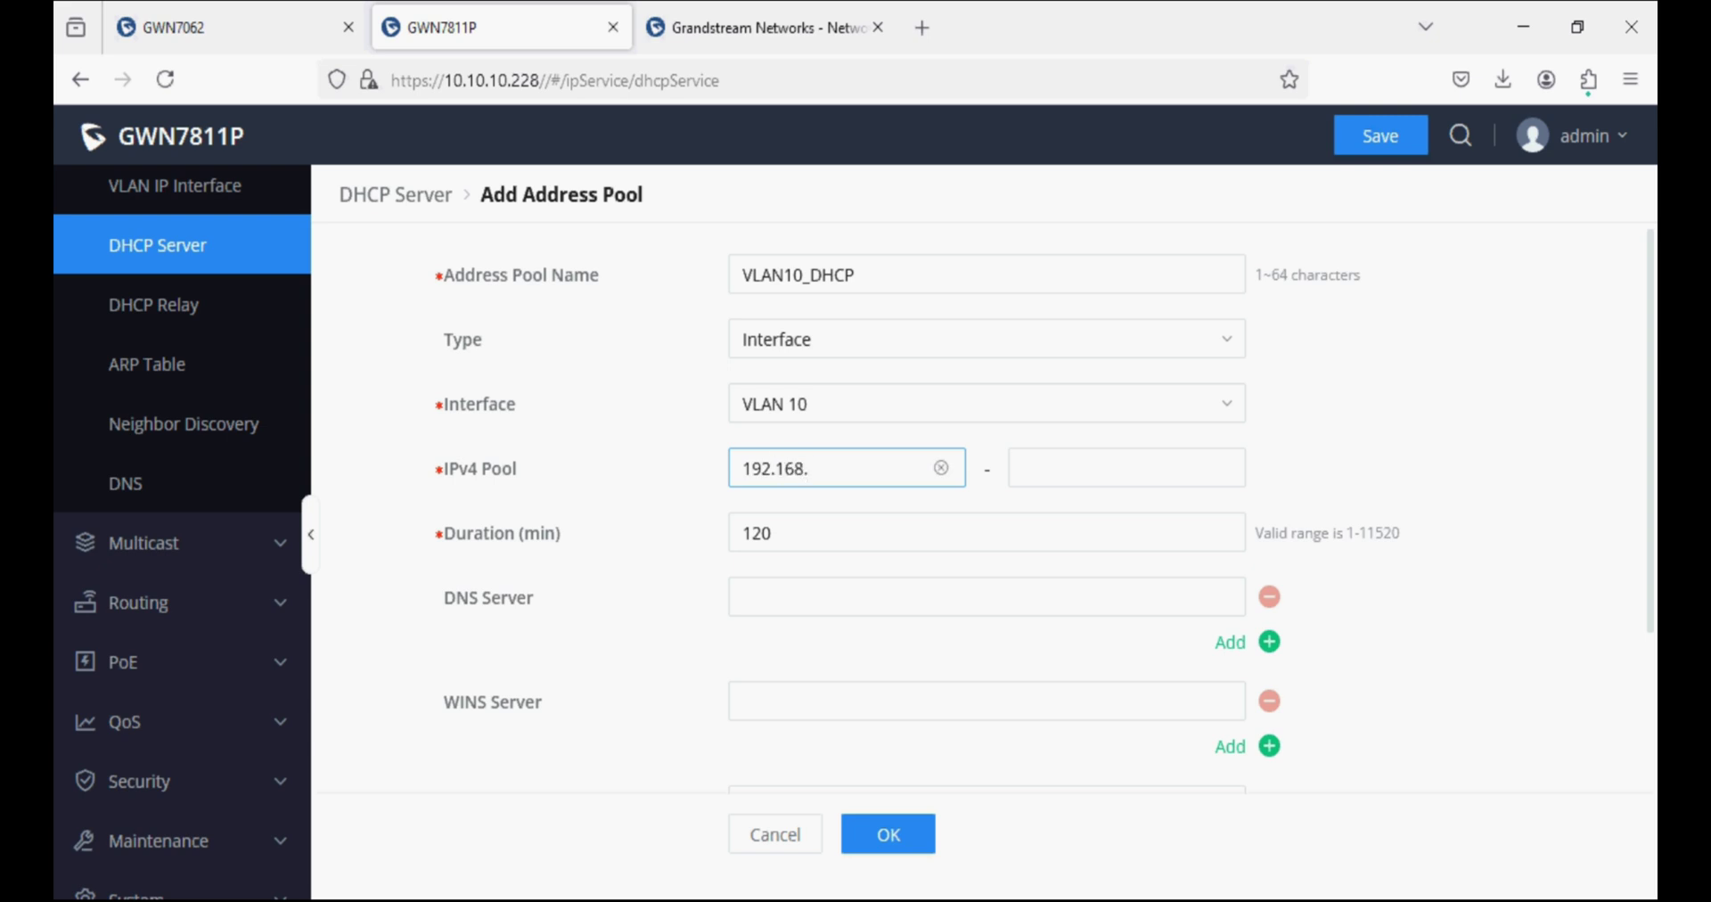
{"action": "left_click", "coordinate": [1127, 468]}
{"action": "type", "text": "192.168.10.200"}
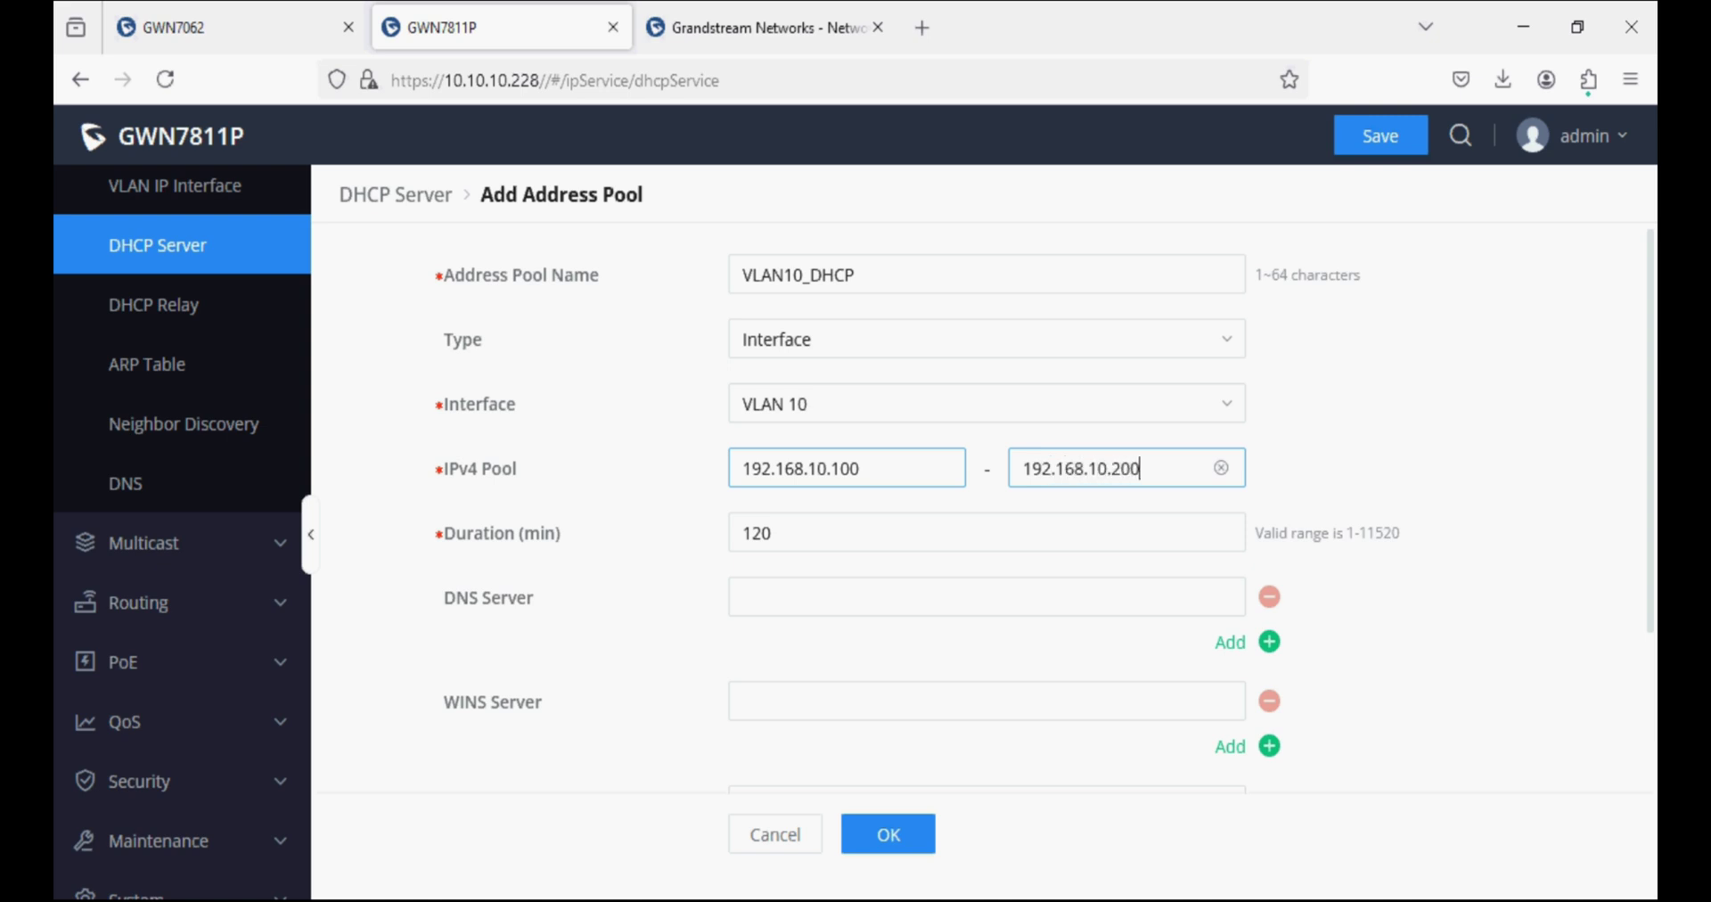
{"action": "key", "text": "Tab"}
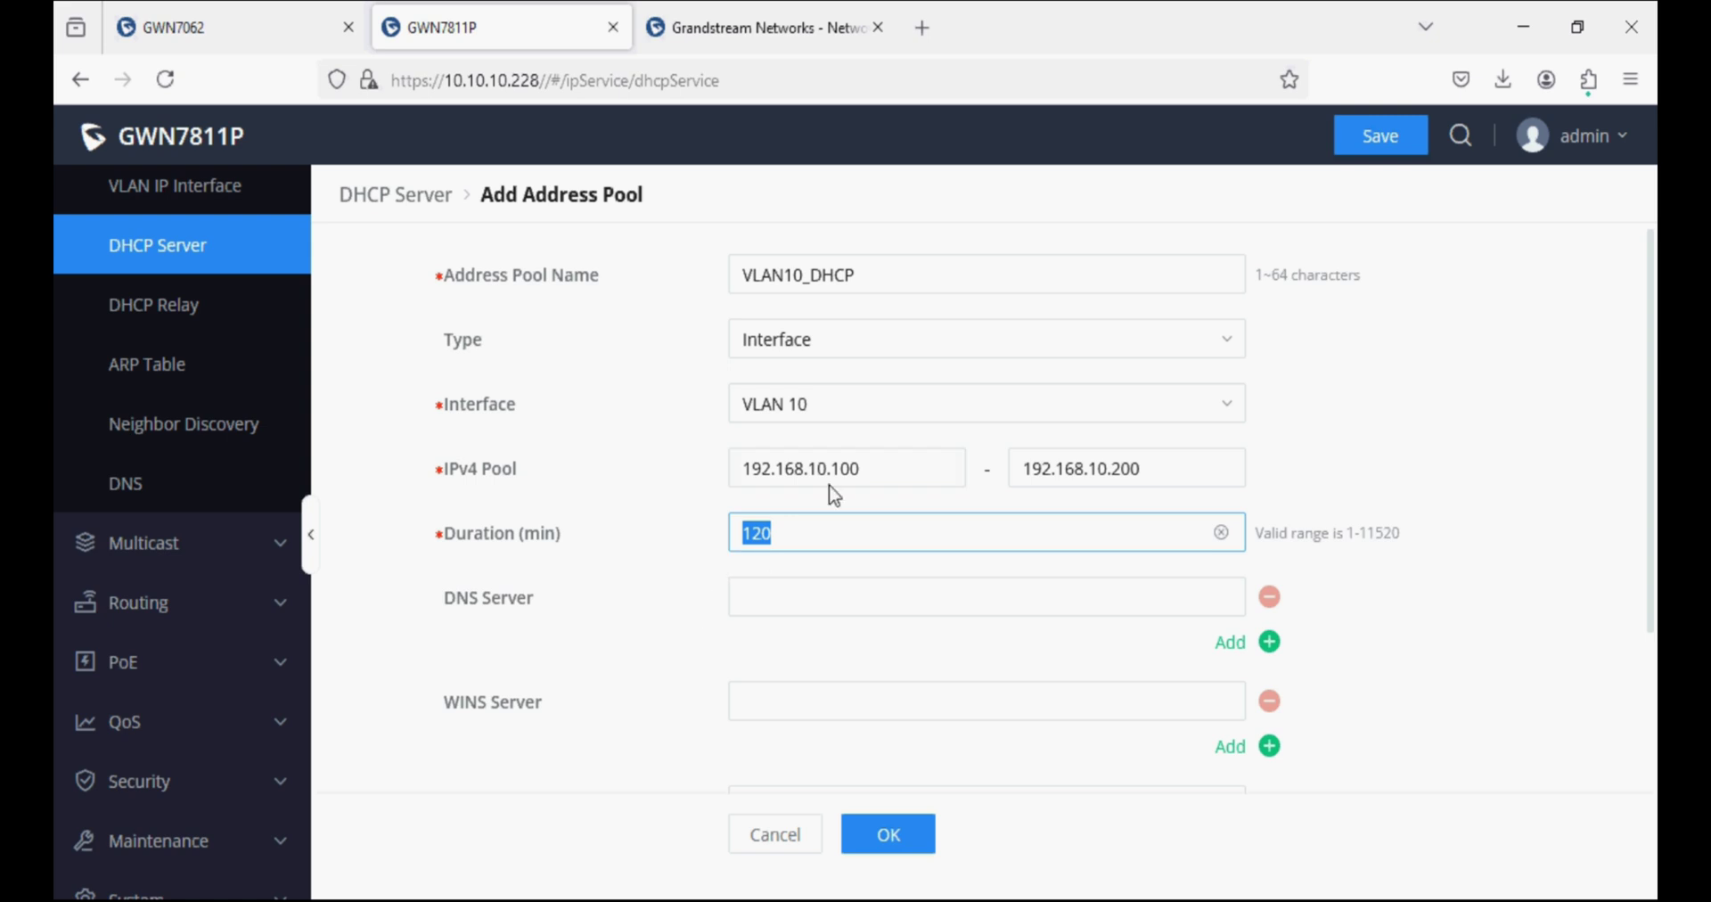
{"action": "scroll", "coordinate": [806, 638], "scroll_direction": "down", "scroll_amount": 2}
{"action": "left_click", "coordinate": [828, 504]}
{"action": "type", "text": "8.8.8.8"}
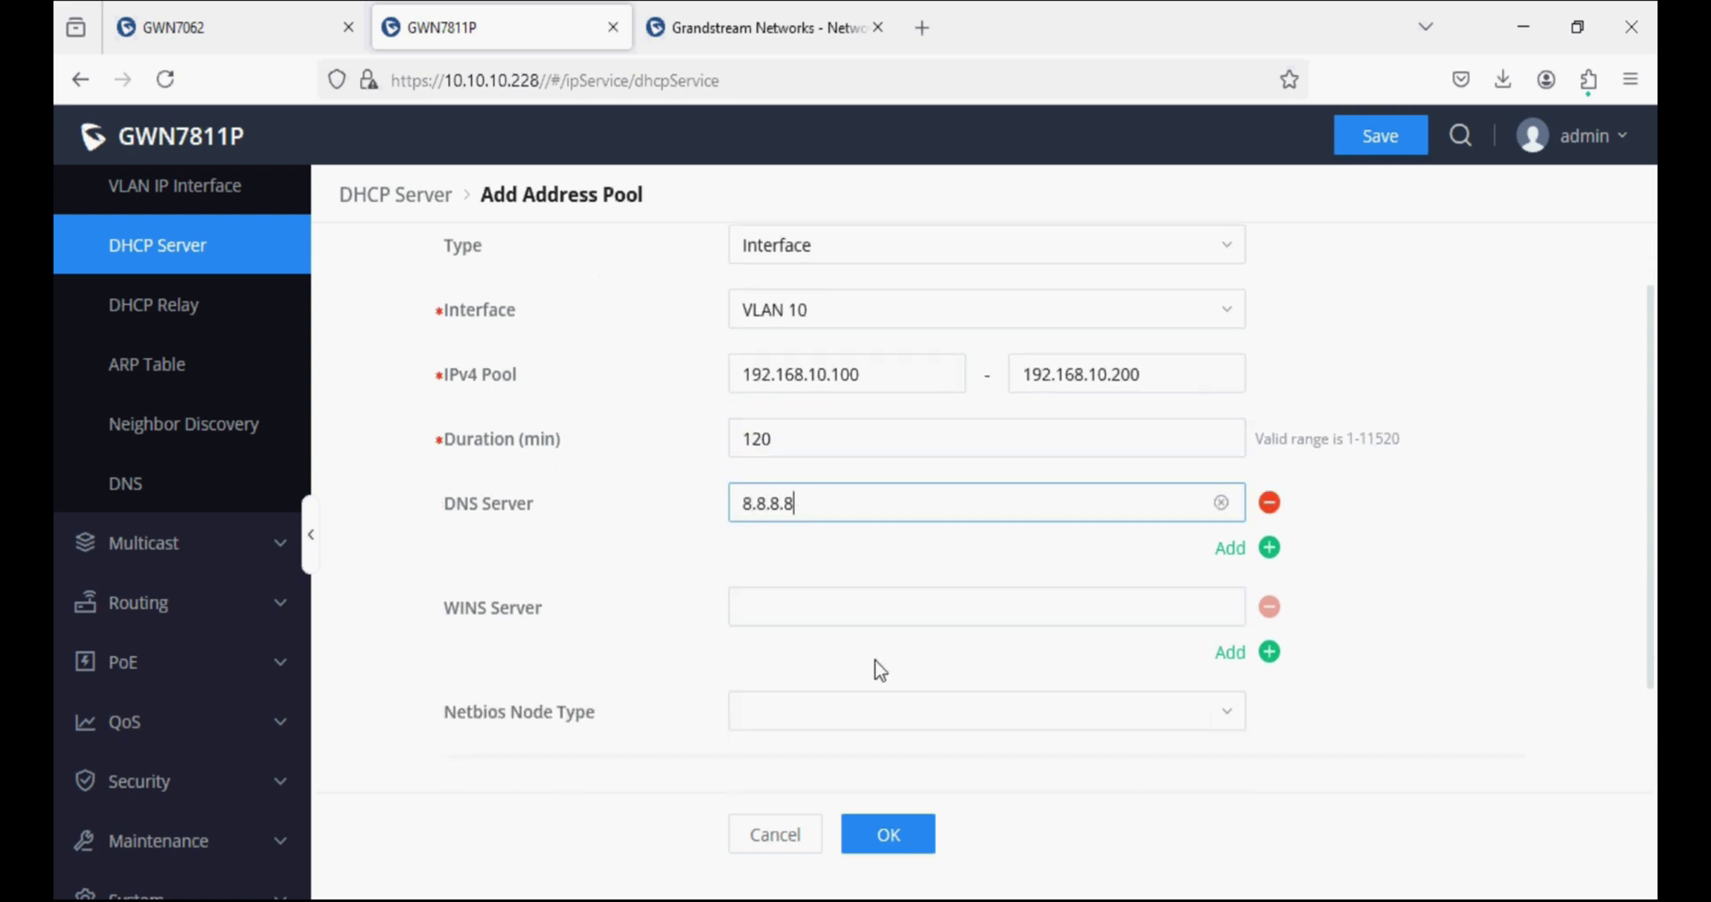
{"action": "scroll", "coordinate": [875, 664], "scroll_direction": "down", "scroll_amount": 3}
{"action": "left_click", "coordinate": [929, 853]}
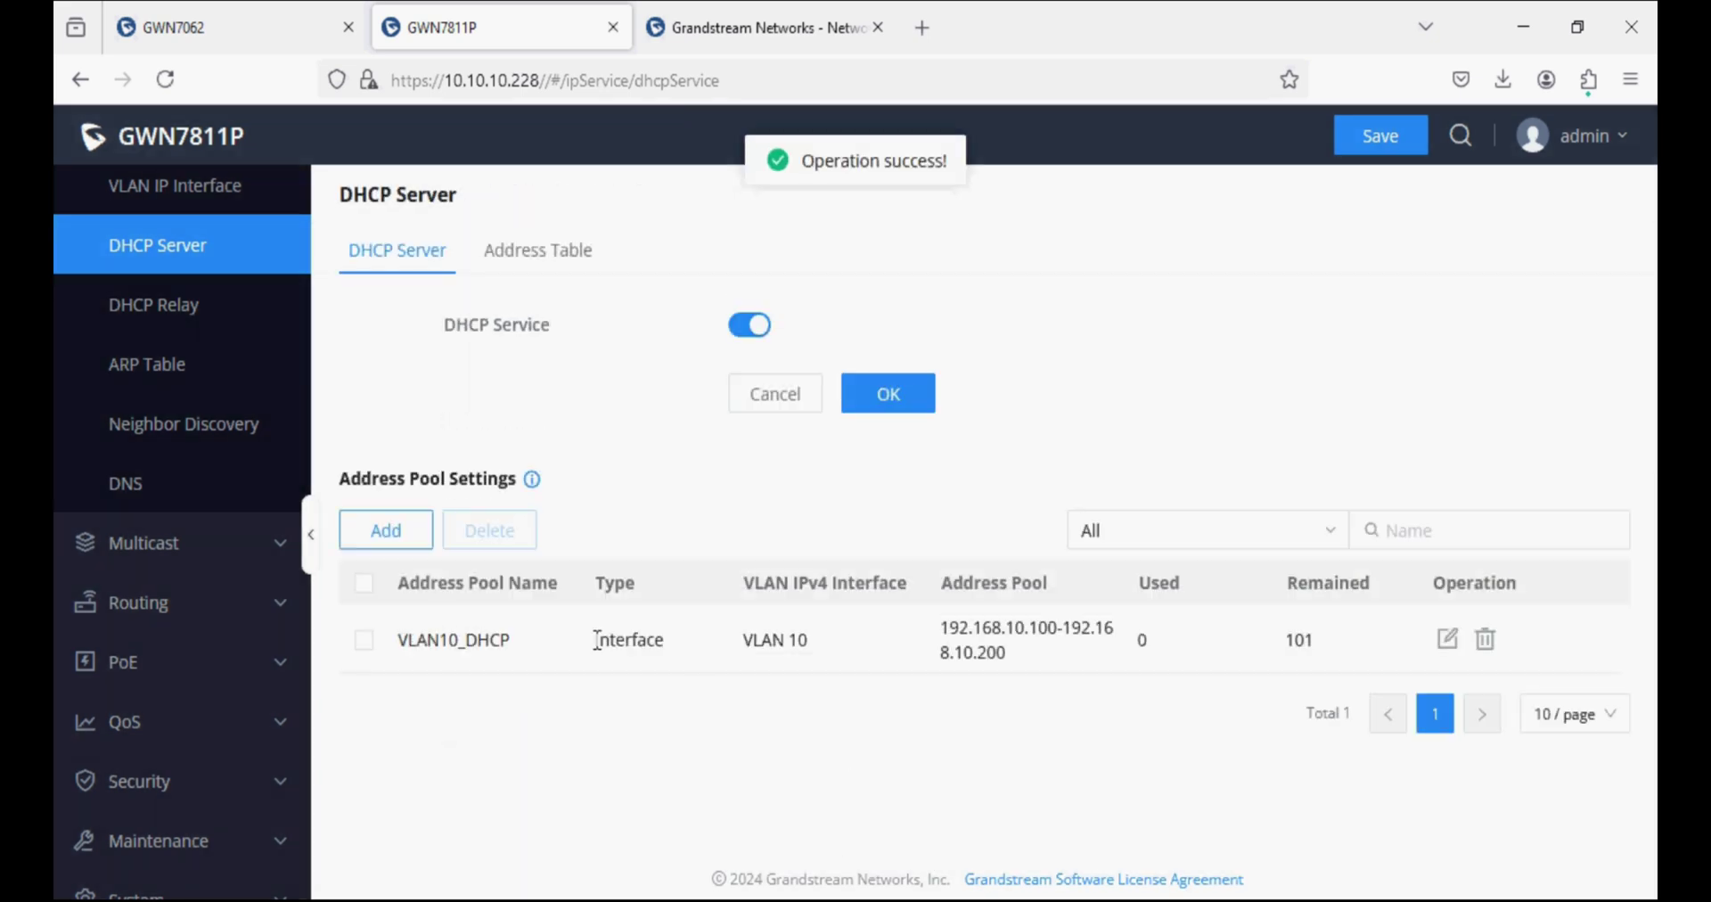
Step: Start a DHCP address pool named VLAN20_DHCP with type Interface, bound to the VLAN 20 interface
{"action": "left_click", "coordinate": [385, 532]}
{"action": "left_click", "coordinate": [752, 275]}
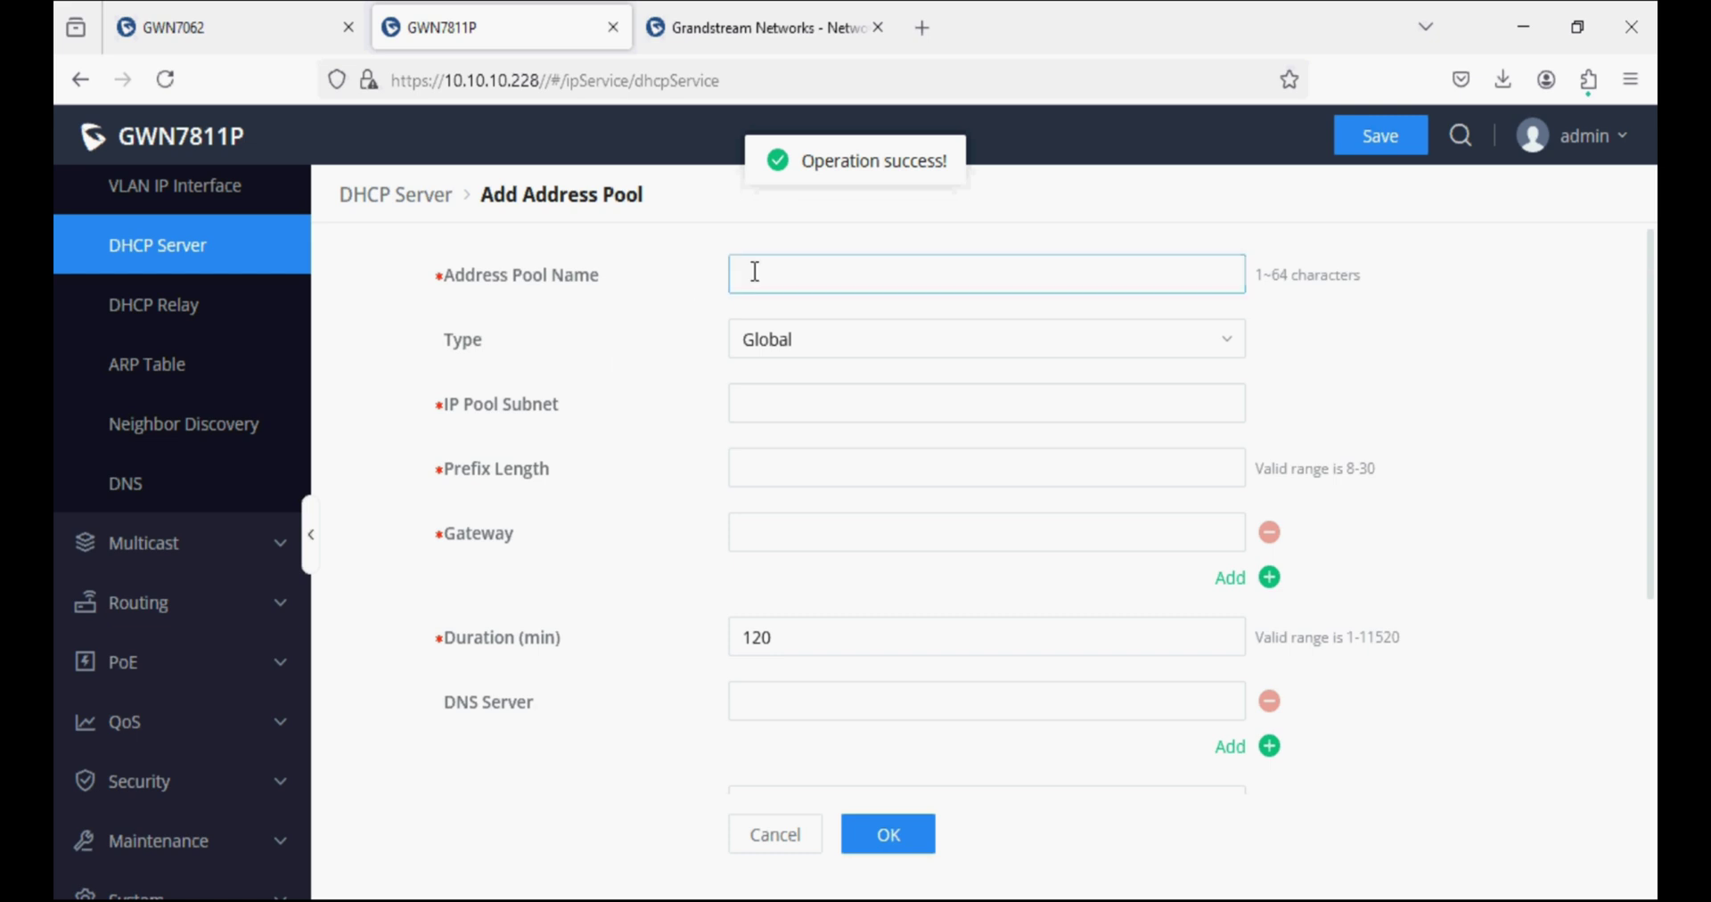
{"action": "type", "text": "VLAN20_DHCP"}
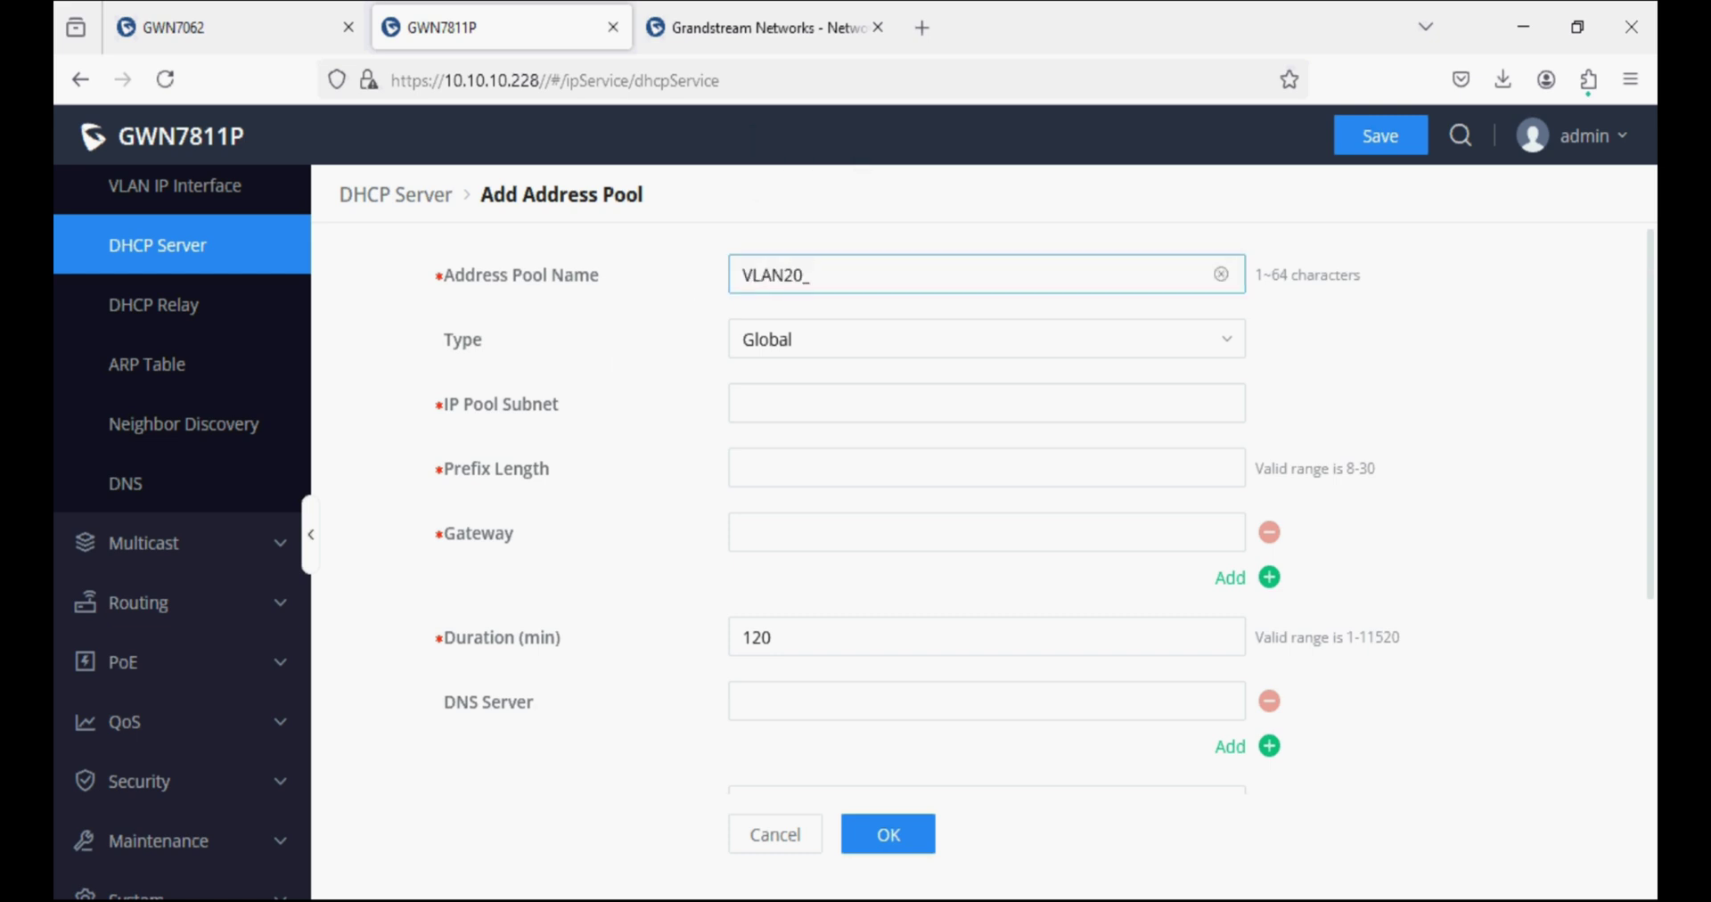
{"action": "left_click", "coordinate": [784, 352]}
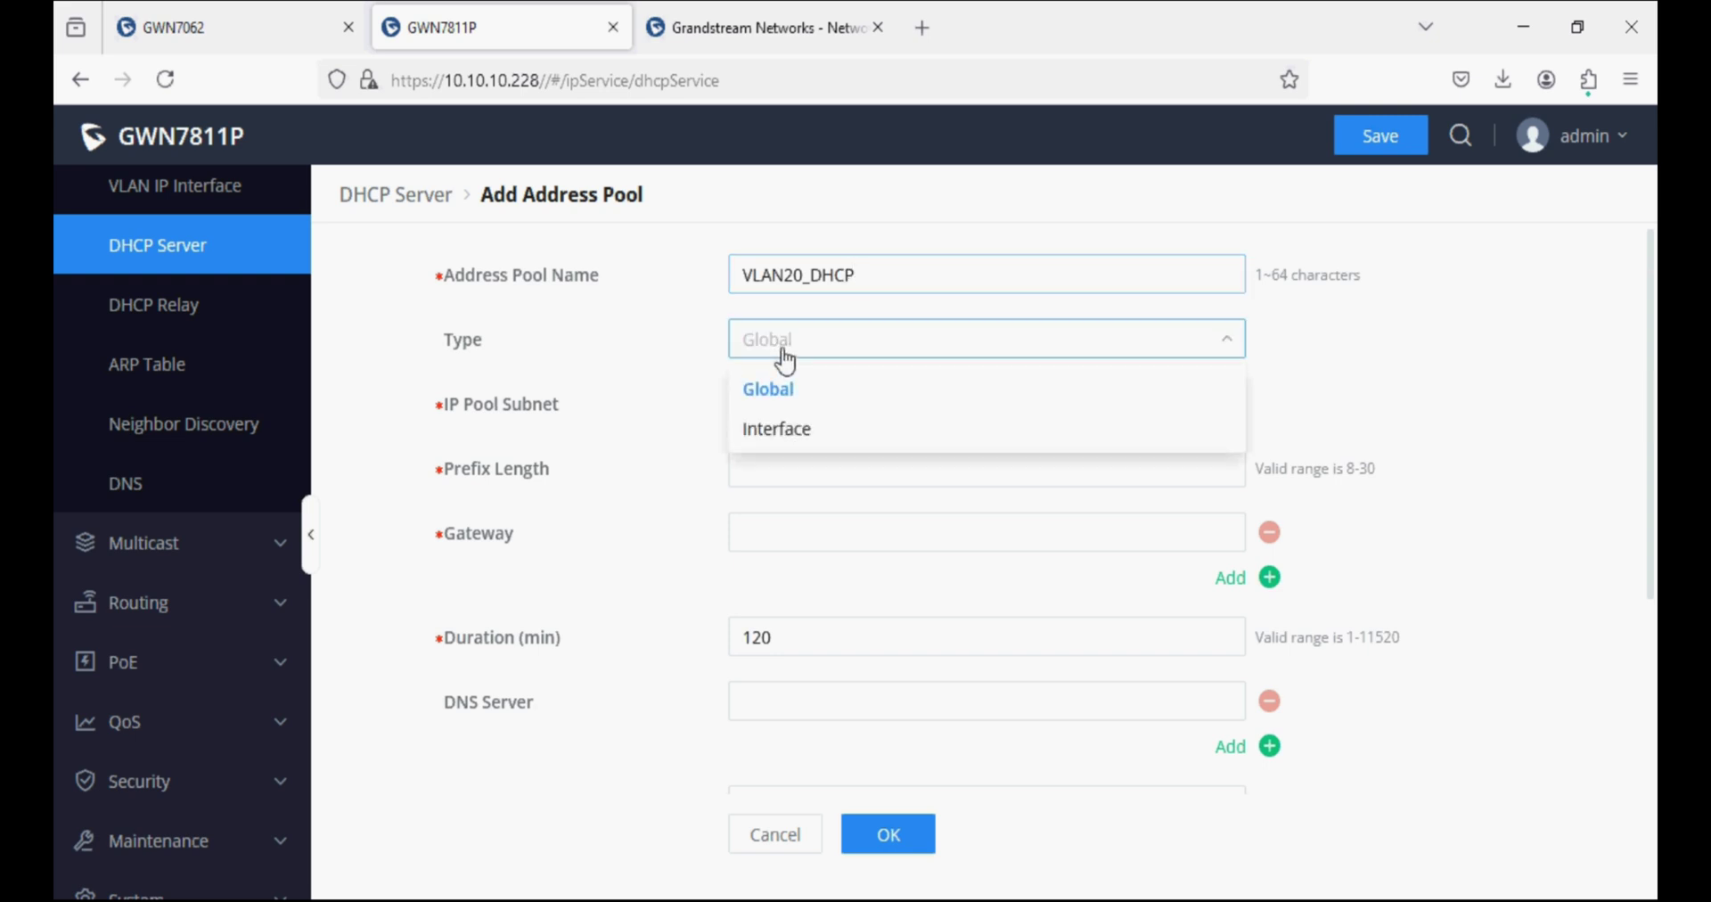
{"action": "left_click", "coordinate": [767, 434]}
{"action": "left_click", "coordinate": [775, 406]}
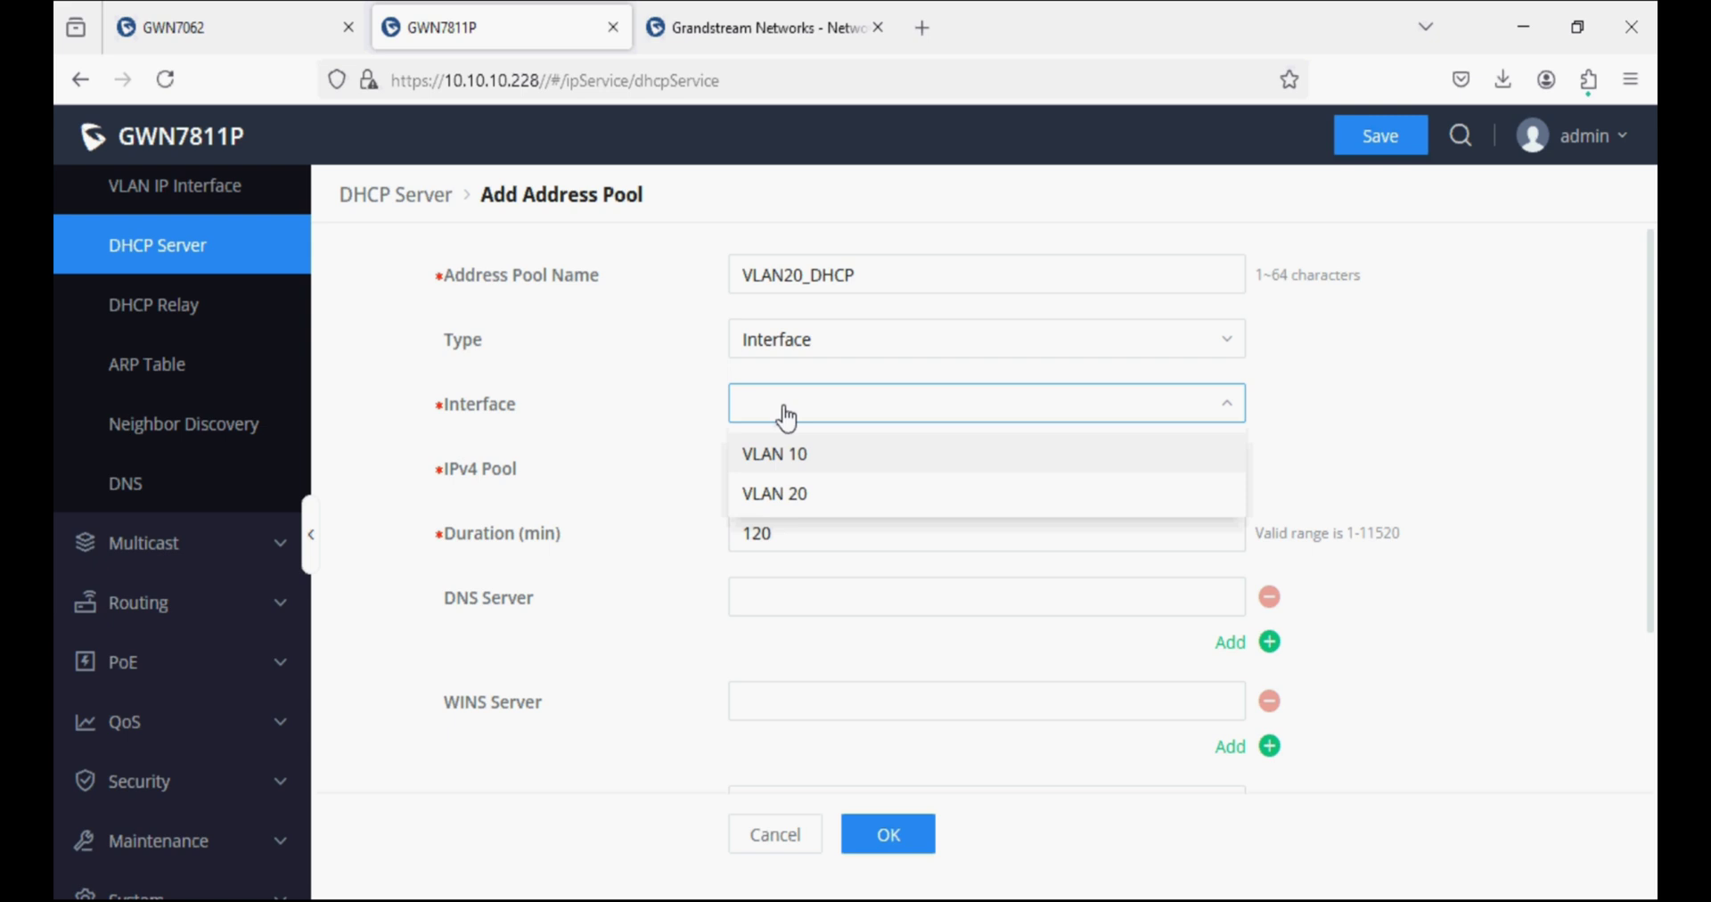
{"action": "left_click", "coordinate": [792, 494]}
Step: Set the VLAN 20 pool's IPv4 range to 192.168.20.100-192.168.20.200 with DNS server 8.8.8.8, and save the pool
{"action": "type", "text": "192.168"}
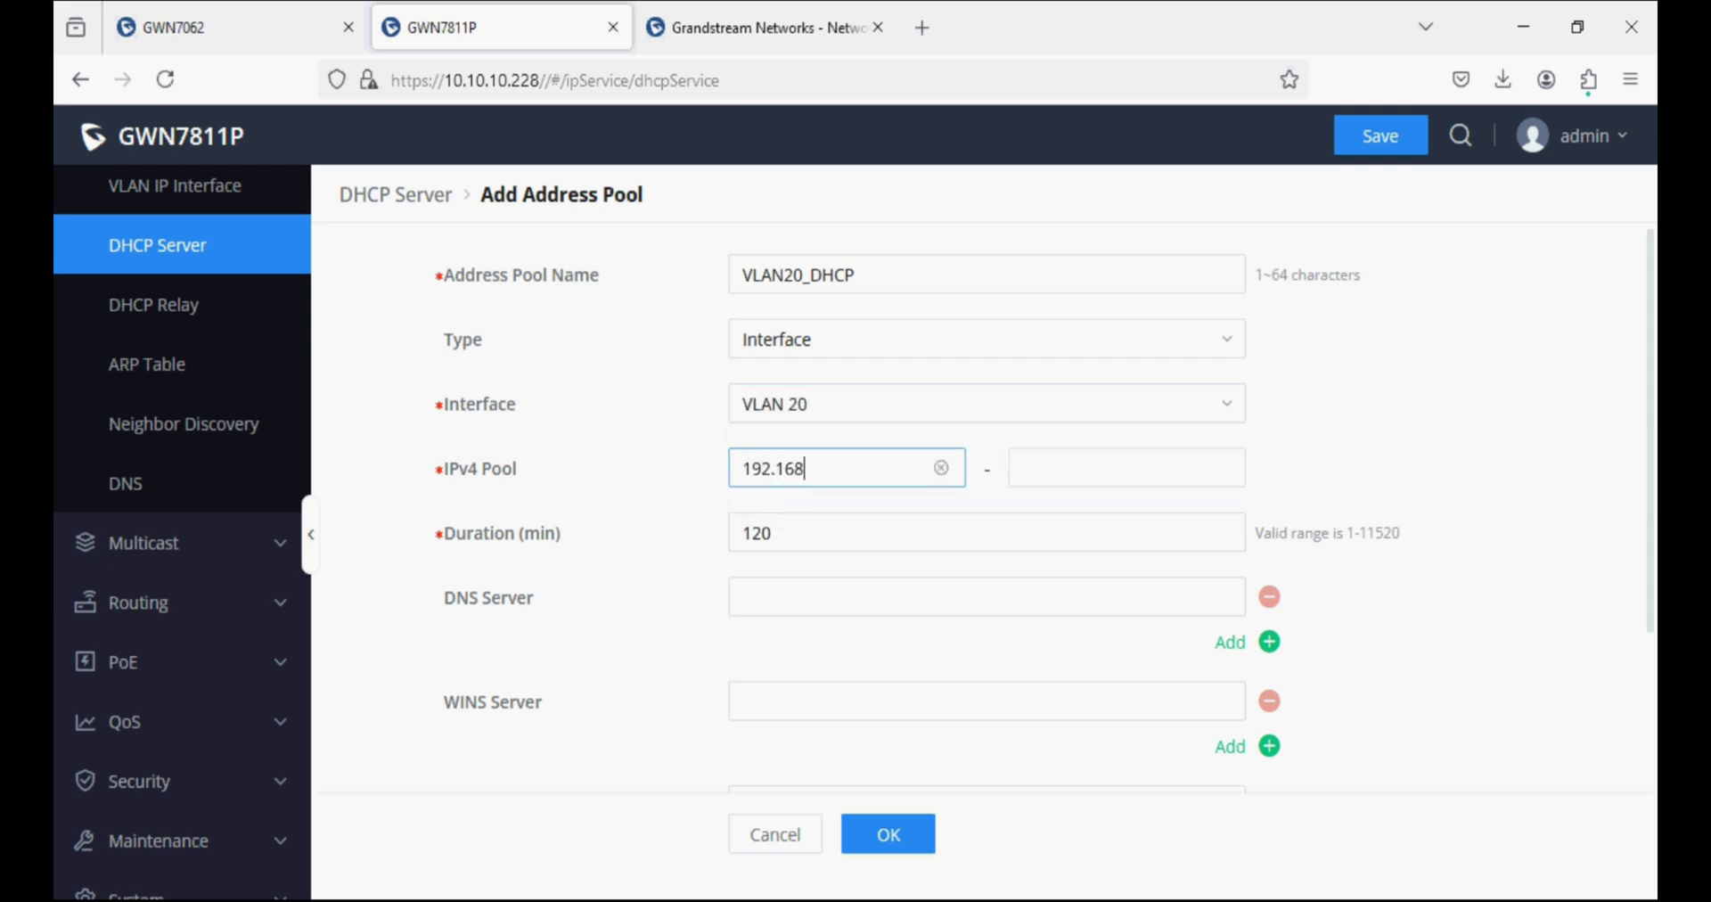
{"action": "type", "text": ".20.100"}
{"action": "key", "text": "Tab"}
{"action": "type", "text": "19"}
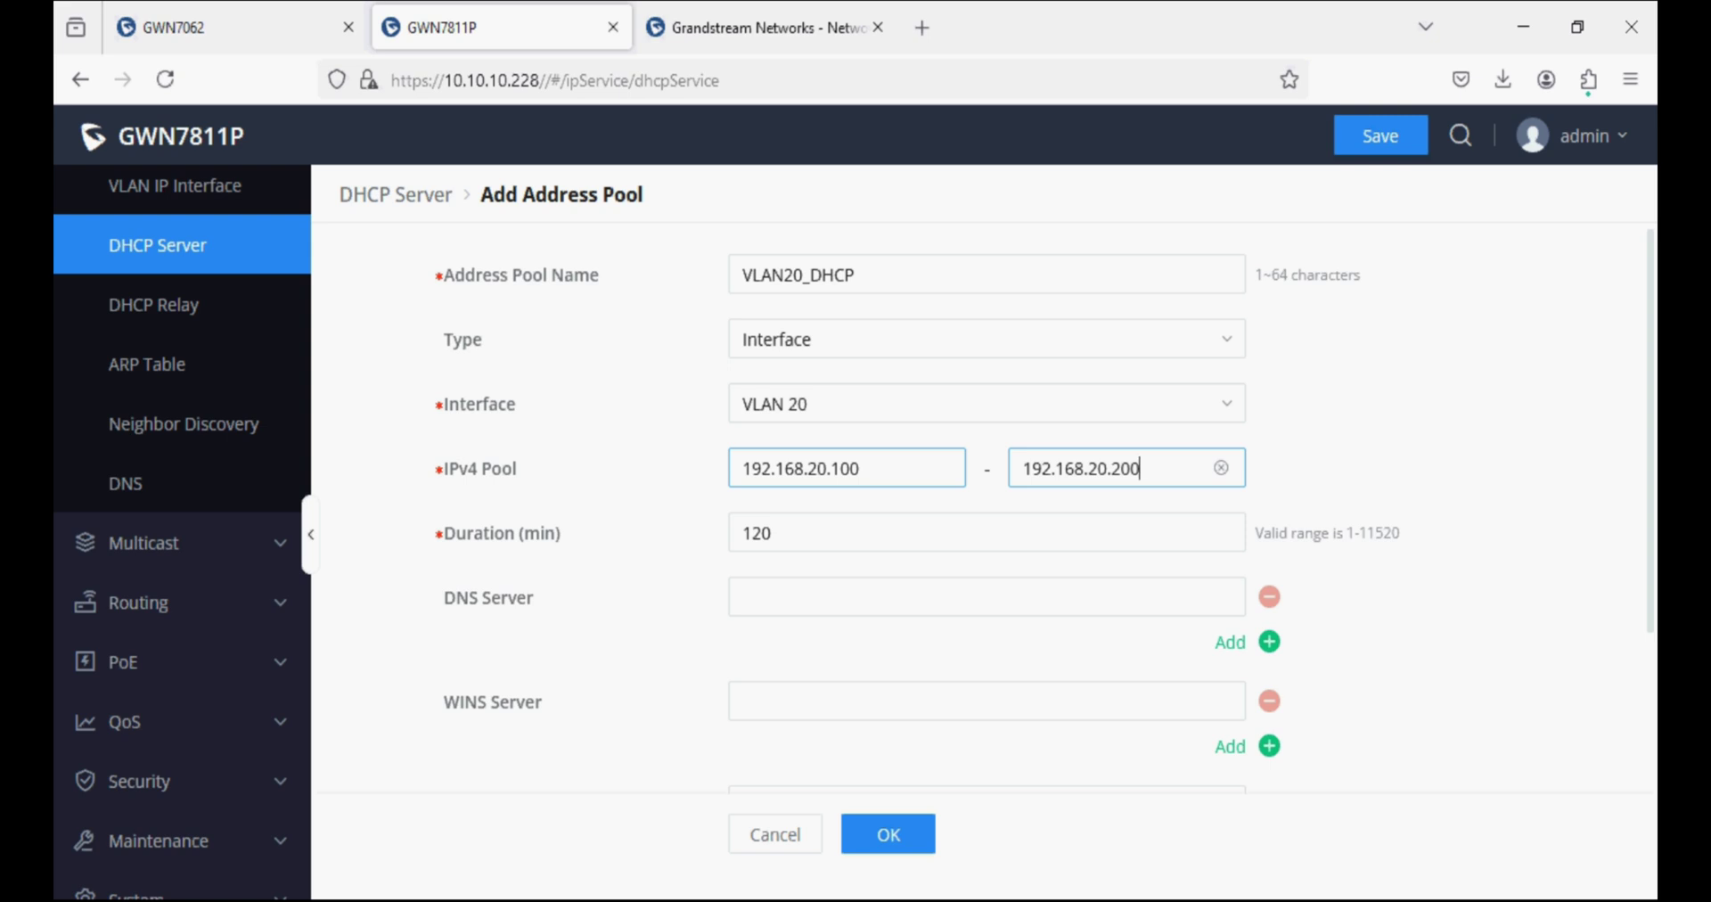
{"action": "left_click", "coordinate": [829, 594]}
{"action": "type", "text": "8.8.8.8"}
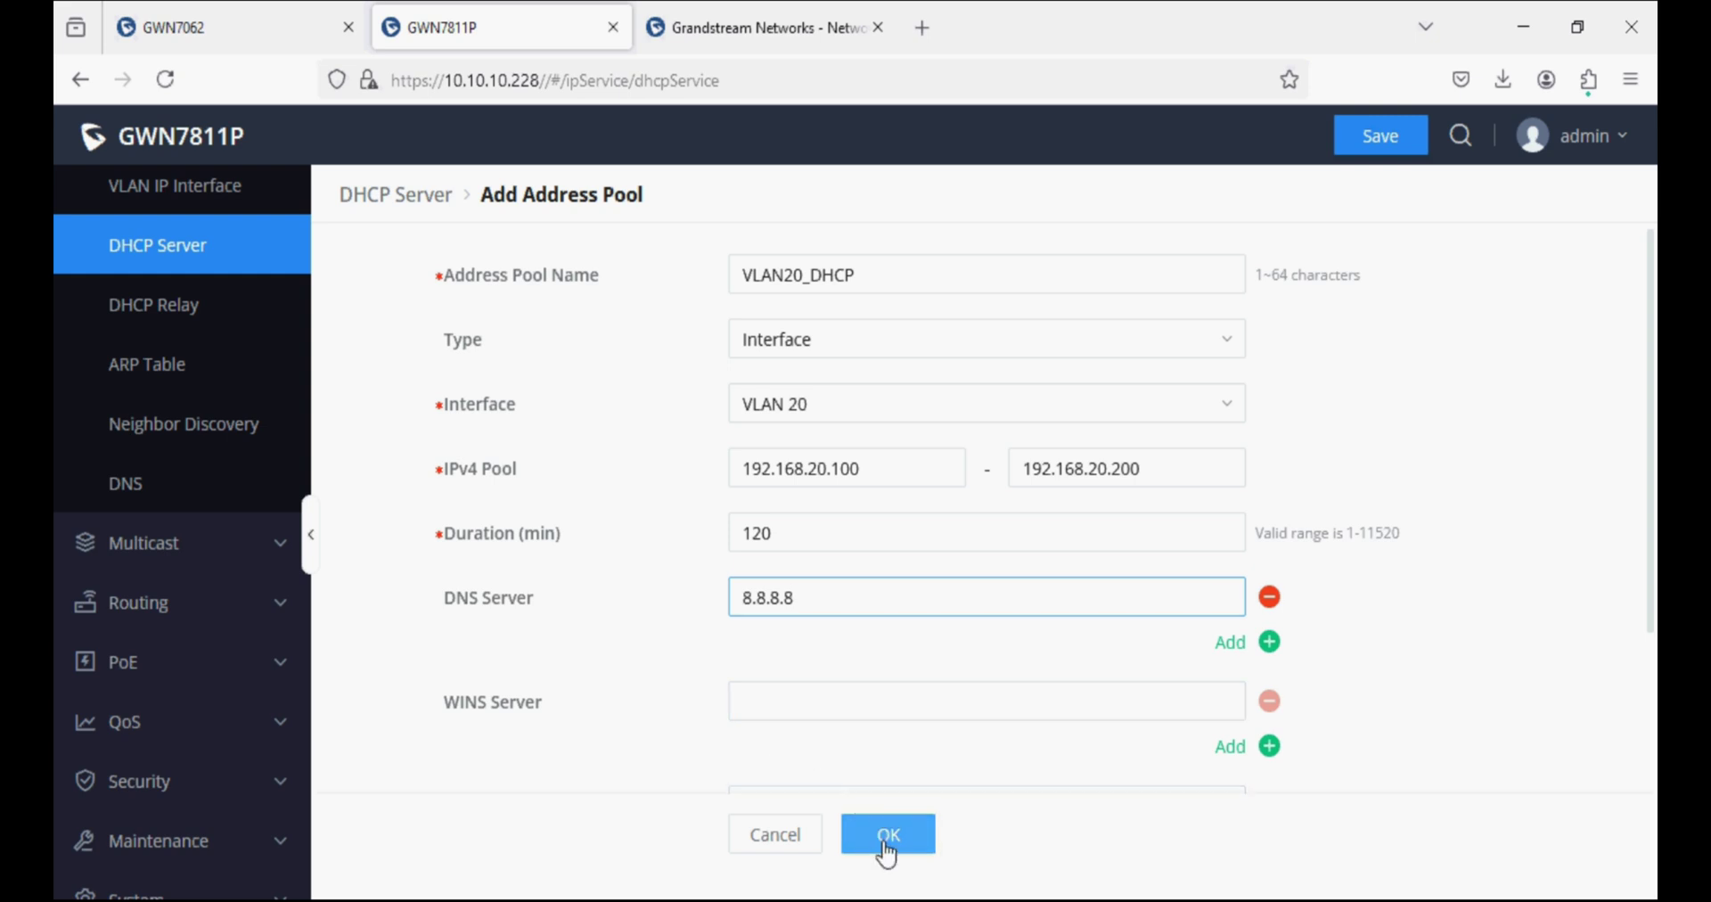
{"action": "left_click", "coordinate": [885, 842]}
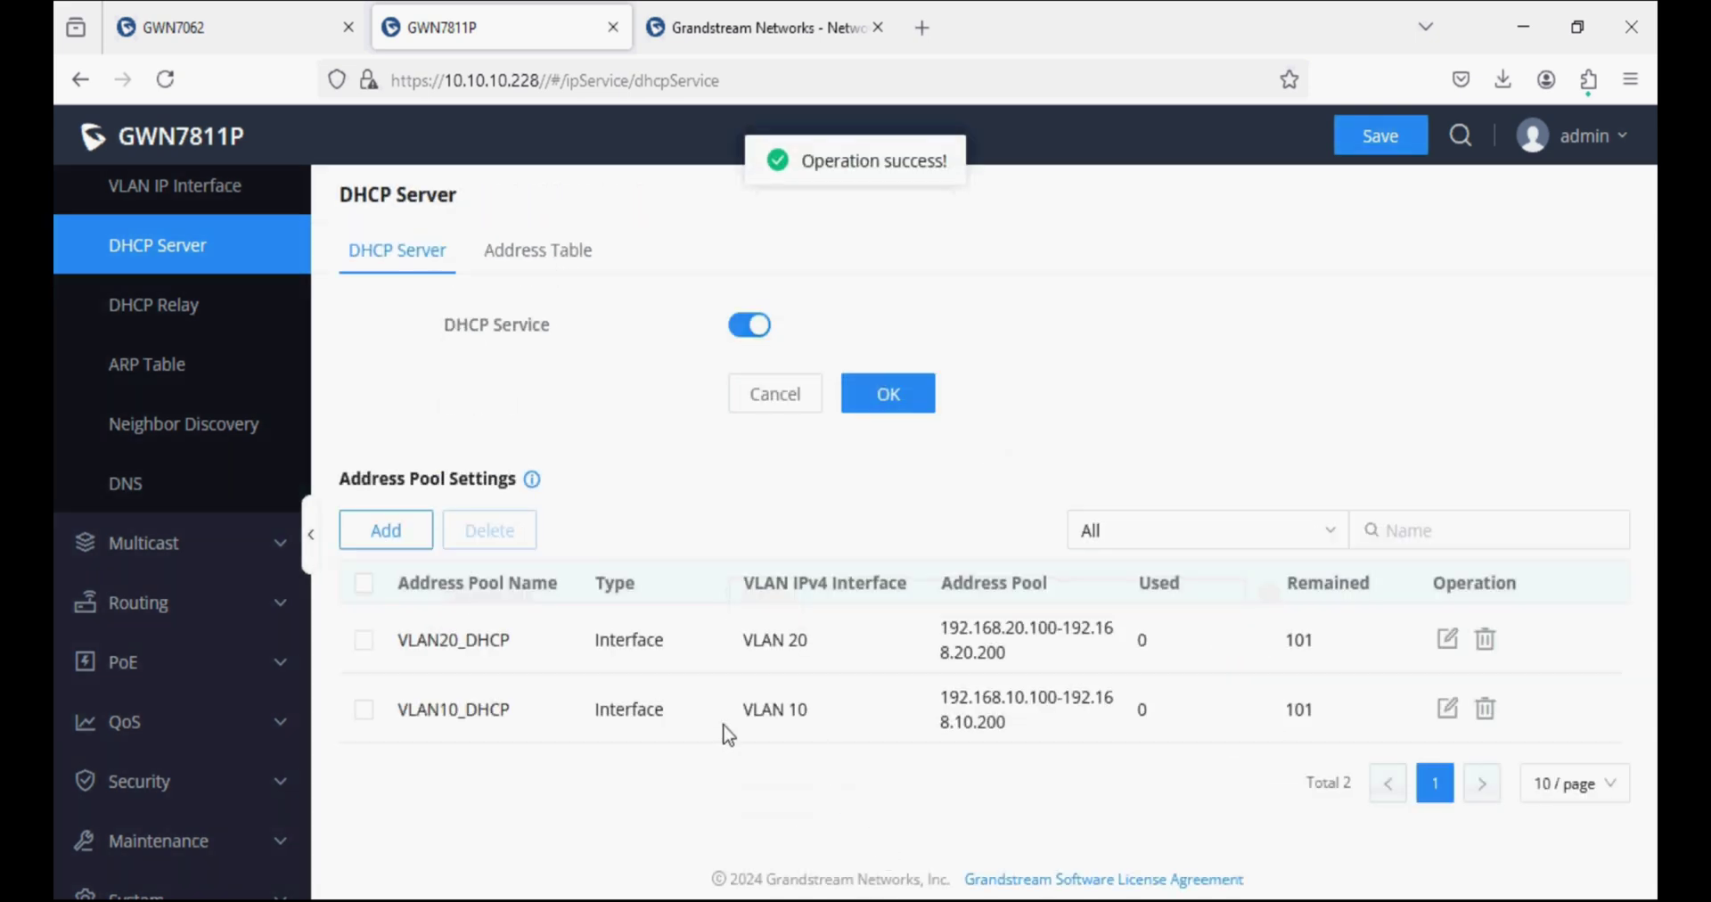
Step: In the switch's VLAN port settings, set ports 1/0/1 and 1/0/2 to link type Access with PVID 10
{"action": "scroll", "coordinate": [172, 566], "scroll_direction": "up", "scroll_amount": 3}
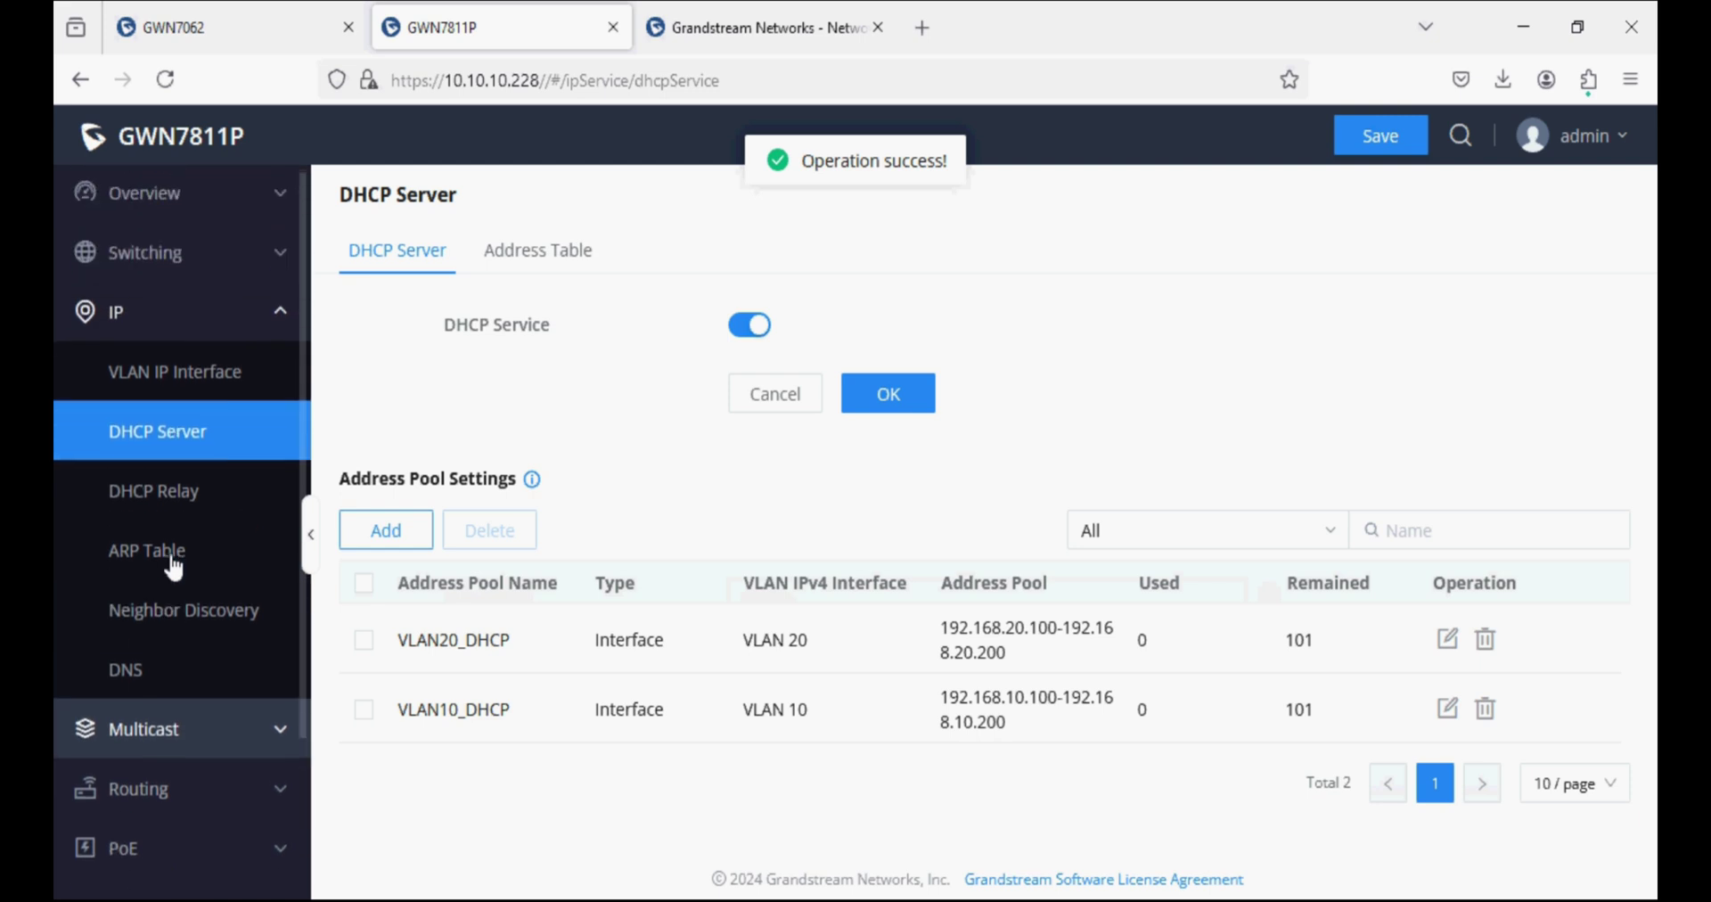
{"action": "left_click", "coordinate": [166, 264]}
{"action": "left_click", "coordinate": [175, 673]}
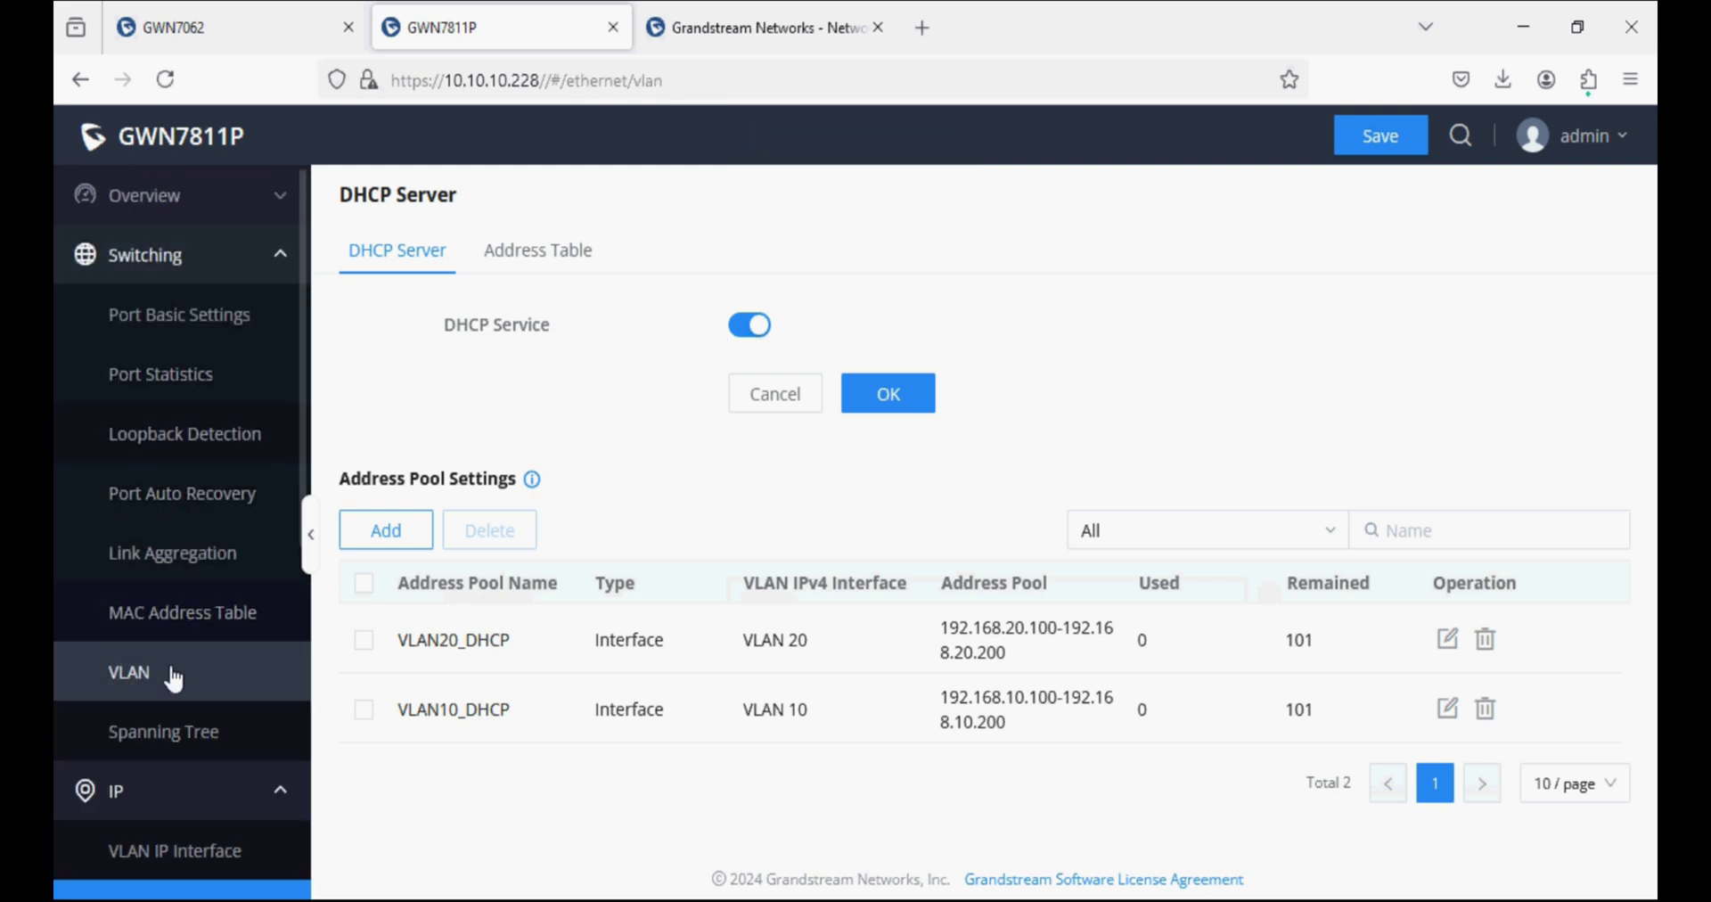
{"action": "left_click", "coordinate": [524, 257]}
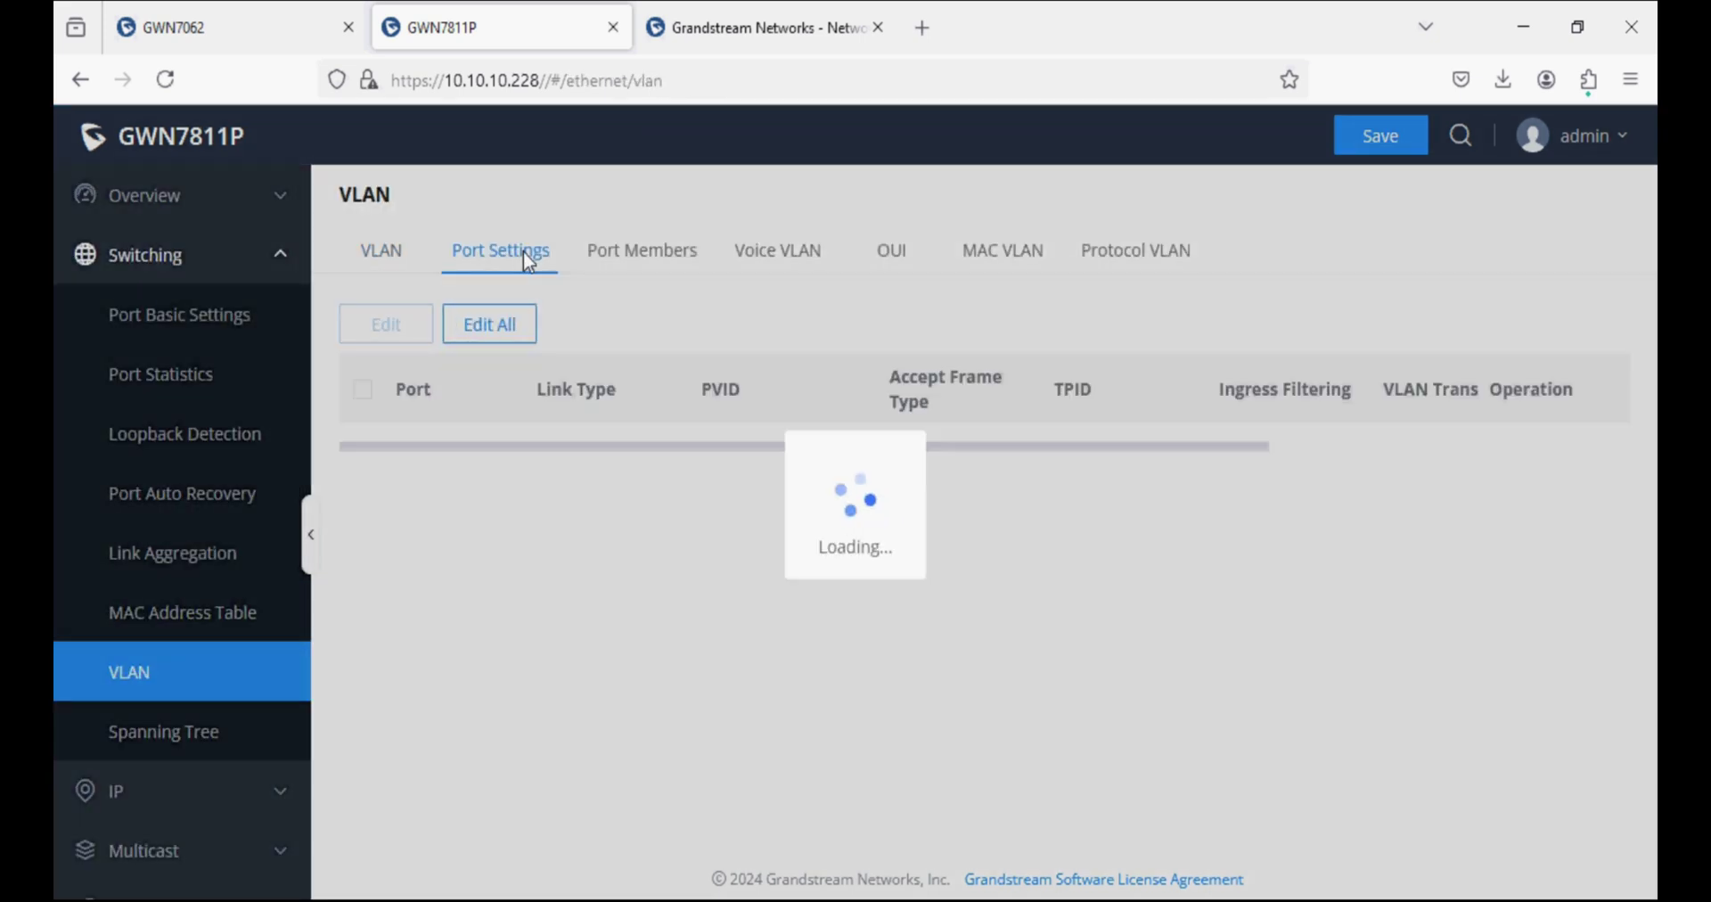
{"action": "left_click", "coordinate": [363, 449]}
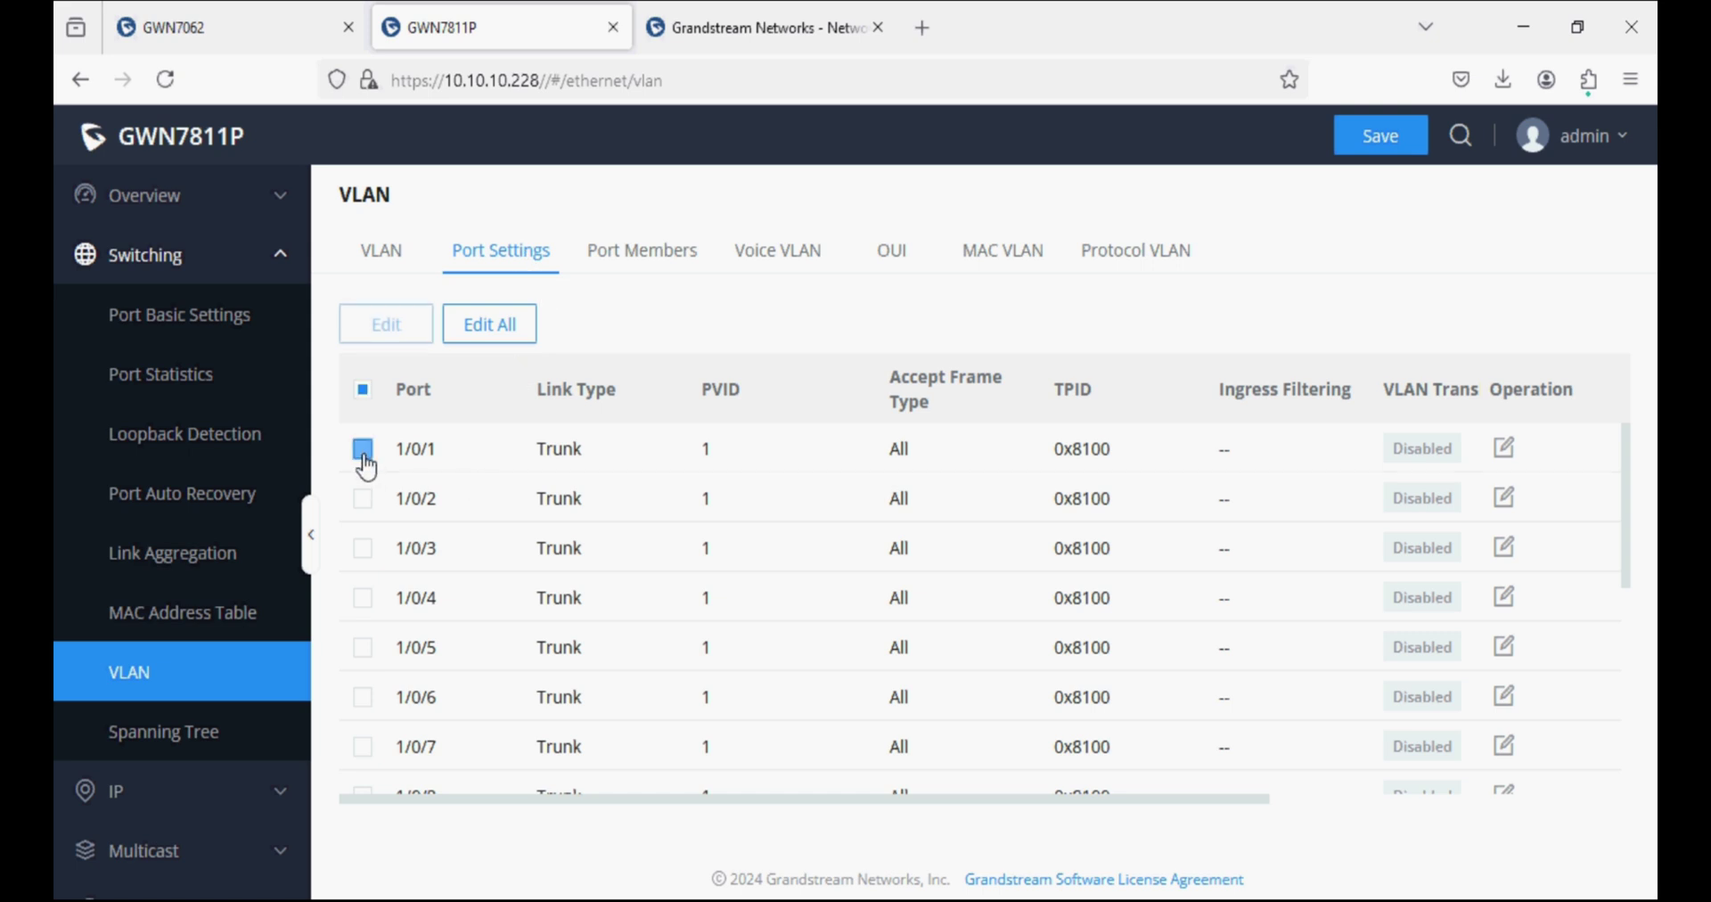
{"action": "left_click", "coordinate": [364, 501]}
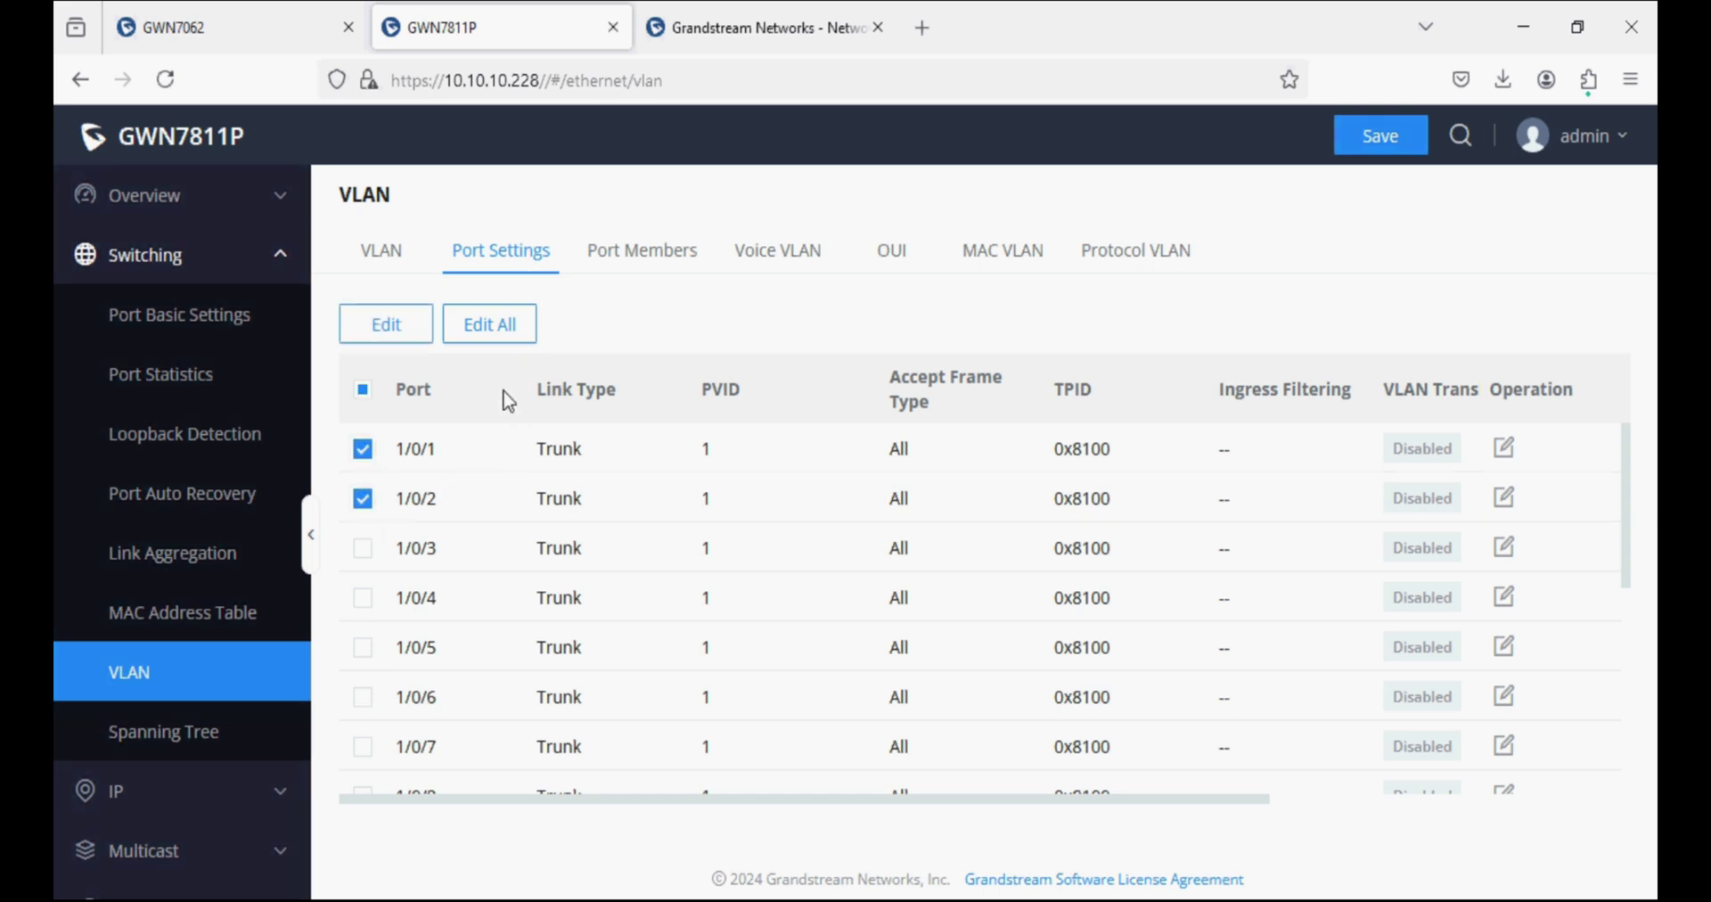
{"action": "left_click", "coordinate": [386, 326]}
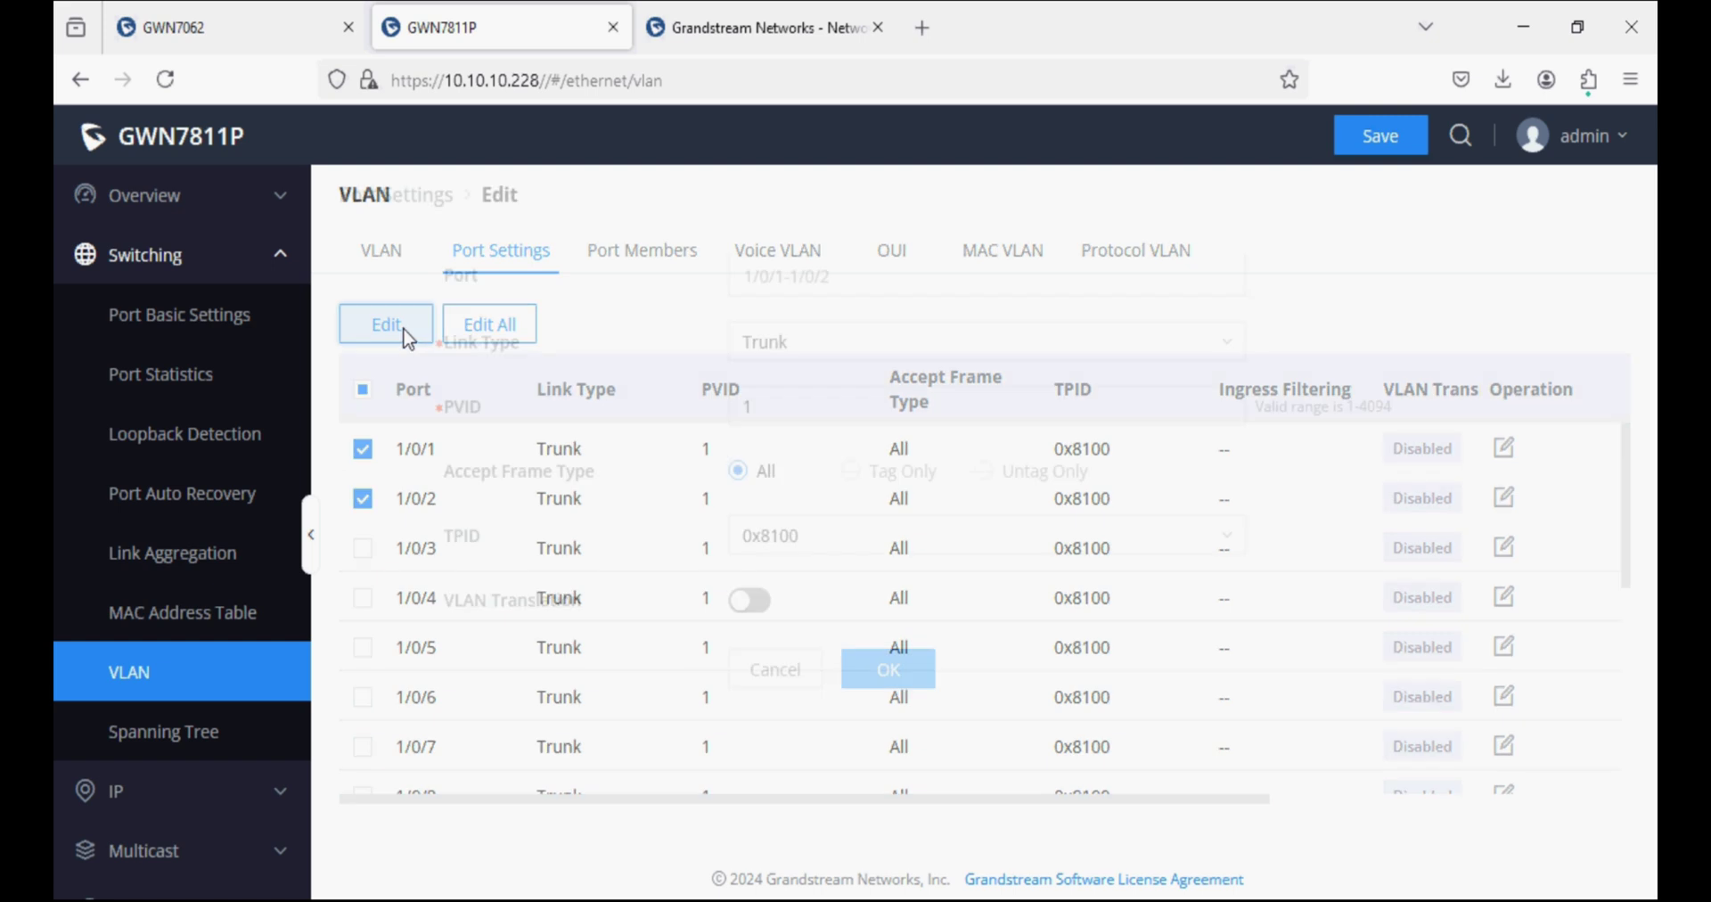
{"action": "left_click", "coordinate": [789, 355]}
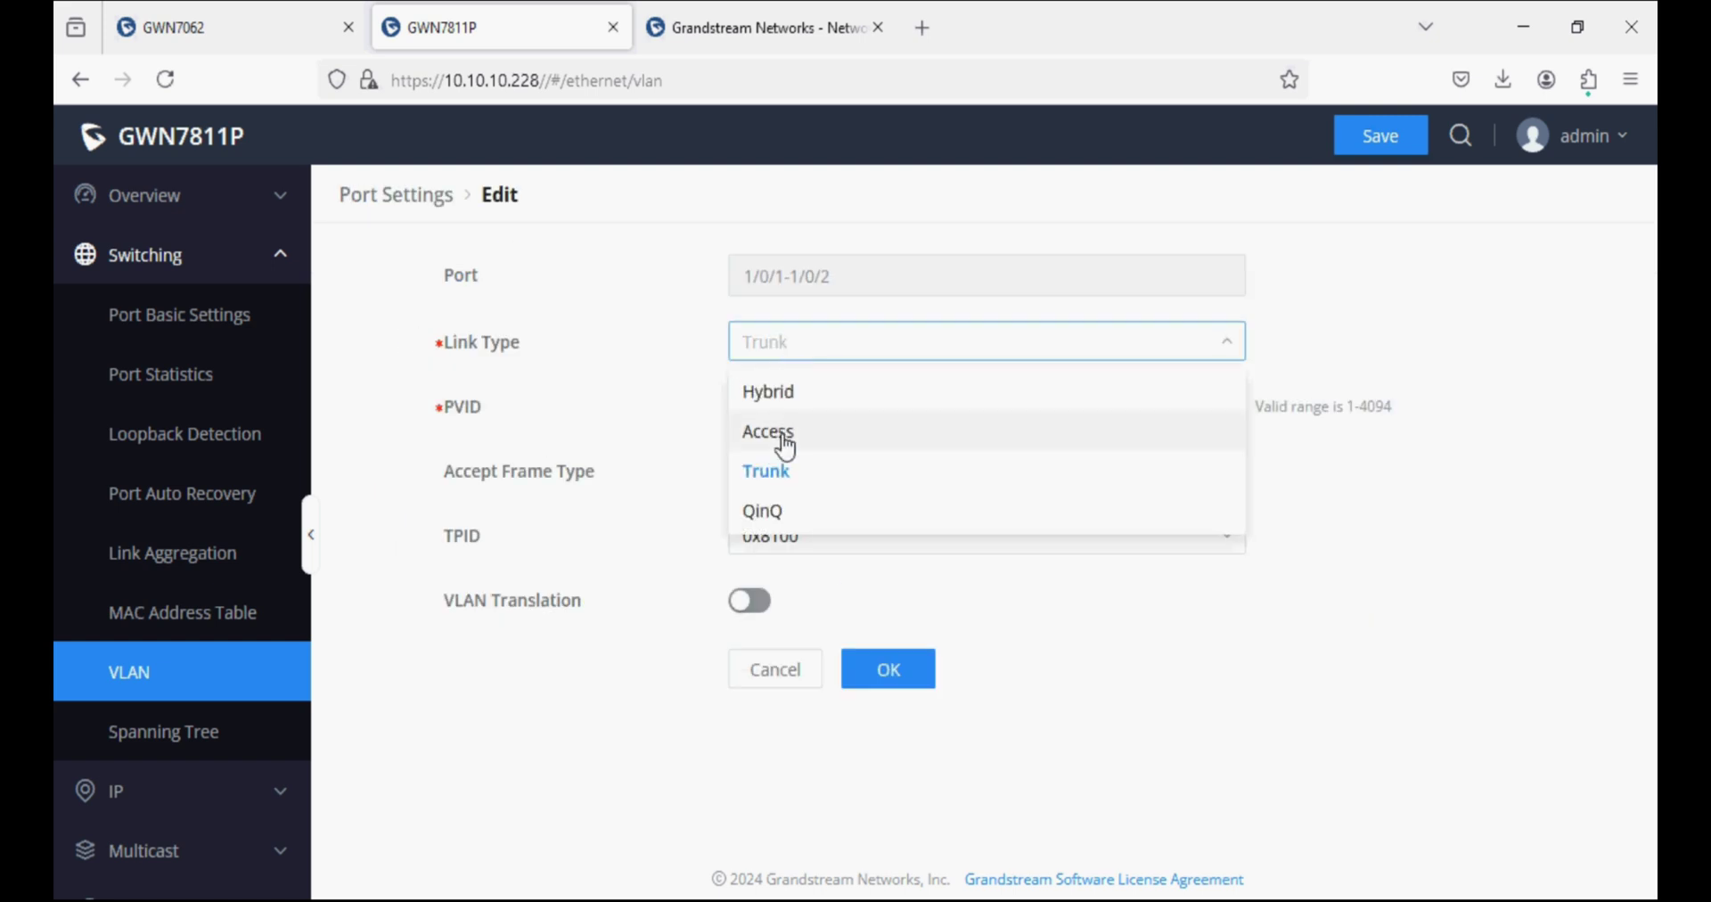
{"action": "left_click", "coordinate": [784, 435]}
{"action": "left_click", "coordinate": [785, 401]}
{"action": "type", "text": "0"}
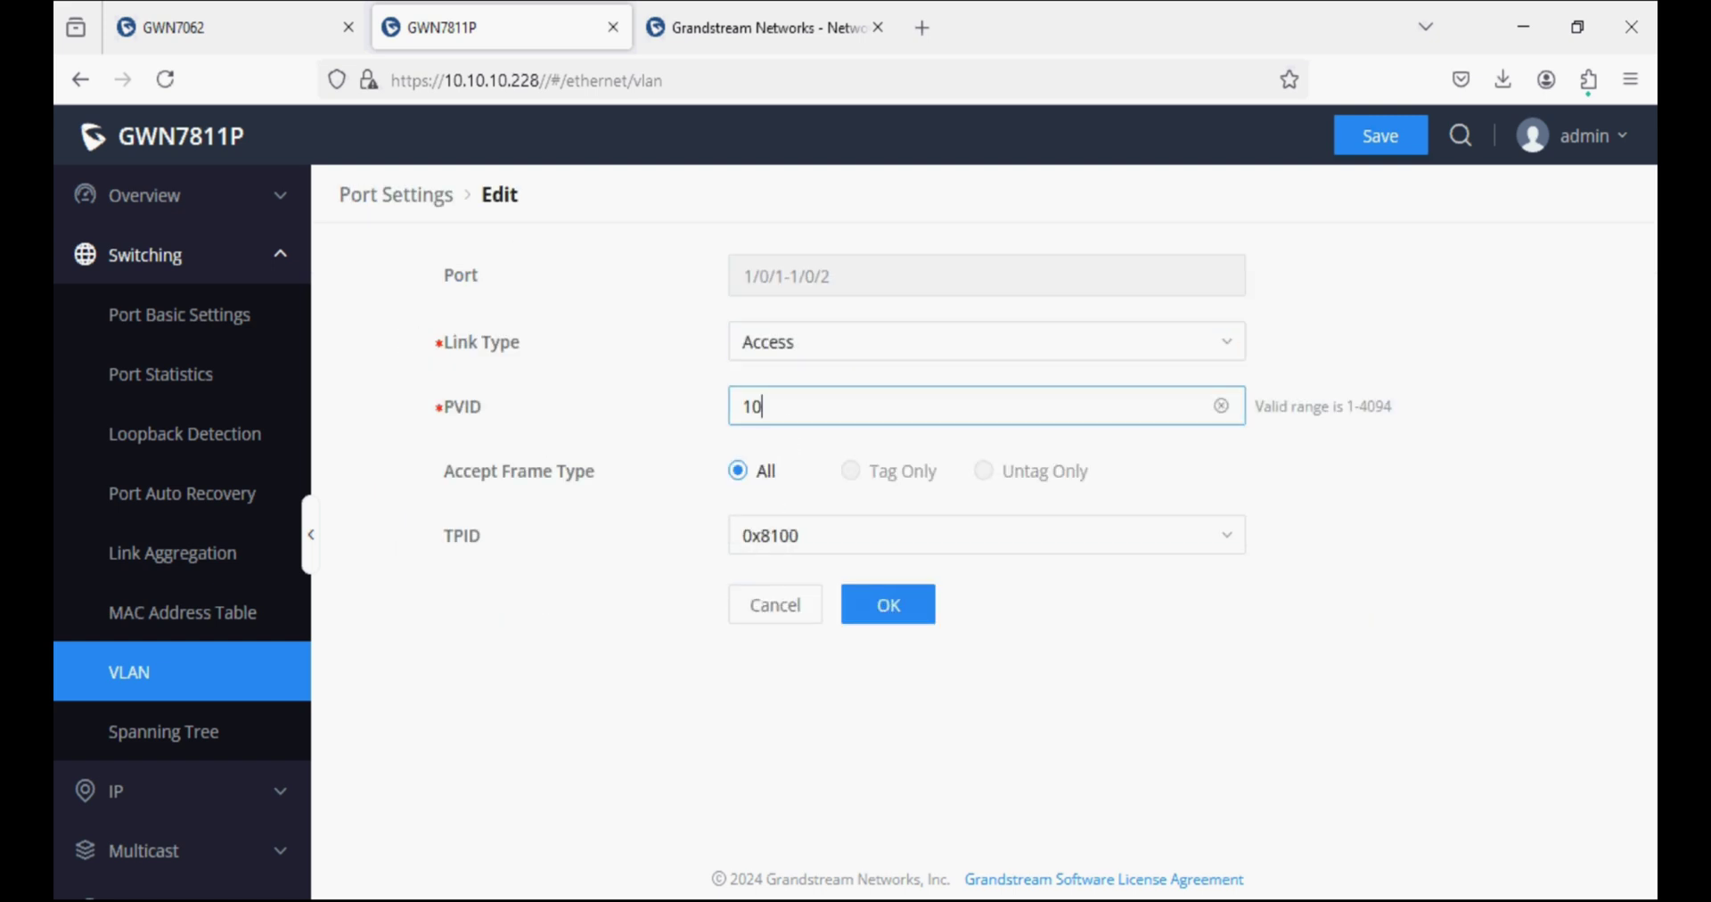
{"action": "left_click", "coordinate": [889, 620]}
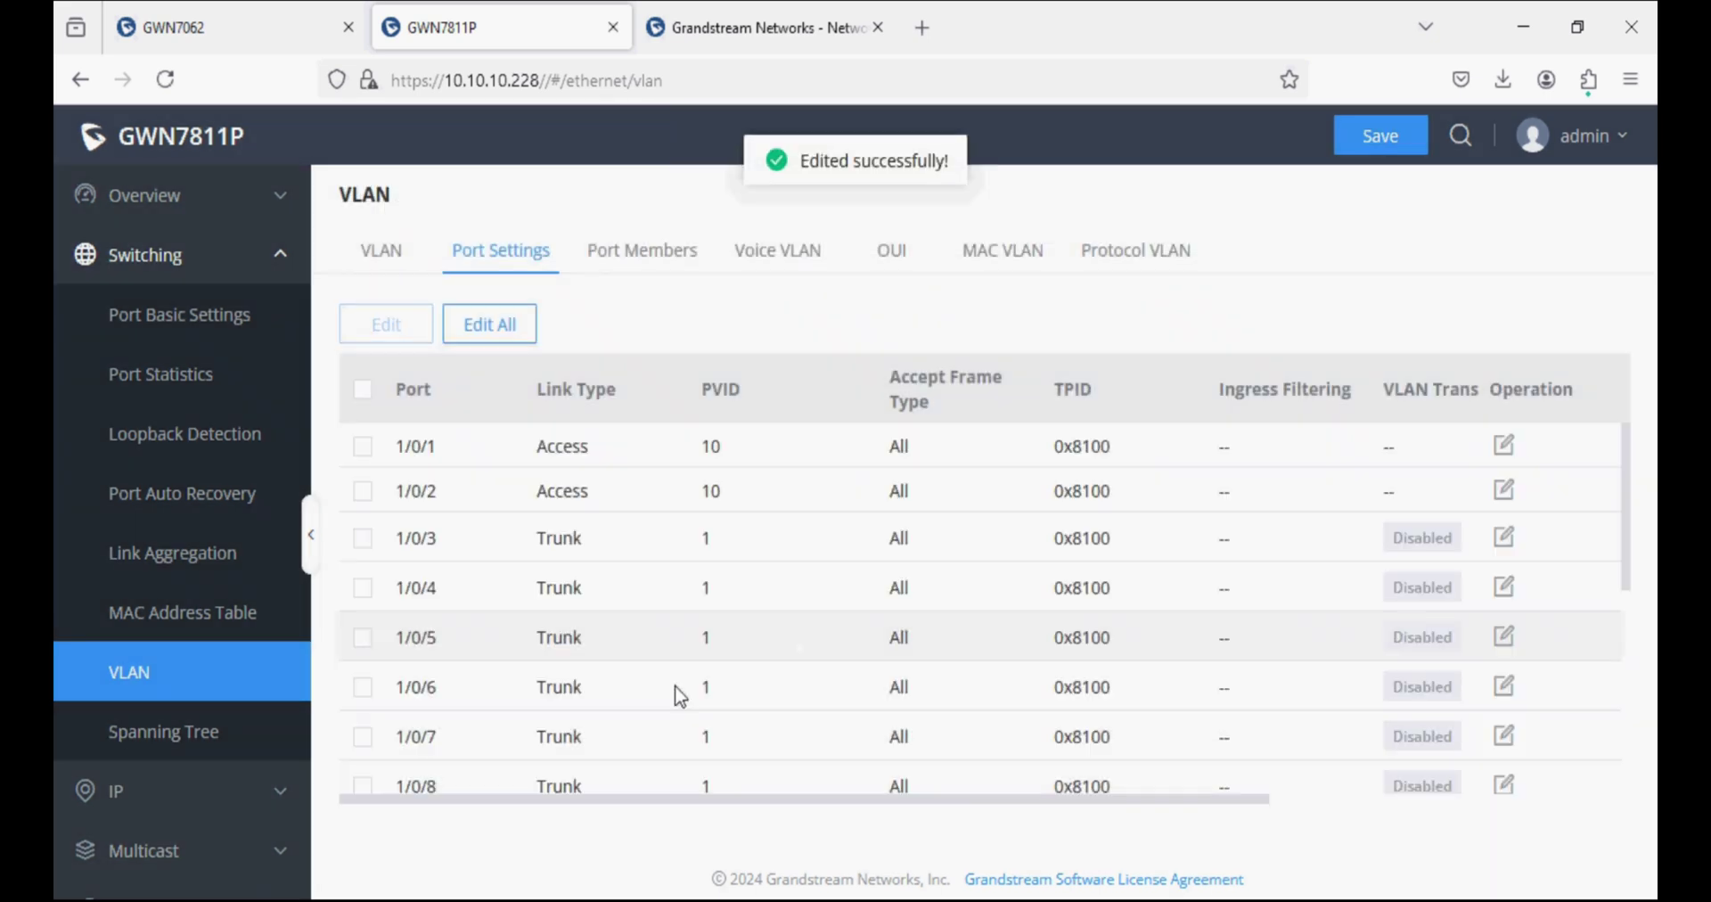
Step: Set switch ports 1/0/3 and 1/0/4 to link type Access with PVID 20
{"action": "left_click", "coordinate": [362, 538]}
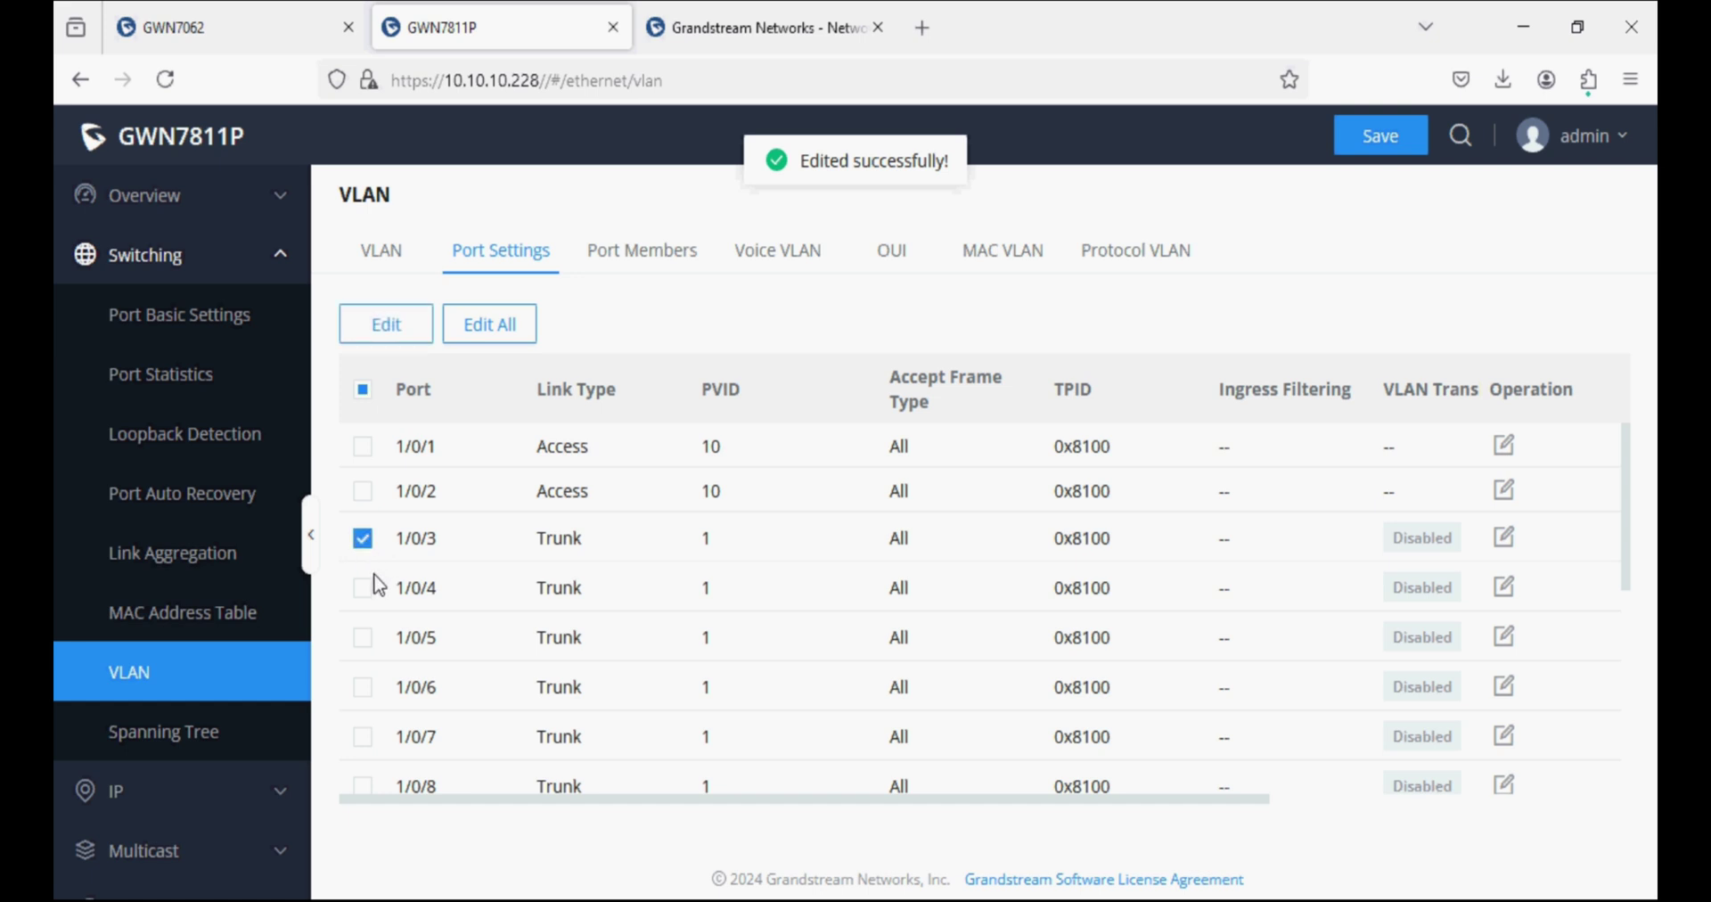
{"action": "left_click", "coordinate": [362, 588]}
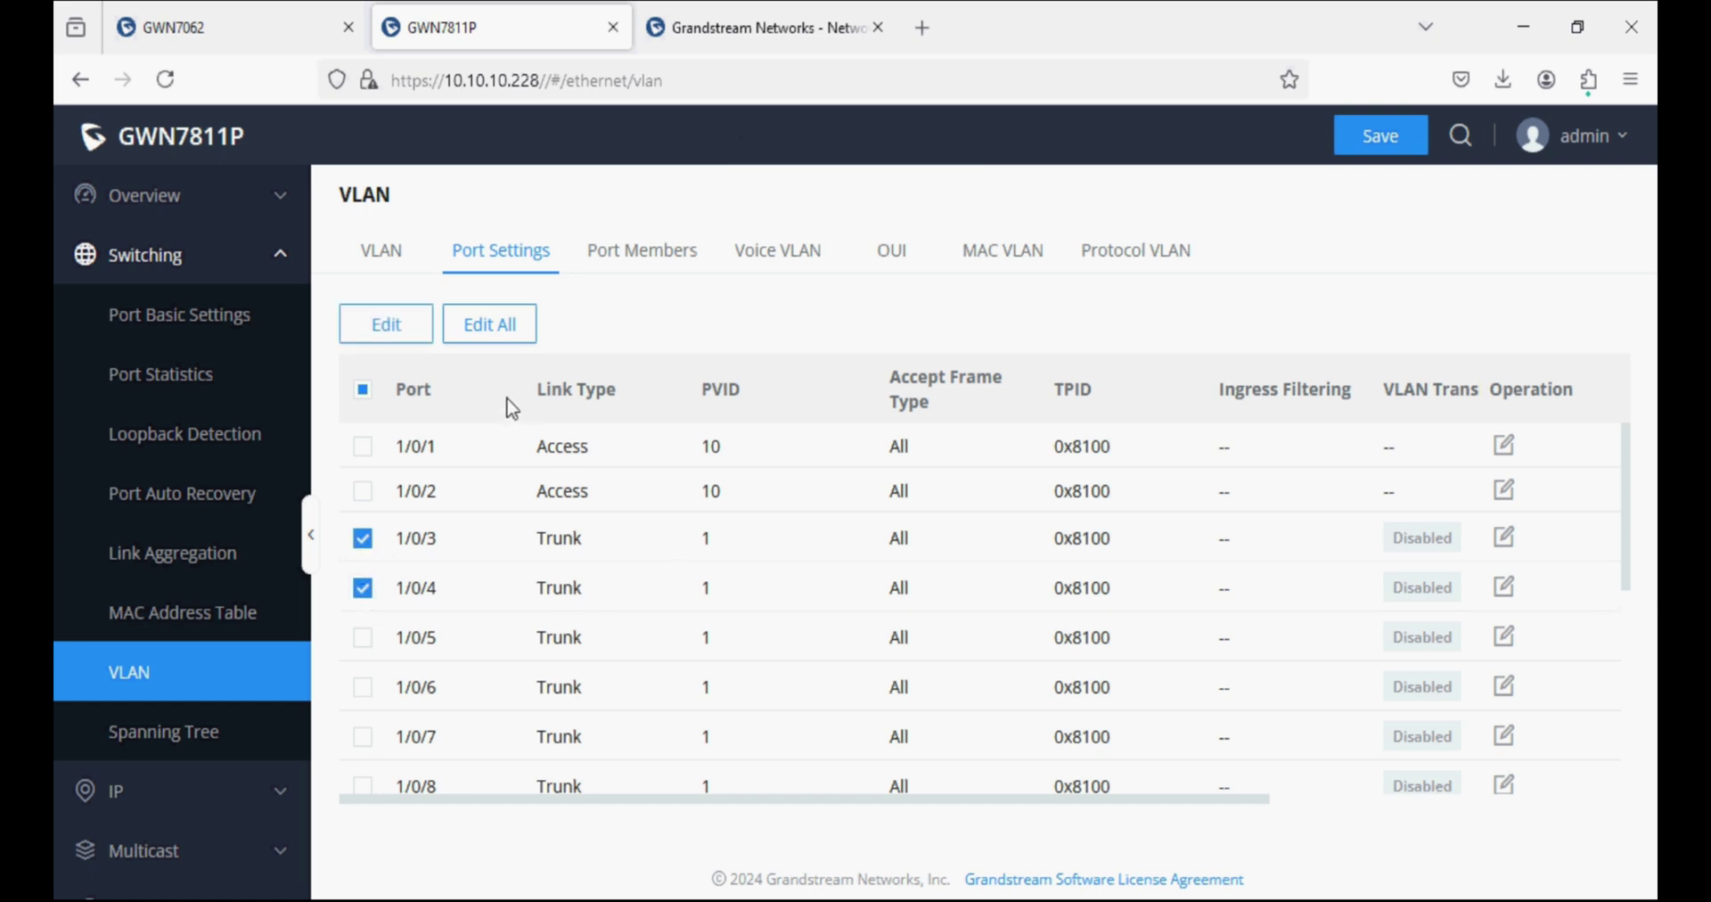
{"action": "left_click", "coordinate": [415, 335]}
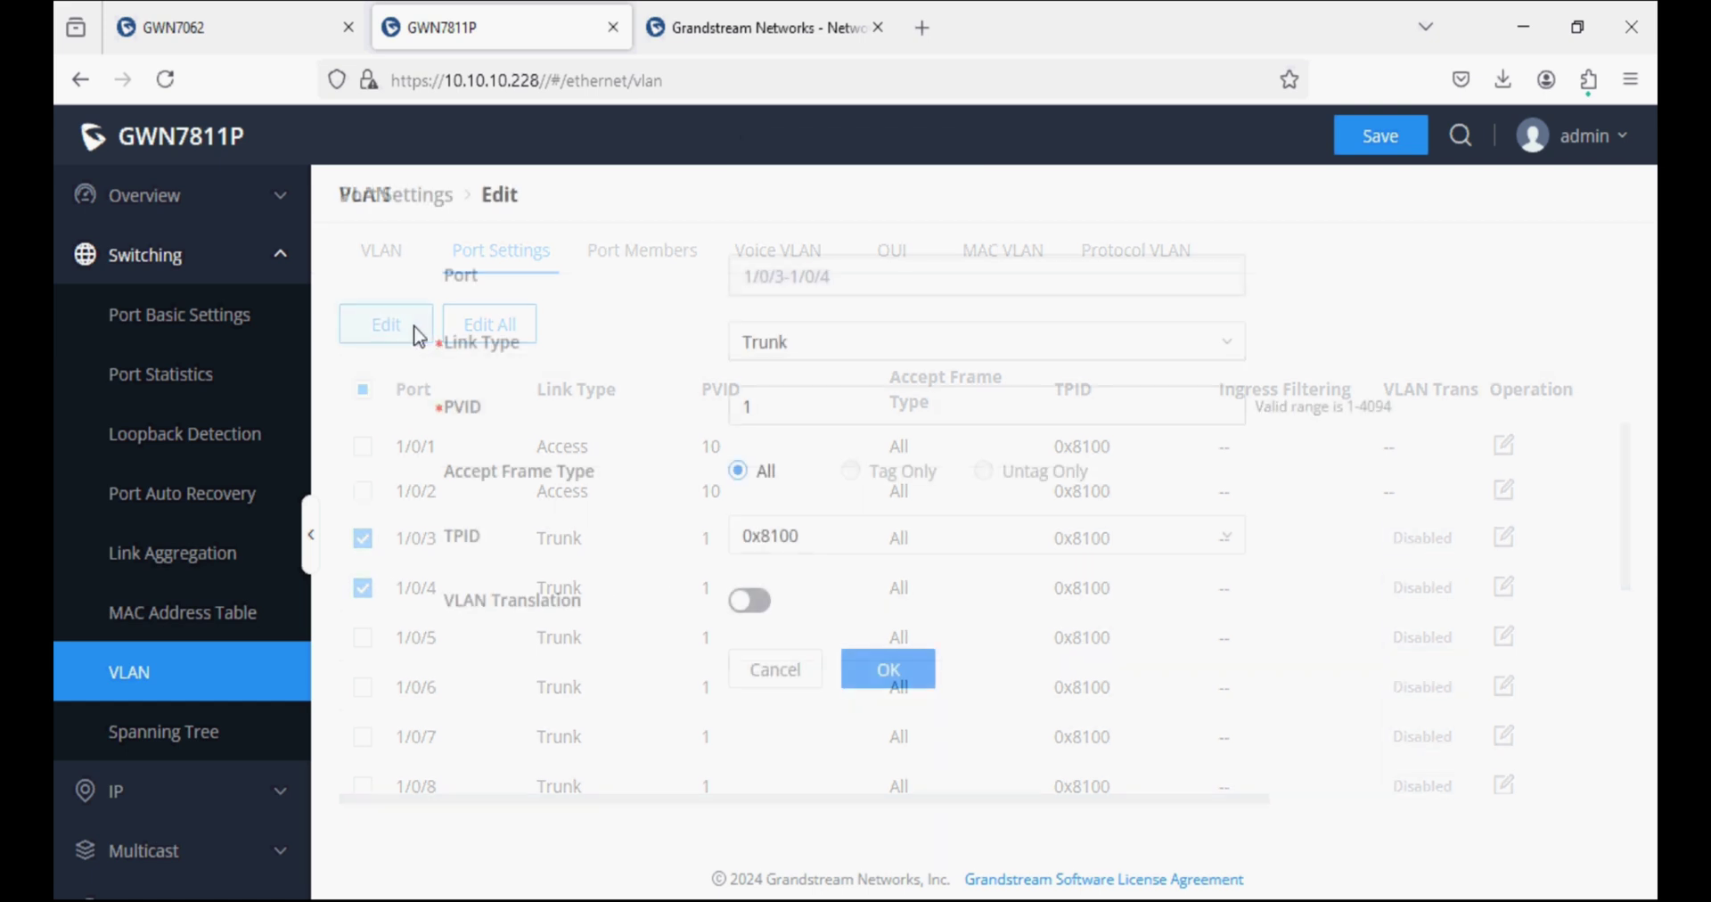
{"action": "left_click", "coordinate": [758, 361]}
{"action": "left_click", "coordinate": [775, 435]}
{"action": "left_click", "coordinate": [779, 410]}
{"action": "left_click_drag", "start_coordinate": [779, 410], "coordinate": [703, 413]}
{"action": "type", "text": "20"}
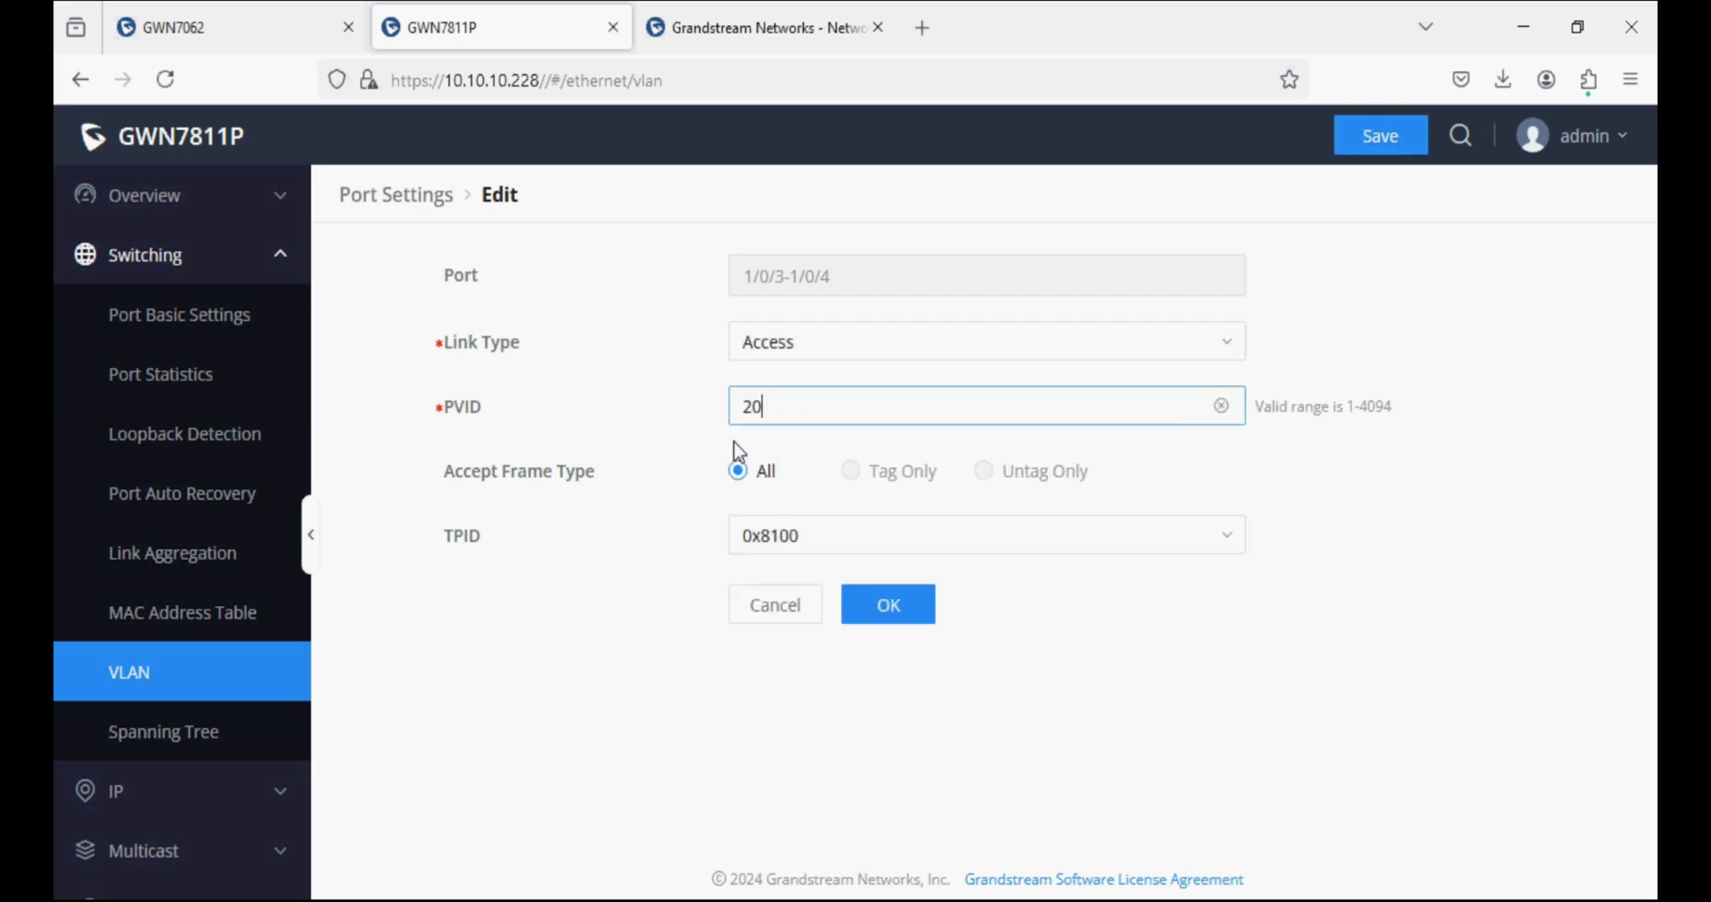
{"action": "left_click", "coordinate": [898, 599]}
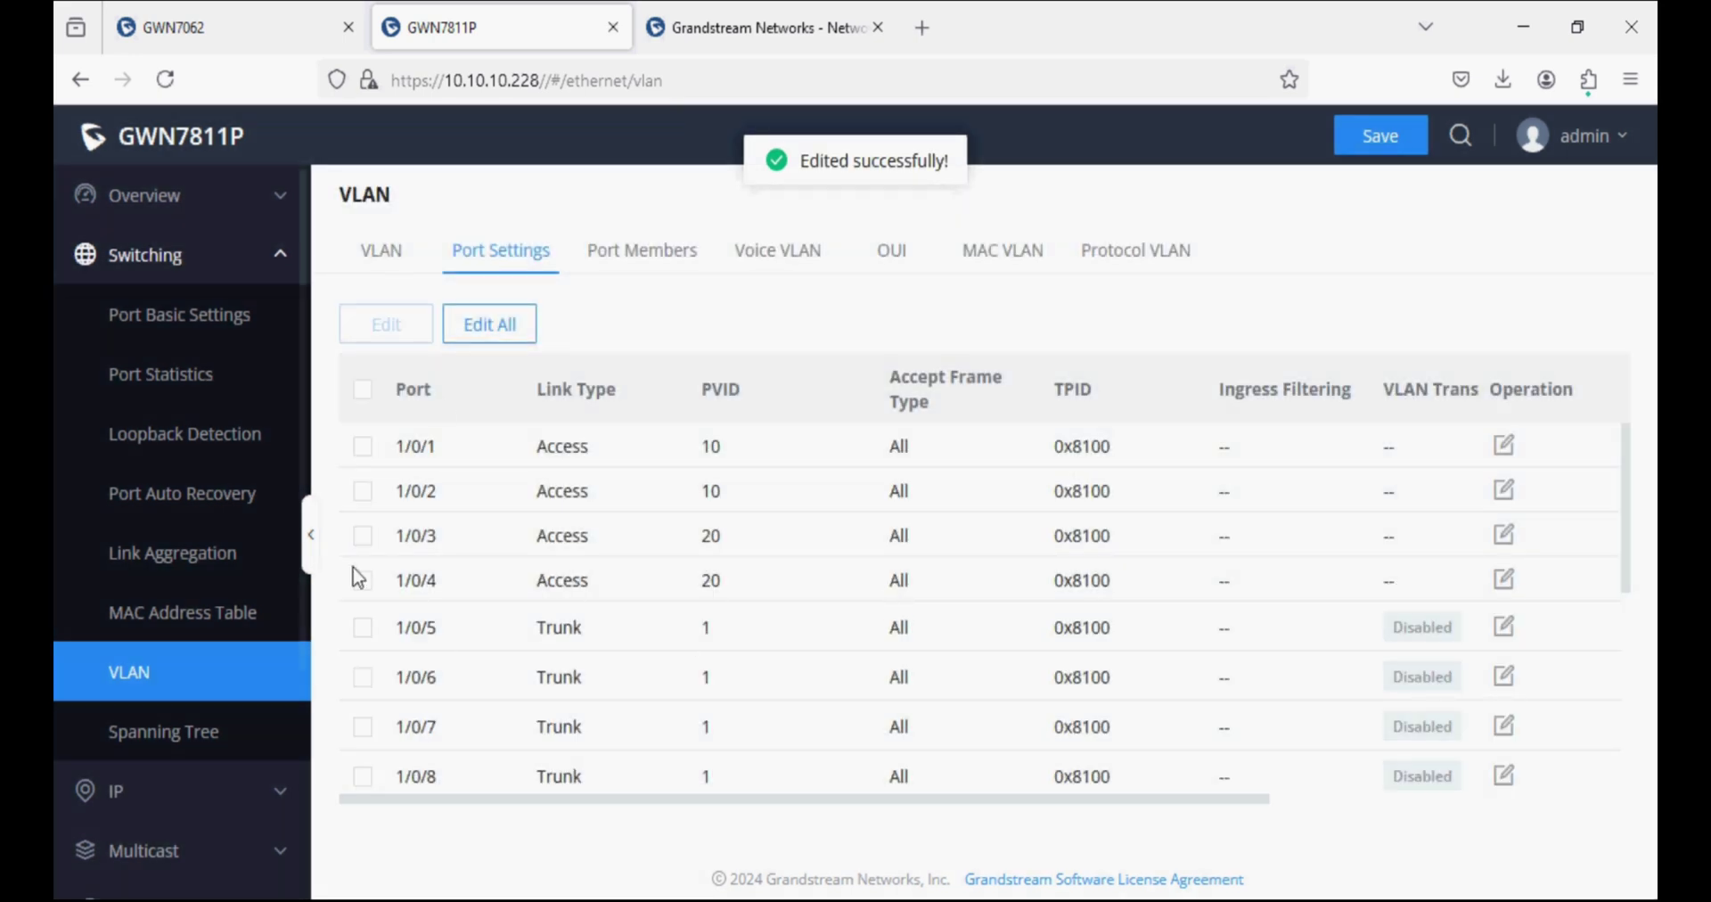
Step: Review the tagged and untagged ports of VLANs 10 and 20, and save the switch configuration
{"action": "left_click", "coordinate": [372, 260]}
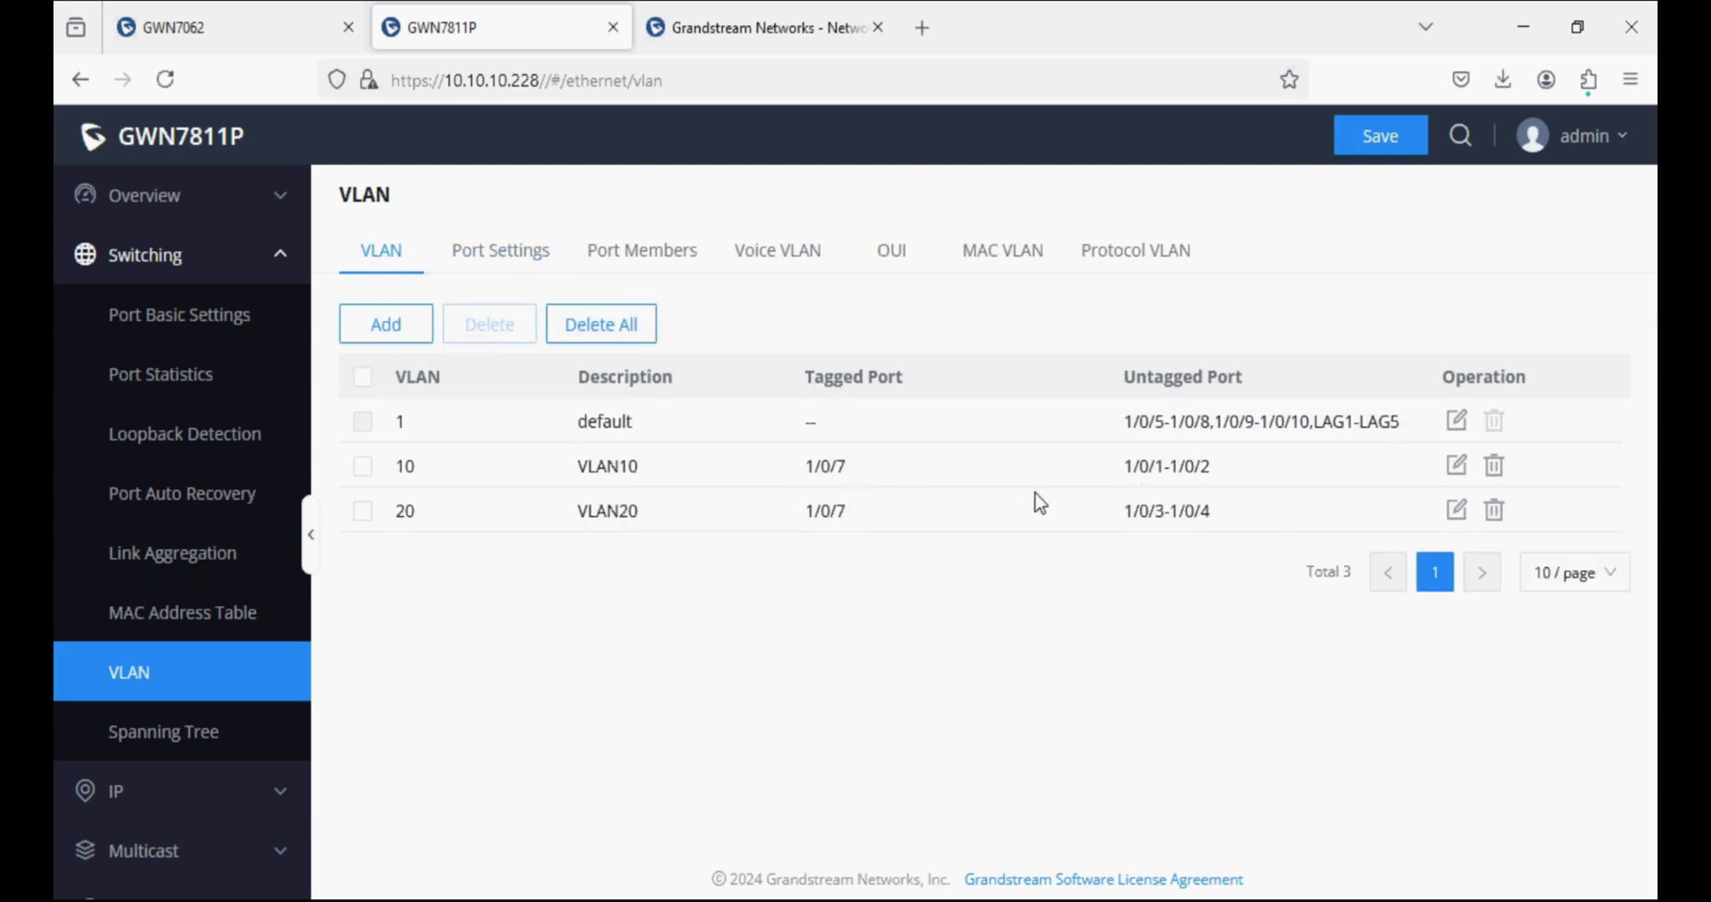
{"action": "left_click_drag", "start_coordinate": [806, 466], "coordinate": [836, 466]}
{"action": "left_click_drag", "start_coordinate": [800, 510], "coordinate": [864, 512]}
{"action": "left_click_drag", "start_coordinate": [1119, 467], "coordinate": [1233, 469]}
{"action": "left_click_drag", "start_coordinate": [1122, 515], "coordinate": [1215, 517]}
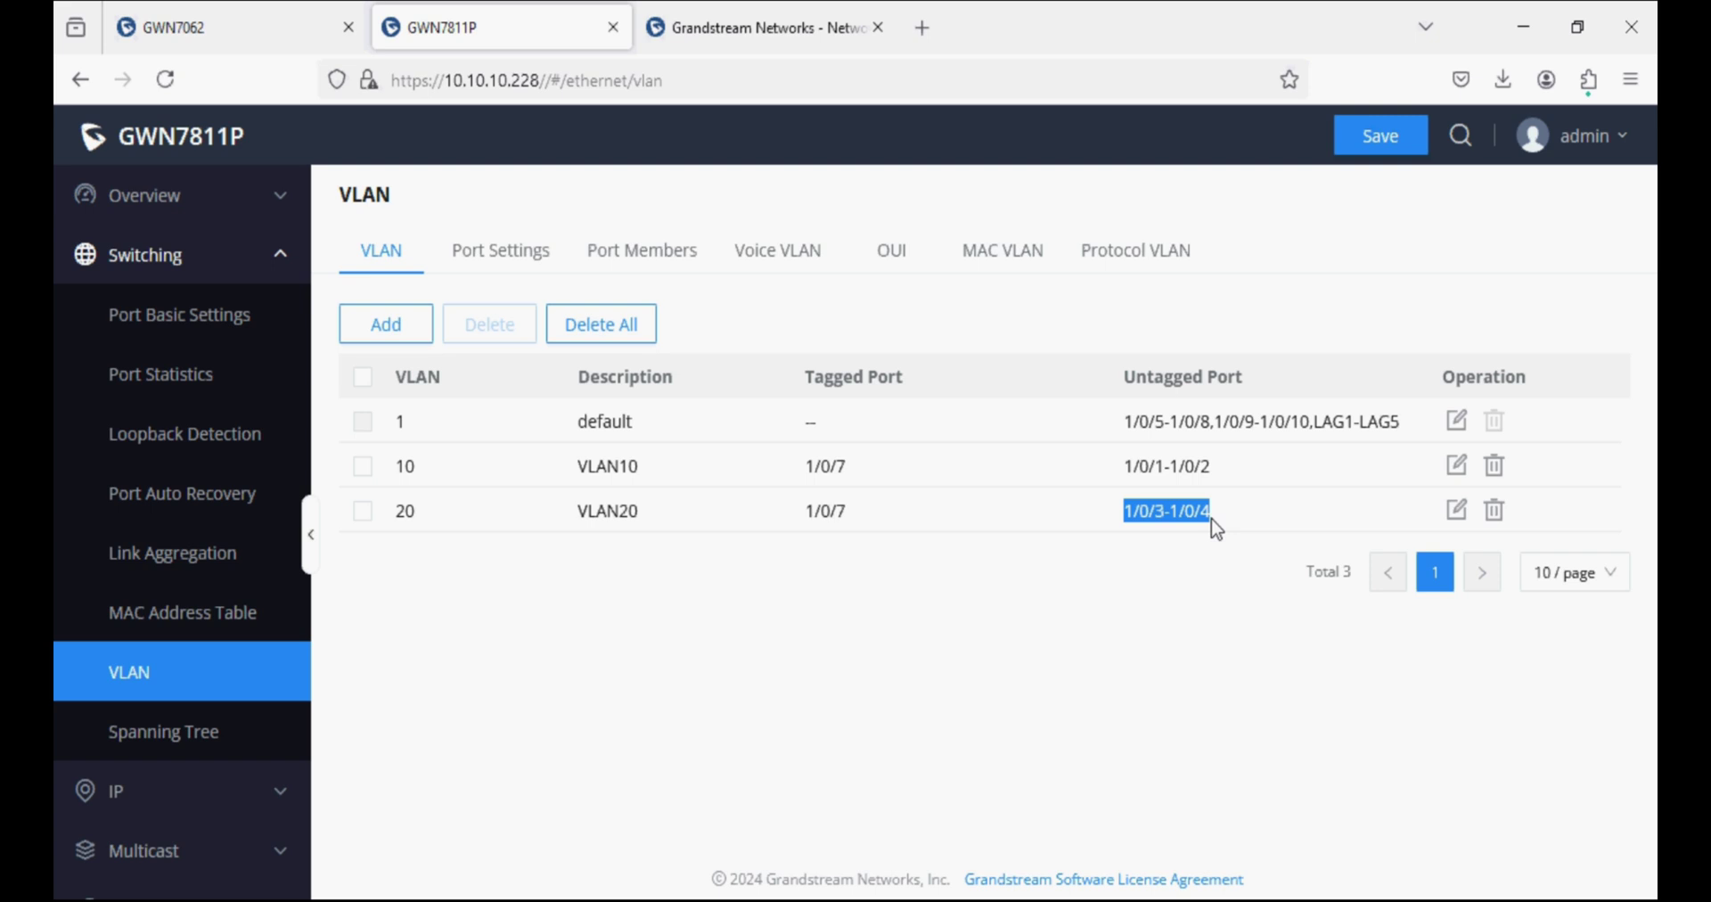
{"action": "left_click", "coordinate": [1382, 137]}
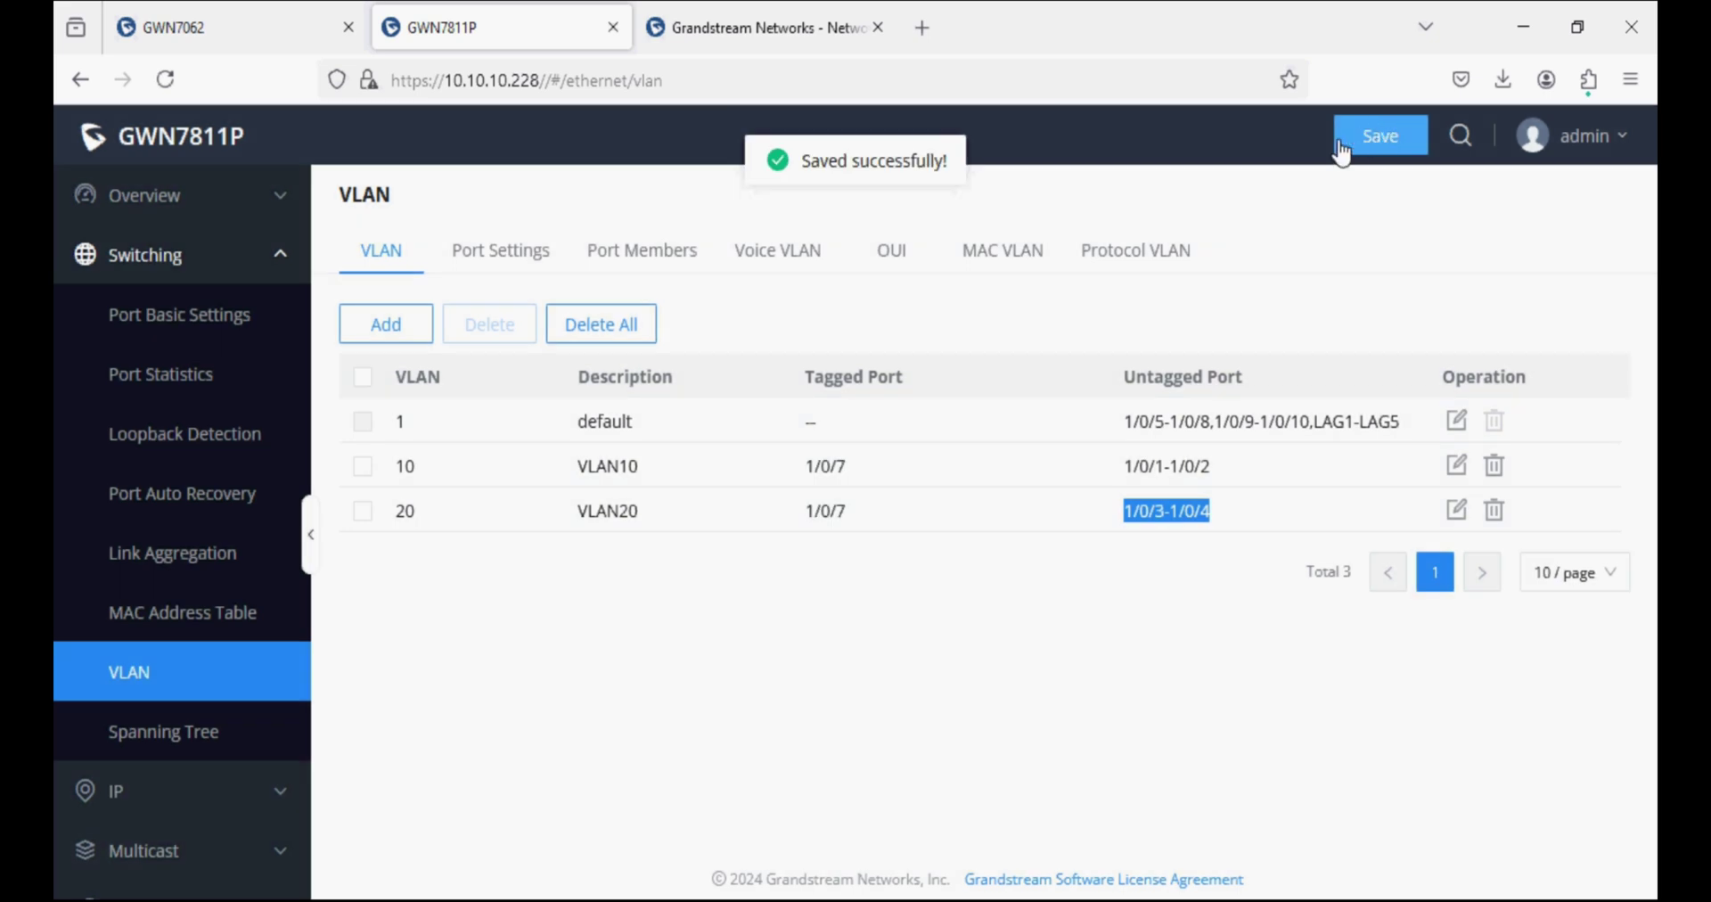
Step: Look up the switch's VLAN 1 IPv4 address in the VLAN IP interface list
{"action": "left_click", "coordinate": [194, 796]}
{"action": "scroll", "coordinate": [187, 798], "scroll_direction": "down", "scroll_amount": 2}
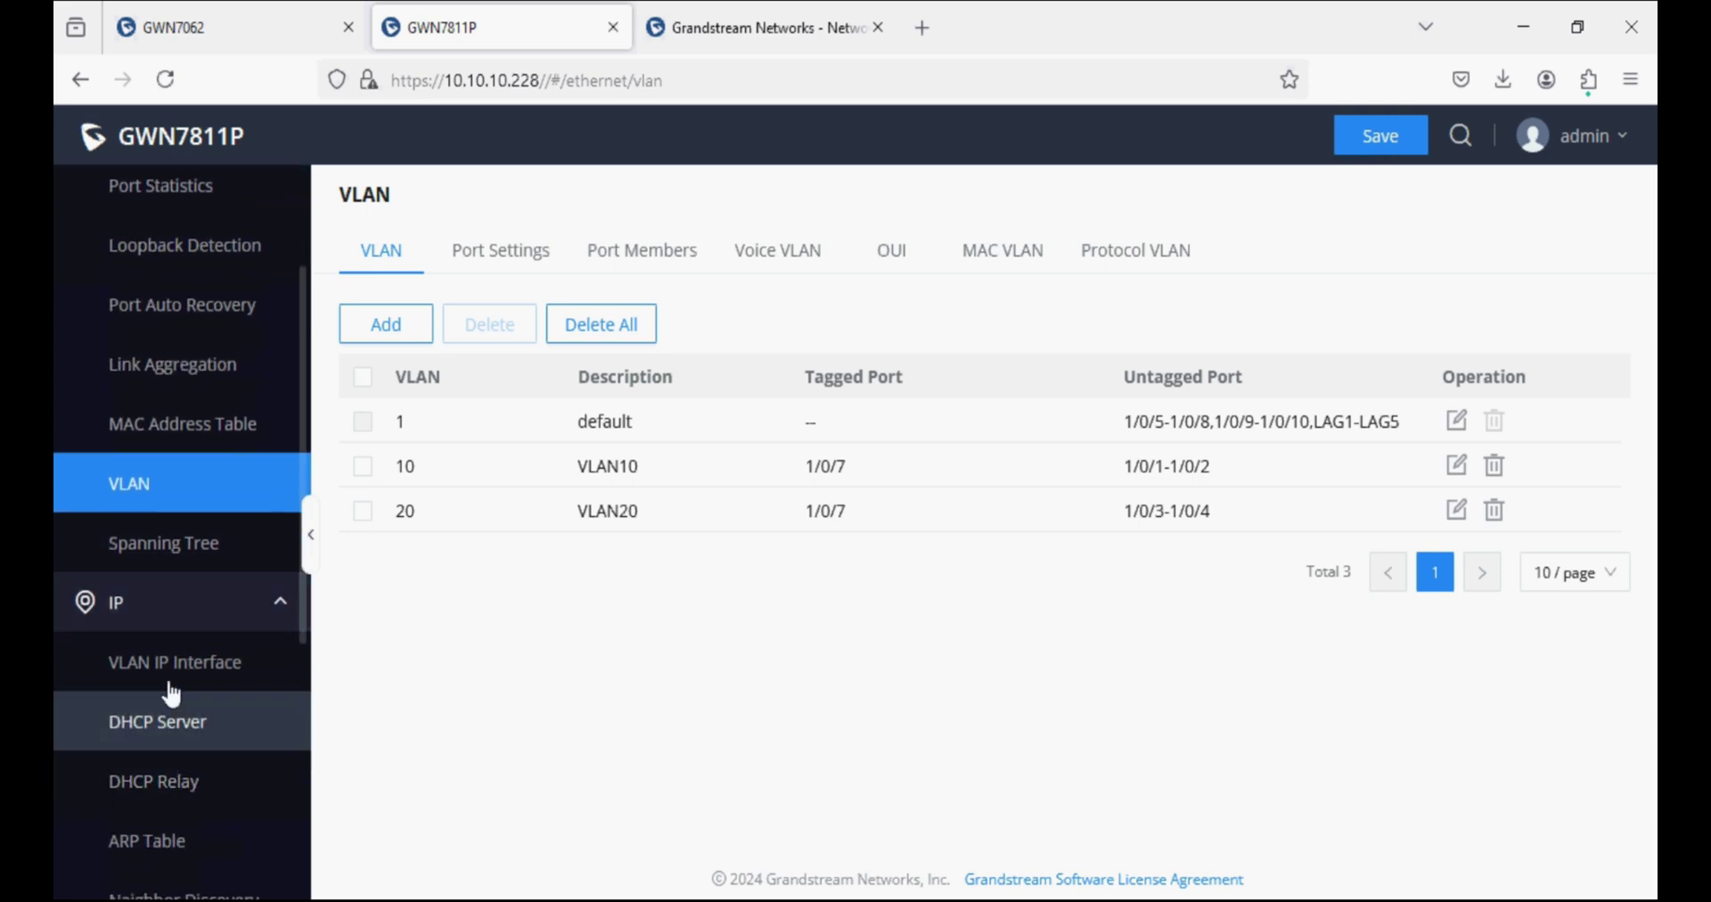
{"action": "left_click", "coordinate": [174, 675]}
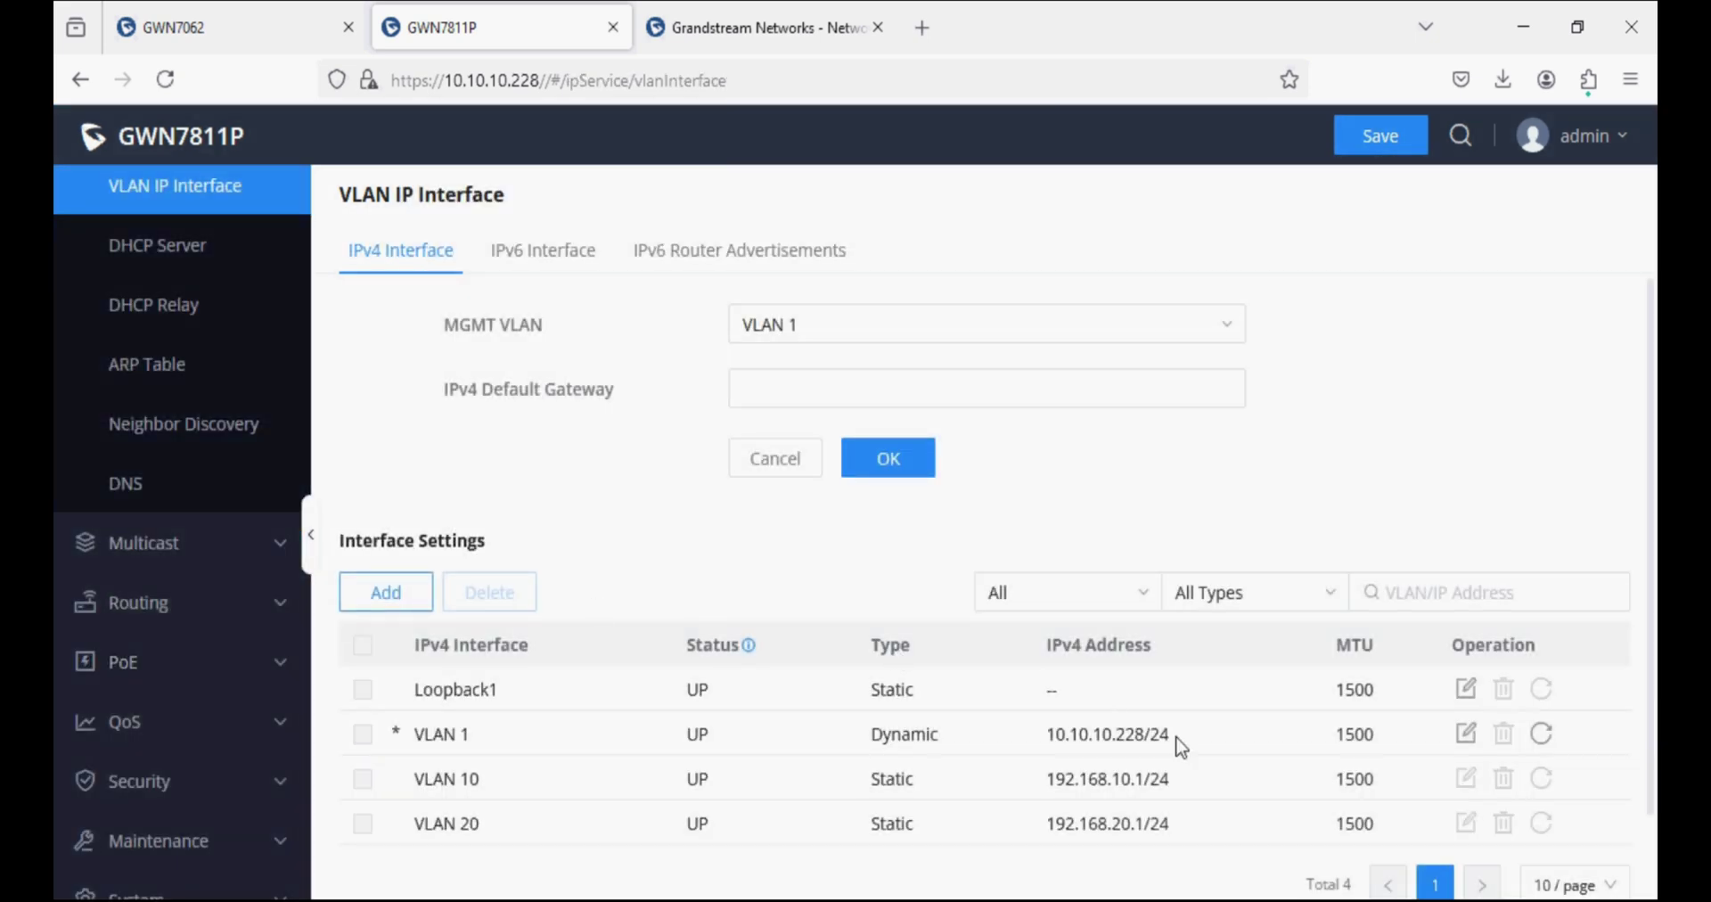
{"action": "scroll", "coordinate": [1167, 754], "scroll_direction": "down", "scroll_amount": 1}
{"action": "left_click_drag", "start_coordinate": [1147, 637], "coordinate": [1039, 659]}
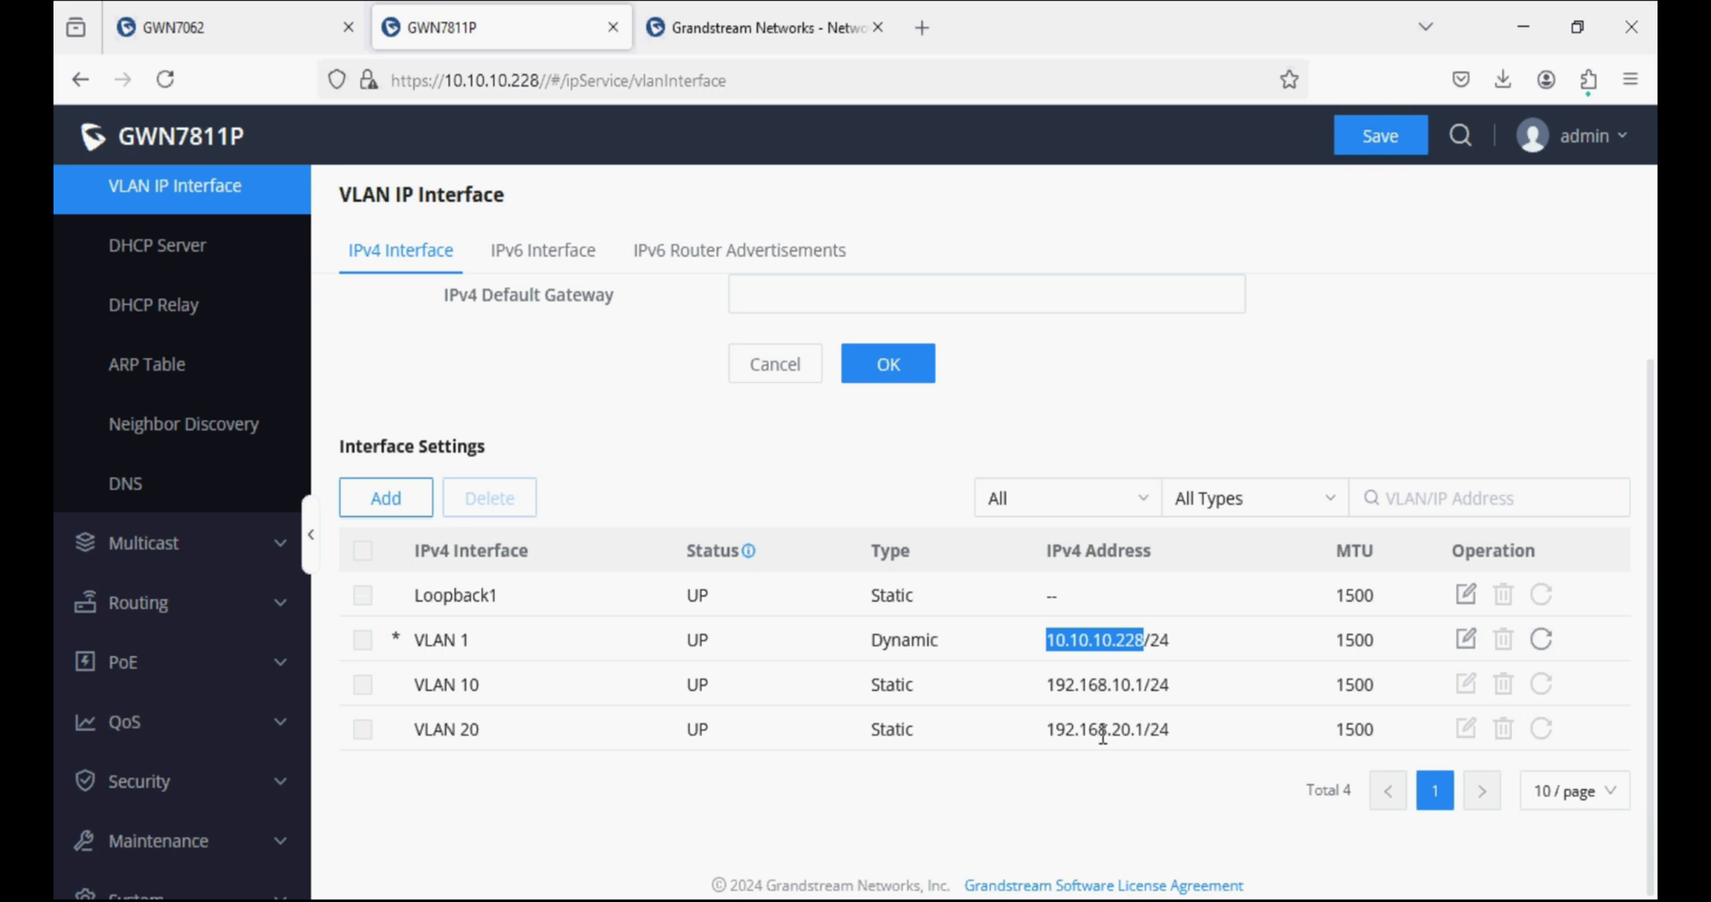
Step: Switch to the GWN7062 router and start an IPv4 static route named VLAN10_traffic with its status enabled
{"action": "left_click", "coordinate": [280, 28]}
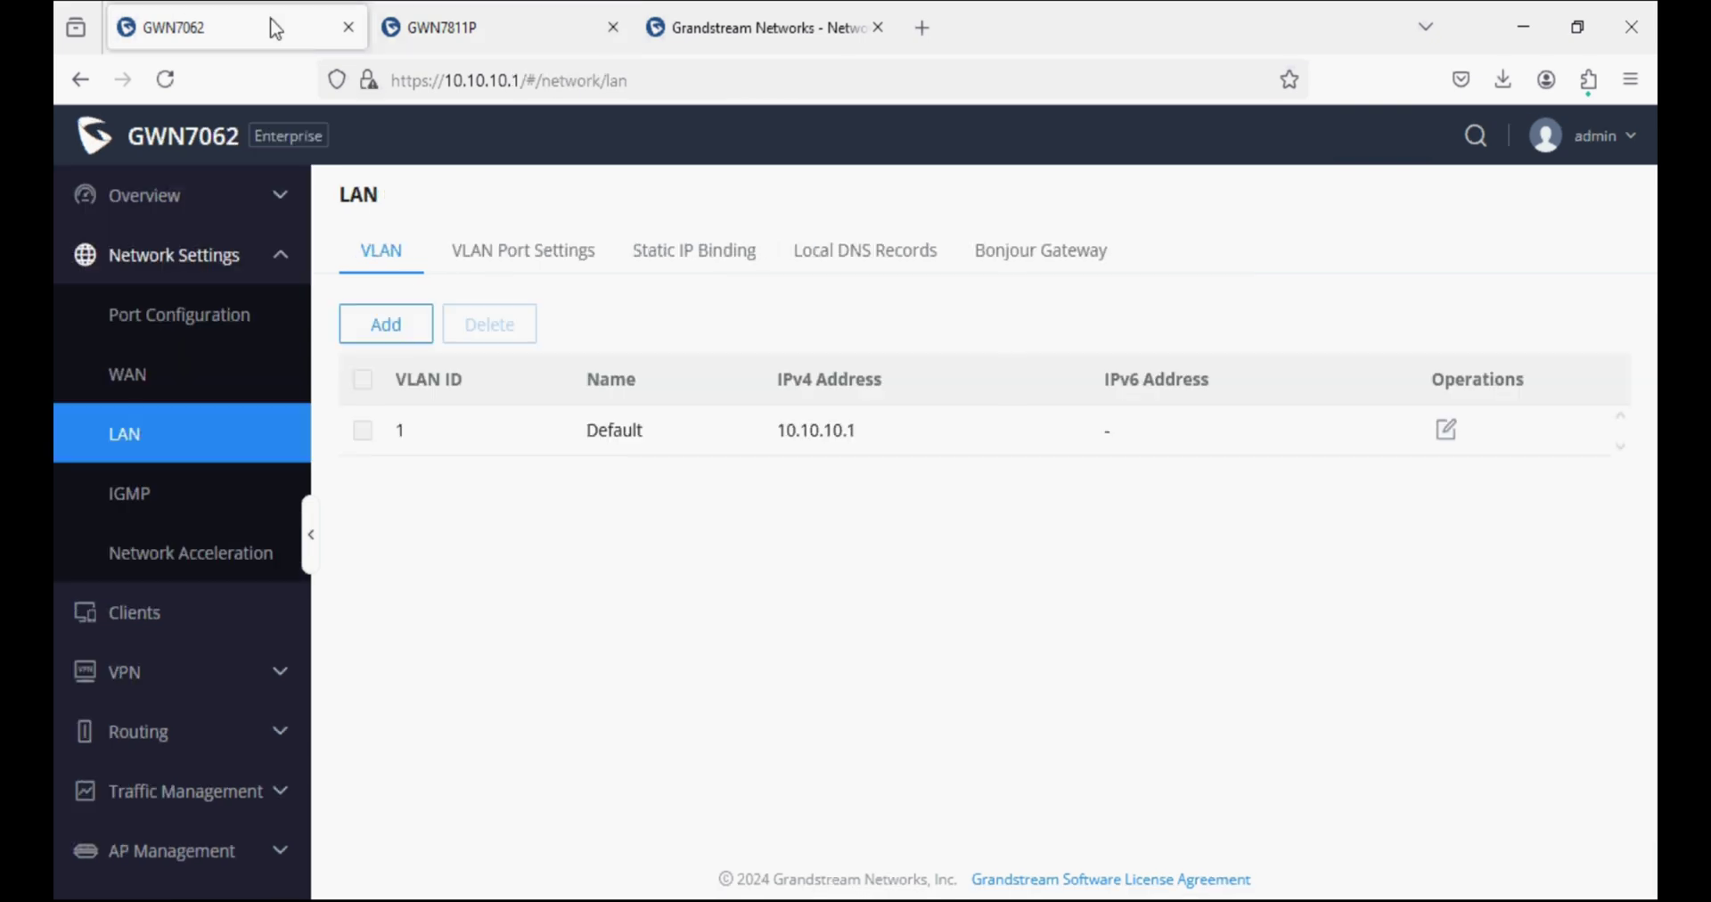
{"action": "left_click", "coordinate": [257, 731]}
{"action": "scroll", "coordinate": [249, 722], "scroll_direction": "down", "scroll_amount": 2}
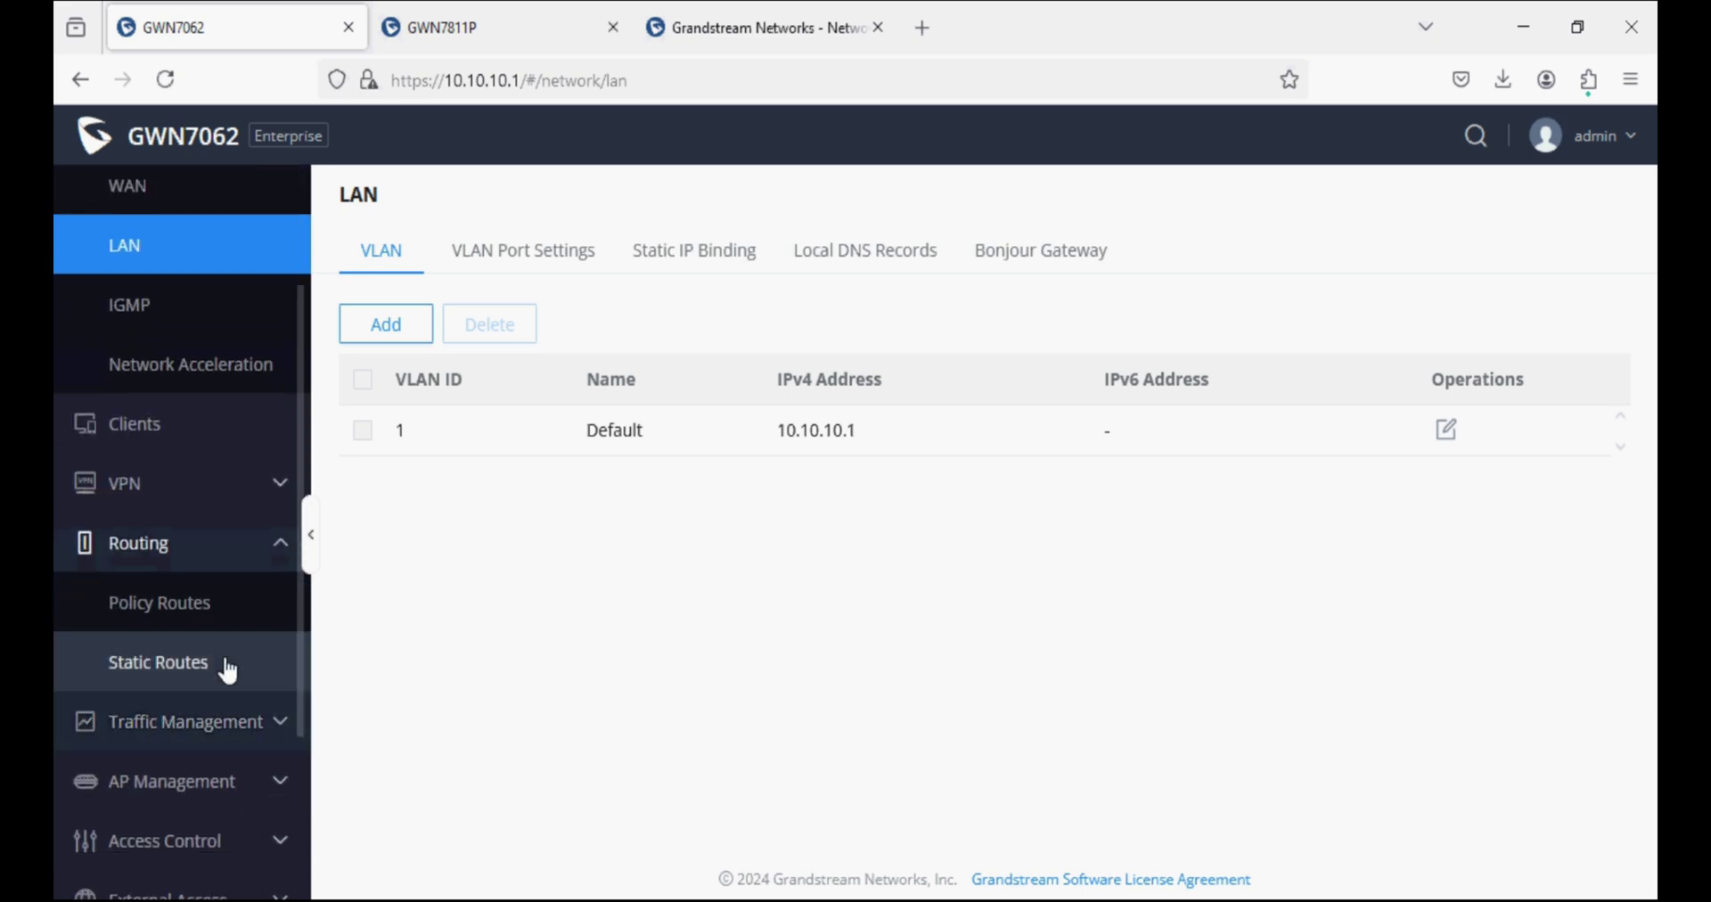
{"action": "left_click", "coordinate": [229, 665]}
{"action": "scroll", "coordinate": [222, 664], "scroll_direction": "down", "scroll_amount": 2}
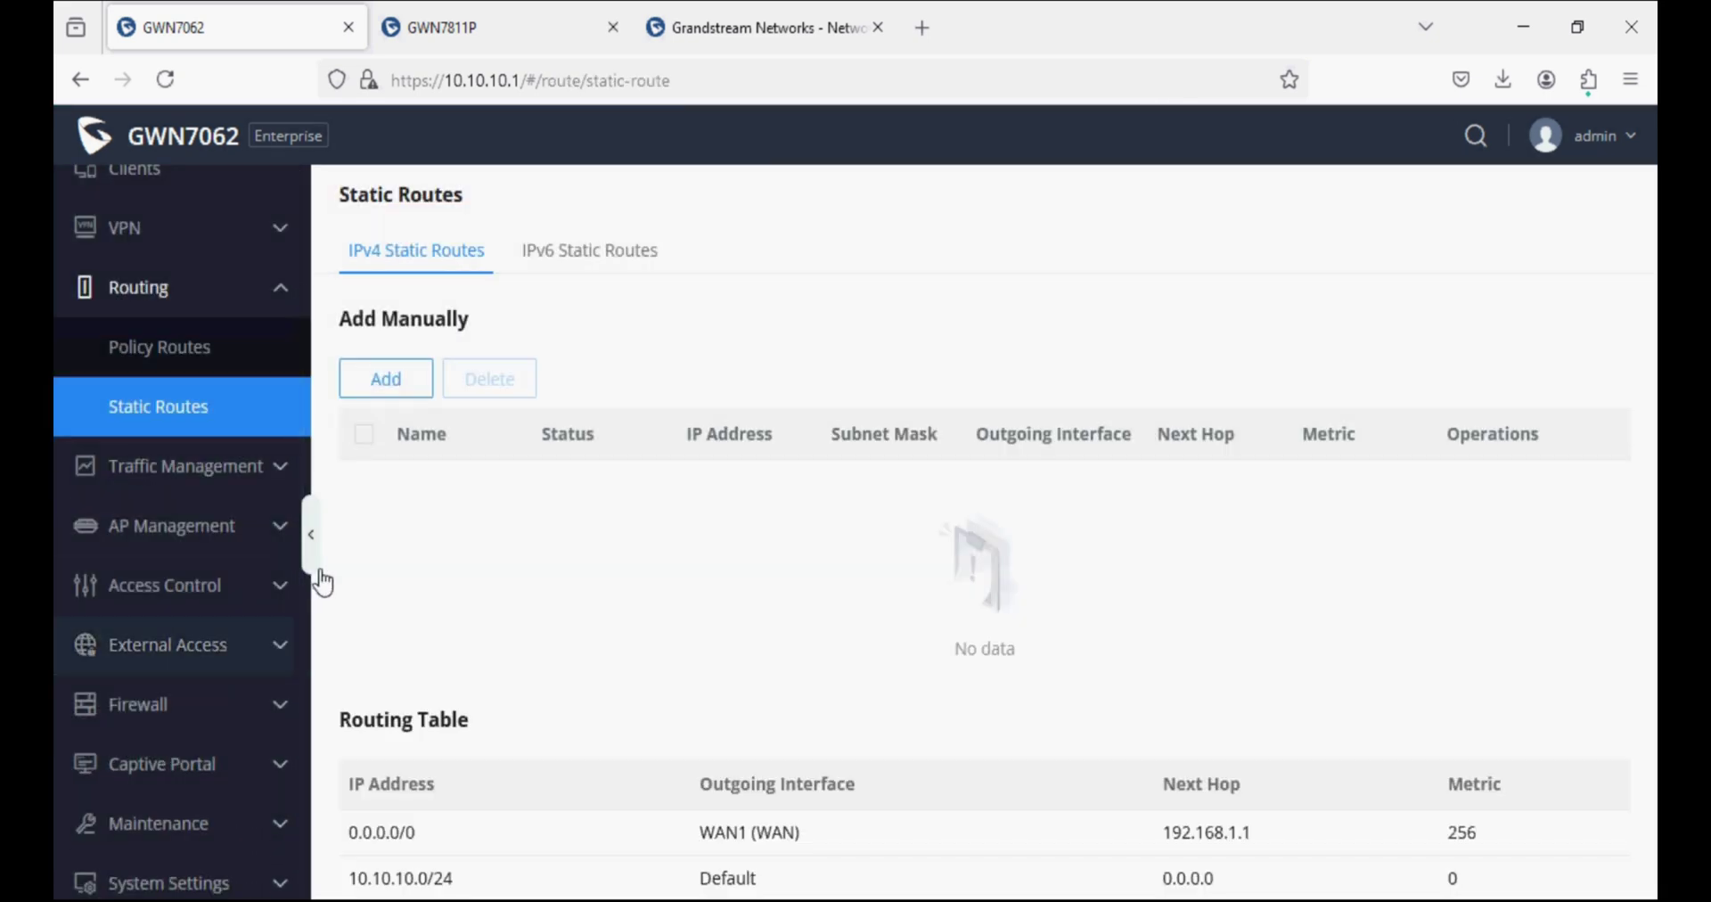
{"action": "left_click", "coordinate": [389, 385]}
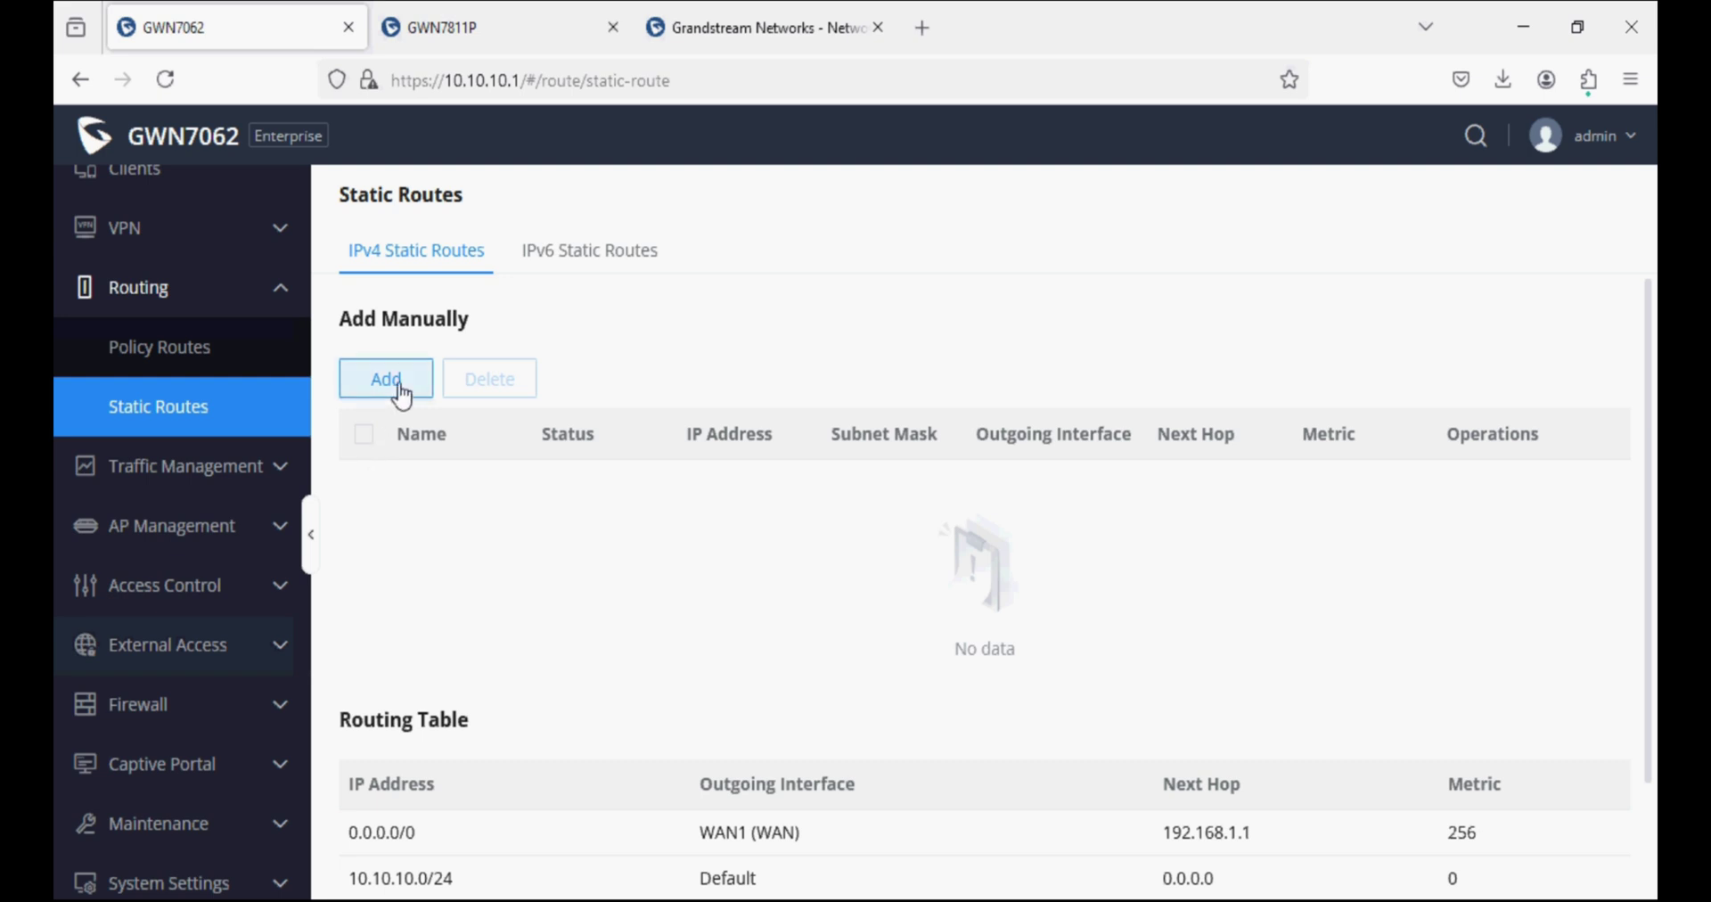
{"action": "left_click", "coordinate": [768, 271]}
{"action": "type", "text": "VLAN10"}
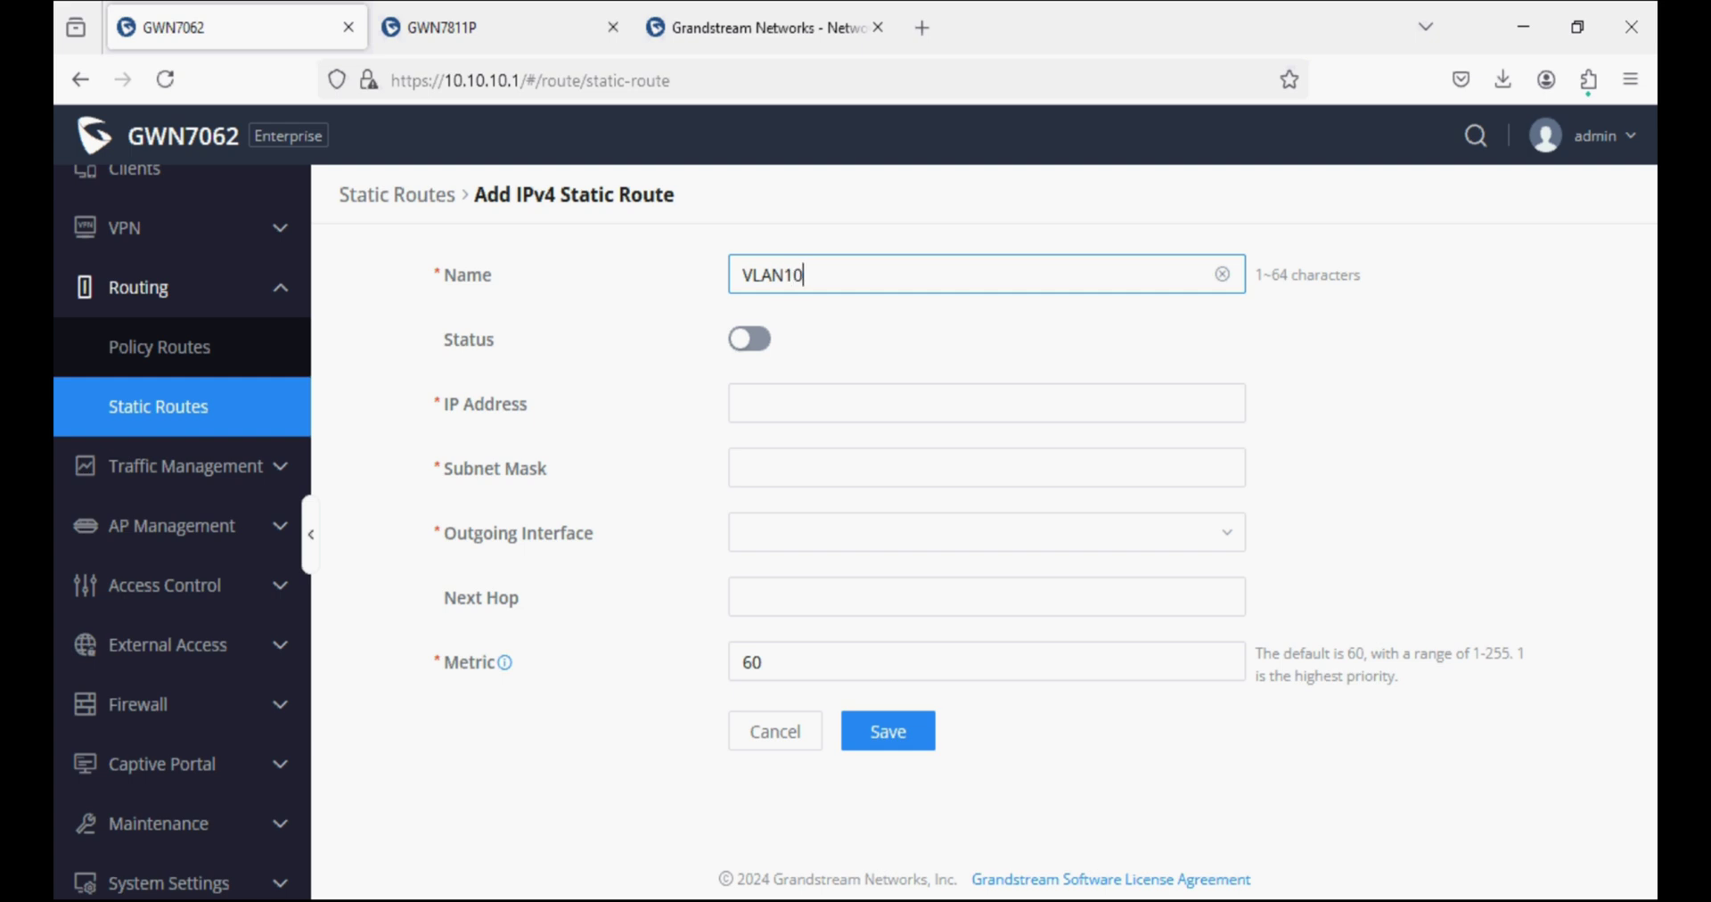
{"action": "type", "text": "_traffic"}
{"action": "left_click", "coordinate": [748, 339]}
Step: Set the static route's destination IP address to 192.168.10.0 with subnet mask 255.255.255.0
{"action": "left_click", "coordinate": [780, 408]}
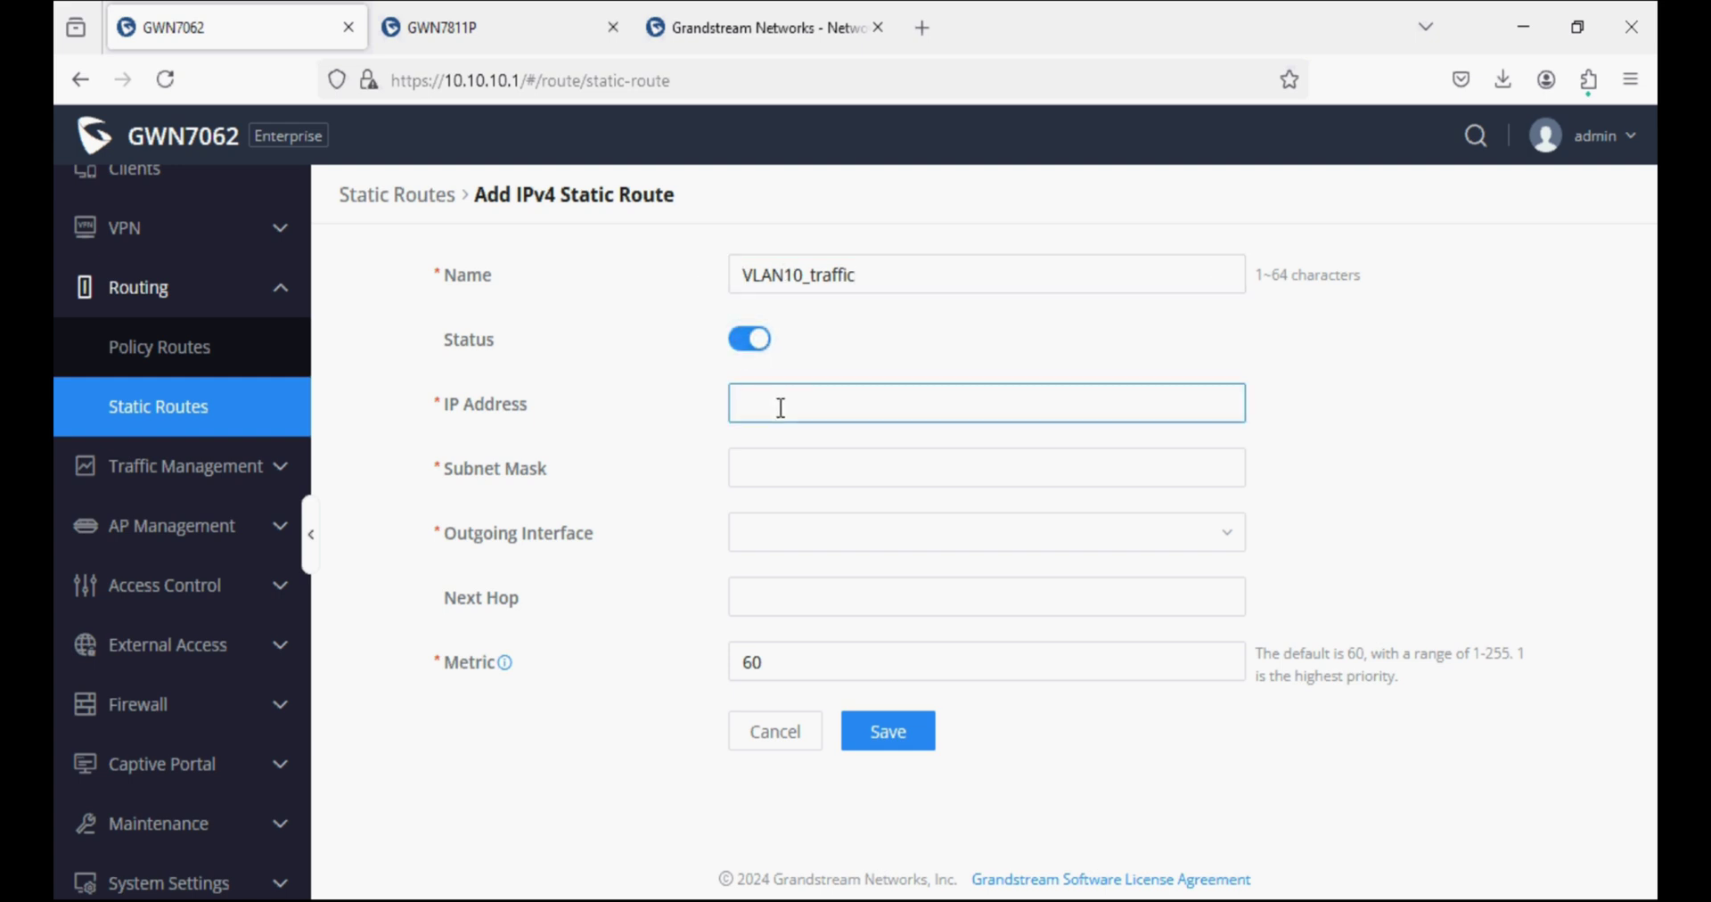
{"action": "type", "text": "192.168.10.0"}
{"action": "key", "text": "Tab"}
{"action": "type", "text": "255.255.255.0"}
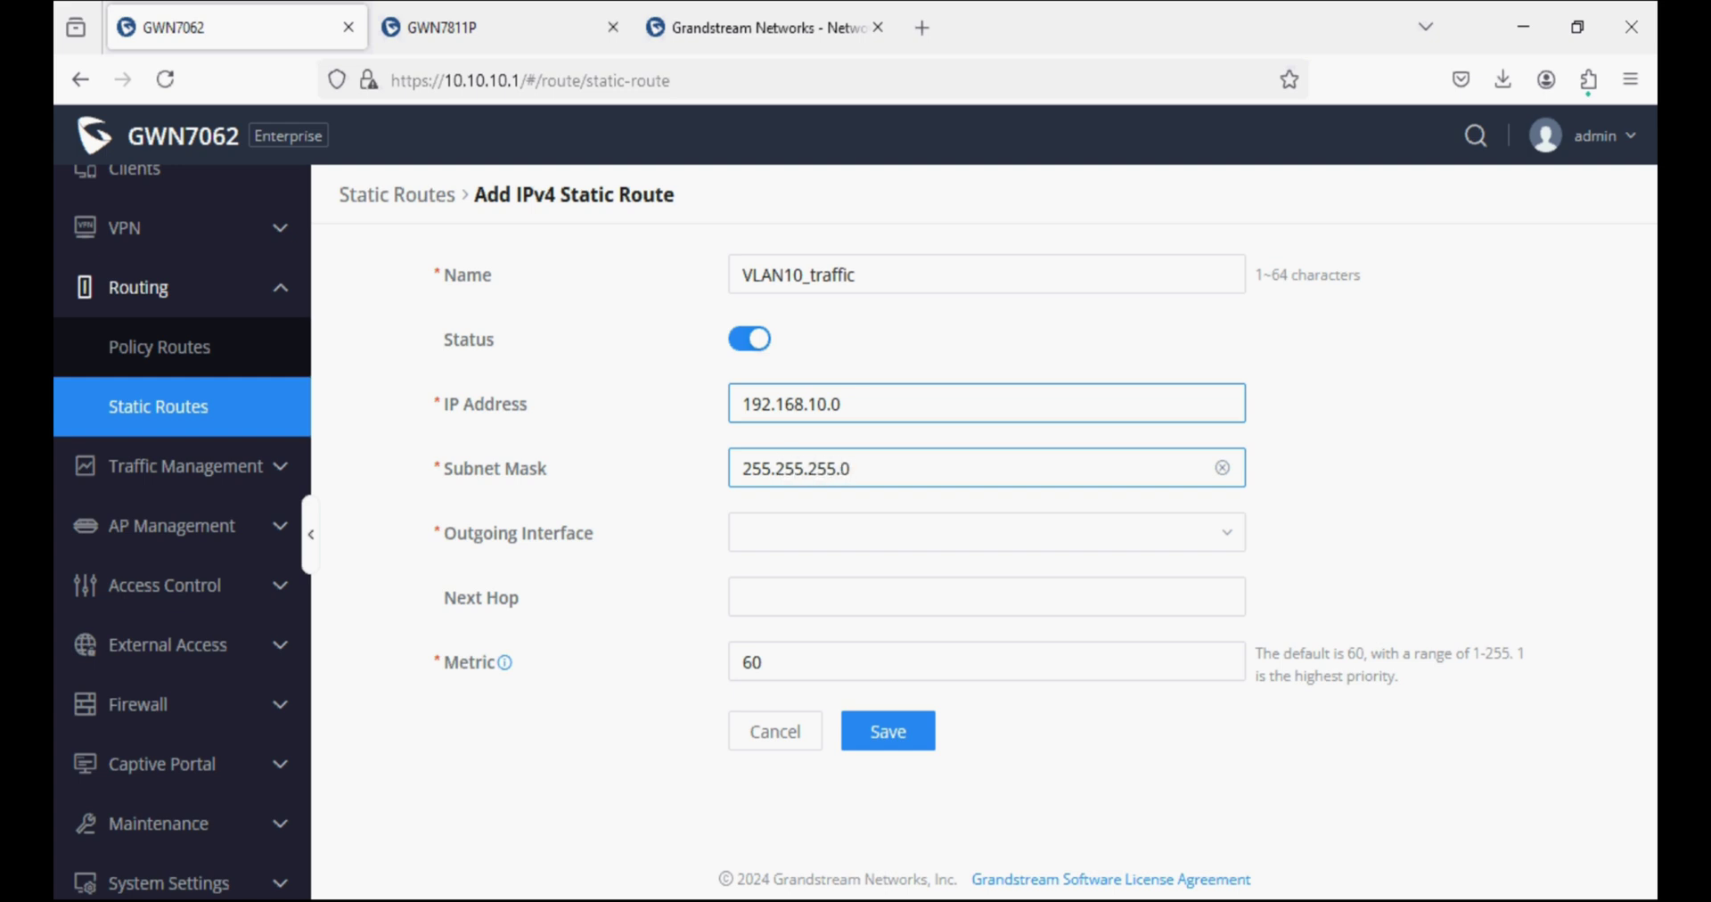
Step: Set the VLAN10_traffic route's outgoing interface to Default(VLAN) and next hop to 10.10.10.228 without leading spaces, and save the route
{"action": "key", "text": "Tab"}
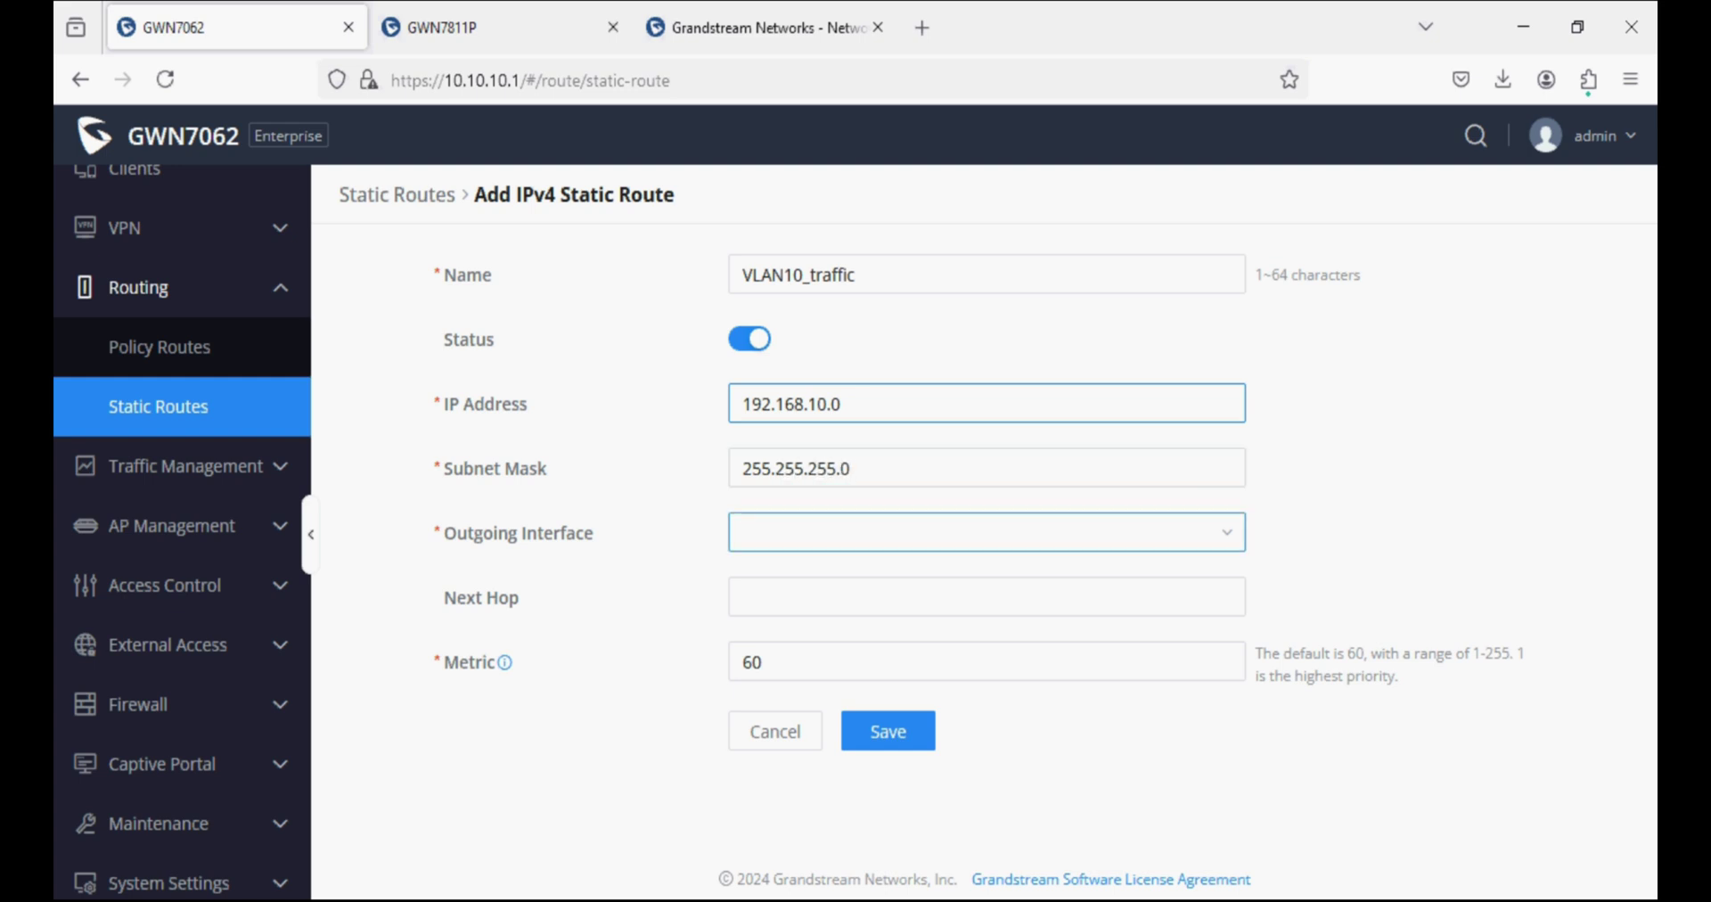
{"action": "left_click", "coordinate": [782, 545]}
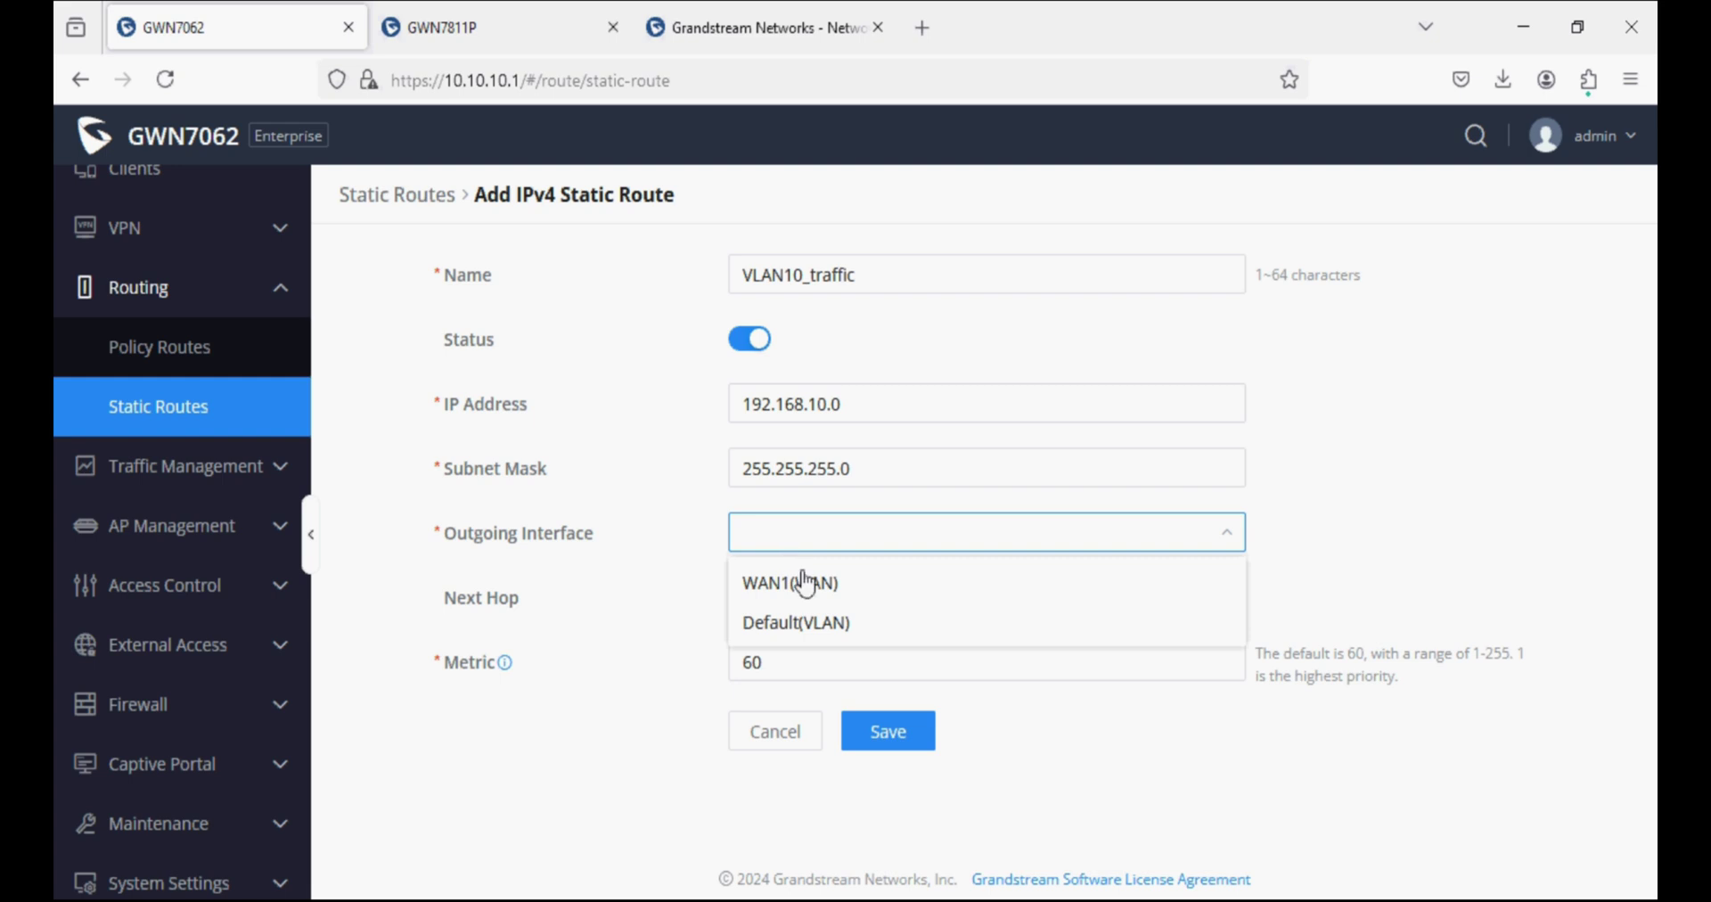
{"action": "left_click", "coordinate": [815, 624]}
{"action": "left_click", "coordinate": [796, 604]}
{"action": "type", "text": "10.10.10.228"}
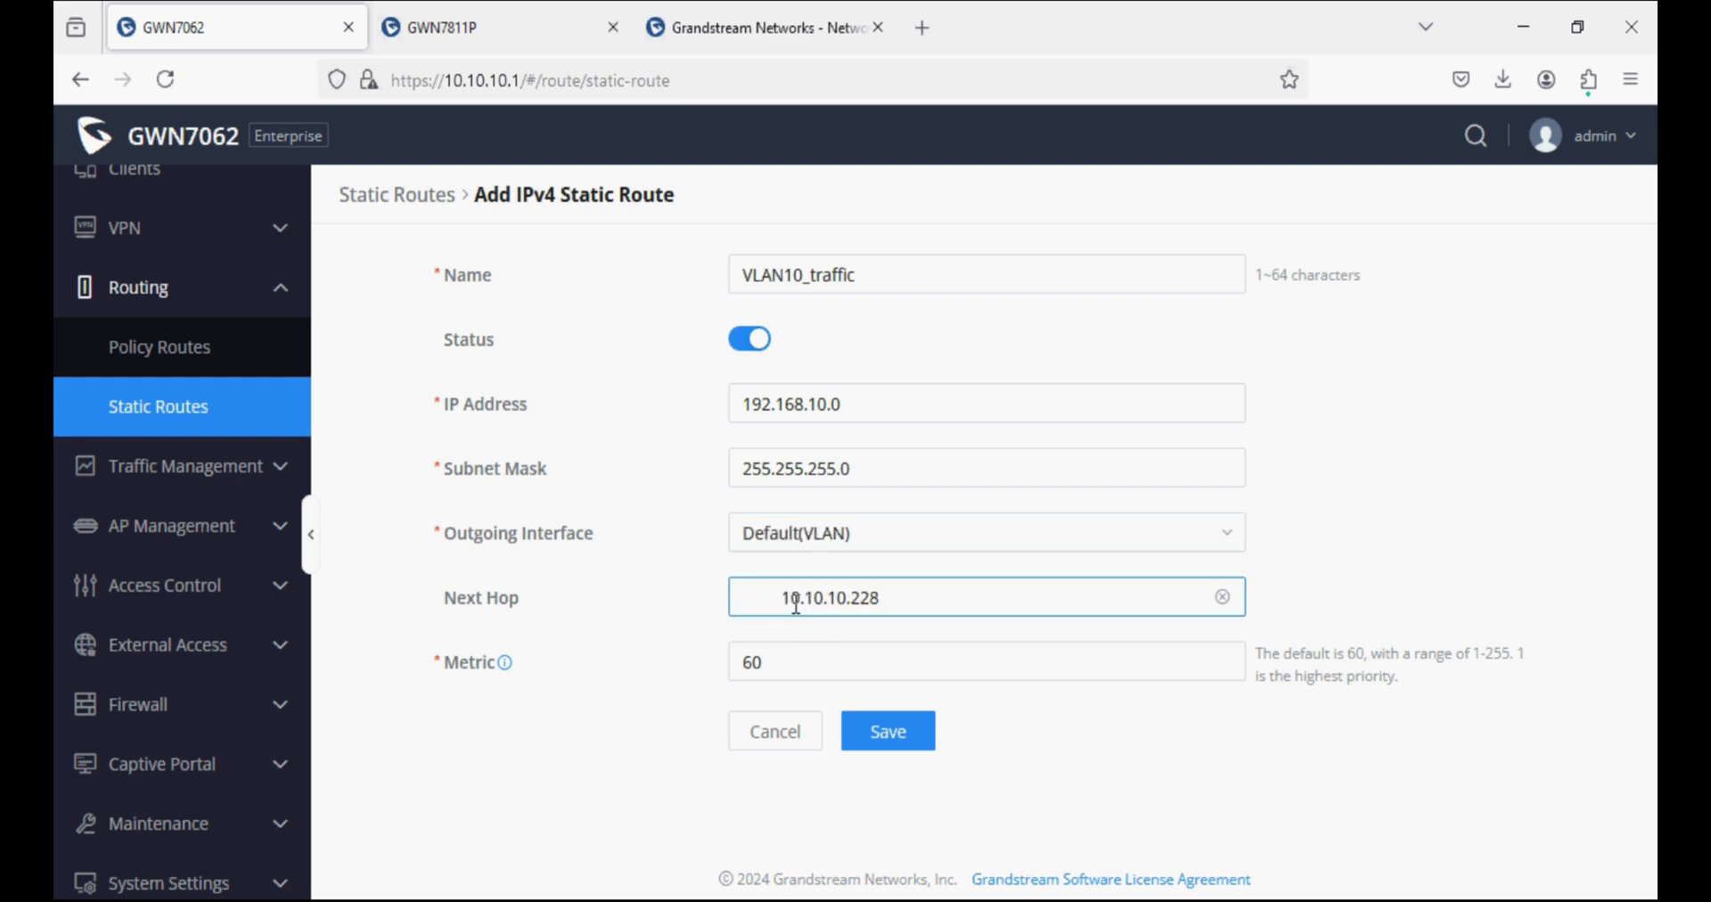
{"action": "left_click_drag", "start_coordinate": [782, 603], "coordinate": [619, 611]}
{"action": "key", "text": "BackSpace"}
{"action": "left_click", "coordinate": [884, 731]}
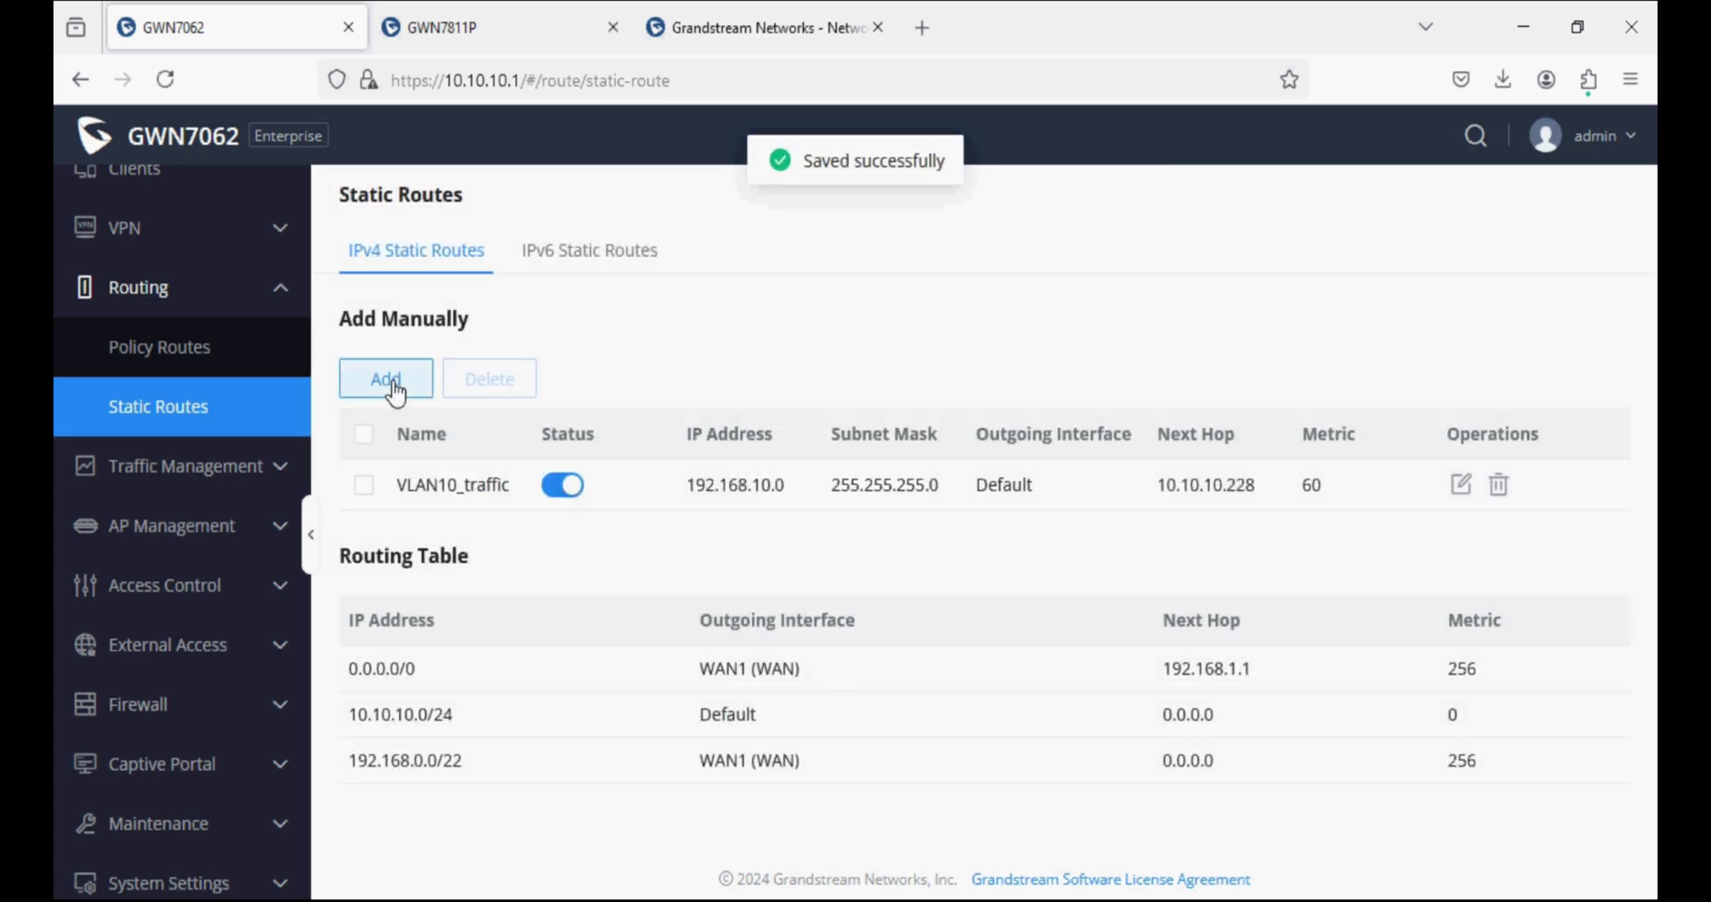
Step: Start another IPv4 static route named VLAN20_Traffic with its status enabled
{"action": "left_click", "coordinate": [392, 380]}
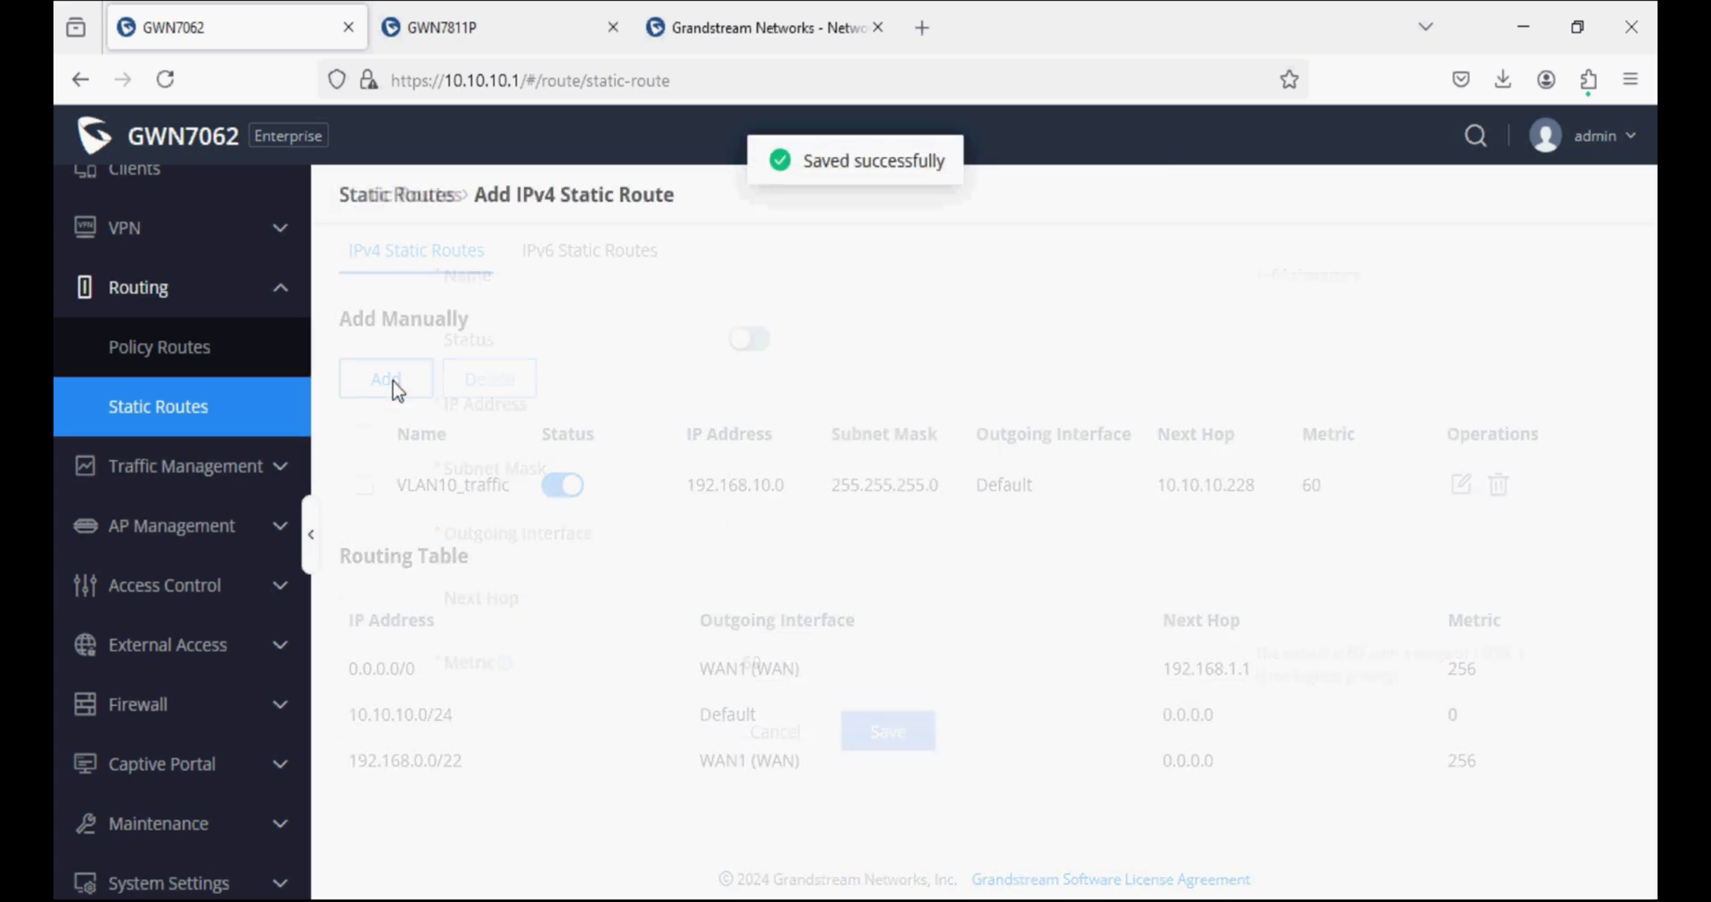
{"action": "left_click", "coordinate": [780, 279]}
{"action": "type", "text": "VLAN20_Traffic"}
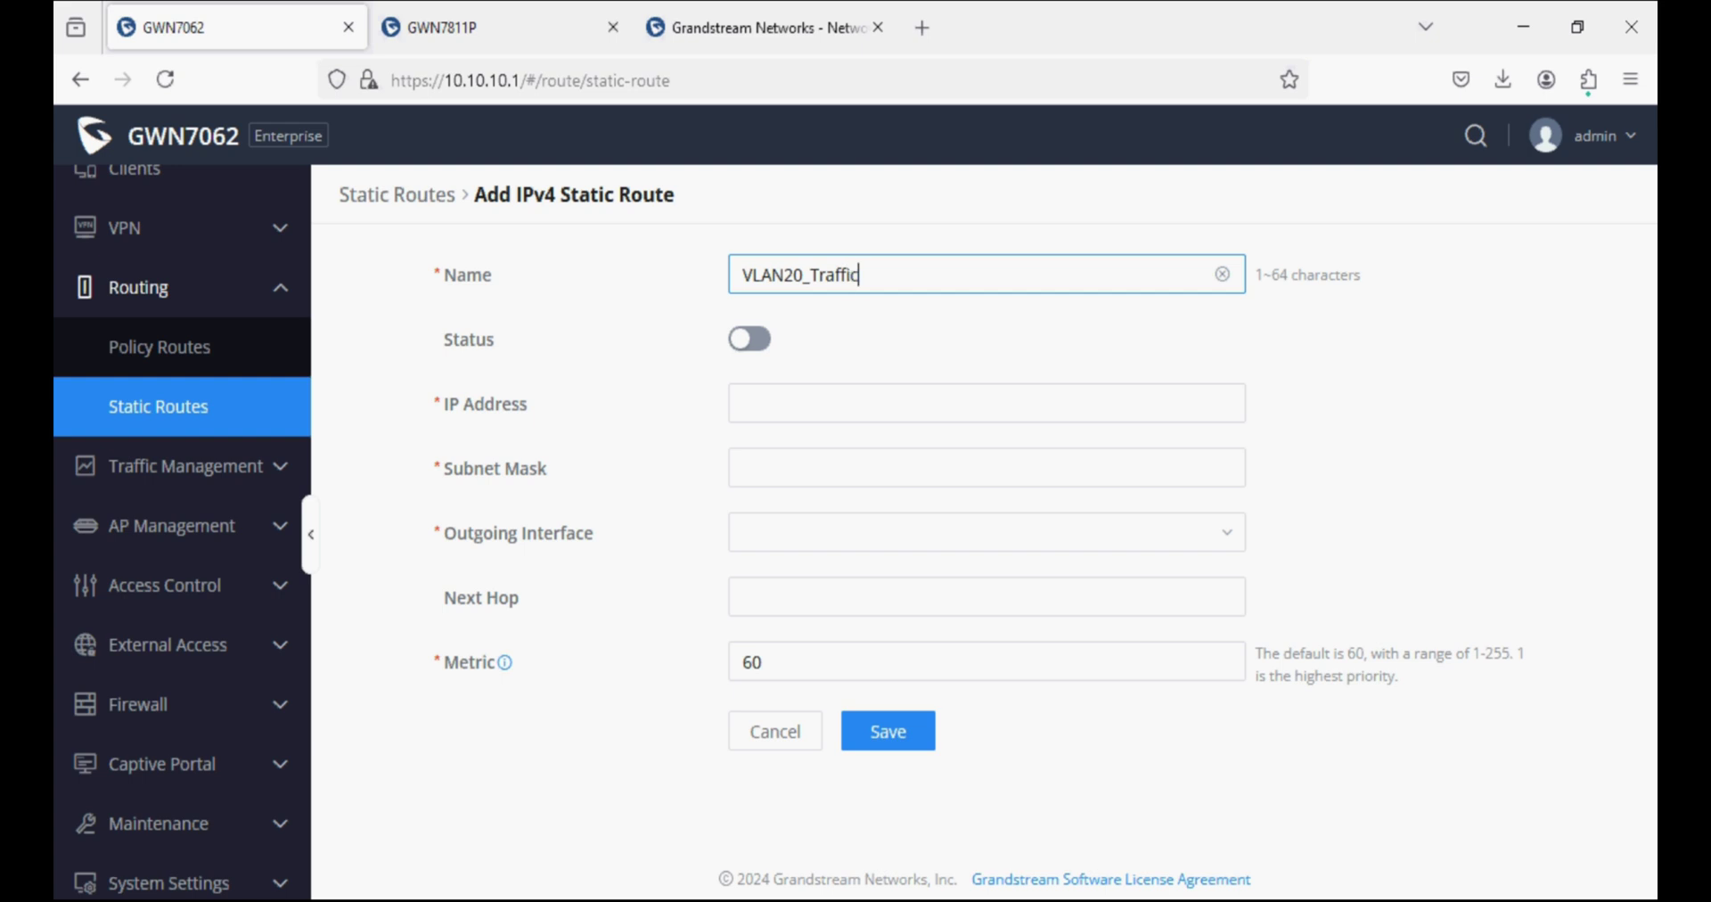
{"action": "left_click", "coordinate": [749, 338]}
Step: Set the VLAN20_Traffic route's destination IP address to 192.168.20.0 with subnet mask 255.255.255.0
{"action": "left_click", "coordinate": [768, 398]}
{"action": "type", "text": "192.168.20.0"}
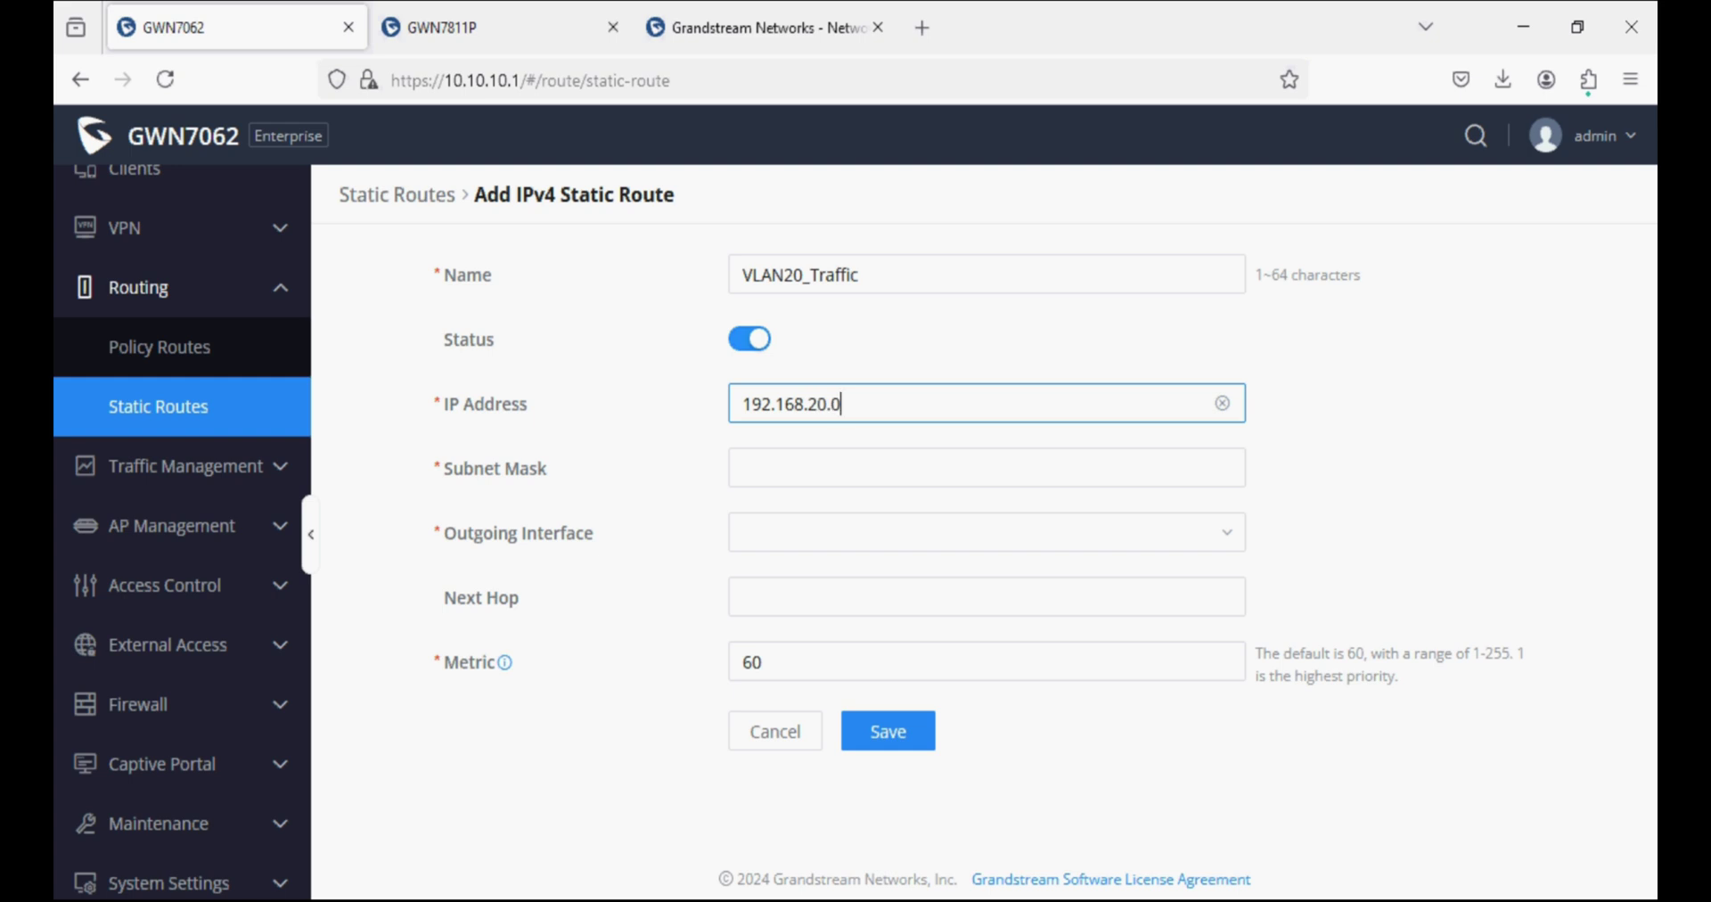
{"action": "key", "text": "Tab"}
{"action": "type", "text": "255.255"}
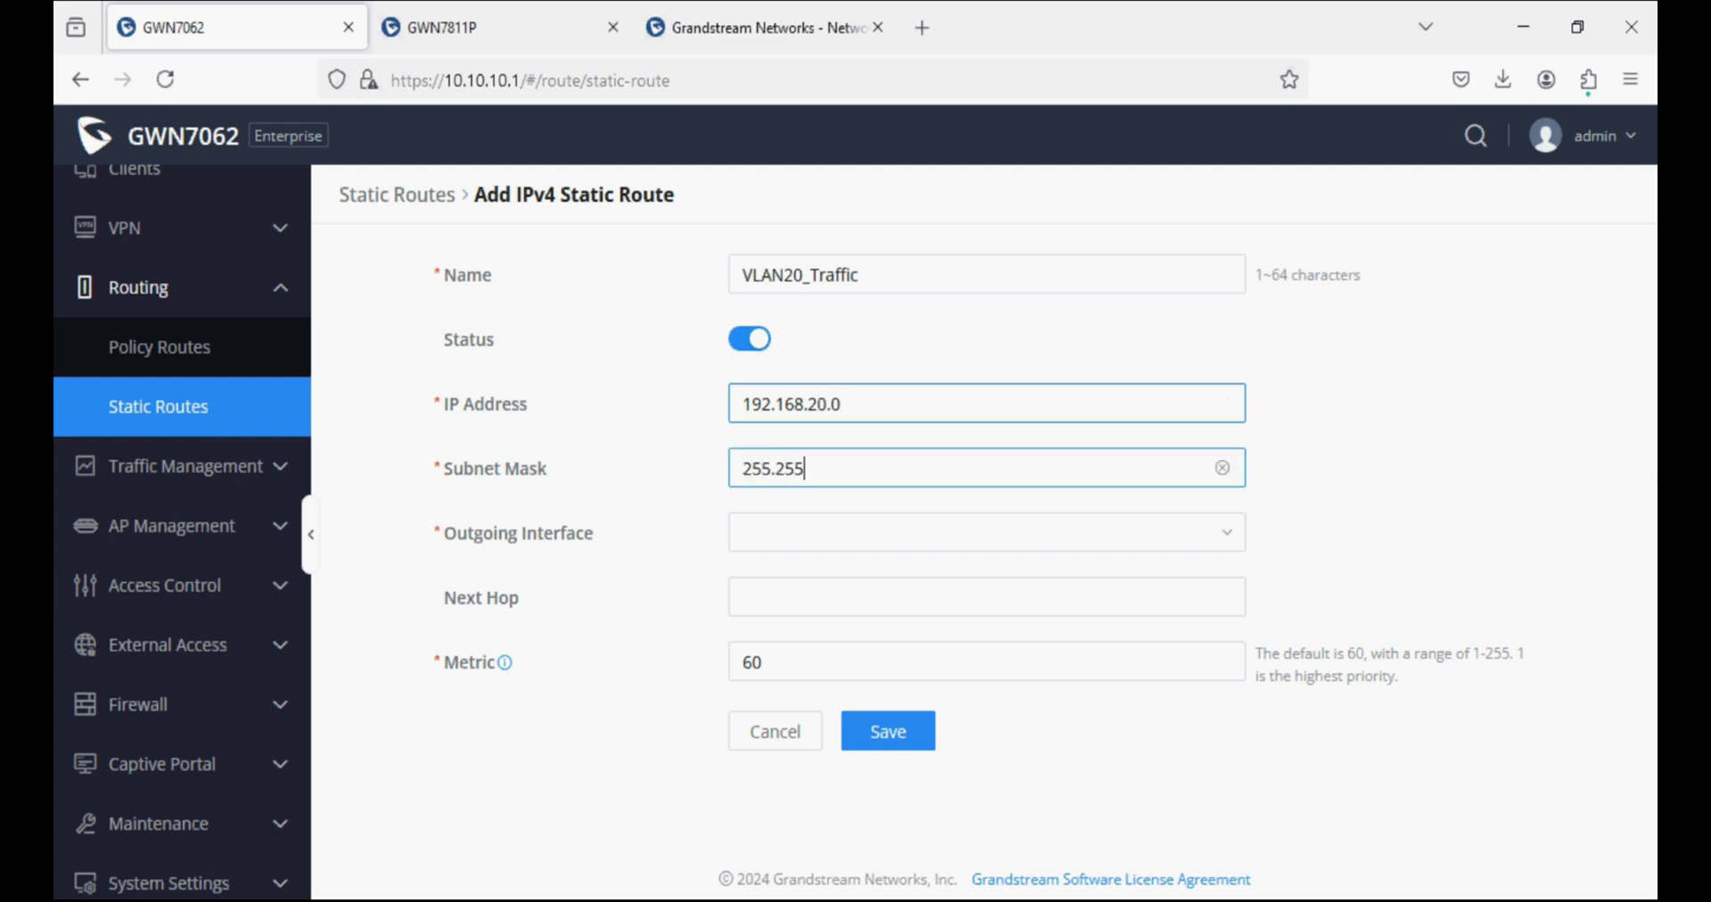
{"action": "type", "text": ".255"}
{"action": "type", "text": ".0"}
Step: Set the VLAN20_Traffic route's outgoing interface to Default(VLAN) and next hop to 10.10.10.228, check it against the switch's VLAN 1 address, and save
{"action": "key", "text": "Tab"}
{"action": "key", "text": "Tab"}
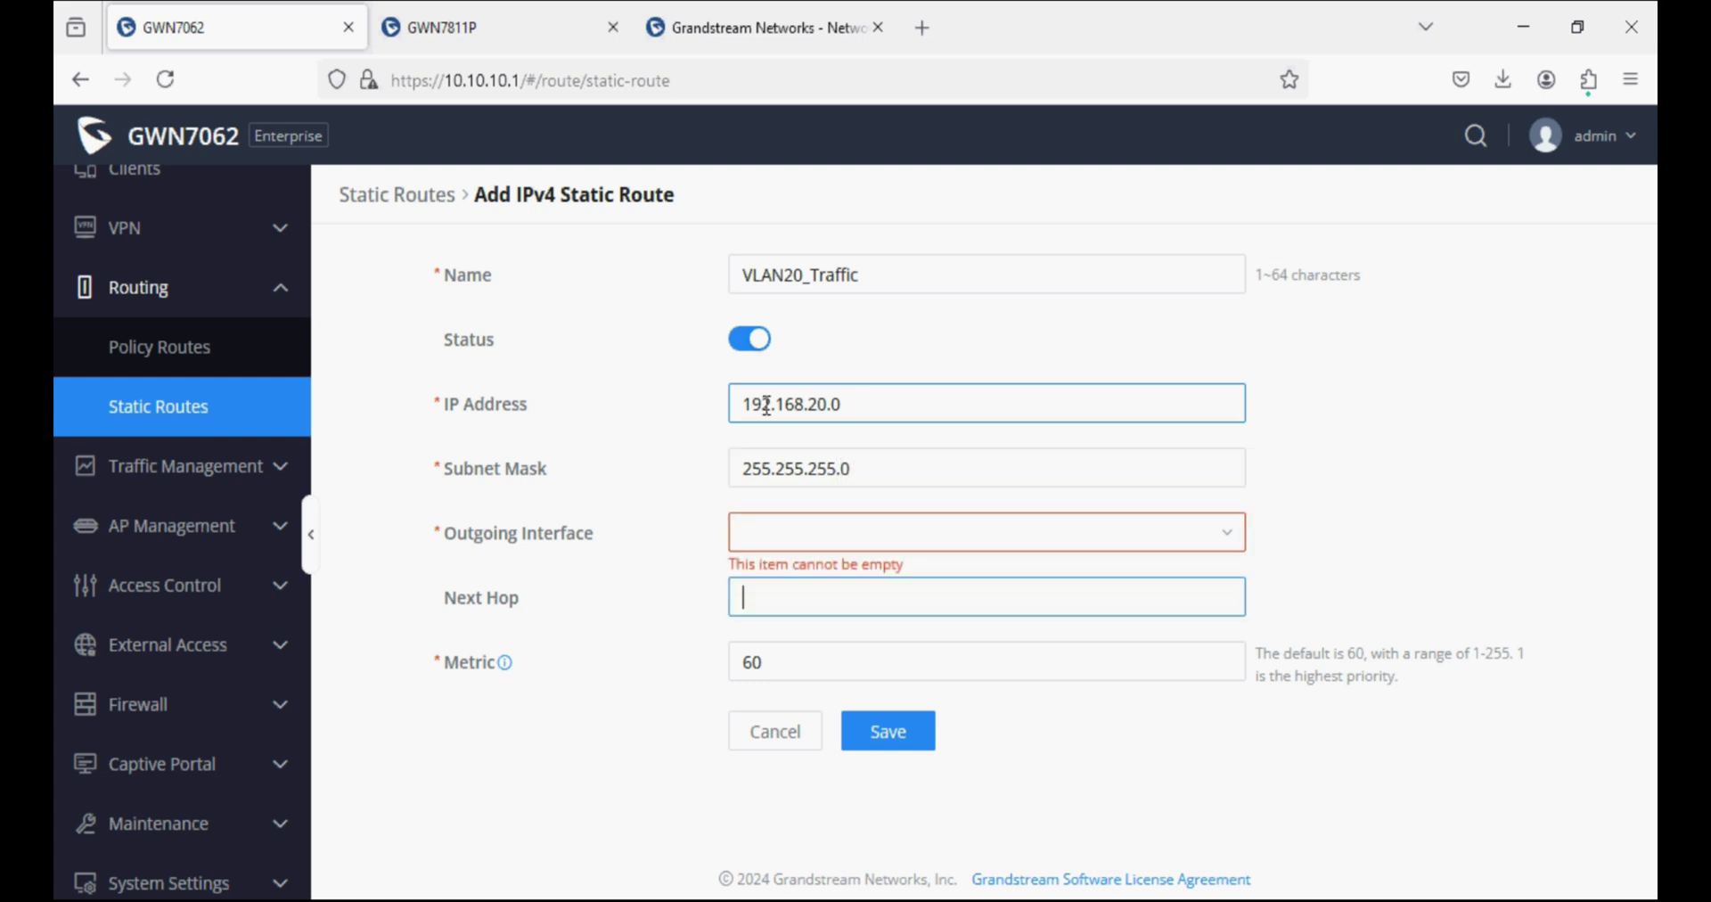
{"action": "left_click", "coordinate": [764, 535]}
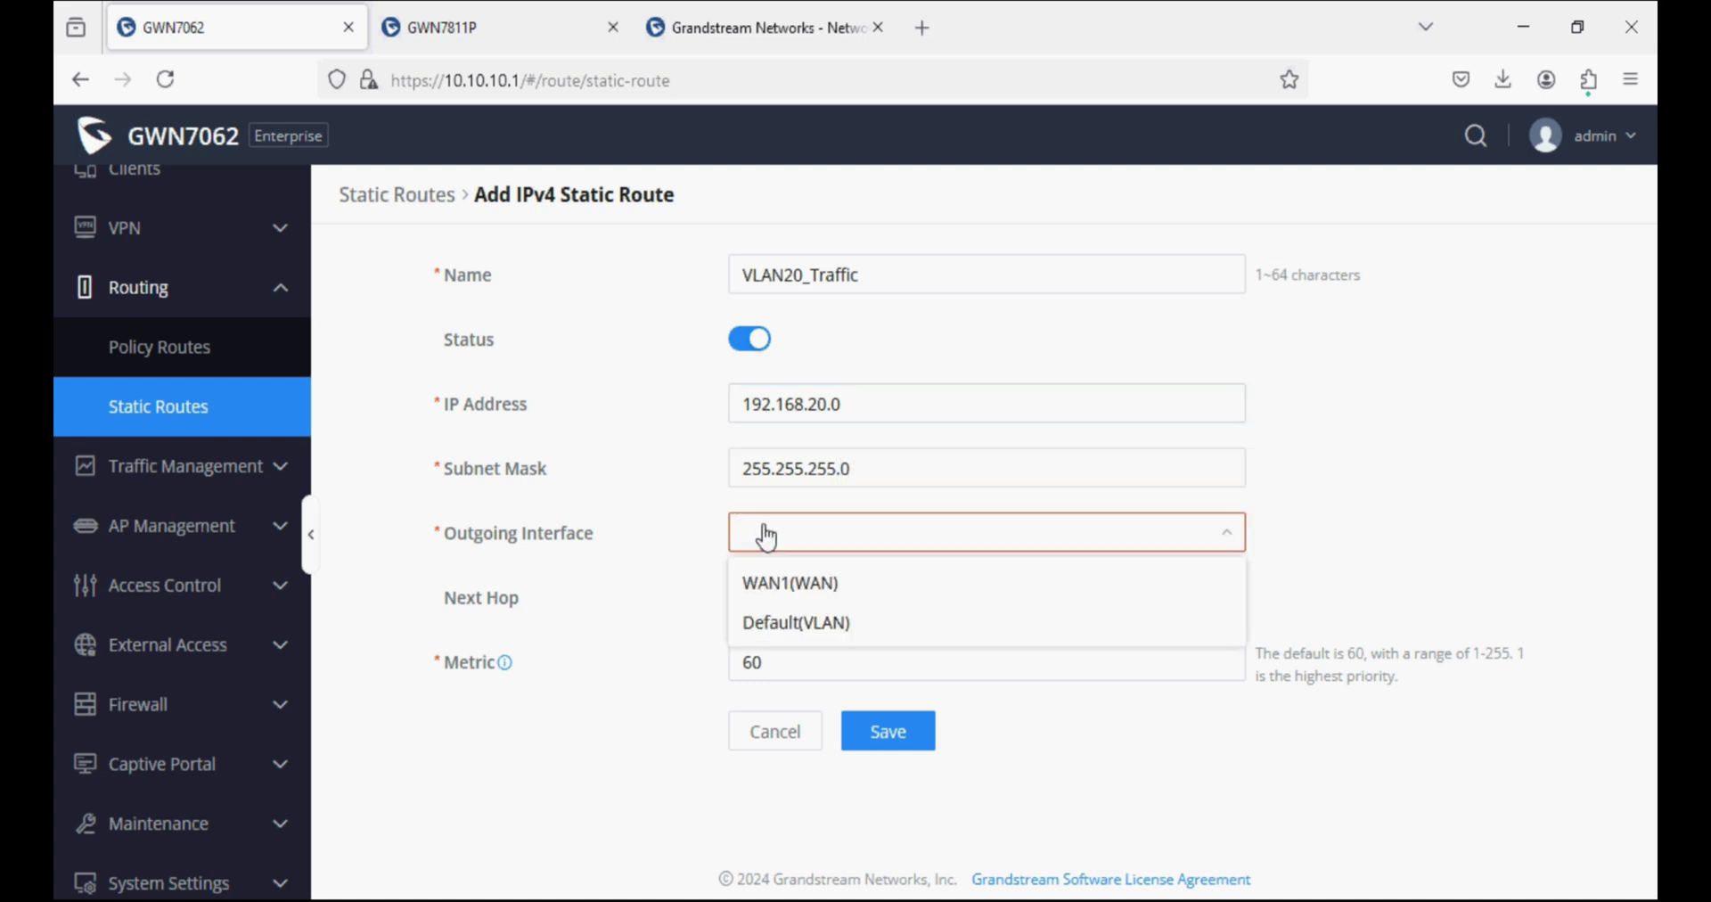
{"action": "left_click", "coordinate": [821, 624]}
{"action": "left_click", "coordinate": [813, 599]}
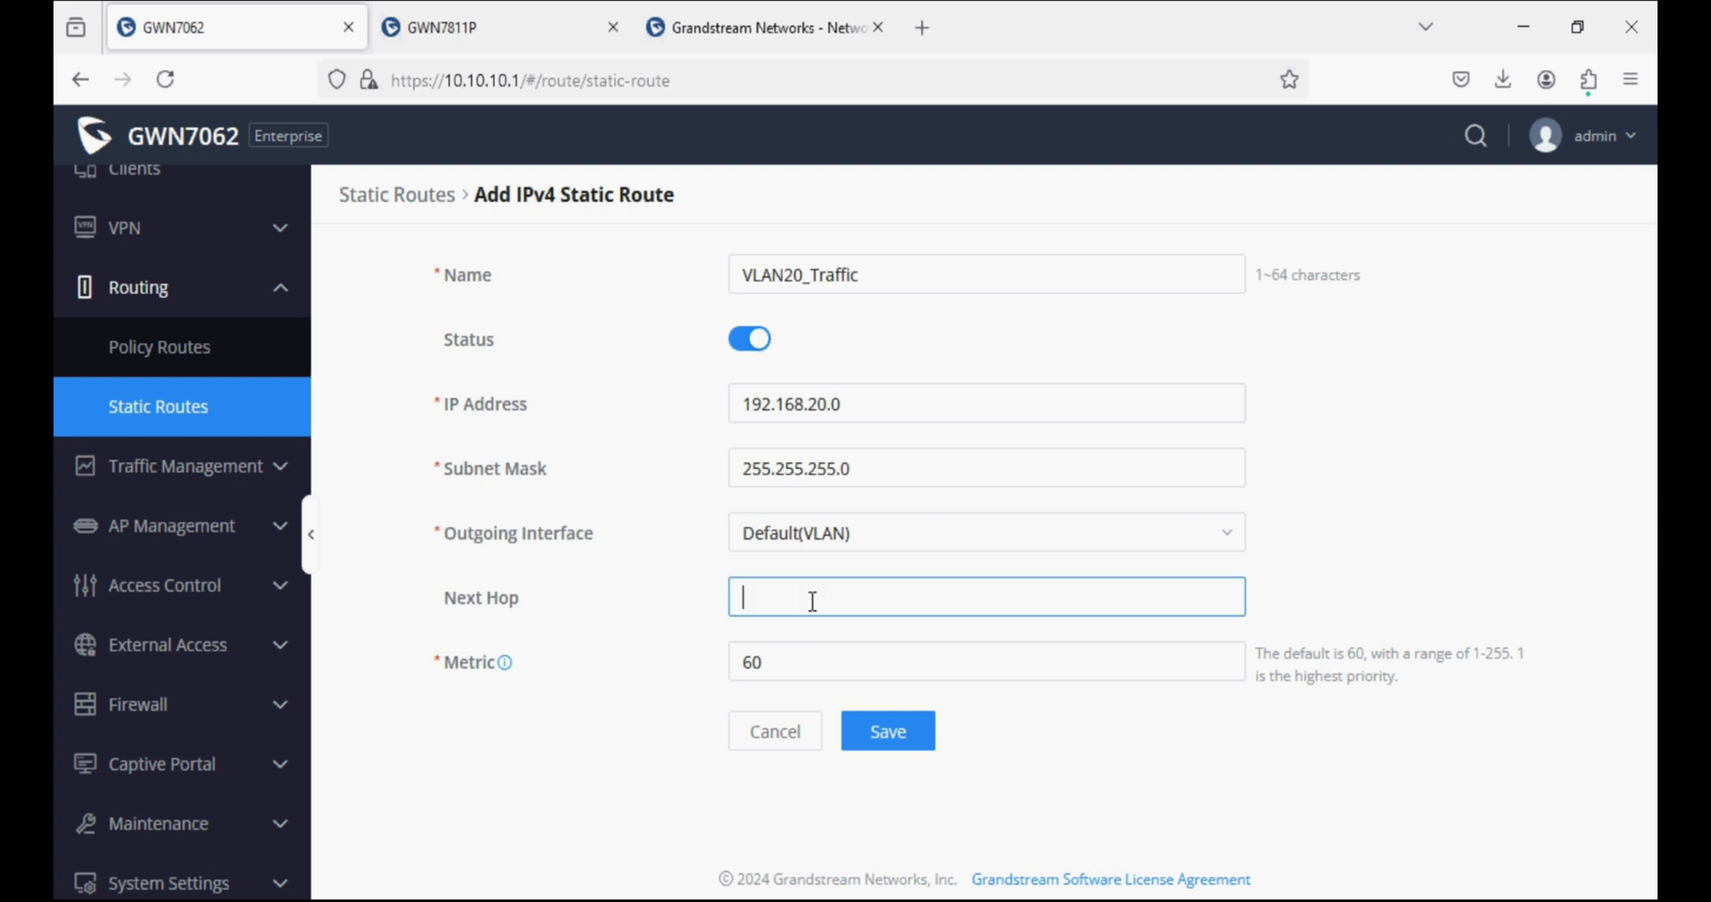
{"action": "type", "text": "10.10.10.228"}
{"action": "left_click_drag", "start_coordinate": [862, 596], "coordinate": [712, 593]}
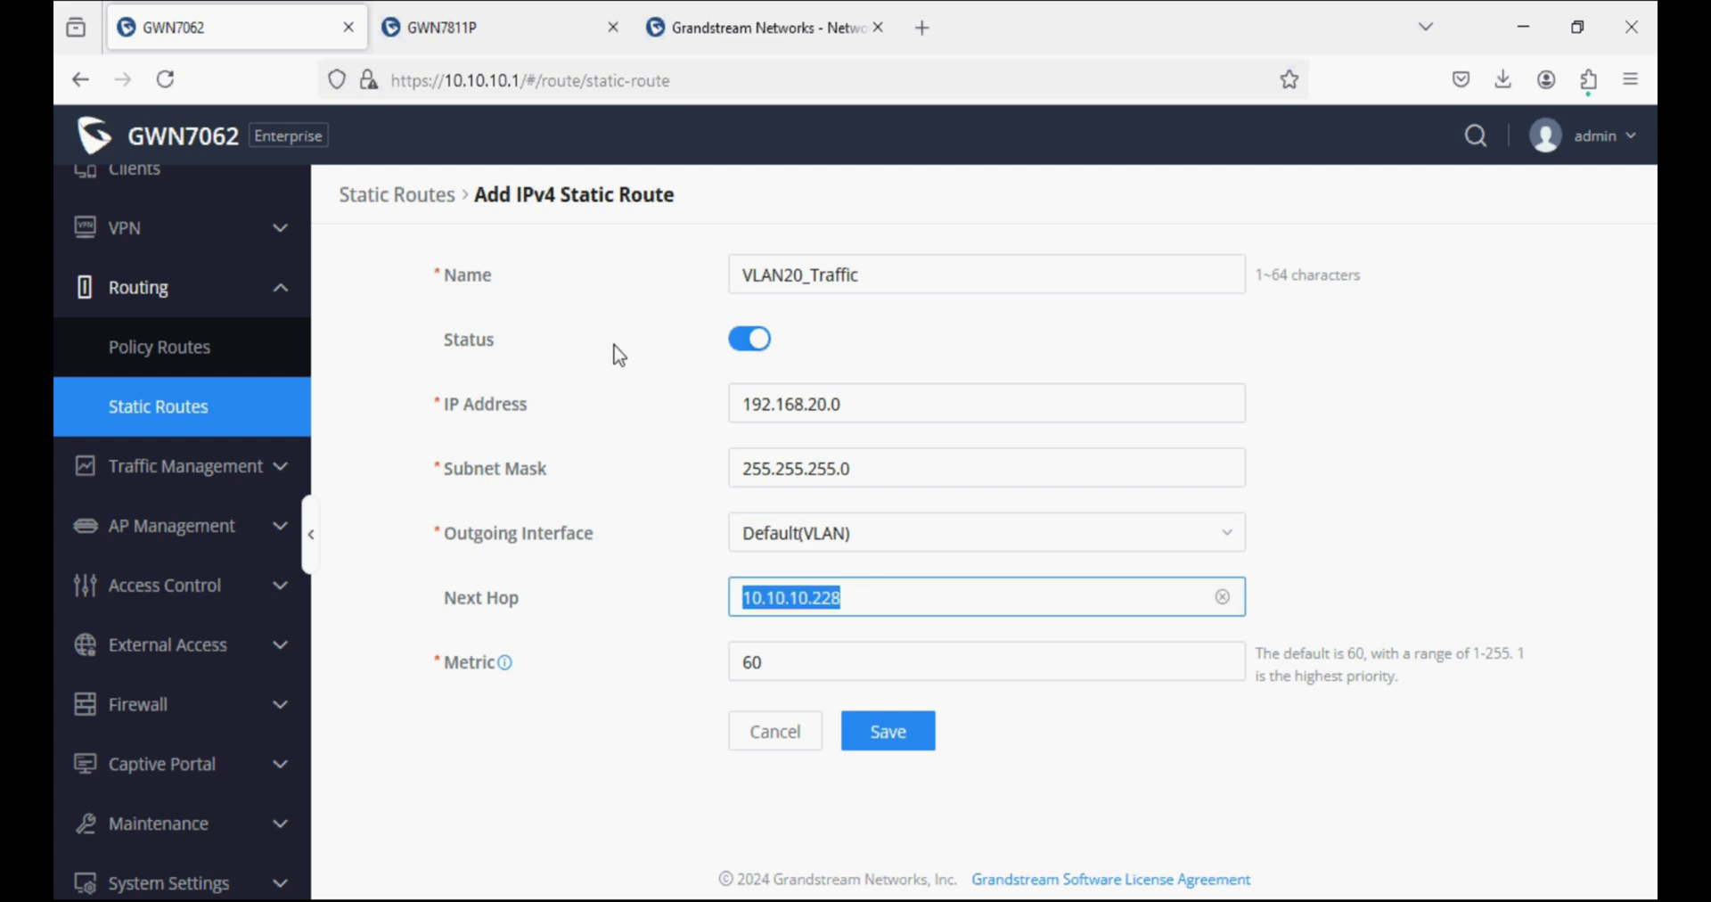
{"action": "left_click", "coordinate": [520, 20]}
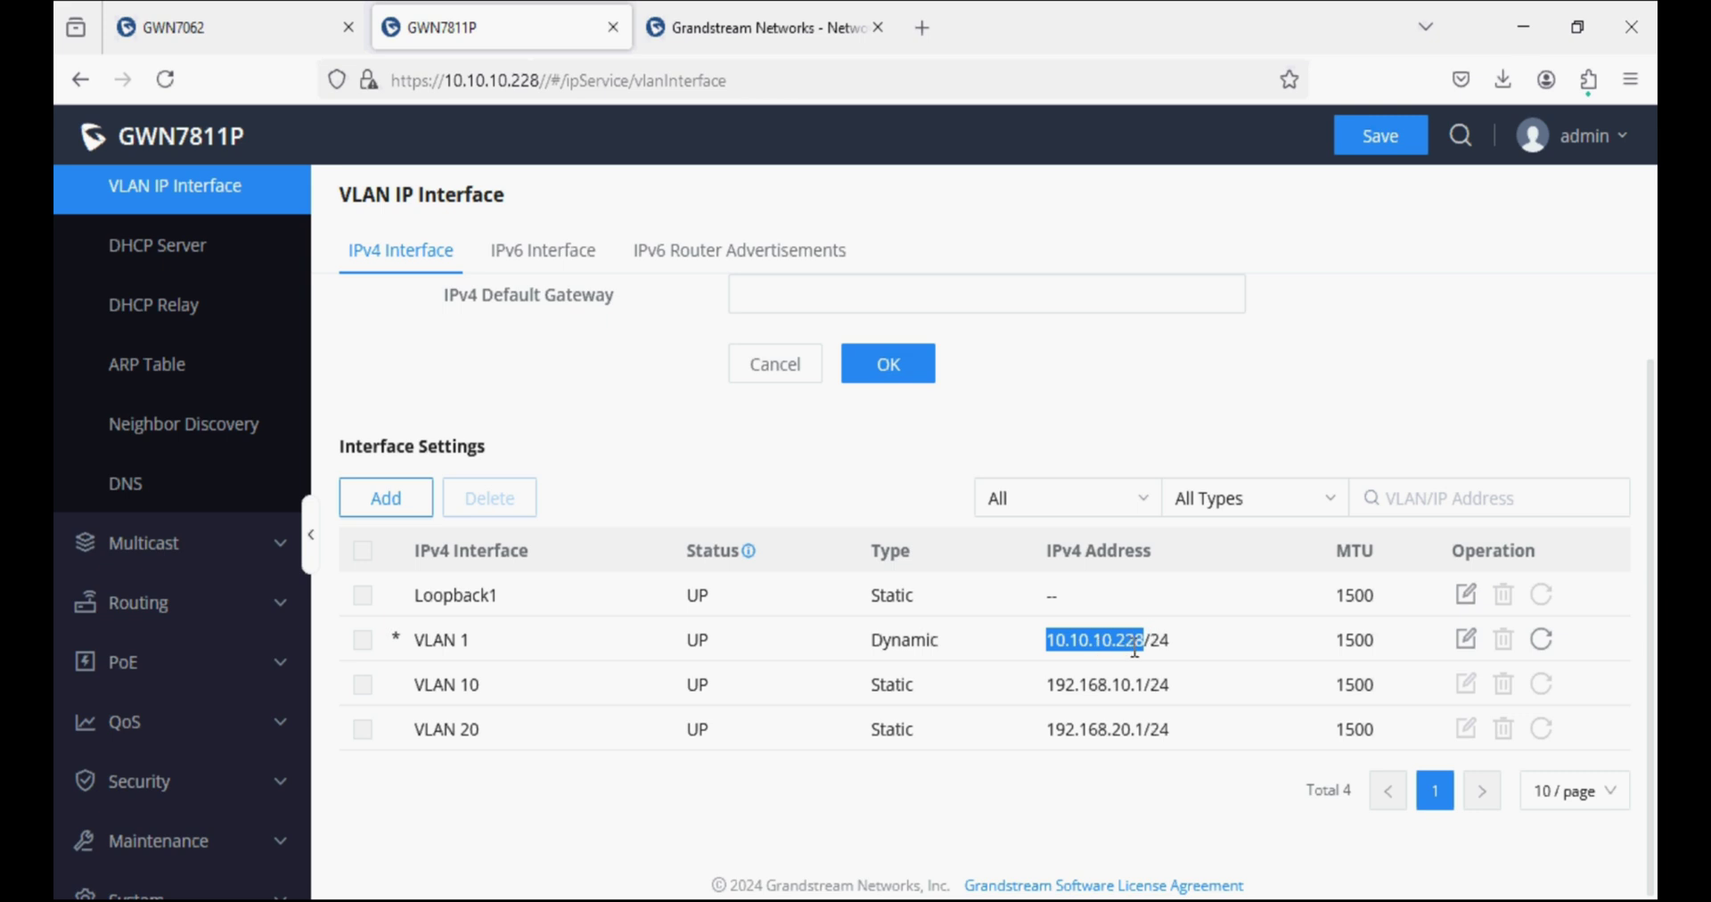
{"action": "left_click", "coordinate": [230, 27]}
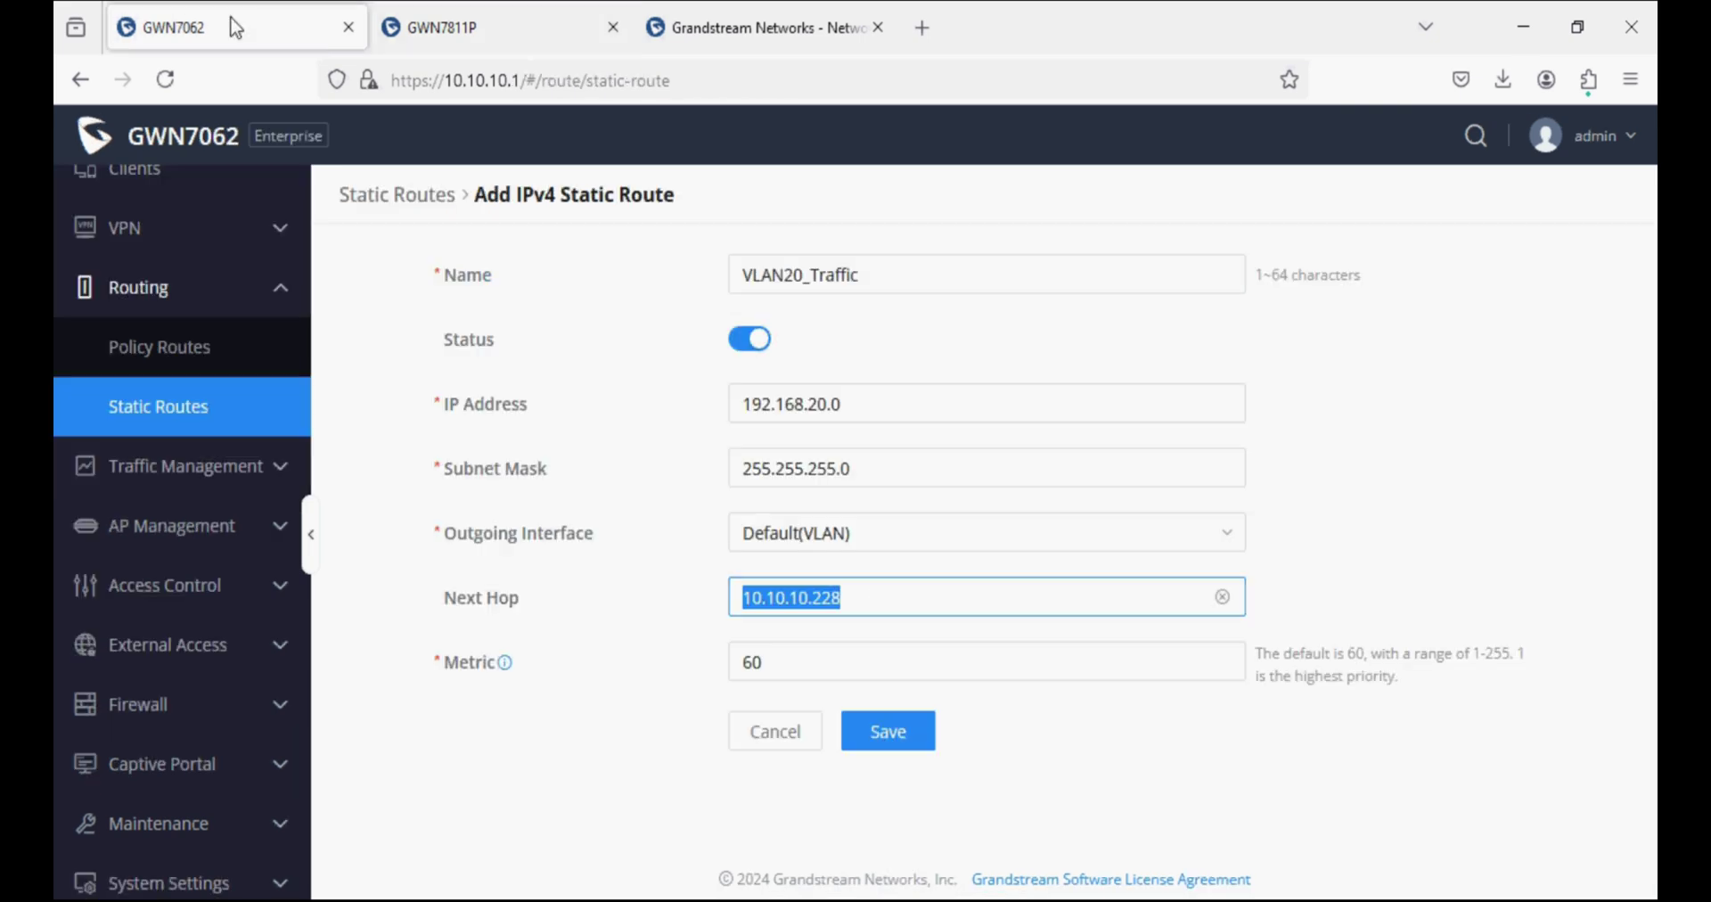
{"action": "left_click", "coordinate": [888, 734]}
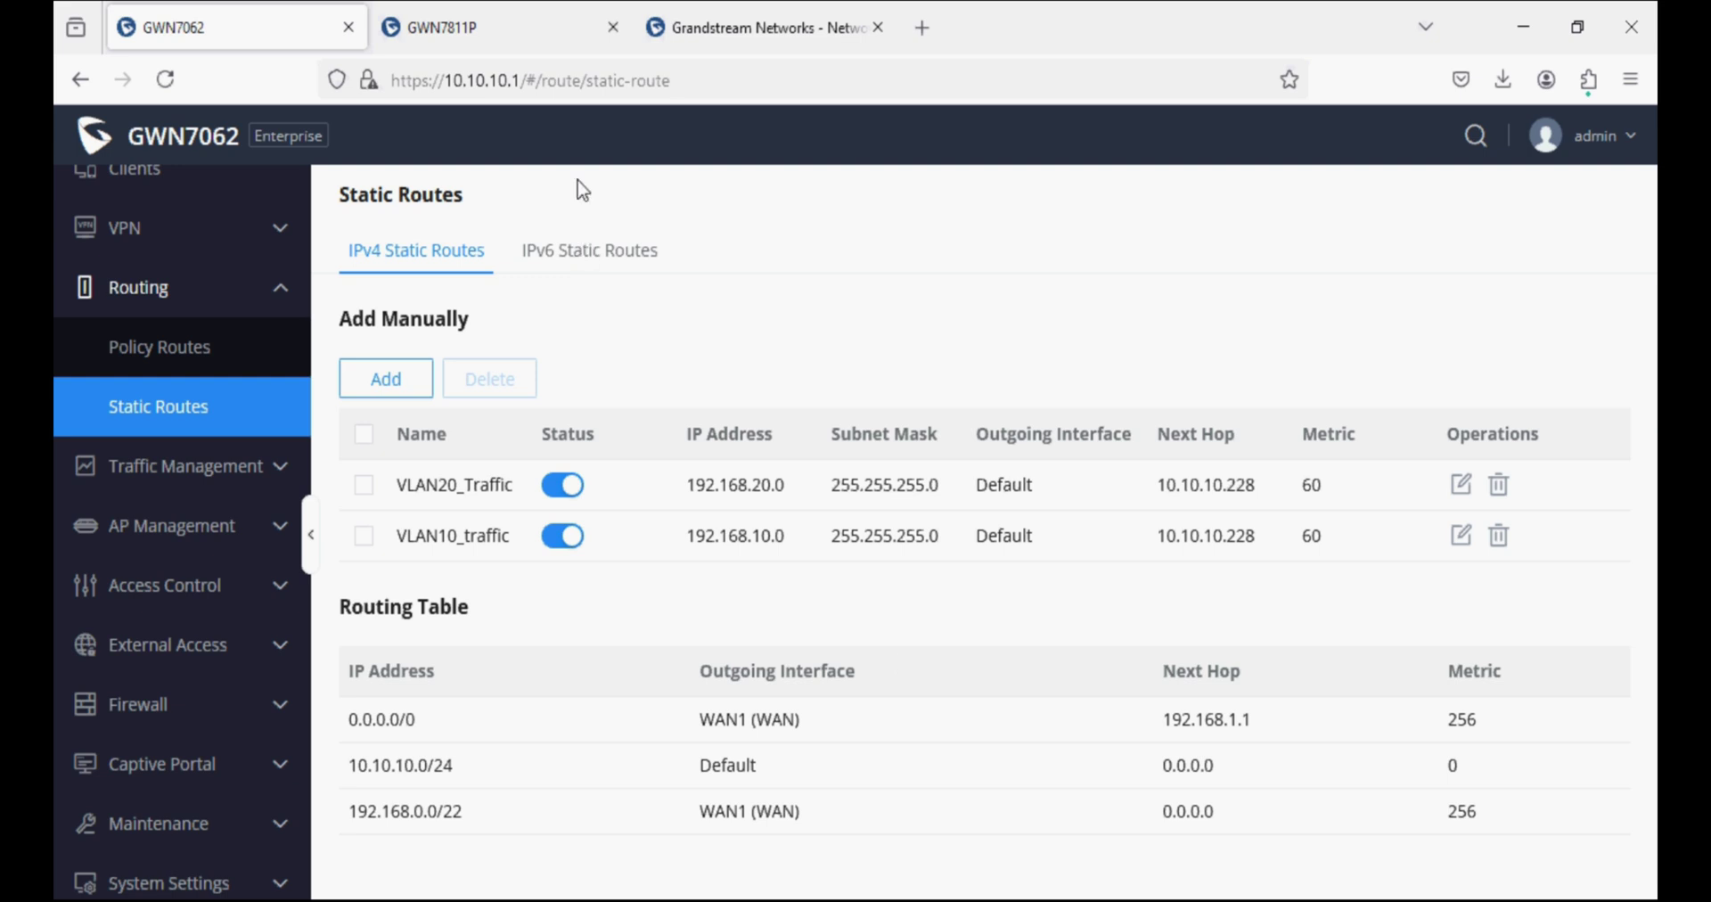
Step: Switch back to the GWN7811P page and open the Windows Network Connections window
{"action": "left_click", "coordinate": [520, 45]}
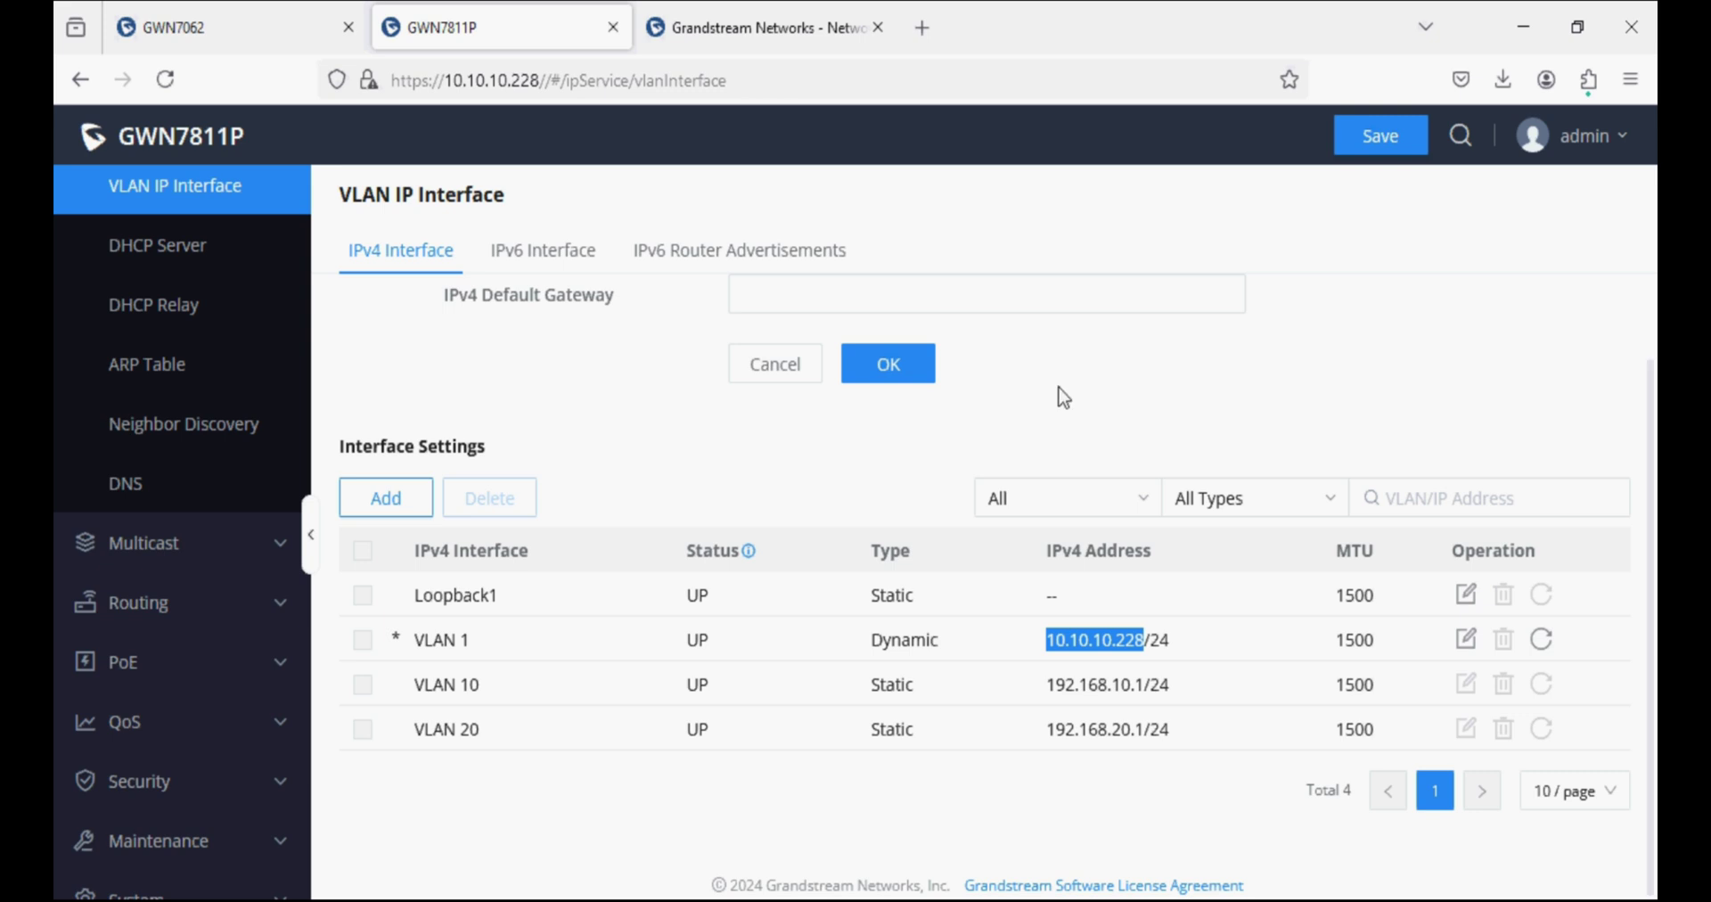
{"action": "key", "text": "super+r"}
{"action": "type", "text": "nc"}
{"action": "key", "text": "Down"}
{"action": "key", "text": "Return"}
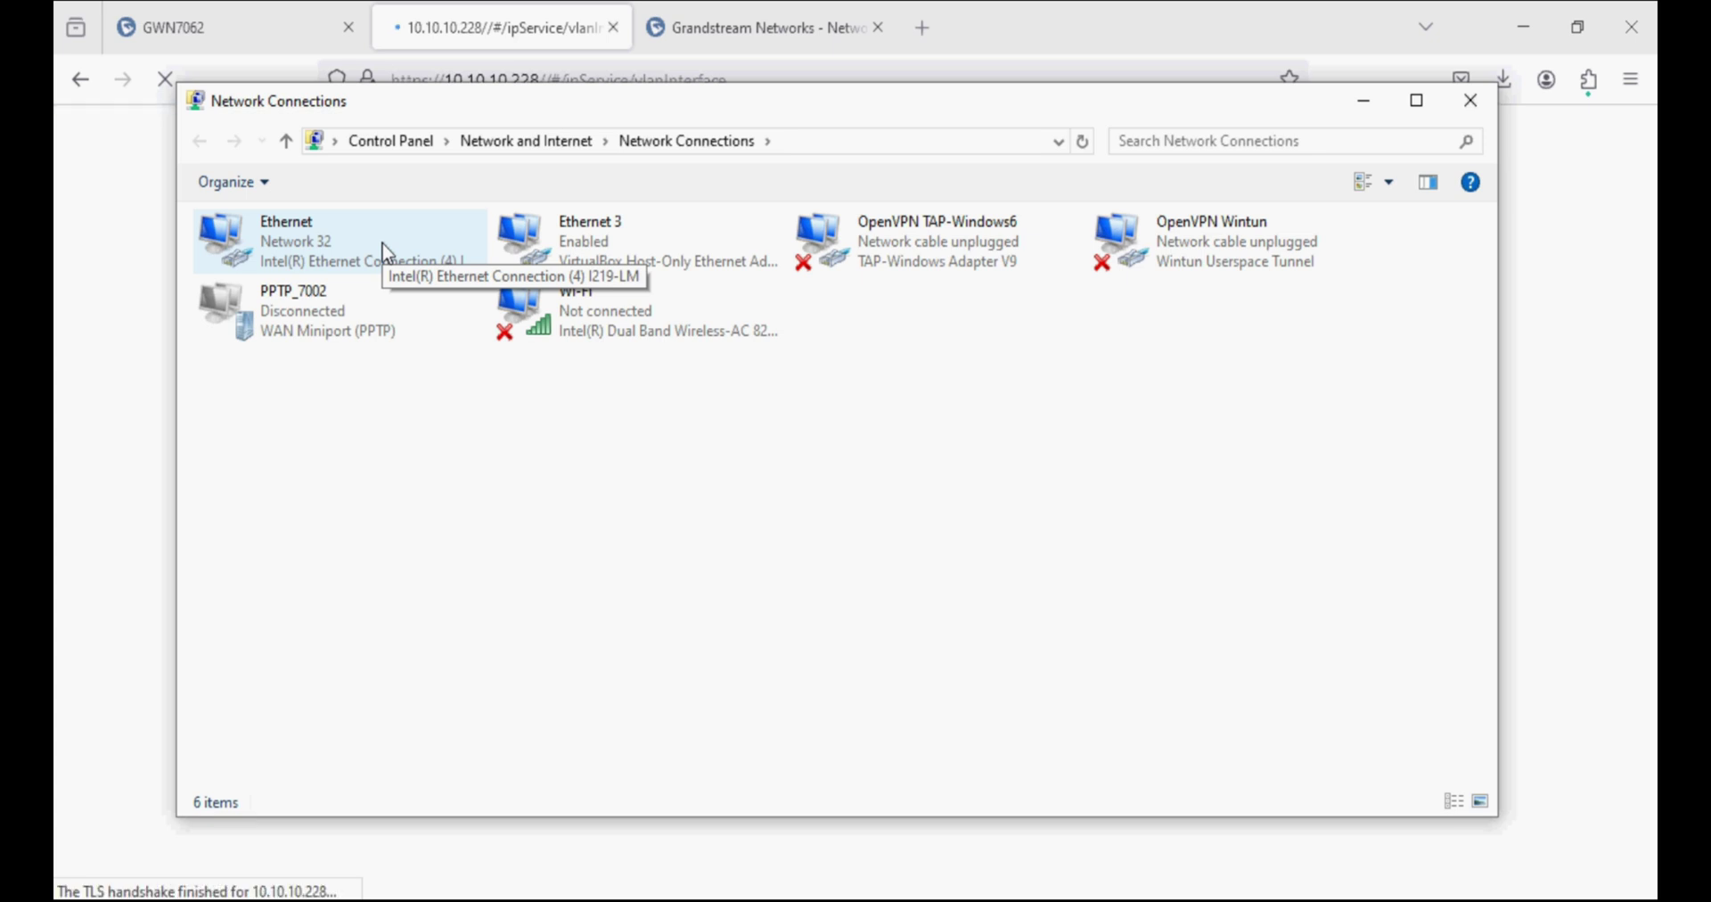
Step: Check the IPv4 address and gateway in the Ethernet adapter's connection details, and minimize Network Connections
{"action": "double_click", "coordinate": [339, 243]}
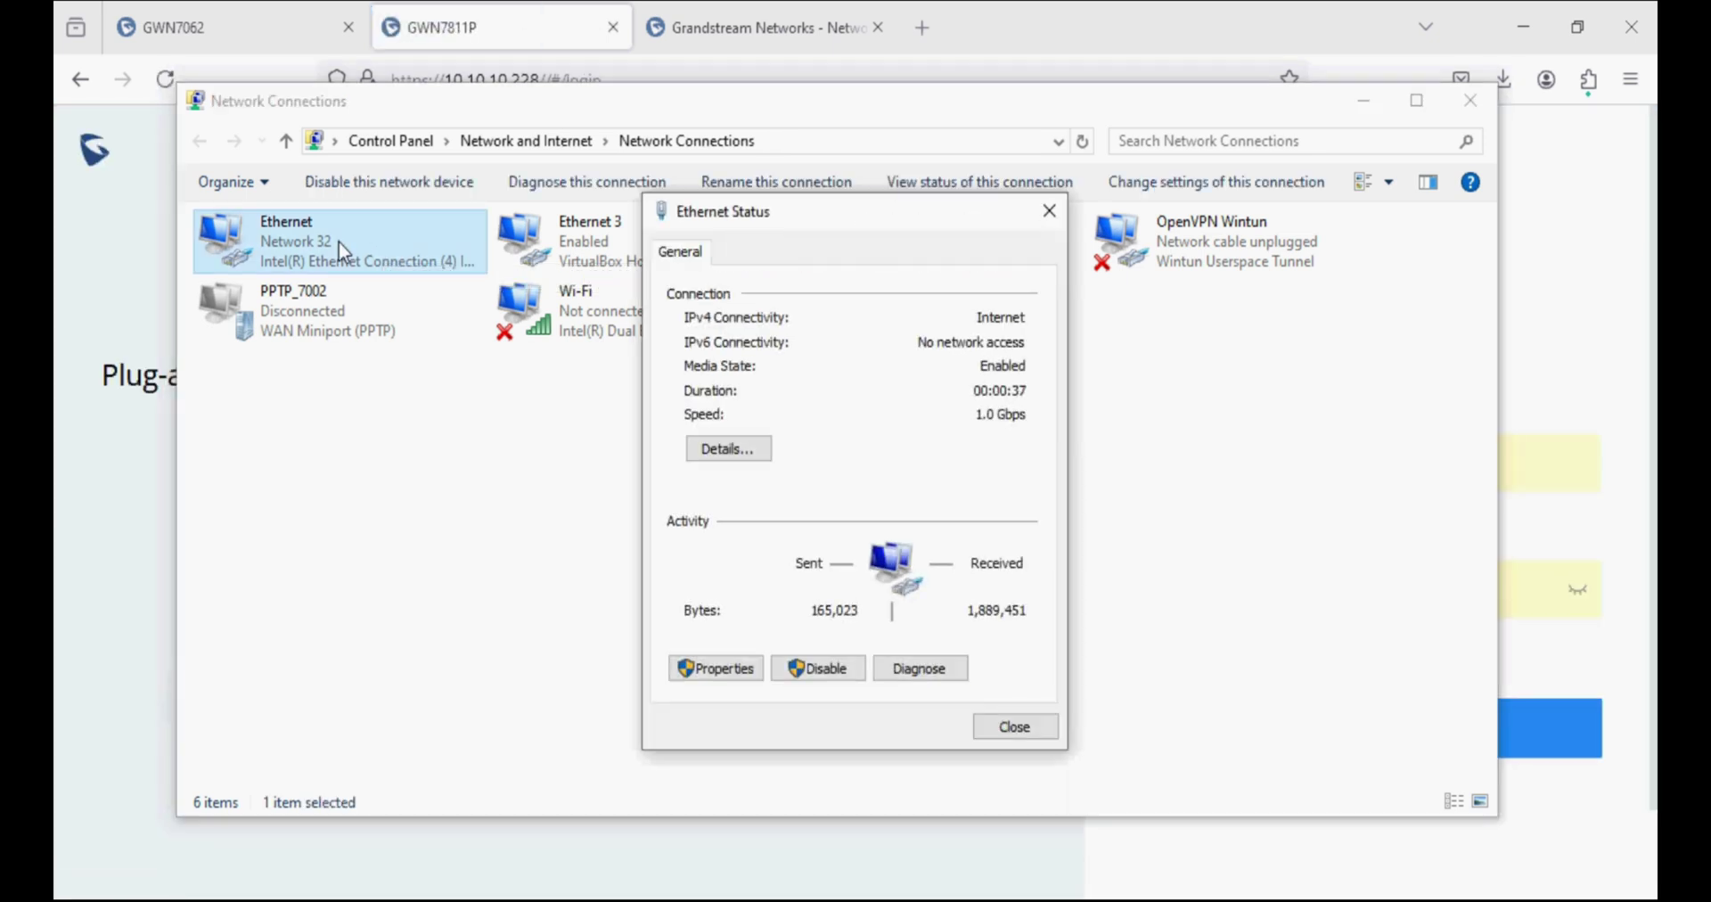
{"action": "left_click", "coordinate": [729, 448]}
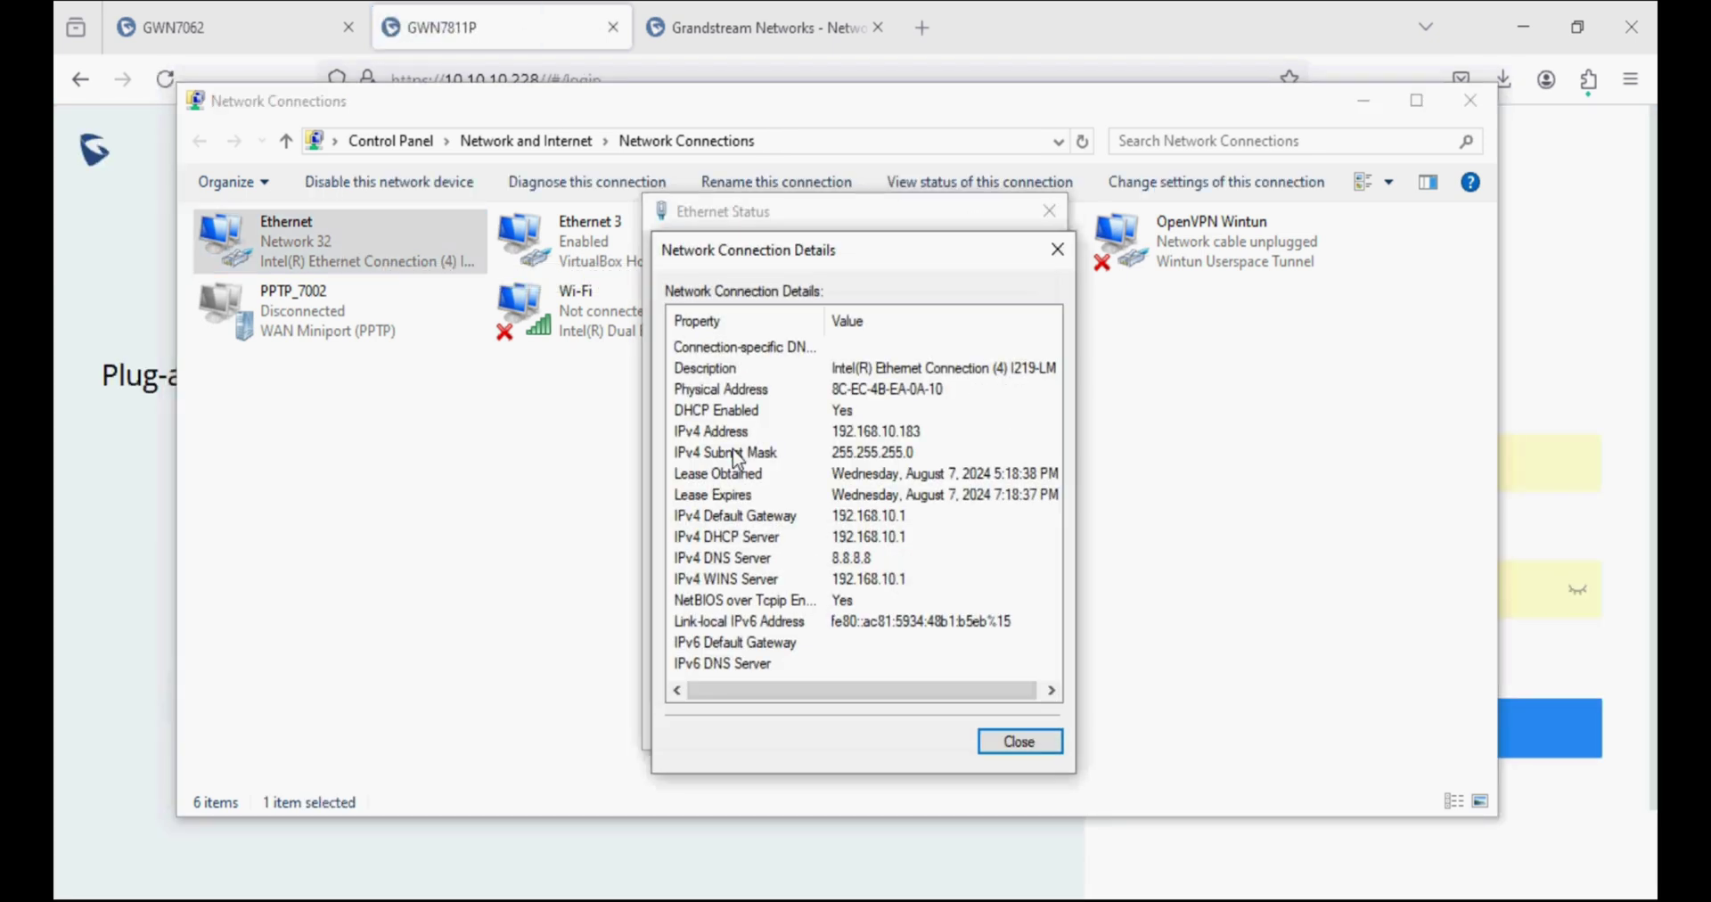
{"action": "left_click", "coordinate": [915, 439]}
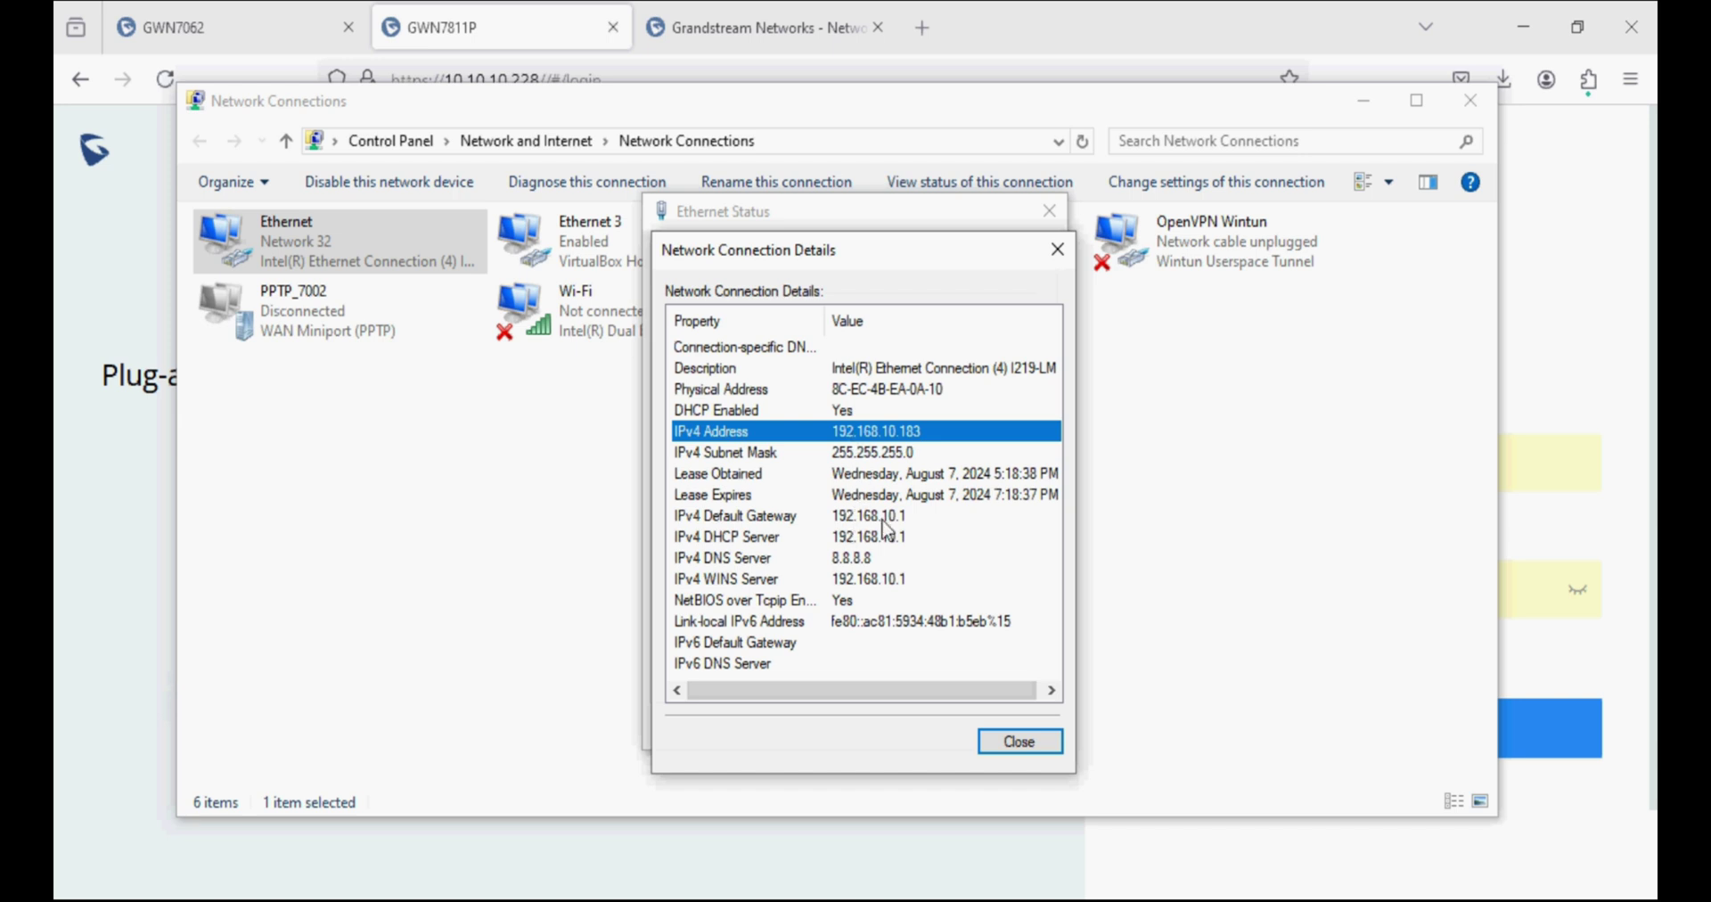
{"action": "left_click", "coordinate": [1009, 745]}
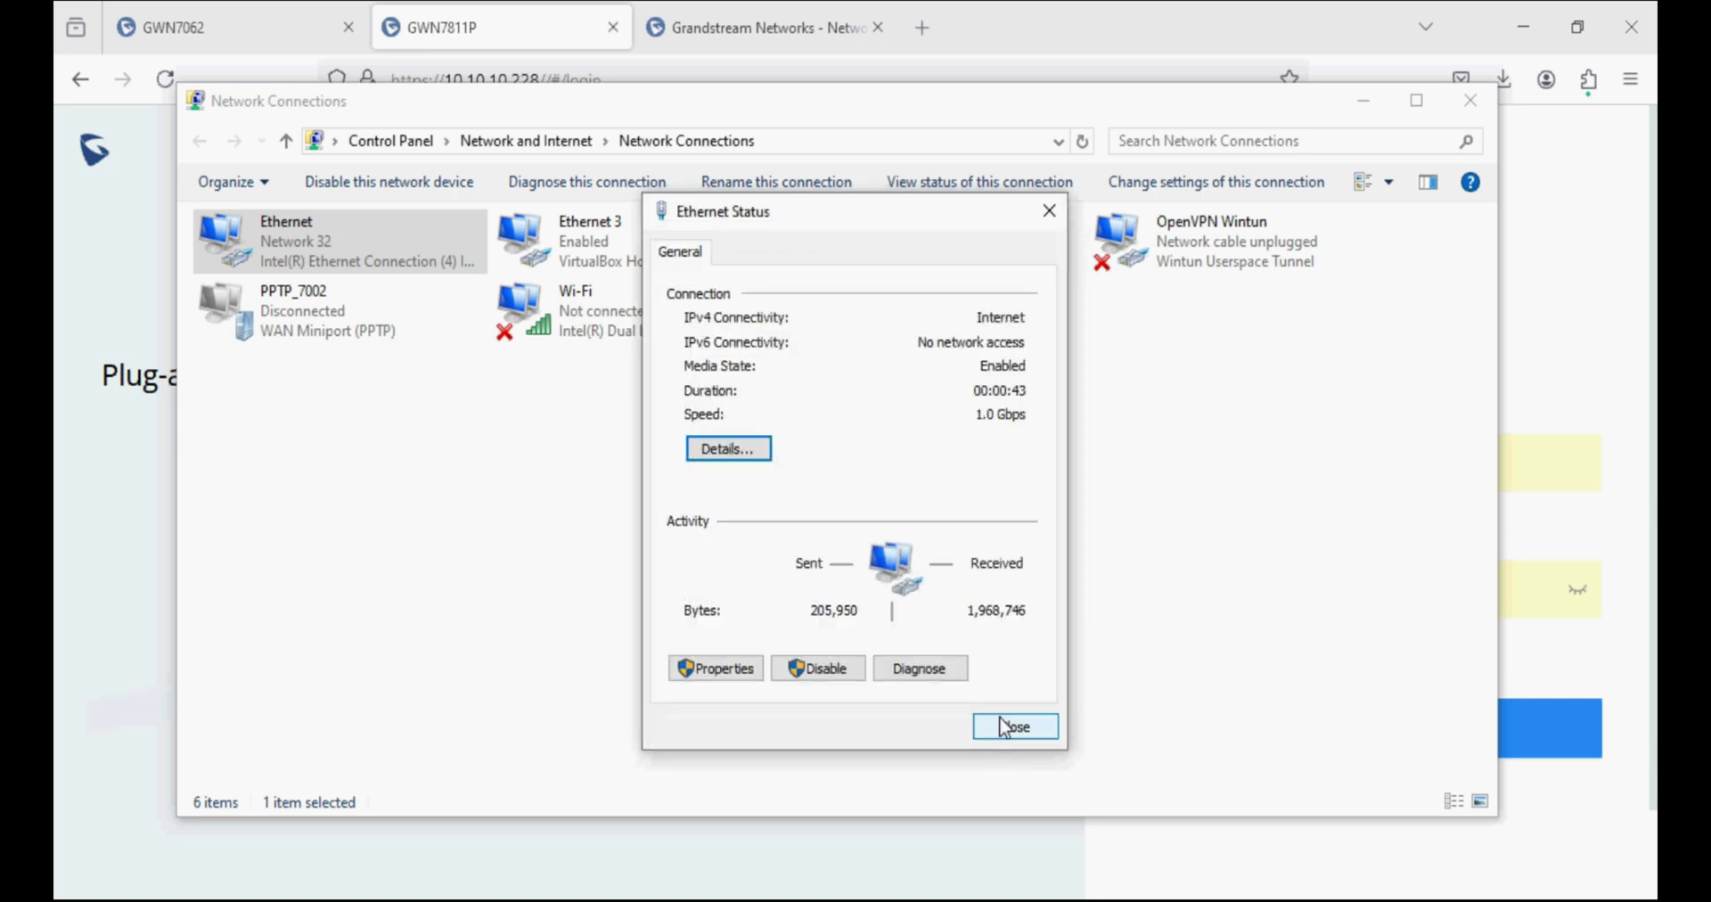
{"action": "left_click", "coordinate": [996, 720]}
{"action": "left_click", "coordinate": [1366, 109]}
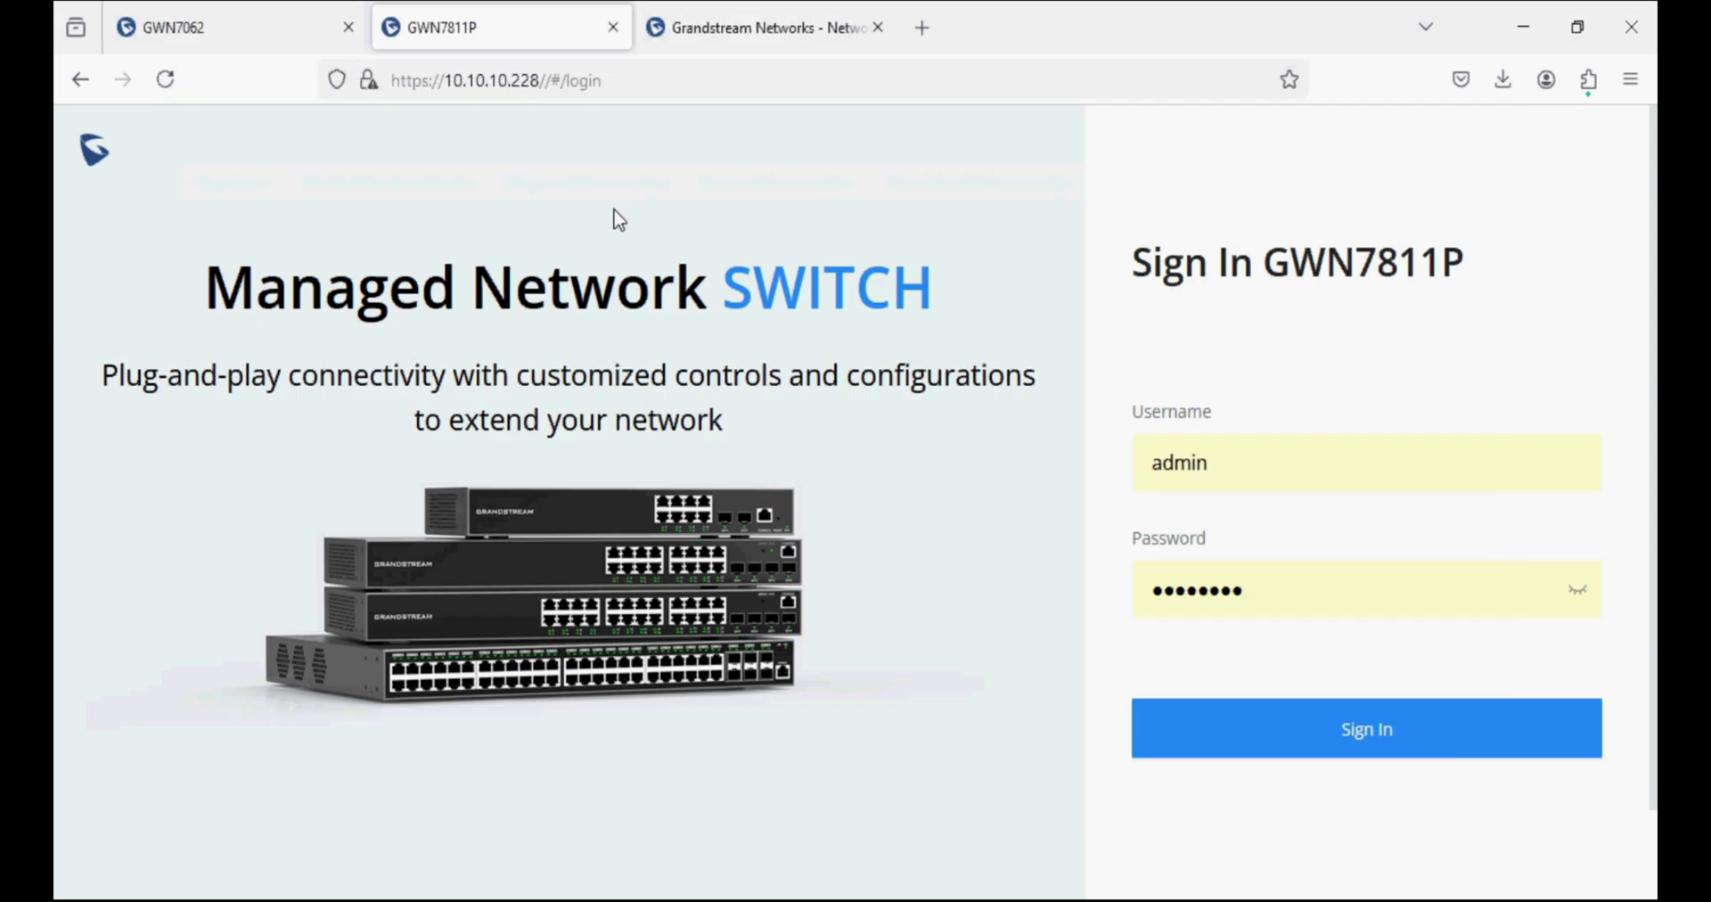
Step: Reload the GWN7811P page, sign in with the prefilled credentials, and view the switch's port information
{"action": "left_click", "coordinate": [165, 79]}
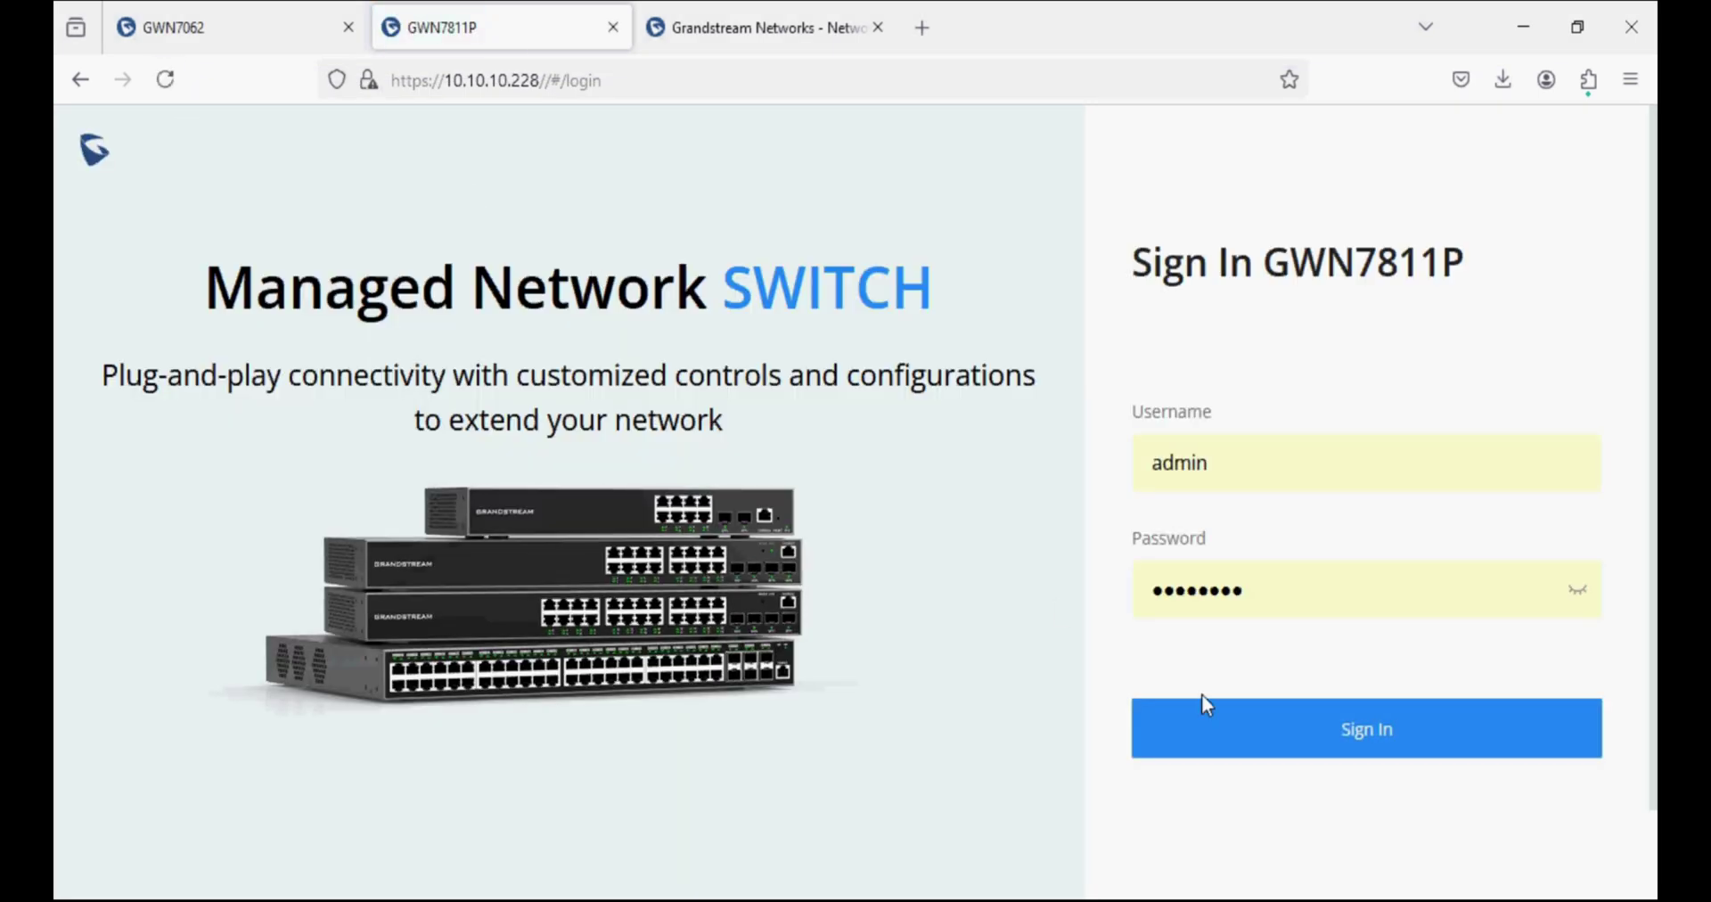
{"action": "left_click", "coordinate": [1210, 704]}
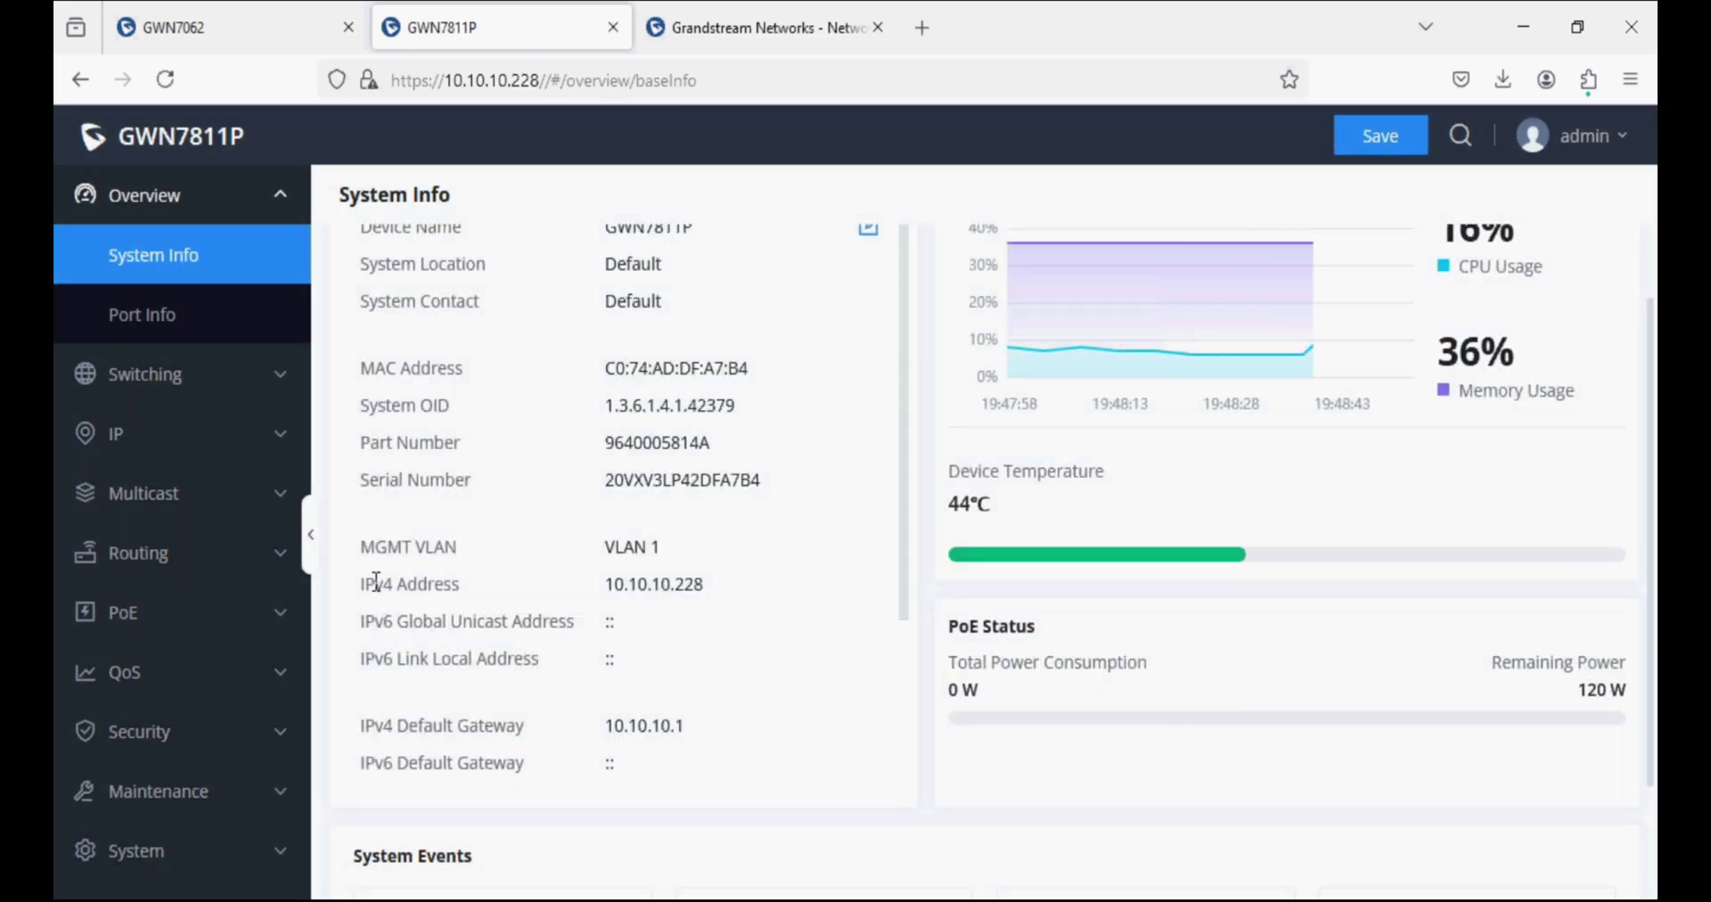
{"action": "left_click", "coordinate": [176, 331]}
{"action": "mouse_move", "coordinate": [764, 431]}
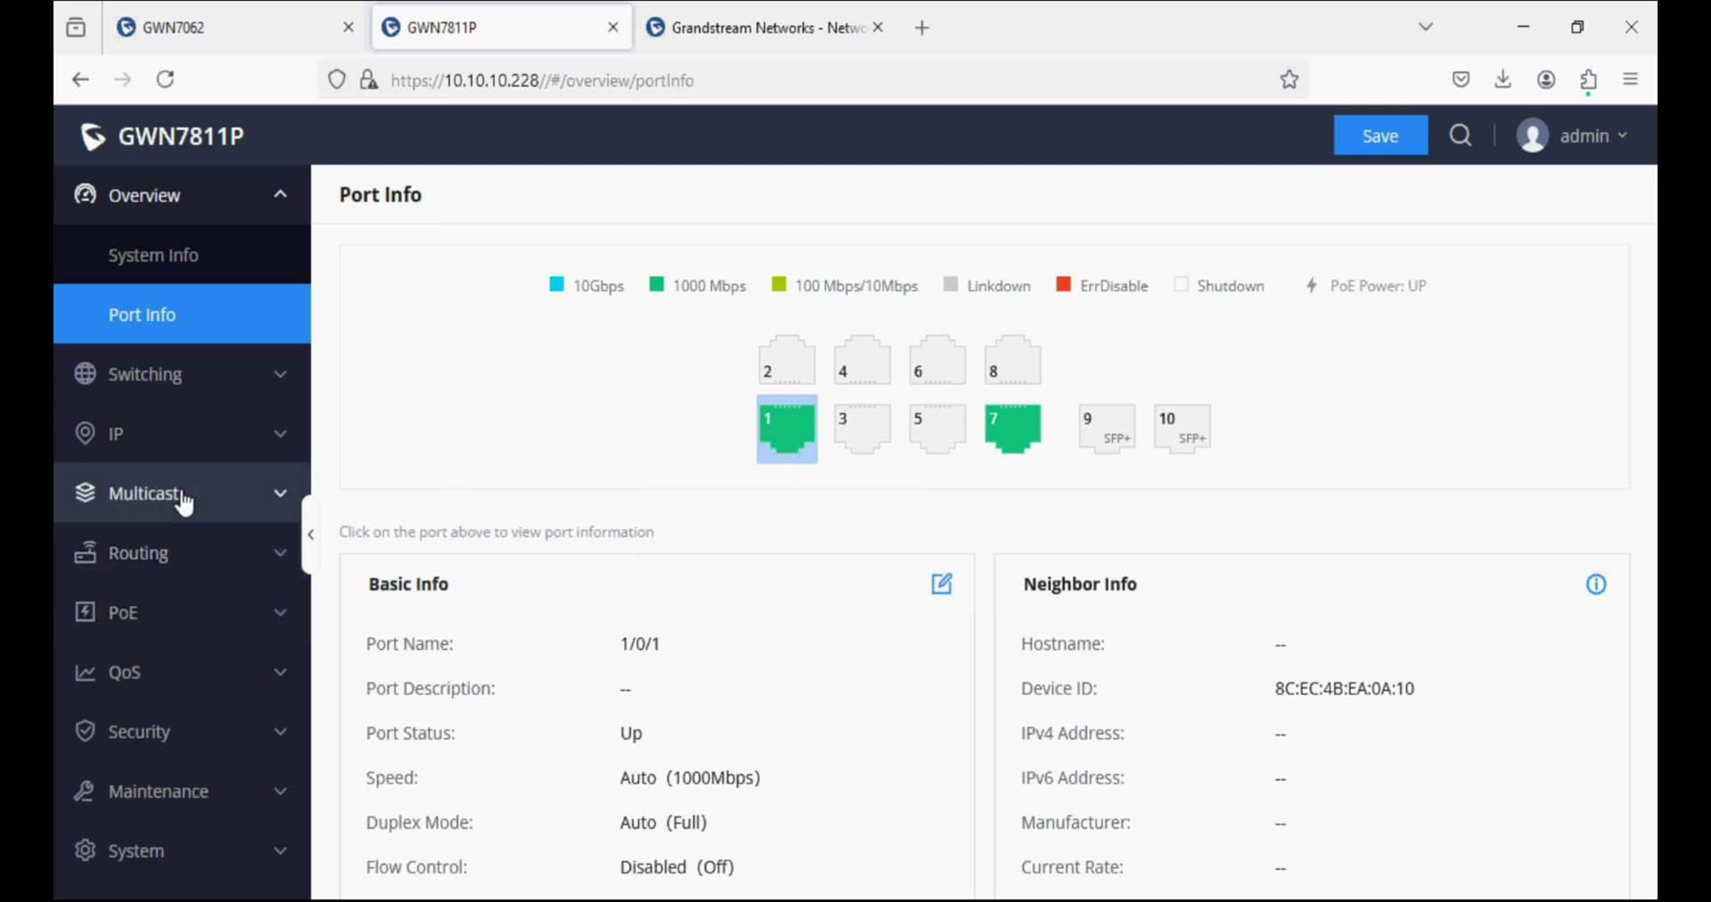
Step: Examine the computer's VLAN 10 entry in the switch's ARP table for its IP address, MAC address and interface
{"action": "left_click", "coordinate": [205, 441]}
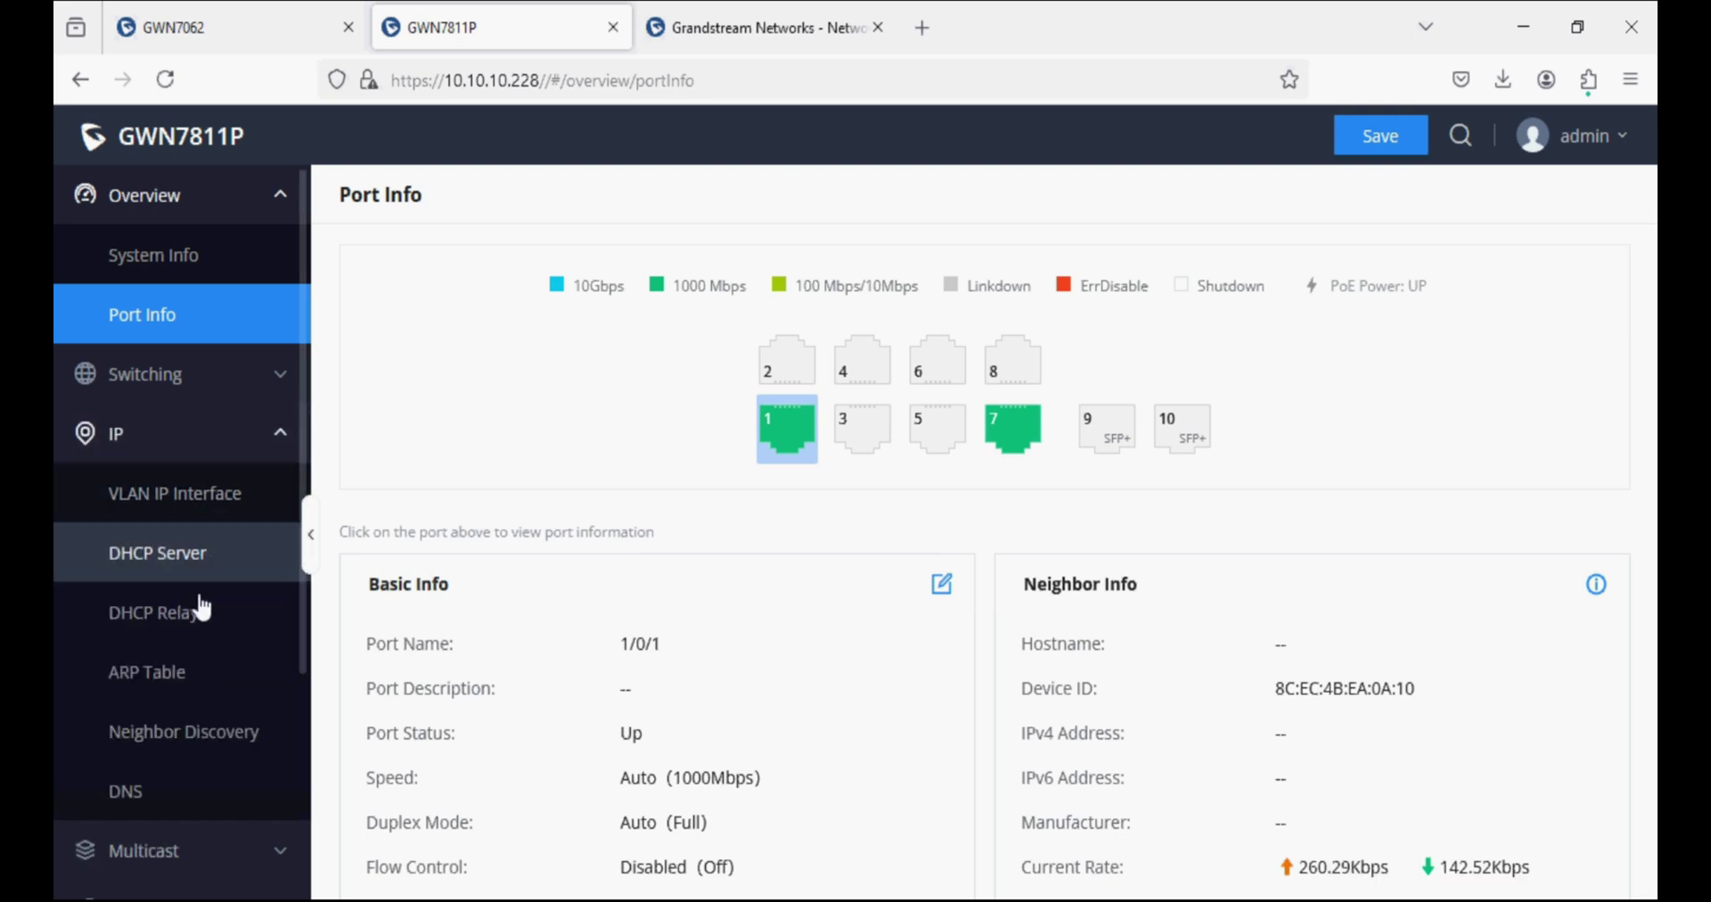
{"action": "left_click", "coordinate": [168, 689]}
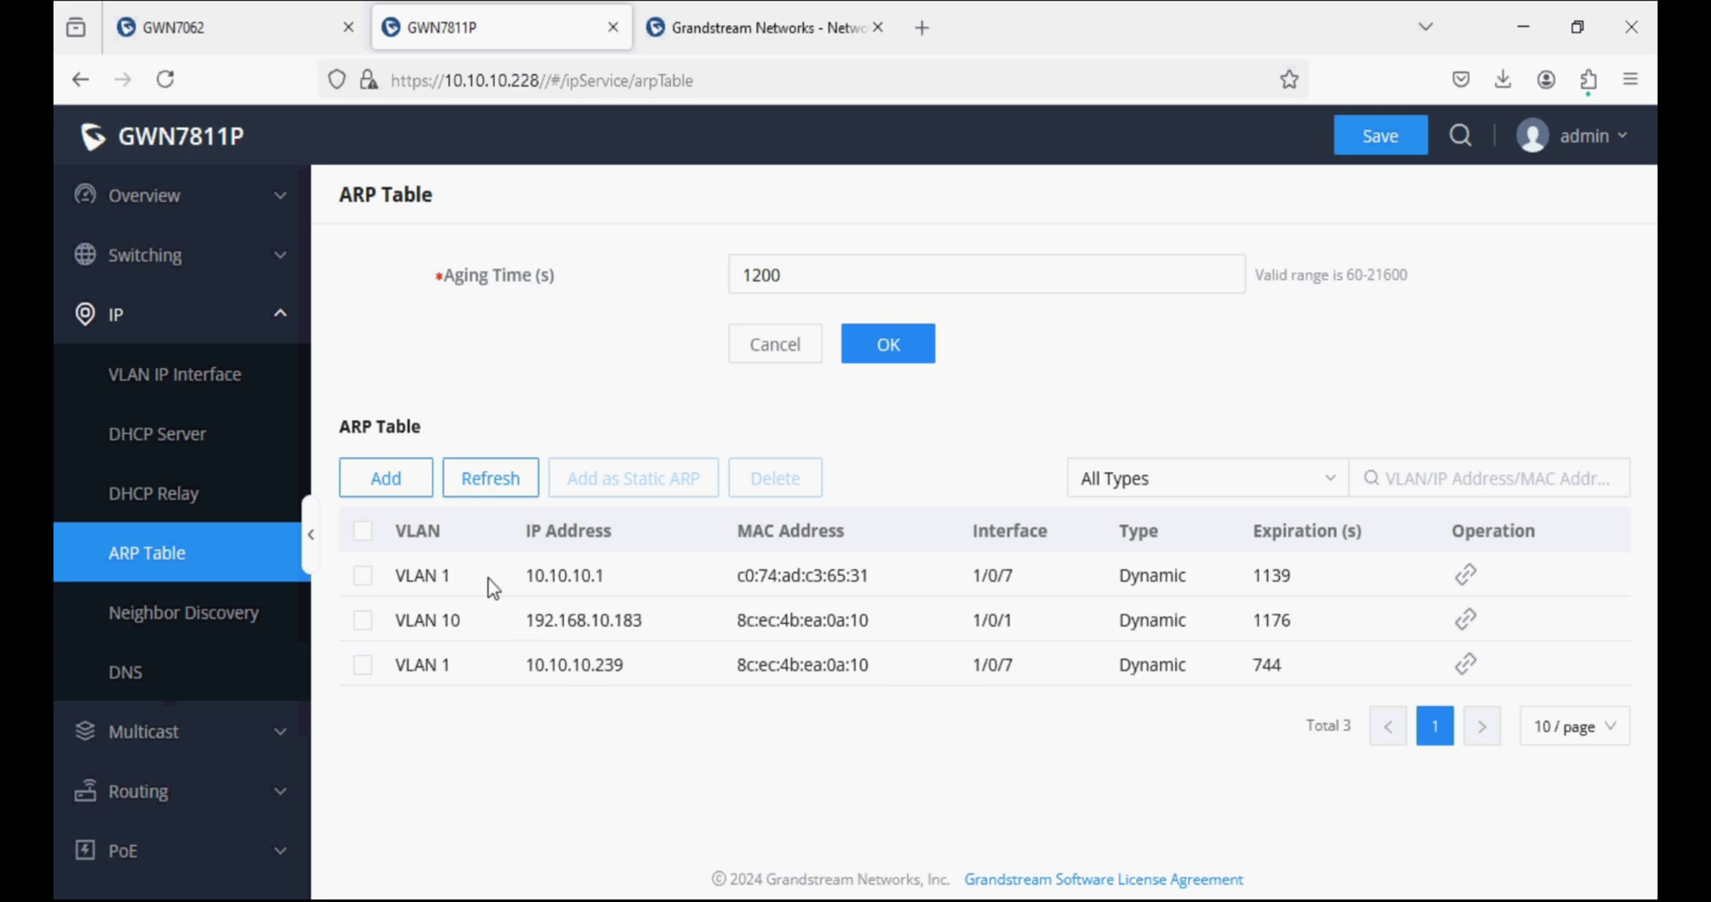
{"action": "left_click_drag", "start_coordinate": [1021, 619], "coordinate": [622, 619]}
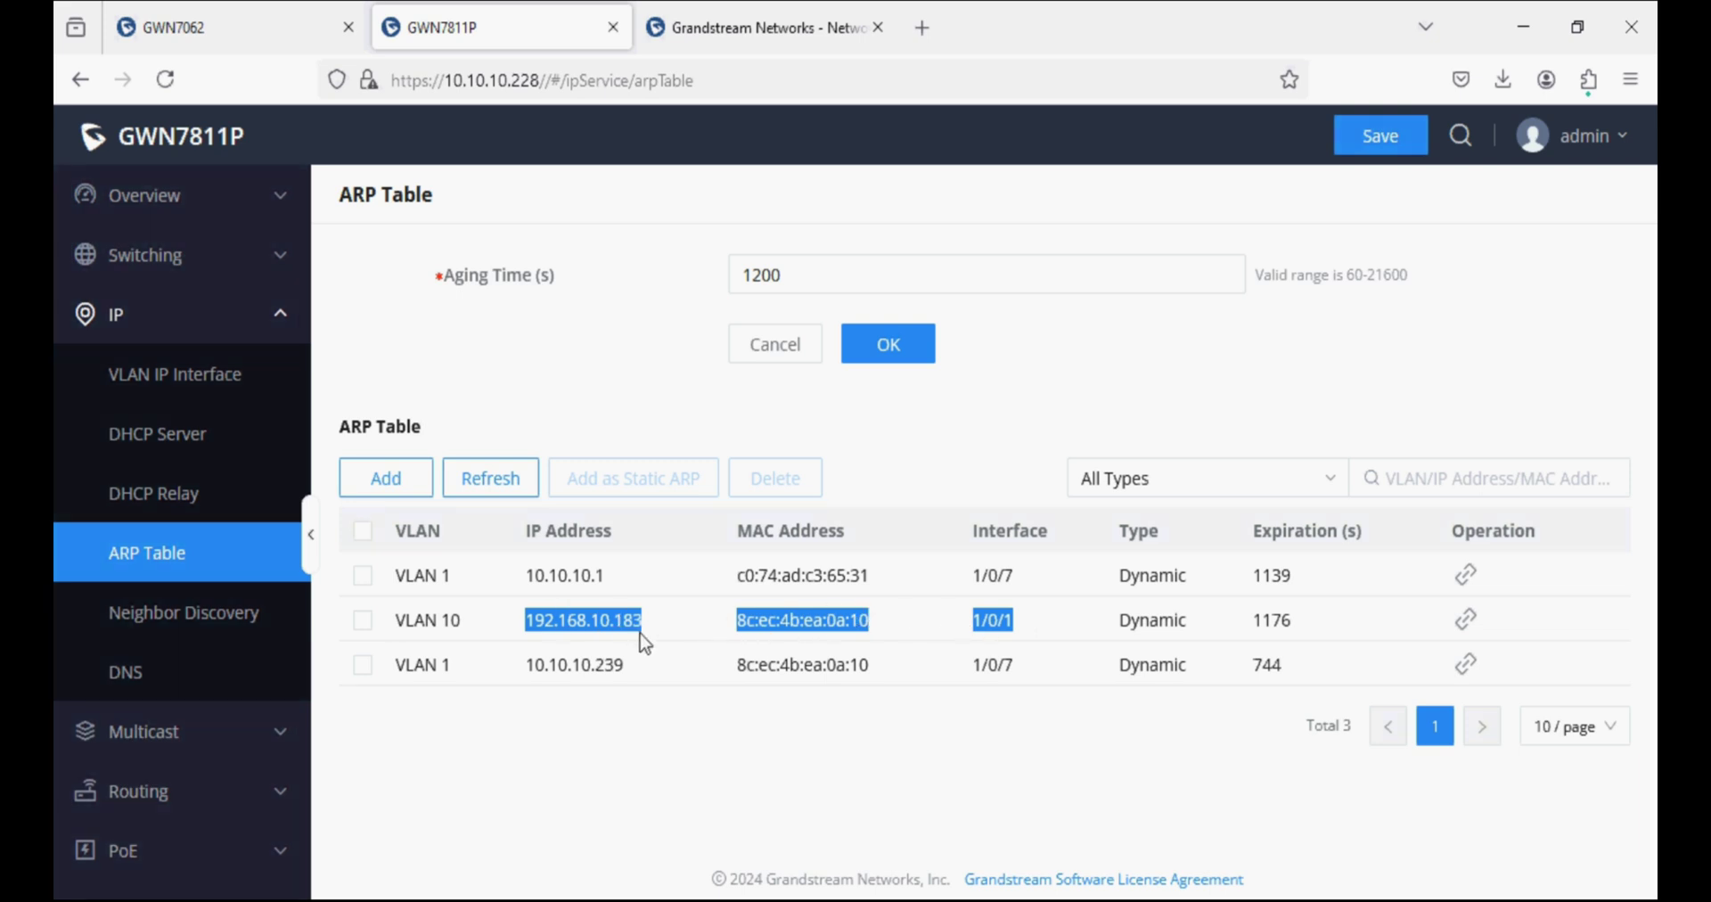
{"action": "left_click", "coordinate": [634, 406]}
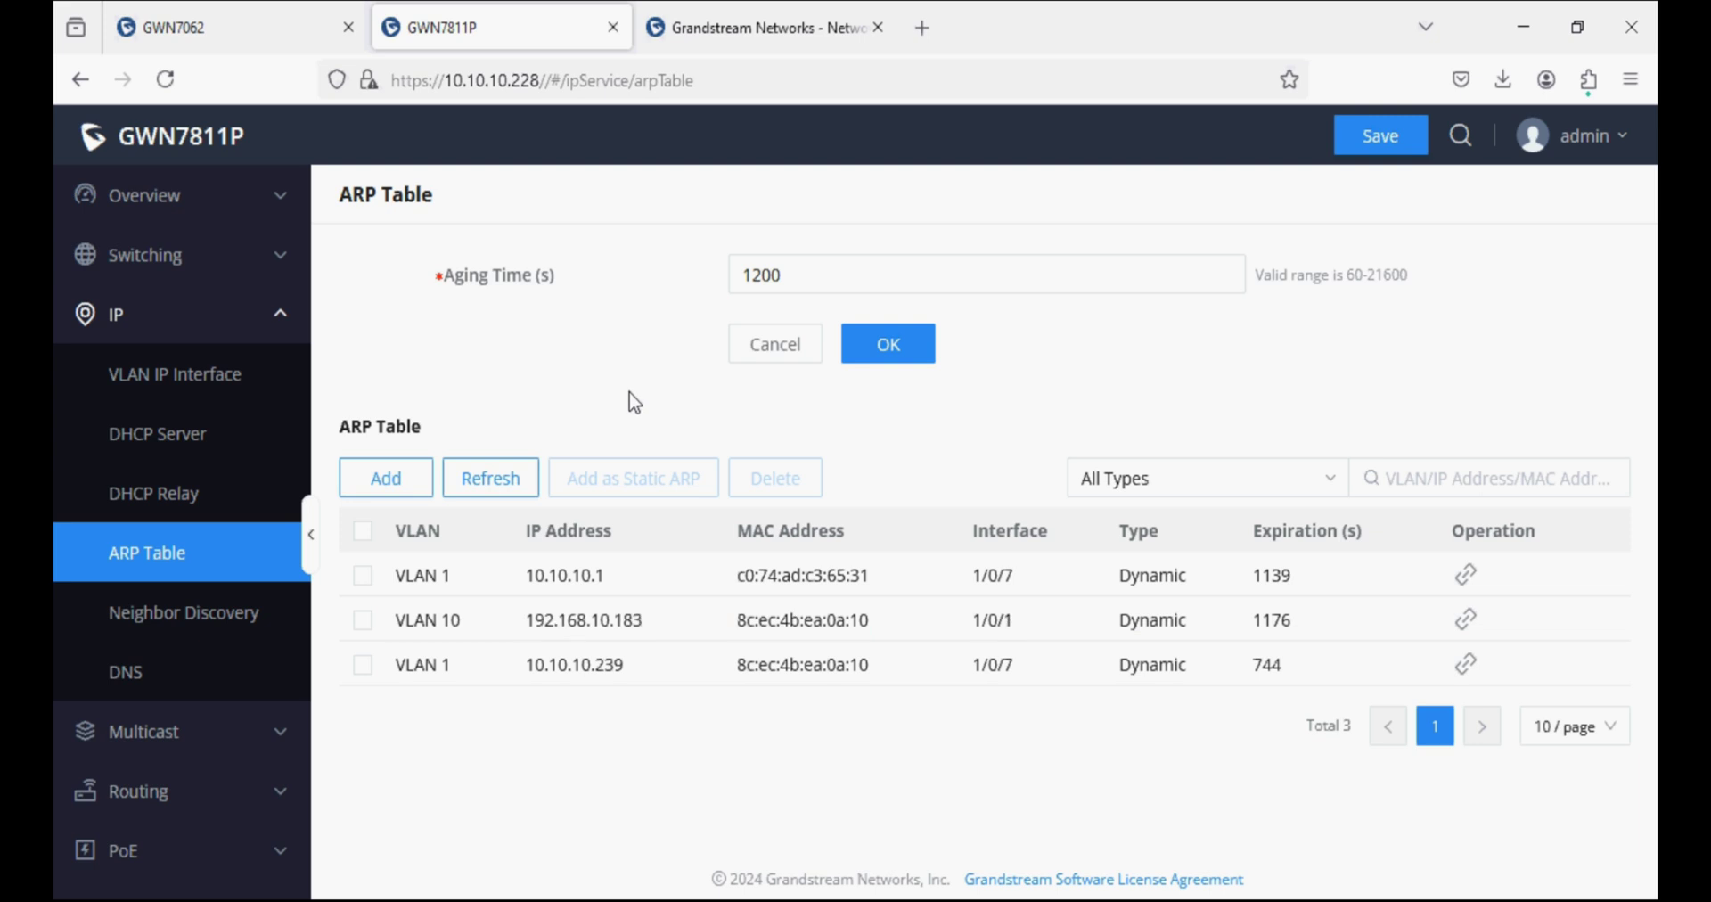
Step: Test internet access by reloading the Grandstream website and opening its Networking Solutions product page
{"action": "left_click", "coordinate": [747, 29]}
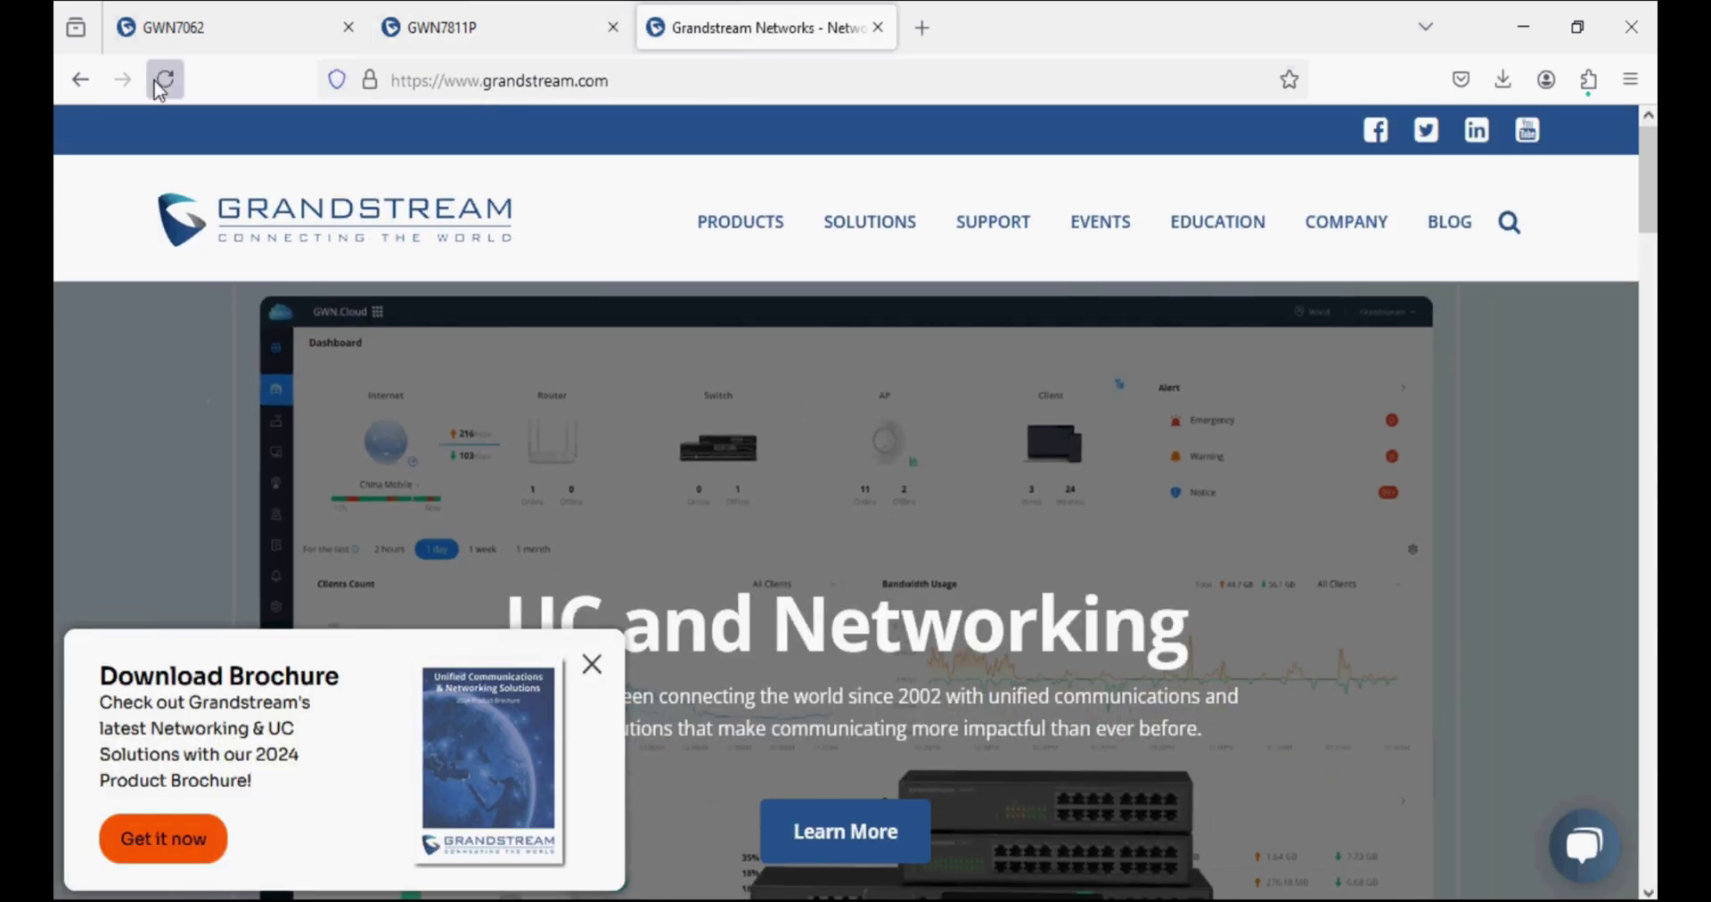
{"action": "left_click", "coordinate": [164, 80]}
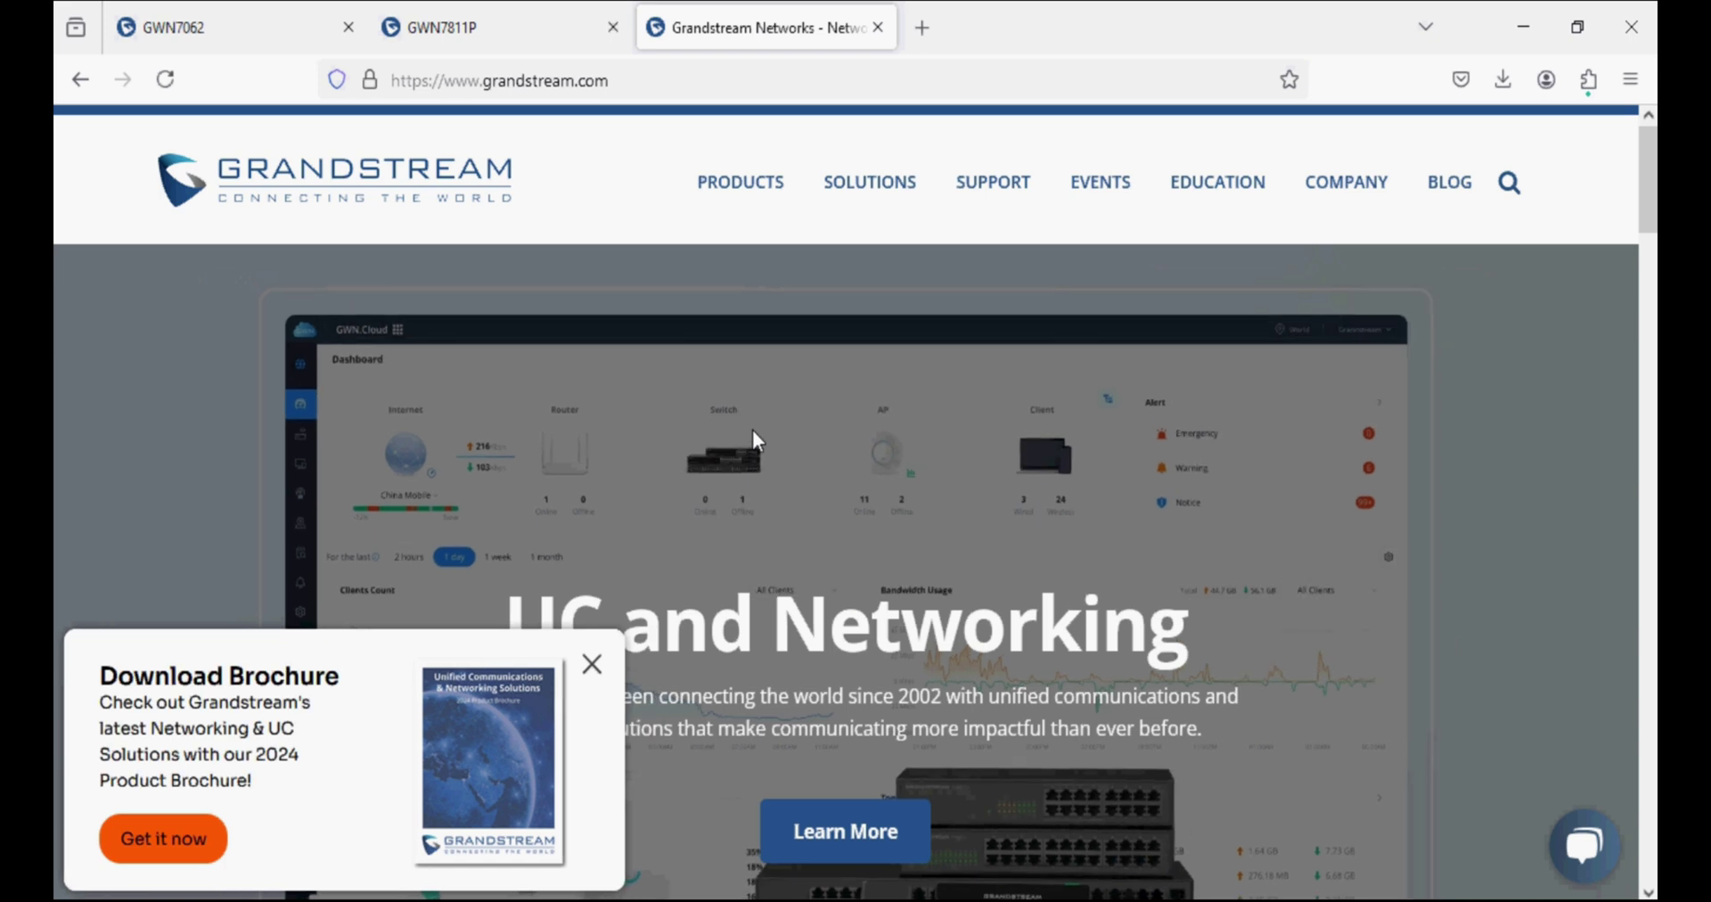
{"action": "mouse_move", "coordinate": [997, 214]}
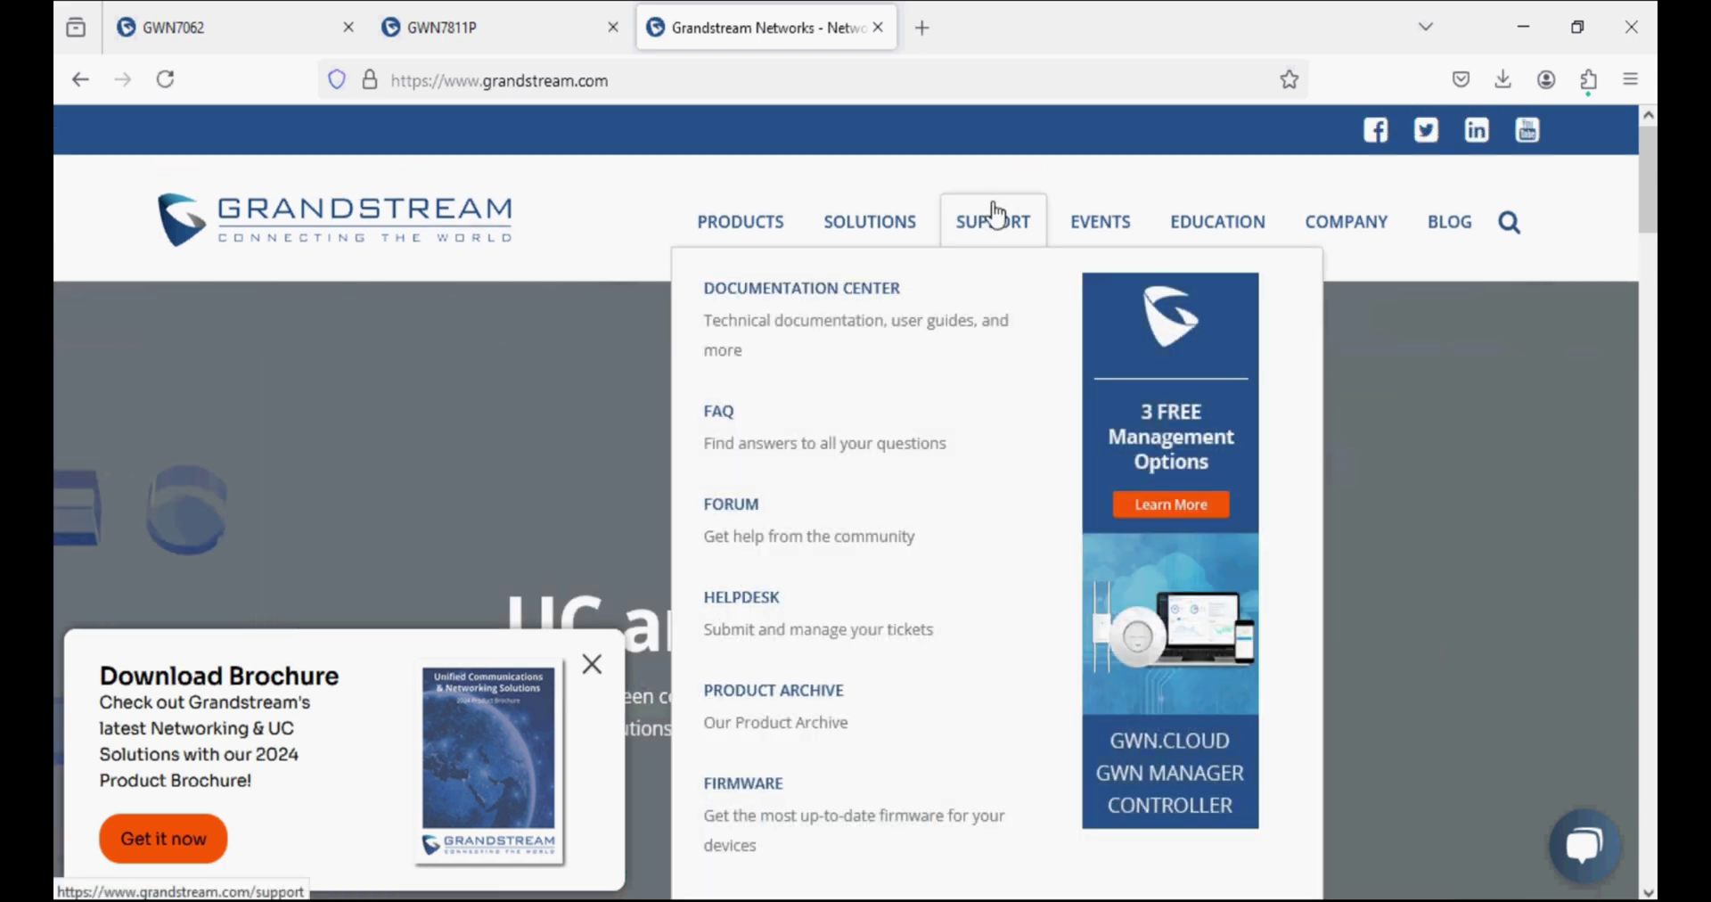
{"action": "mouse_move", "coordinate": [695, 233]}
{"action": "left_click", "coordinate": [686, 277]}
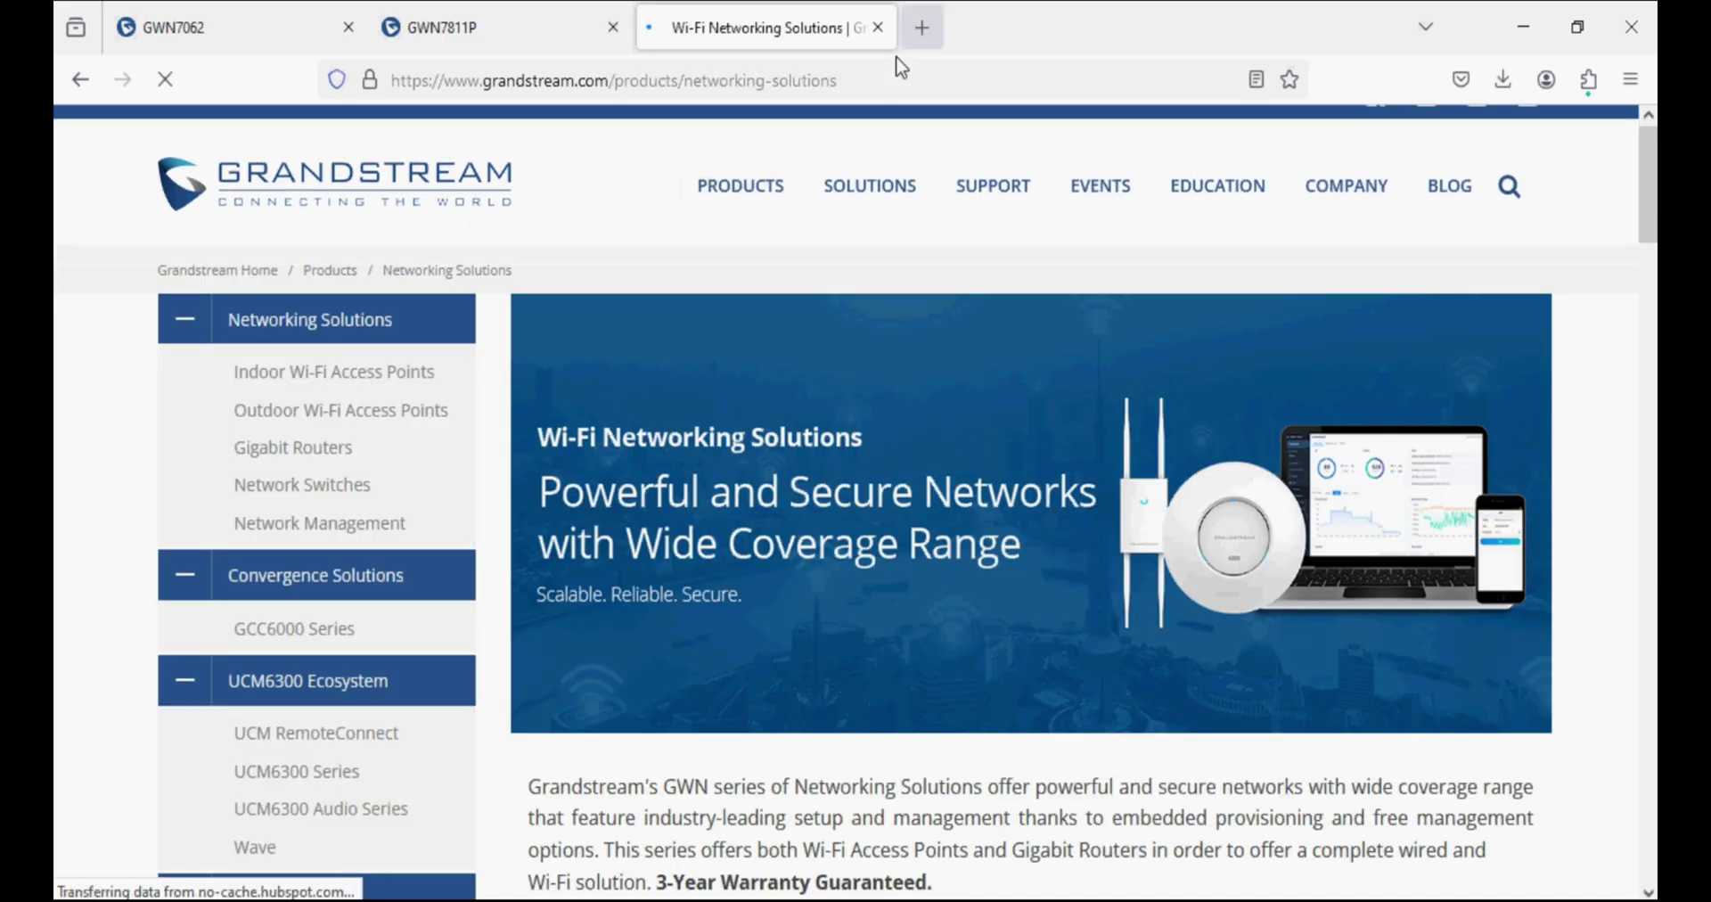
Step: Test internet access by searching the web for "voip knowledge youtube" in a new tab, viewing the VoIP knowledge YouTube channel, and closing the tab
{"action": "left_click", "coordinate": [922, 27]}
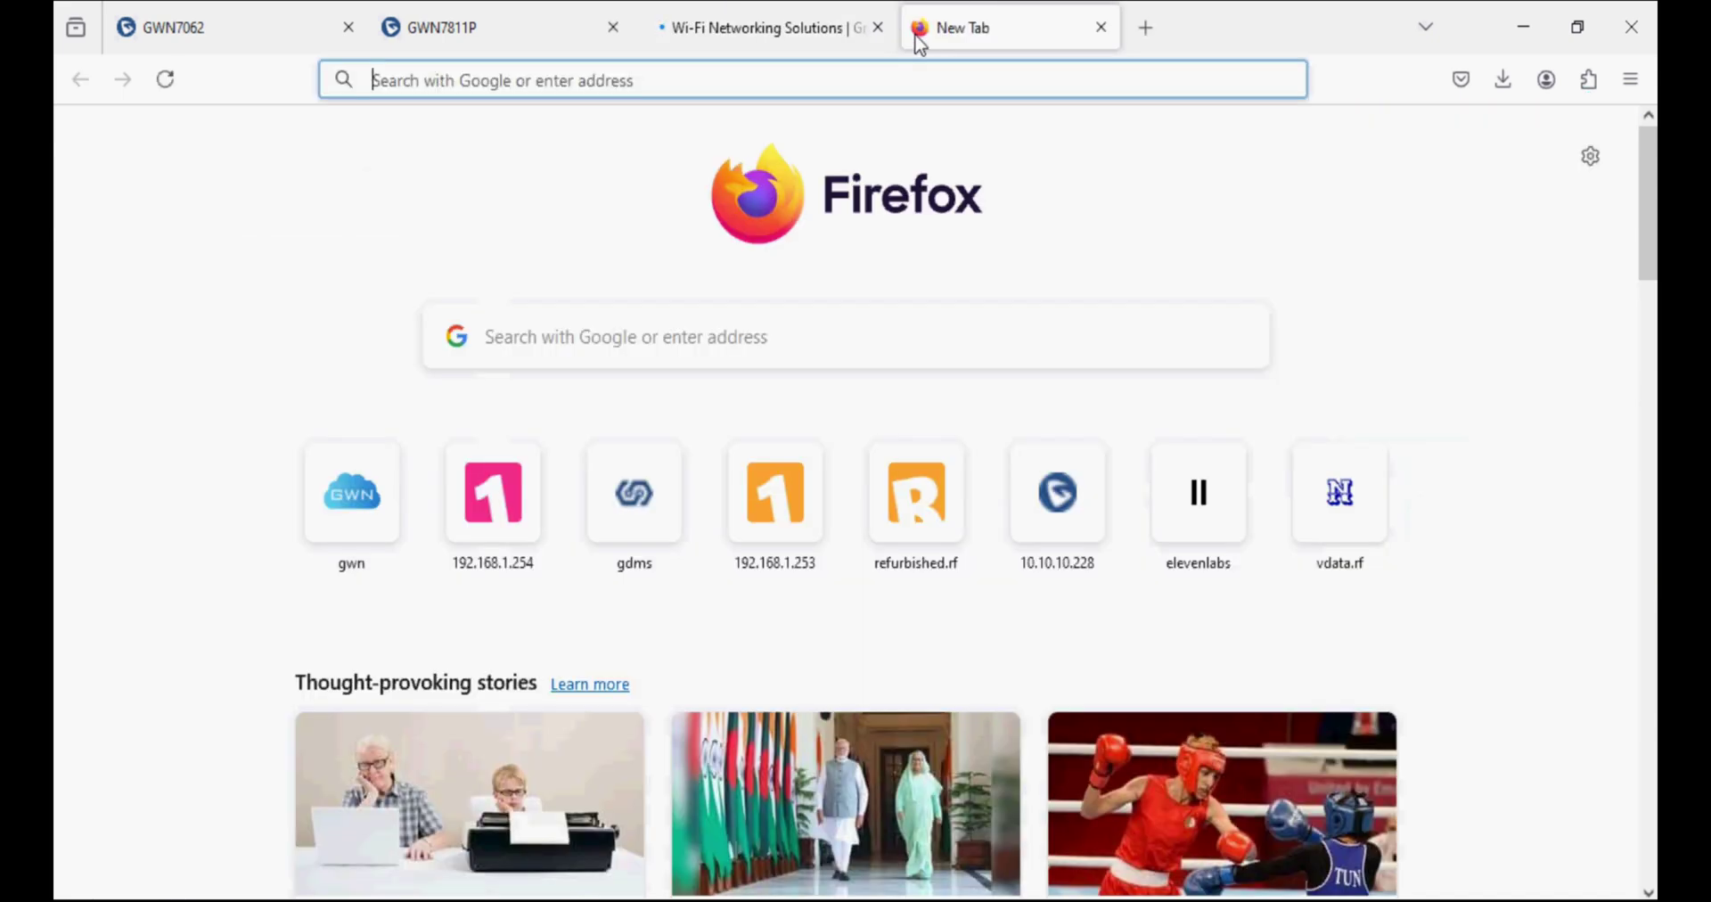
{"action": "type", "text": "voip"}
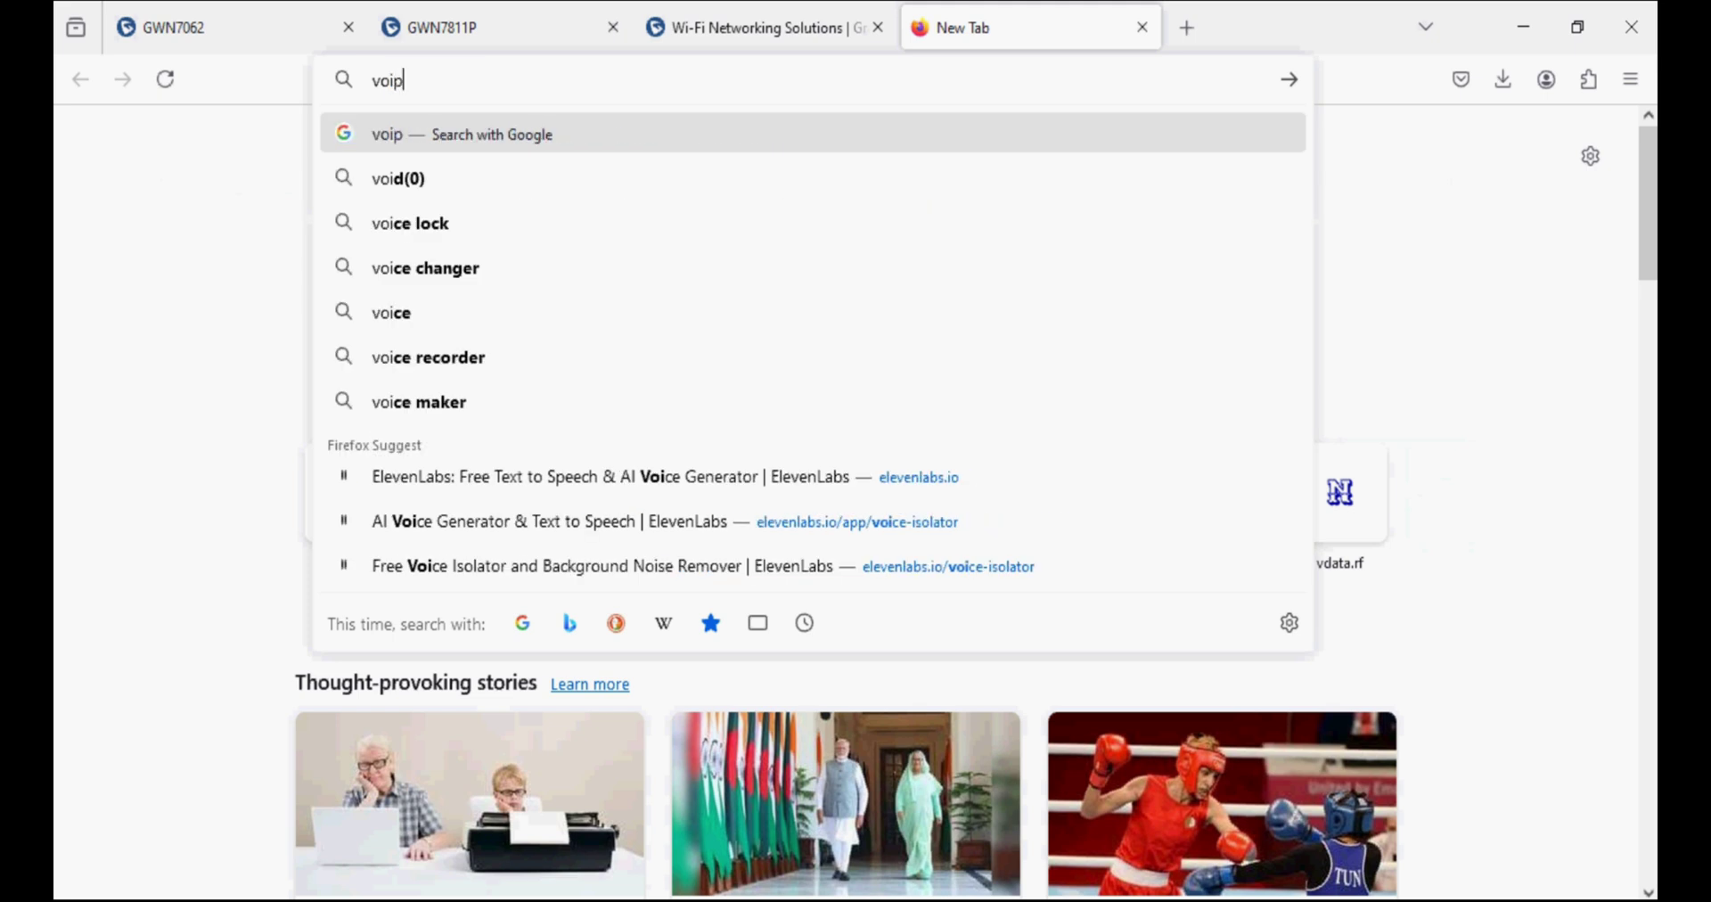
{"action": "type", "text": " knowledge"}
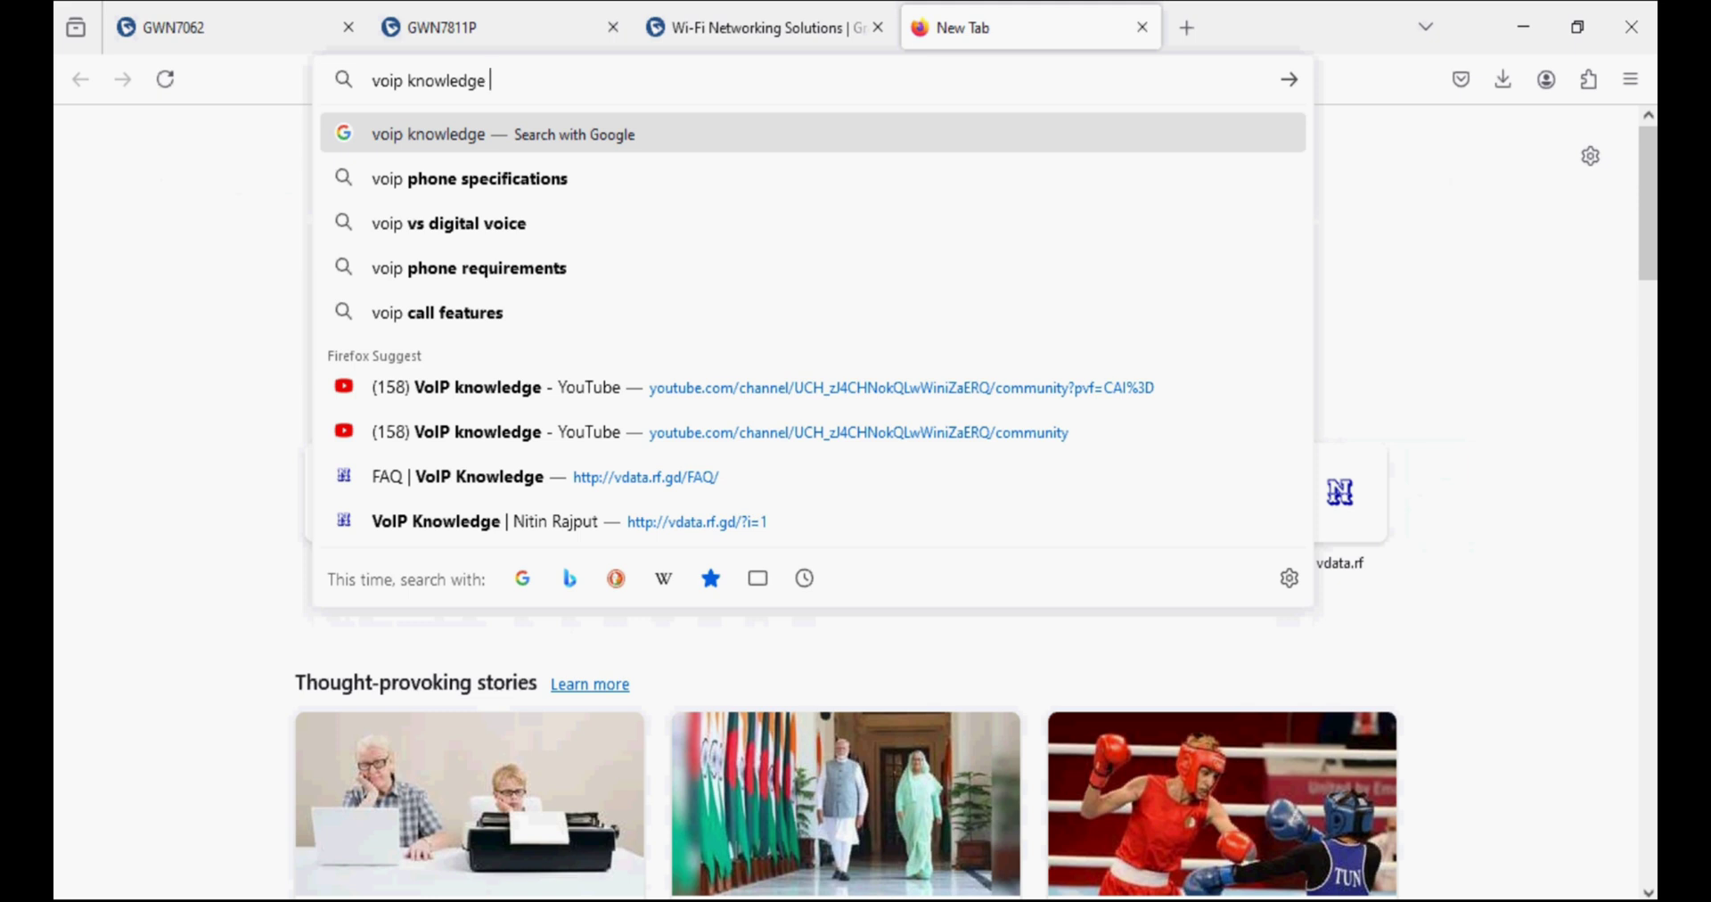
{"action": "type", "text": " youtube"}
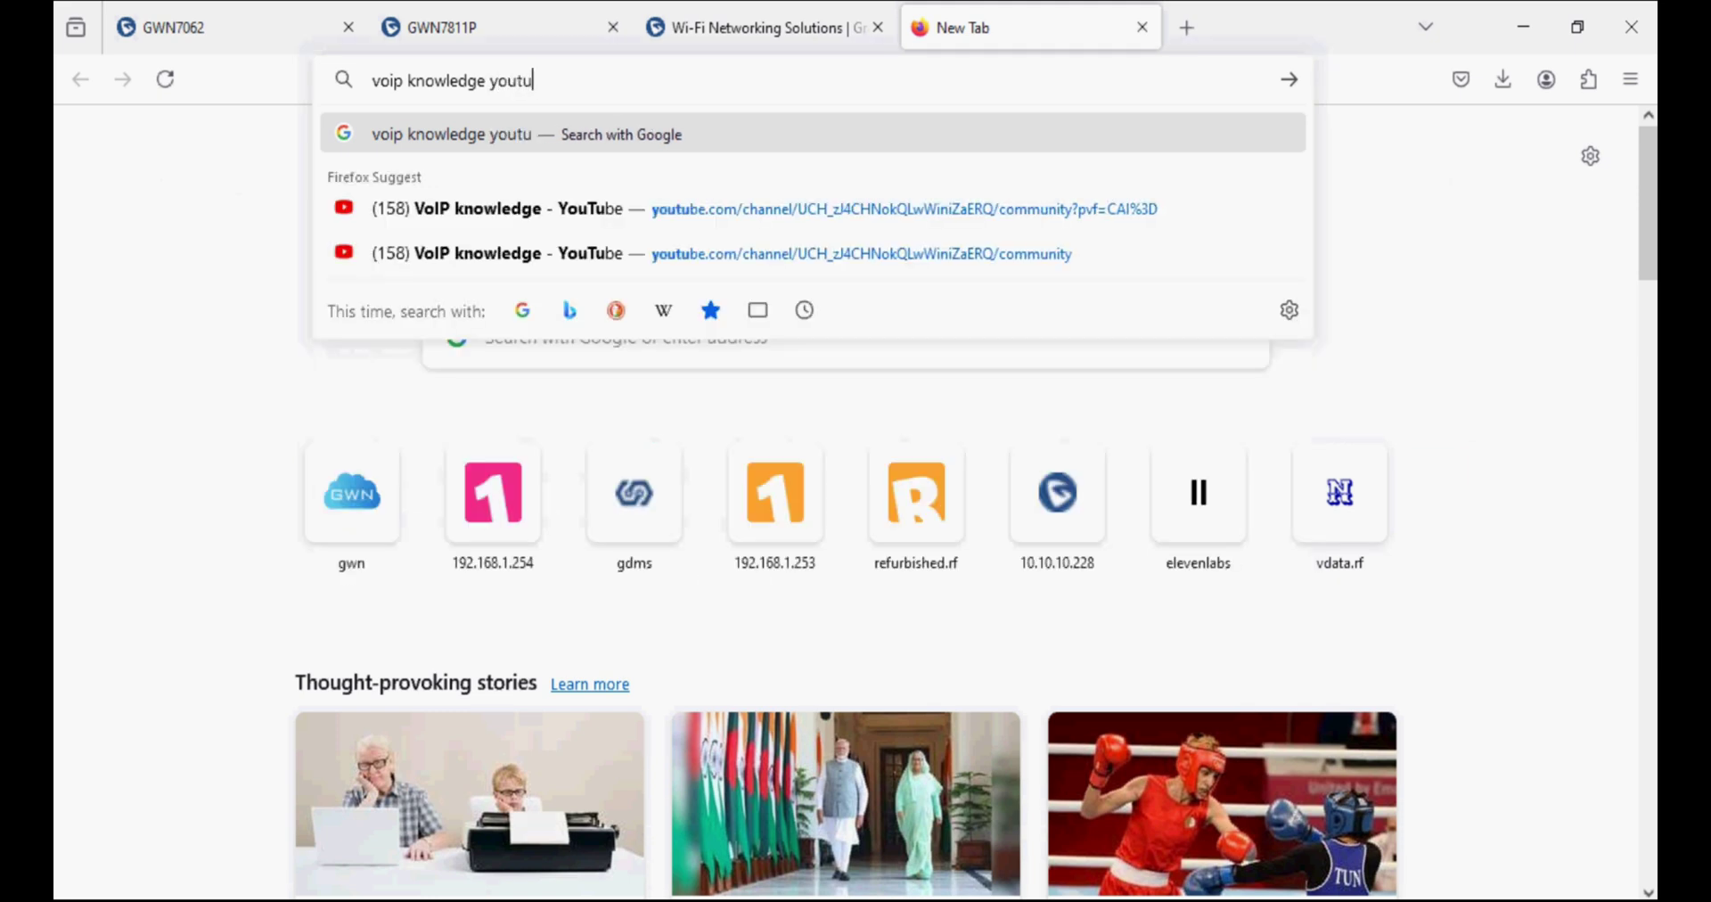
{"action": "key", "text": "Return"}
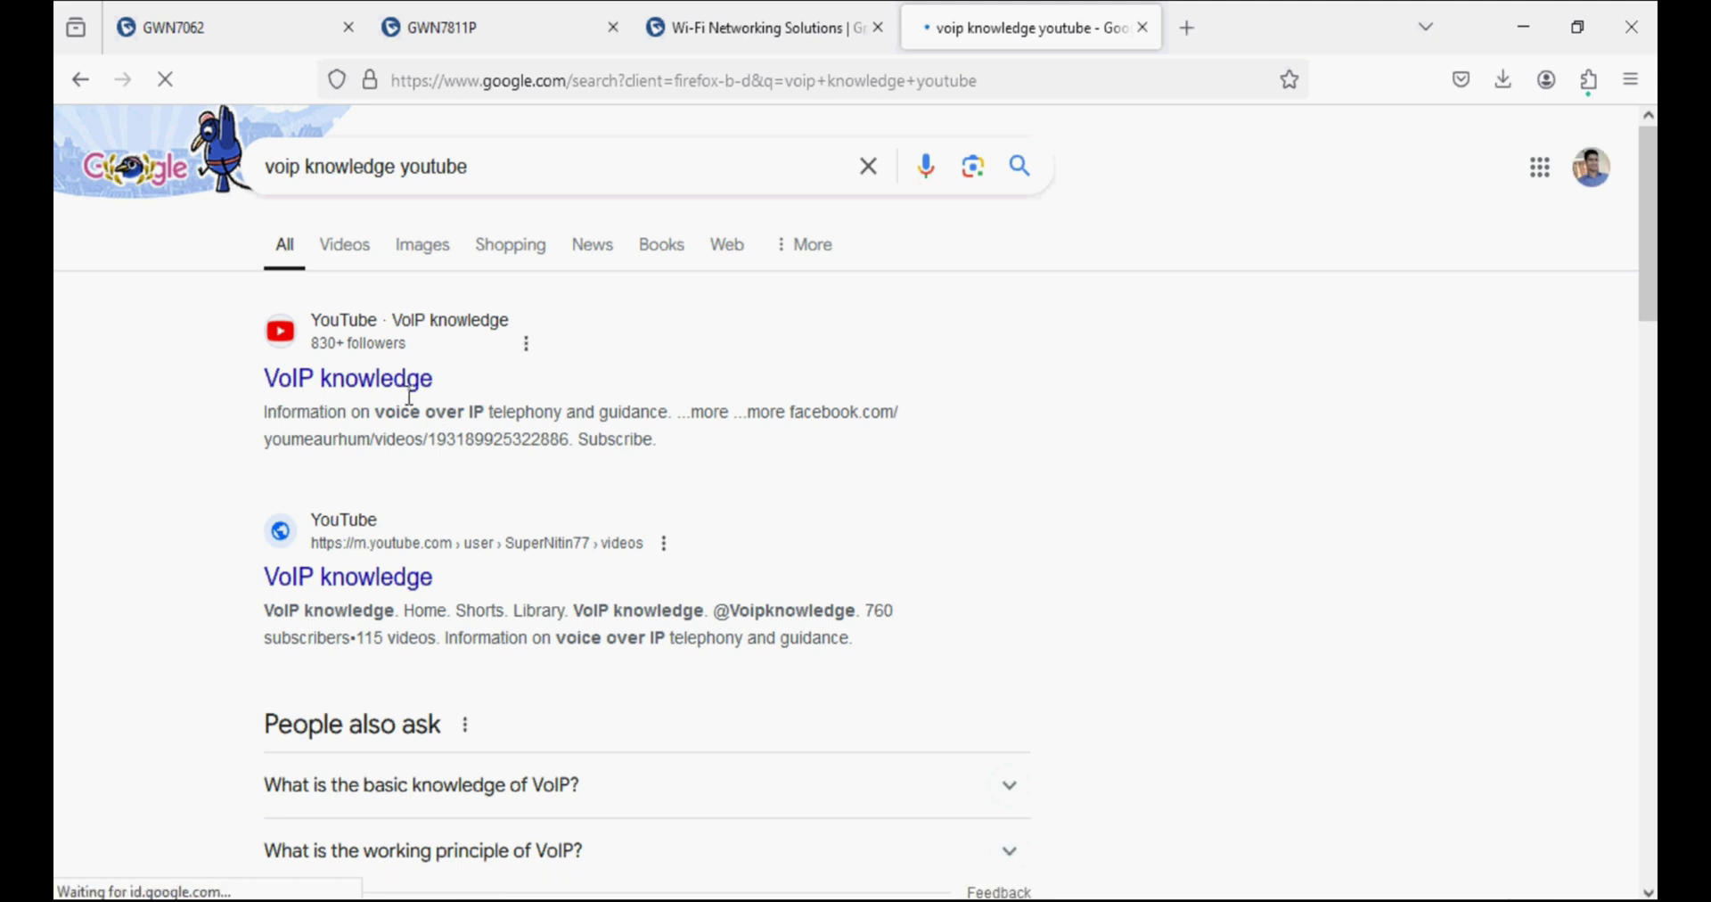
{"action": "left_click", "coordinate": [402, 404]}
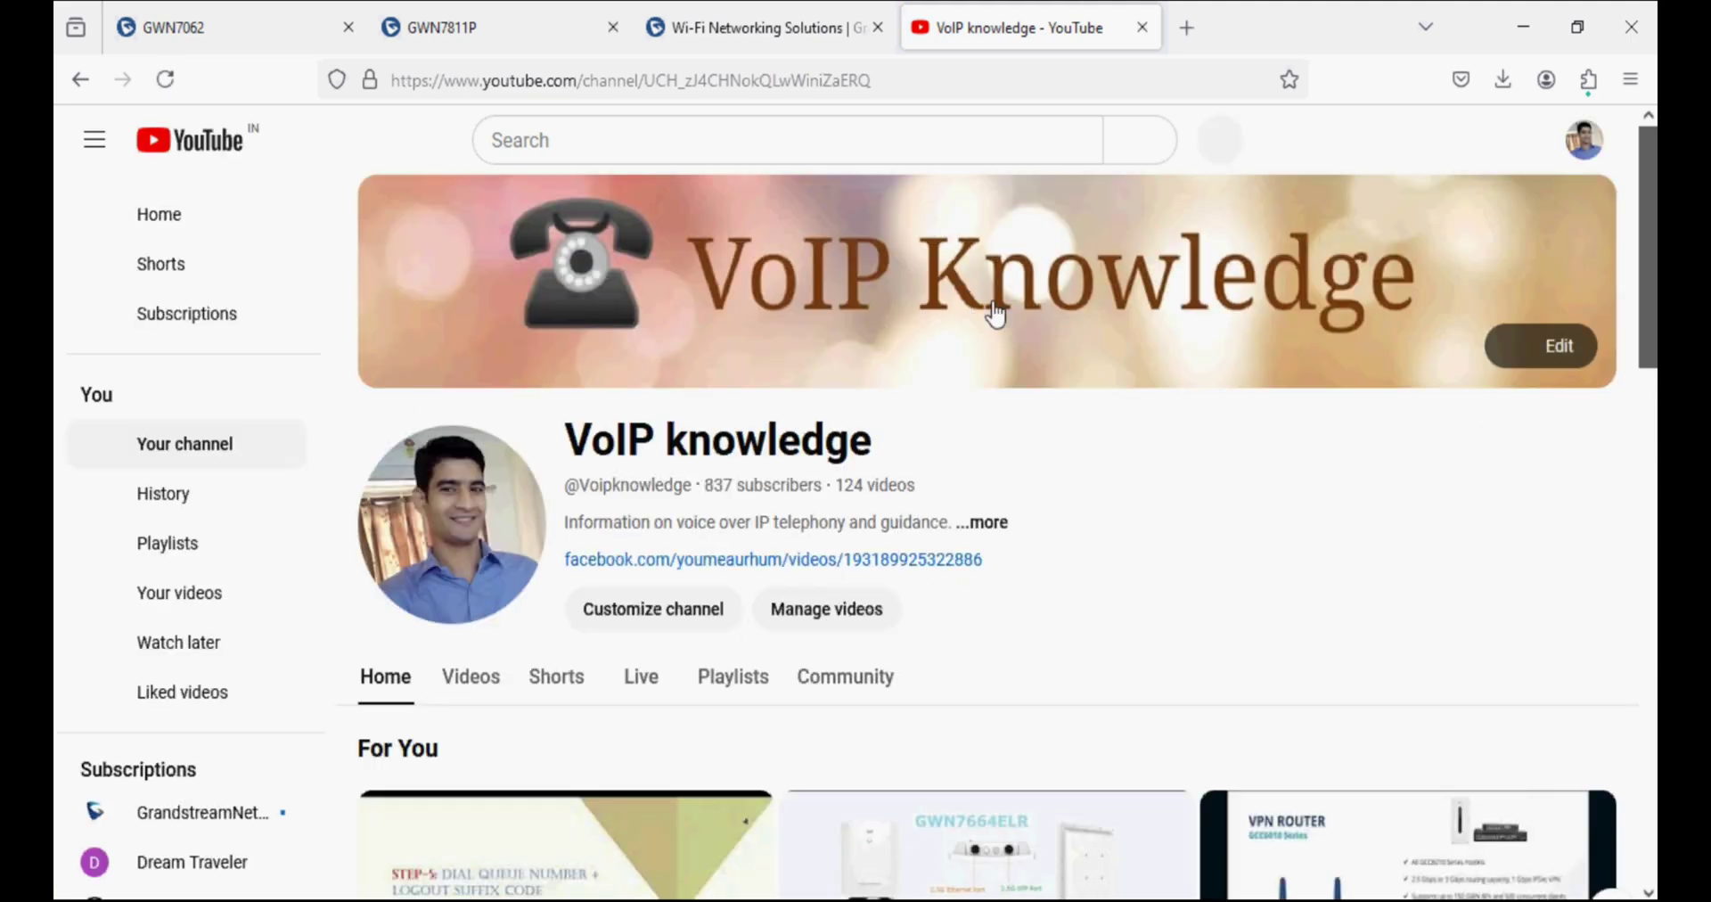
{"action": "scroll", "coordinate": [1007, 309], "scroll_direction": "down", "scroll_amount": 2}
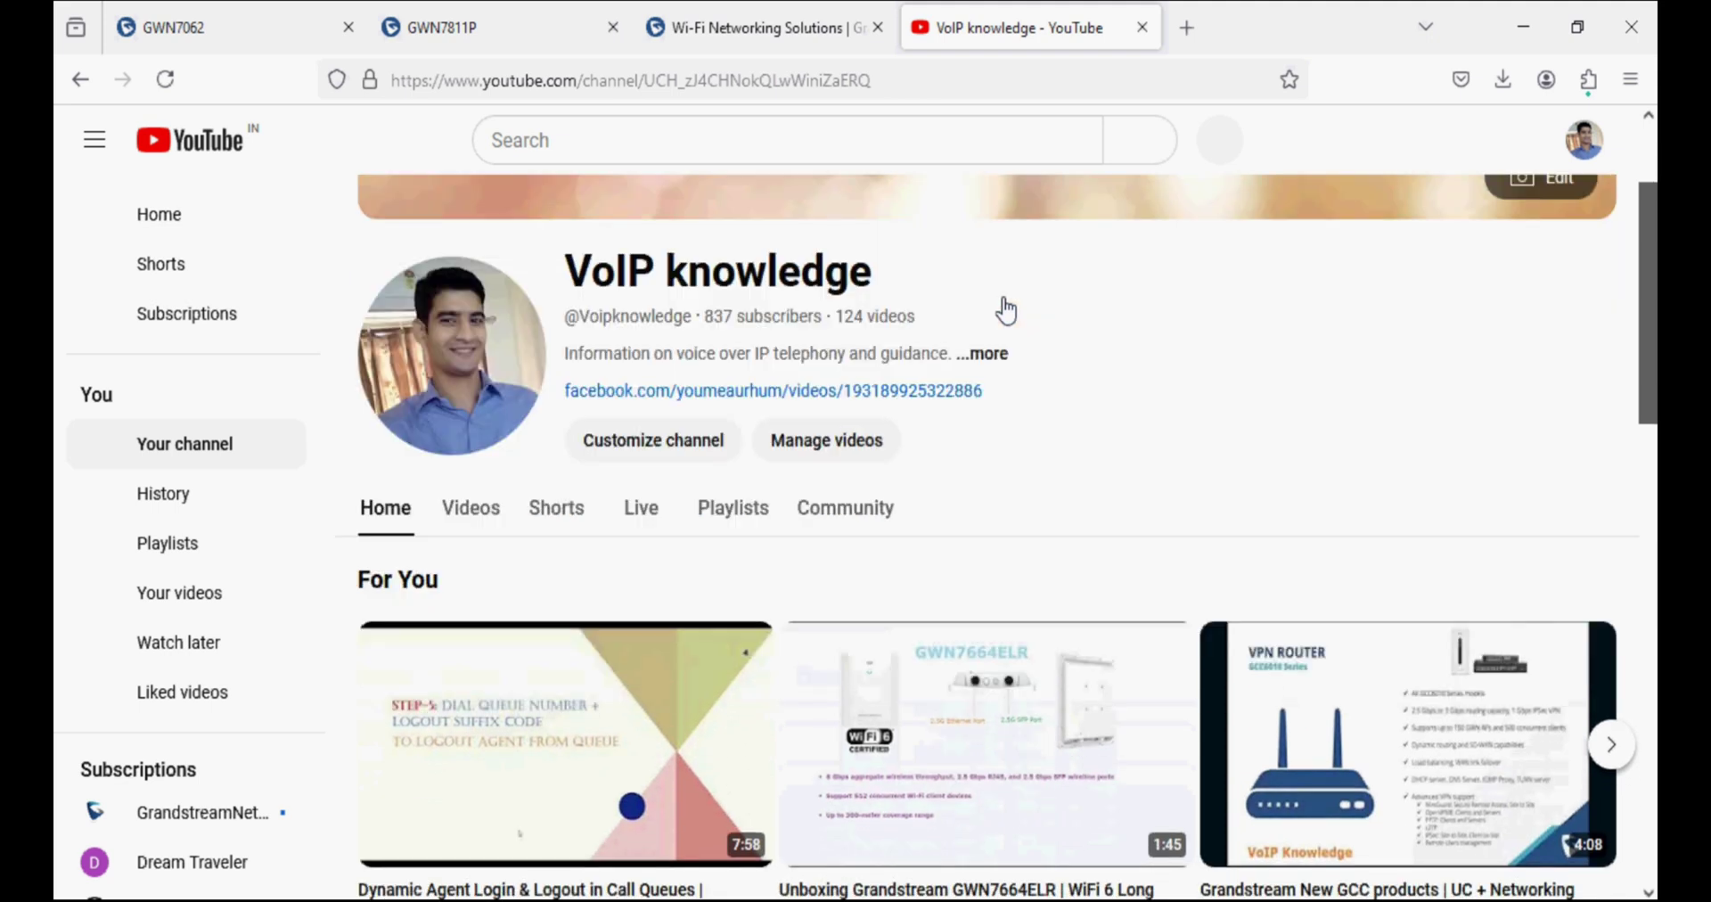
{"action": "scroll", "coordinate": [1007, 309], "scroll_direction": "up", "scroll_amount": 2}
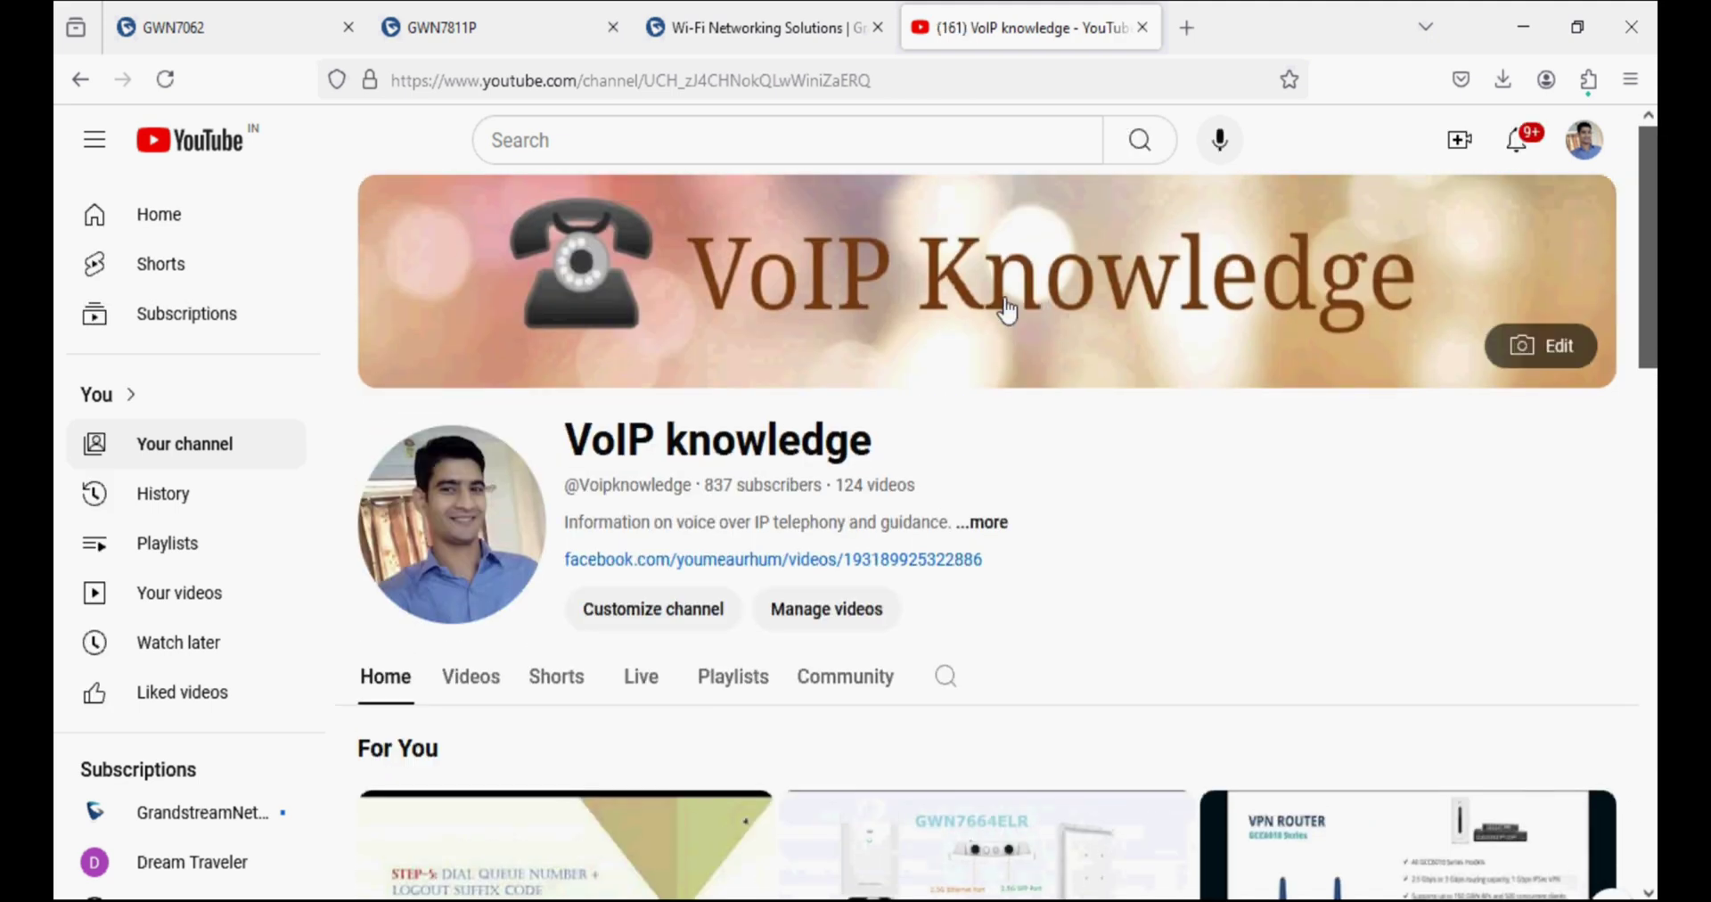
{"action": "left_click", "coordinate": [1142, 30]}
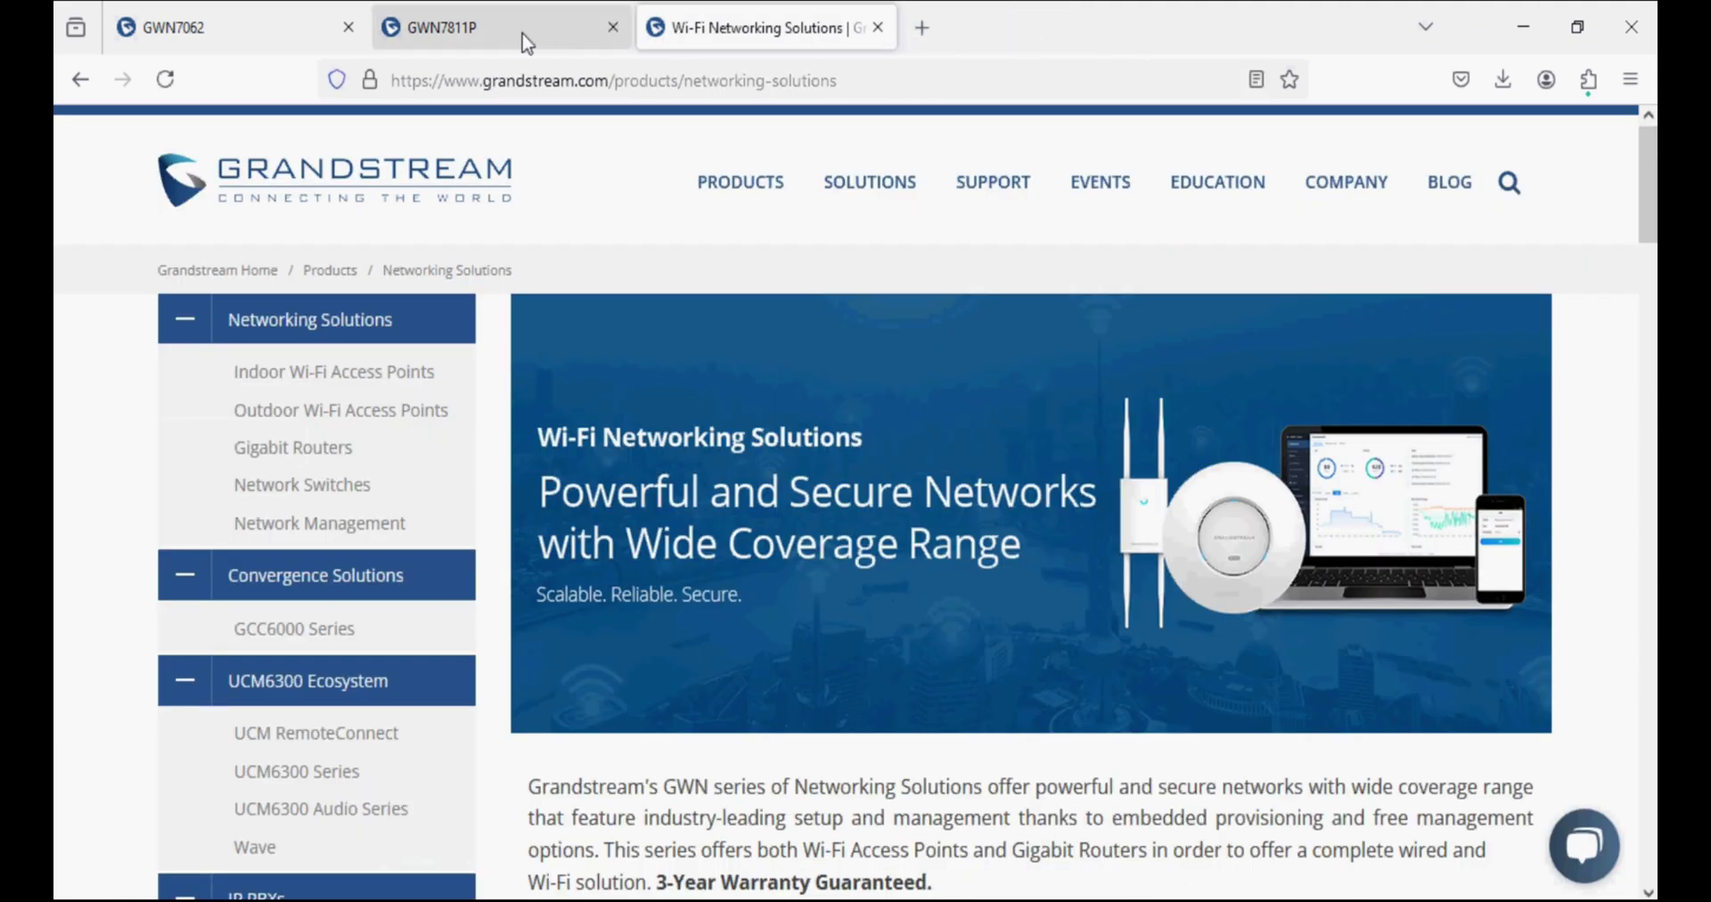
Step: Return to the GWN7811P switch page and view its port information
{"action": "left_click", "coordinate": [389, 27]}
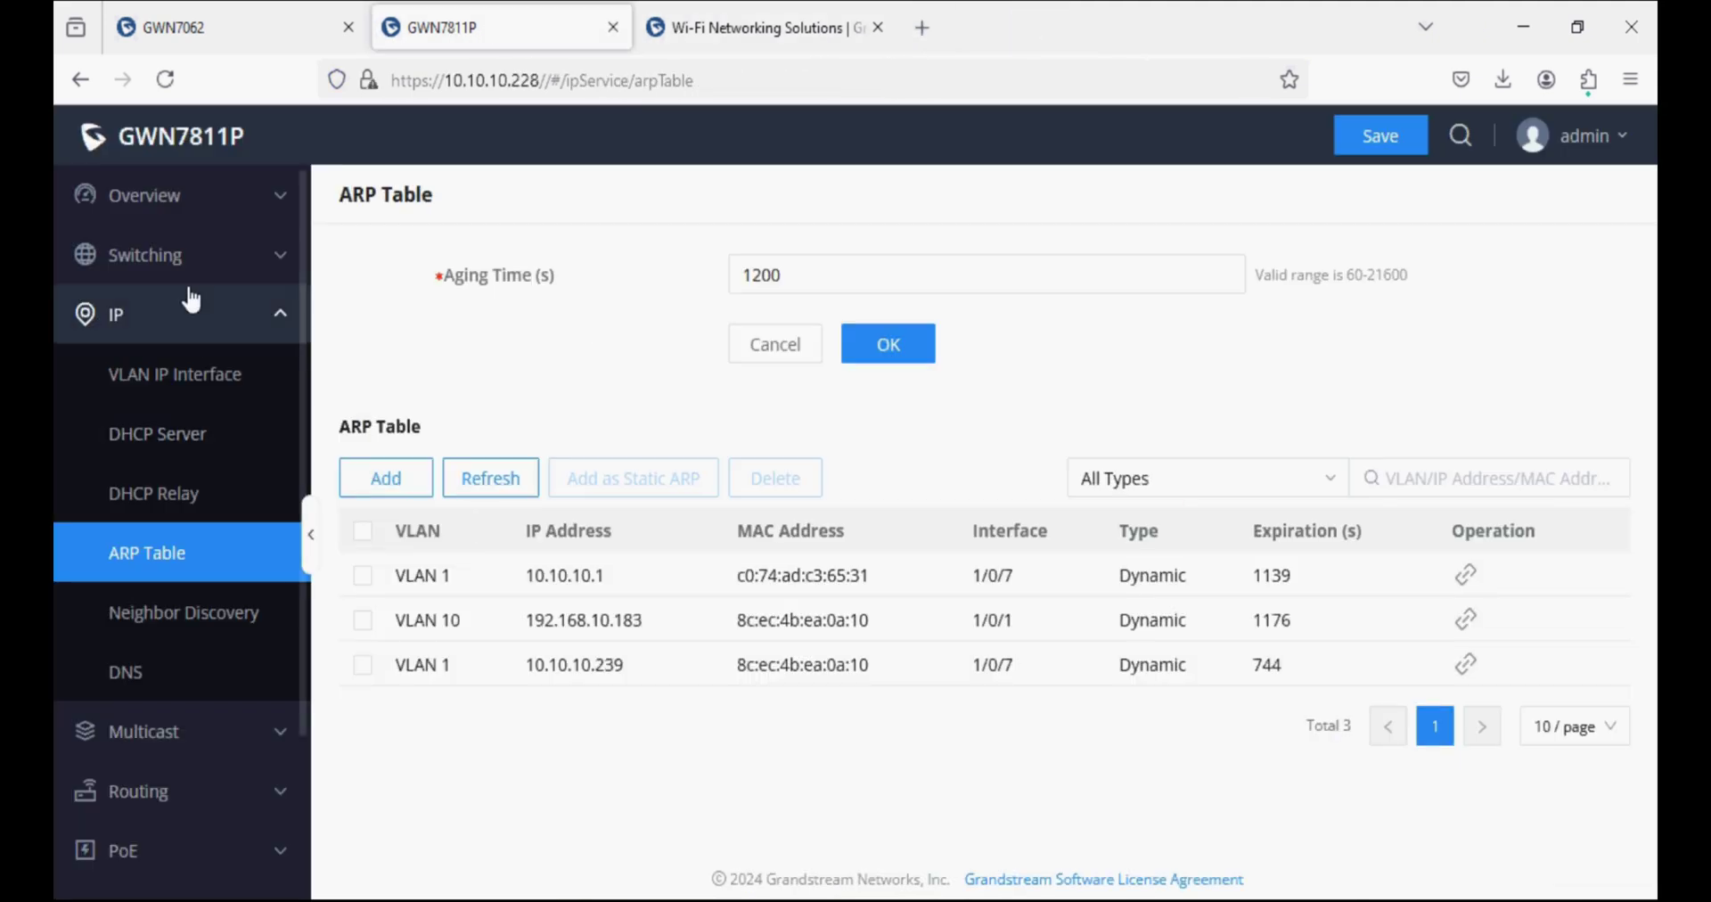
{"action": "left_click", "coordinate": [179, 195]}
{"action": "left_click", "coordinate": [179, 328]}
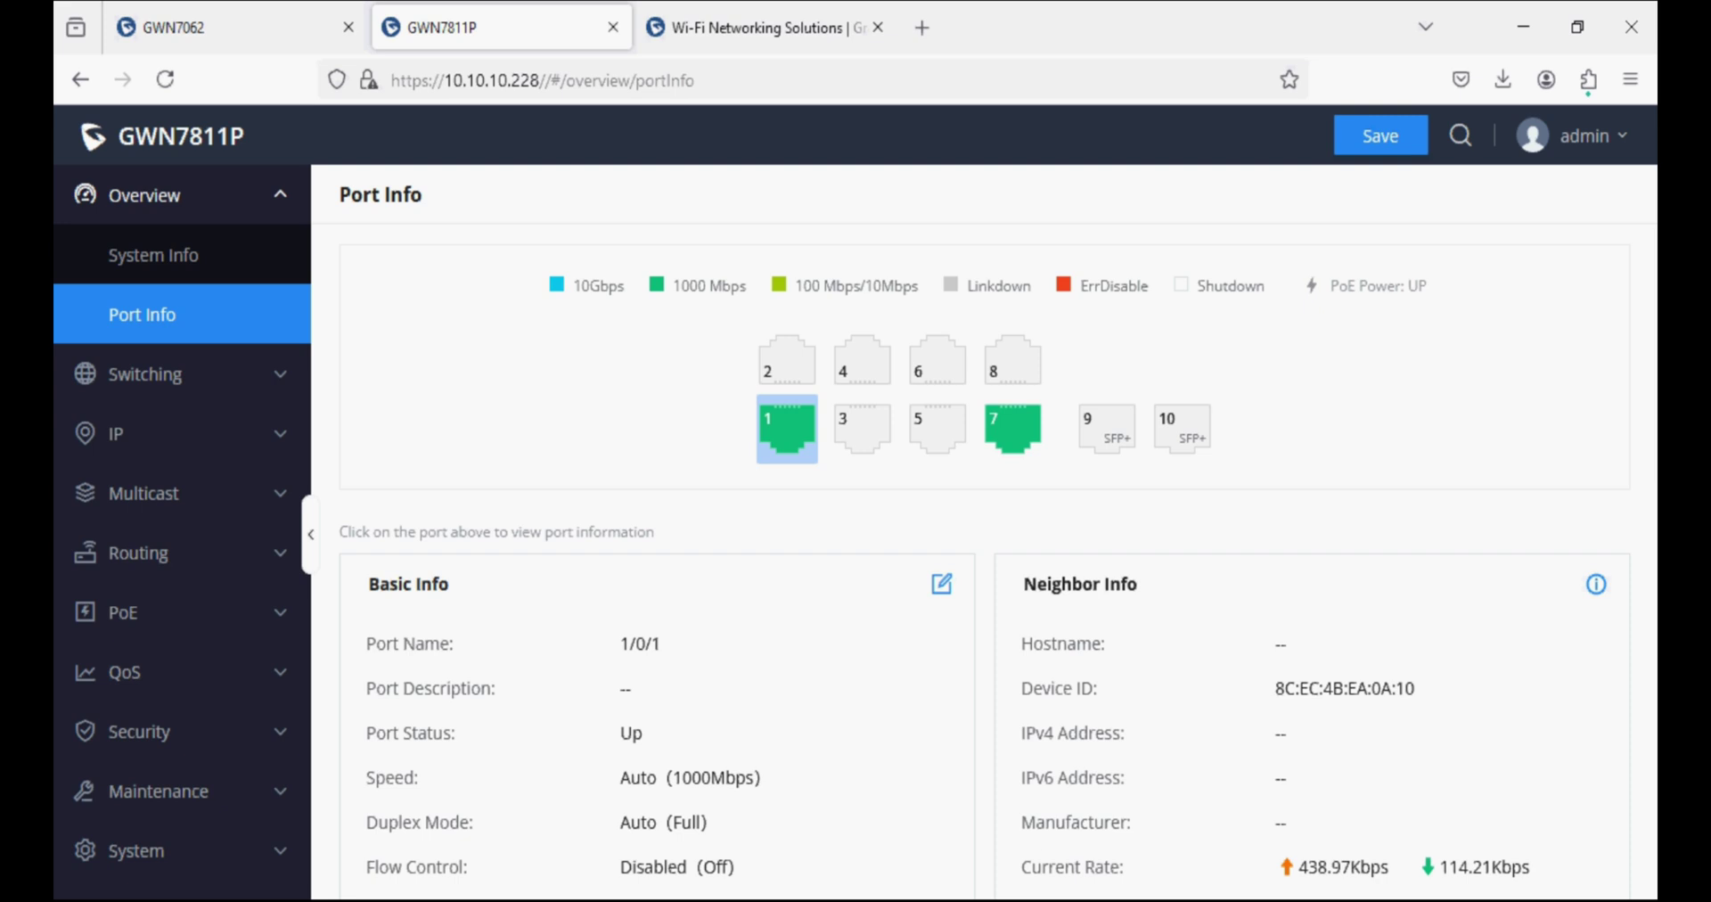
Step: Check the IPv4 address and DHCP server in the Ethernet adapter's connection details, and minimize Network Connections
{"action": "left_click", "coordinate": [1047, 900]}
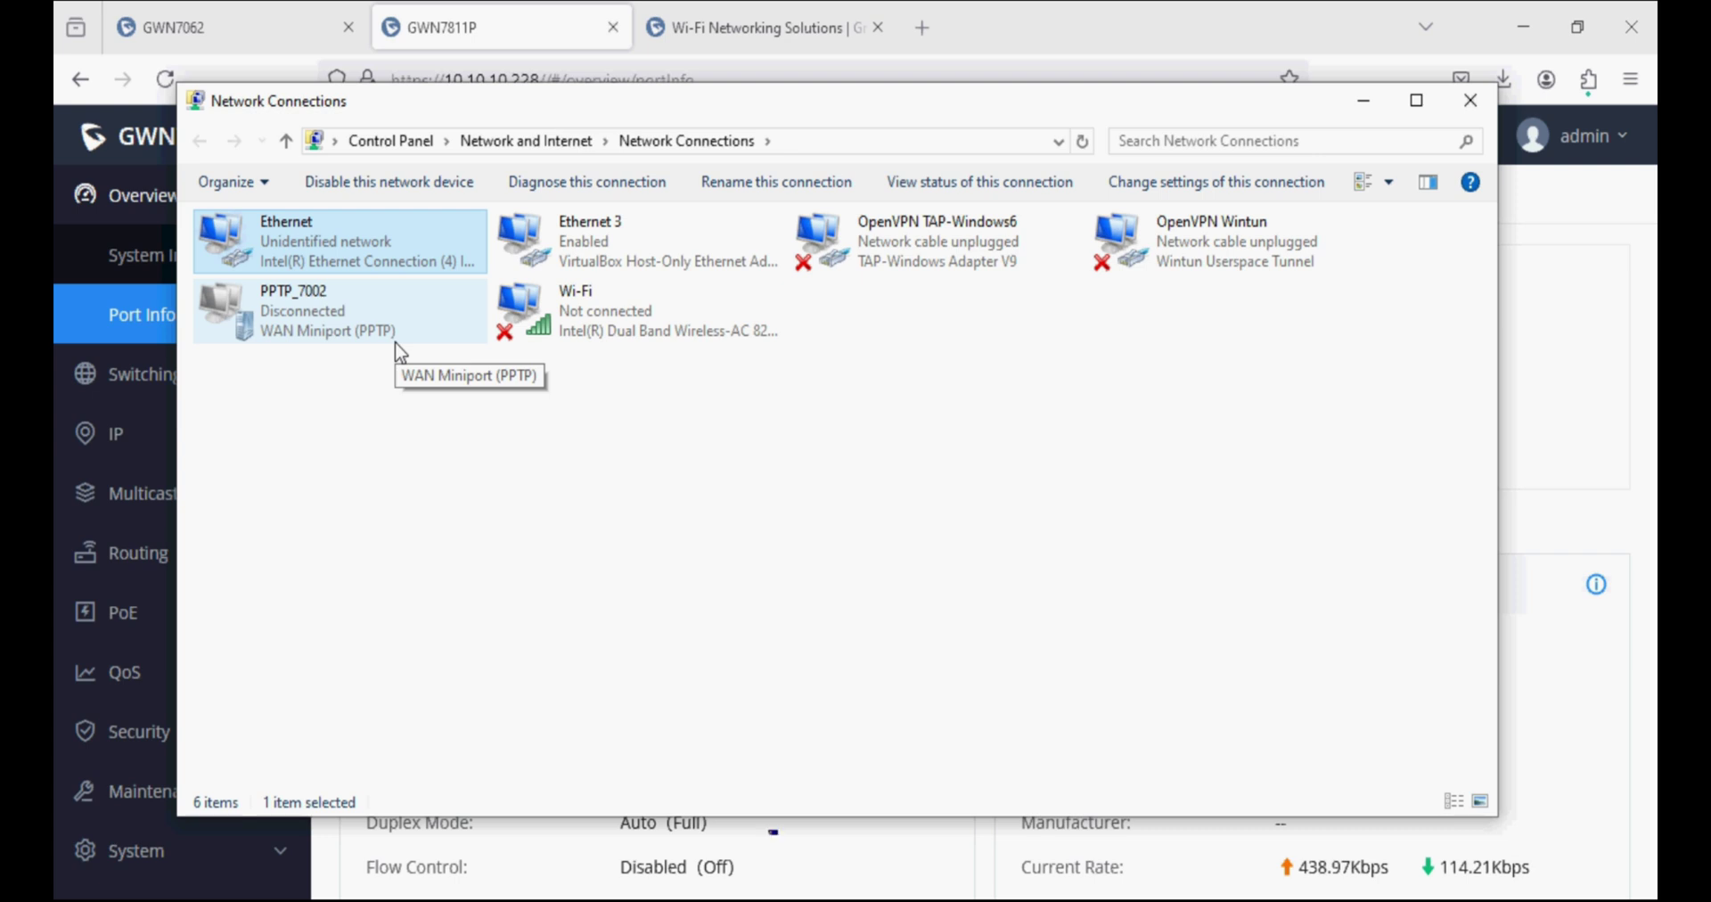
{"action": "double_click", "coordinate": [318, 255]}
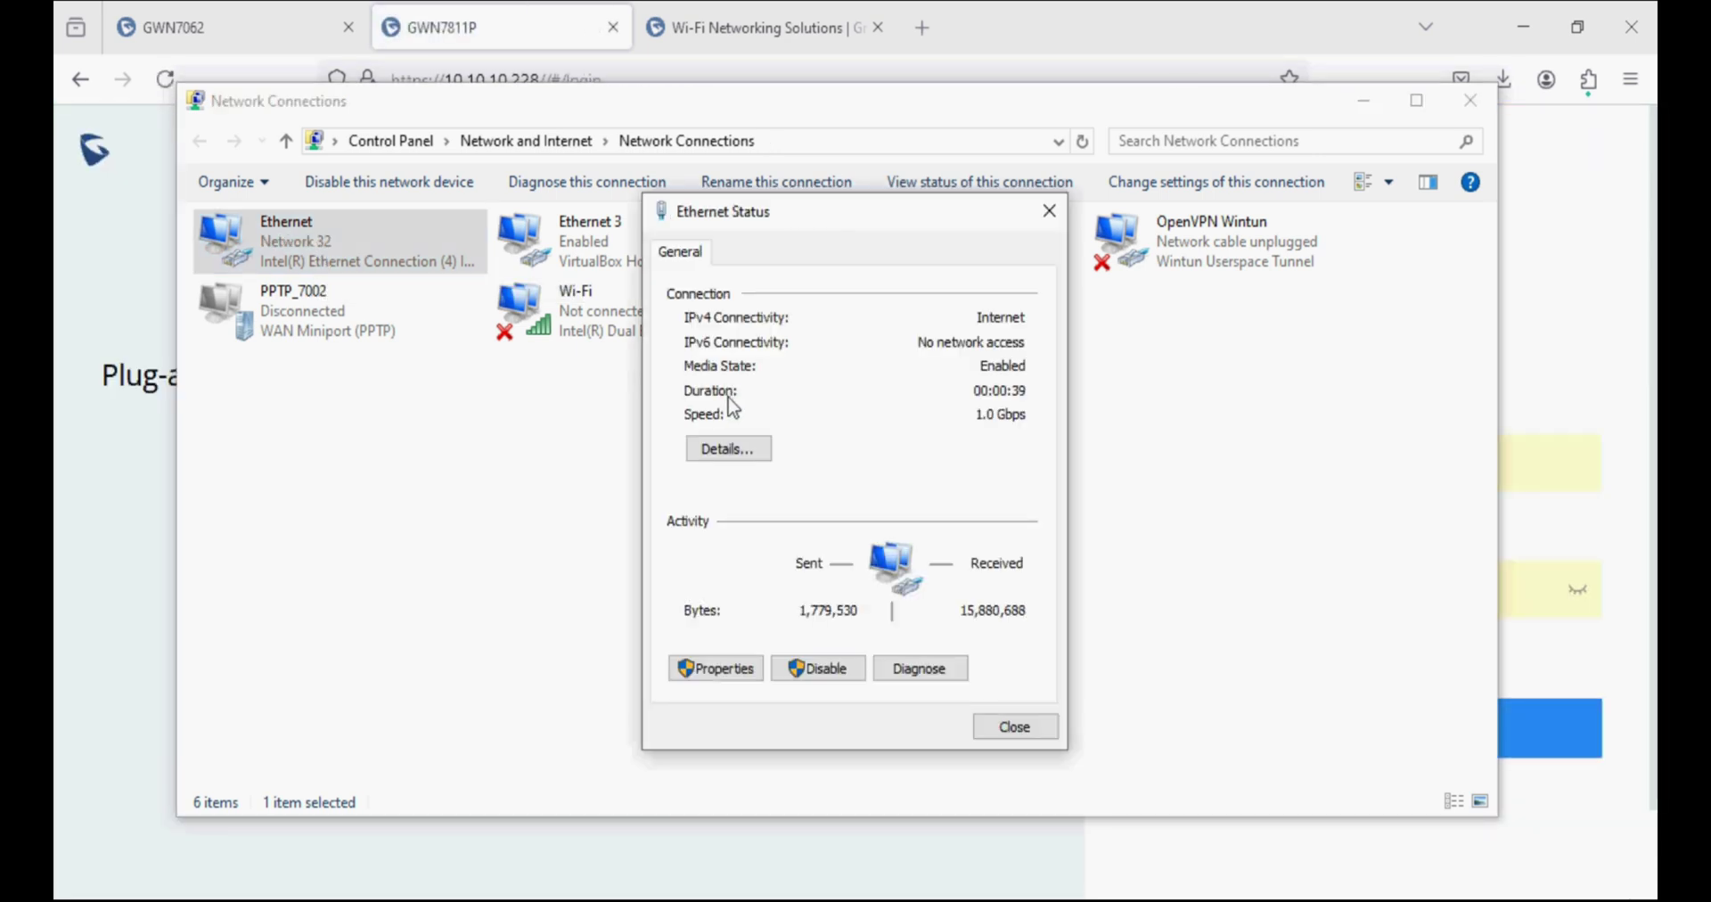
{"action": "left_click", "coordinate": [730, 449]}
{"action": "left_click", "coordinate": [887, 433]}
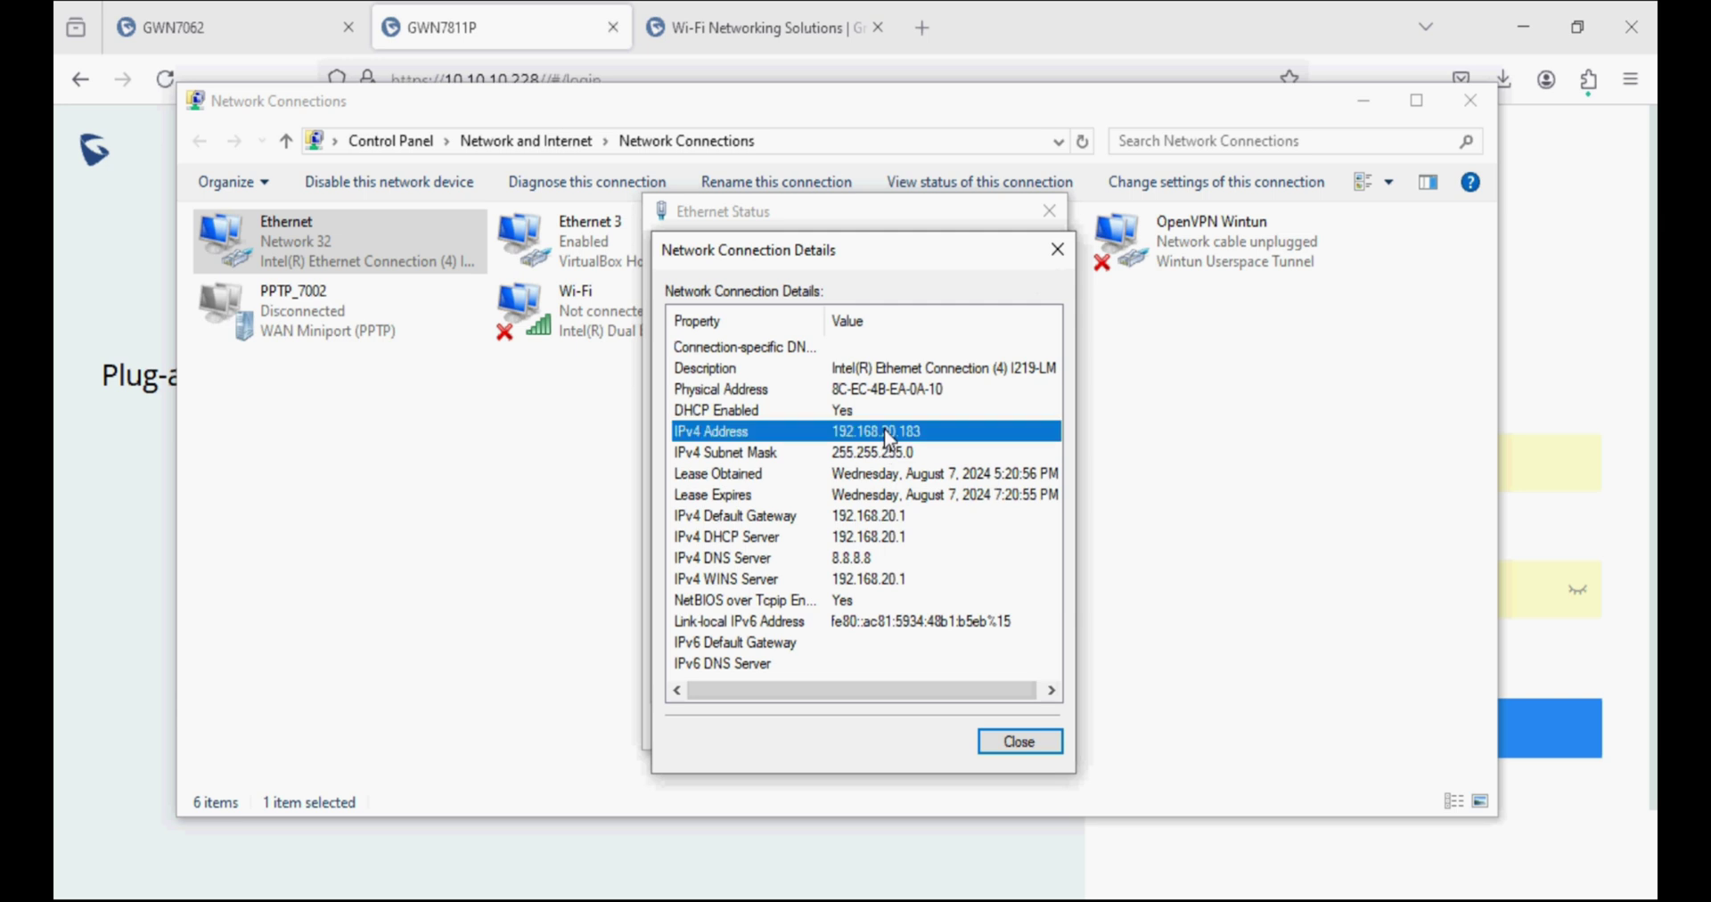
{"action": "left_click", "coordinate": [890, 538]}
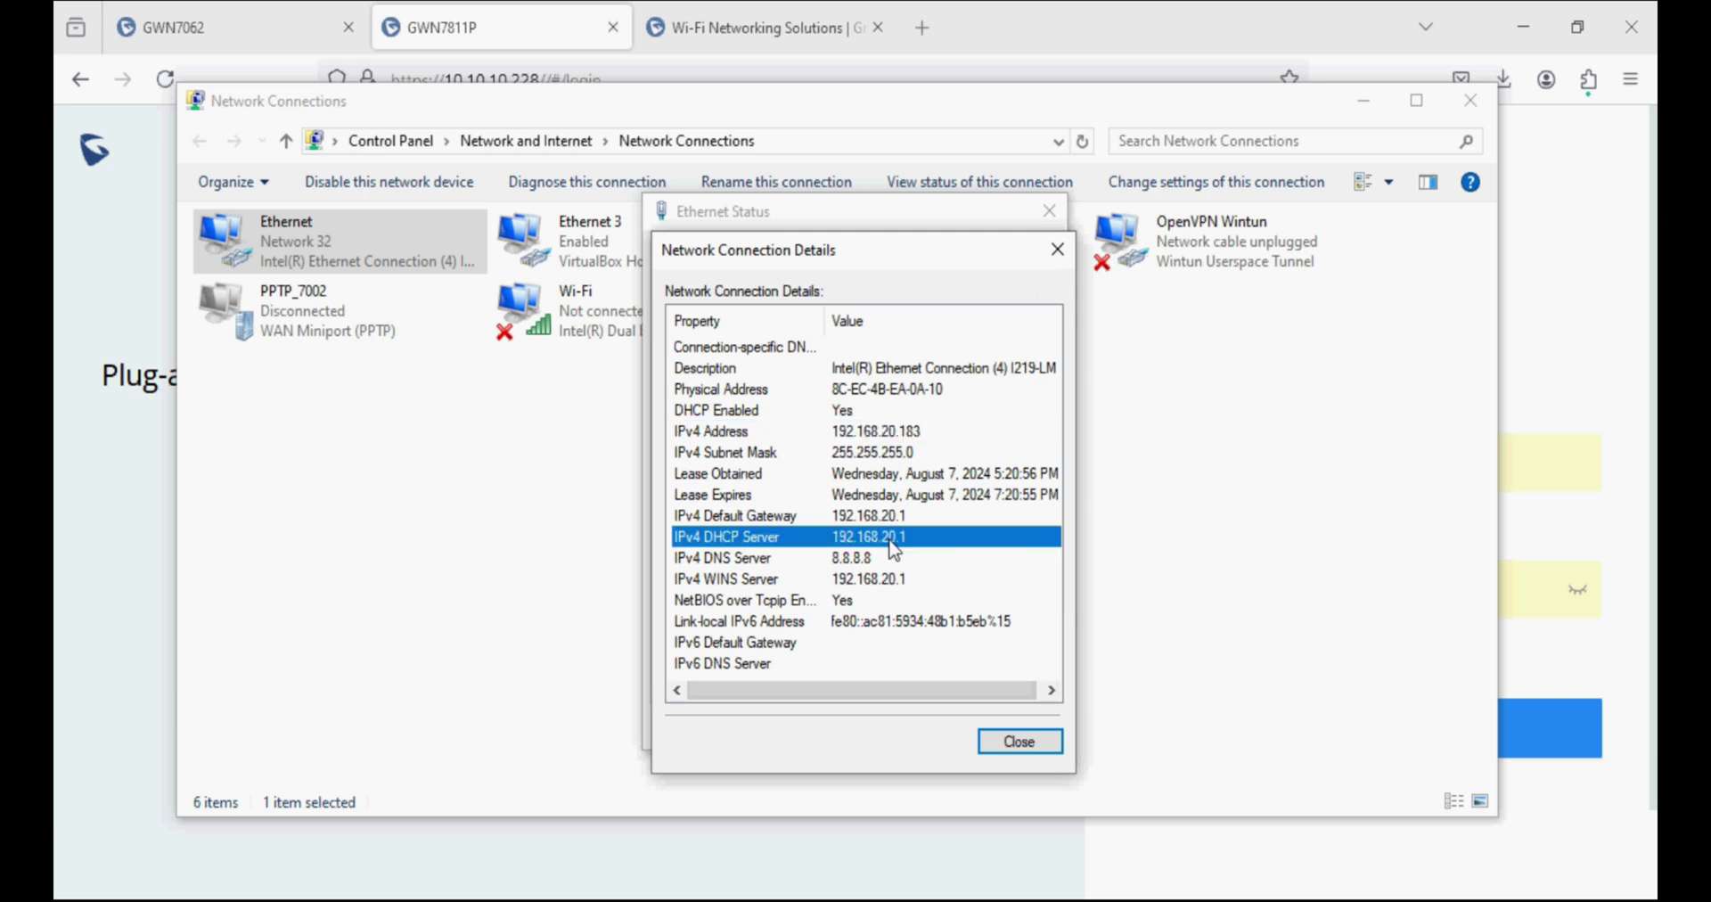
{"action": "left_click", "coordinate": [1058, 249]}
{"action": "left_click", "coordinate": [1050, 211]}
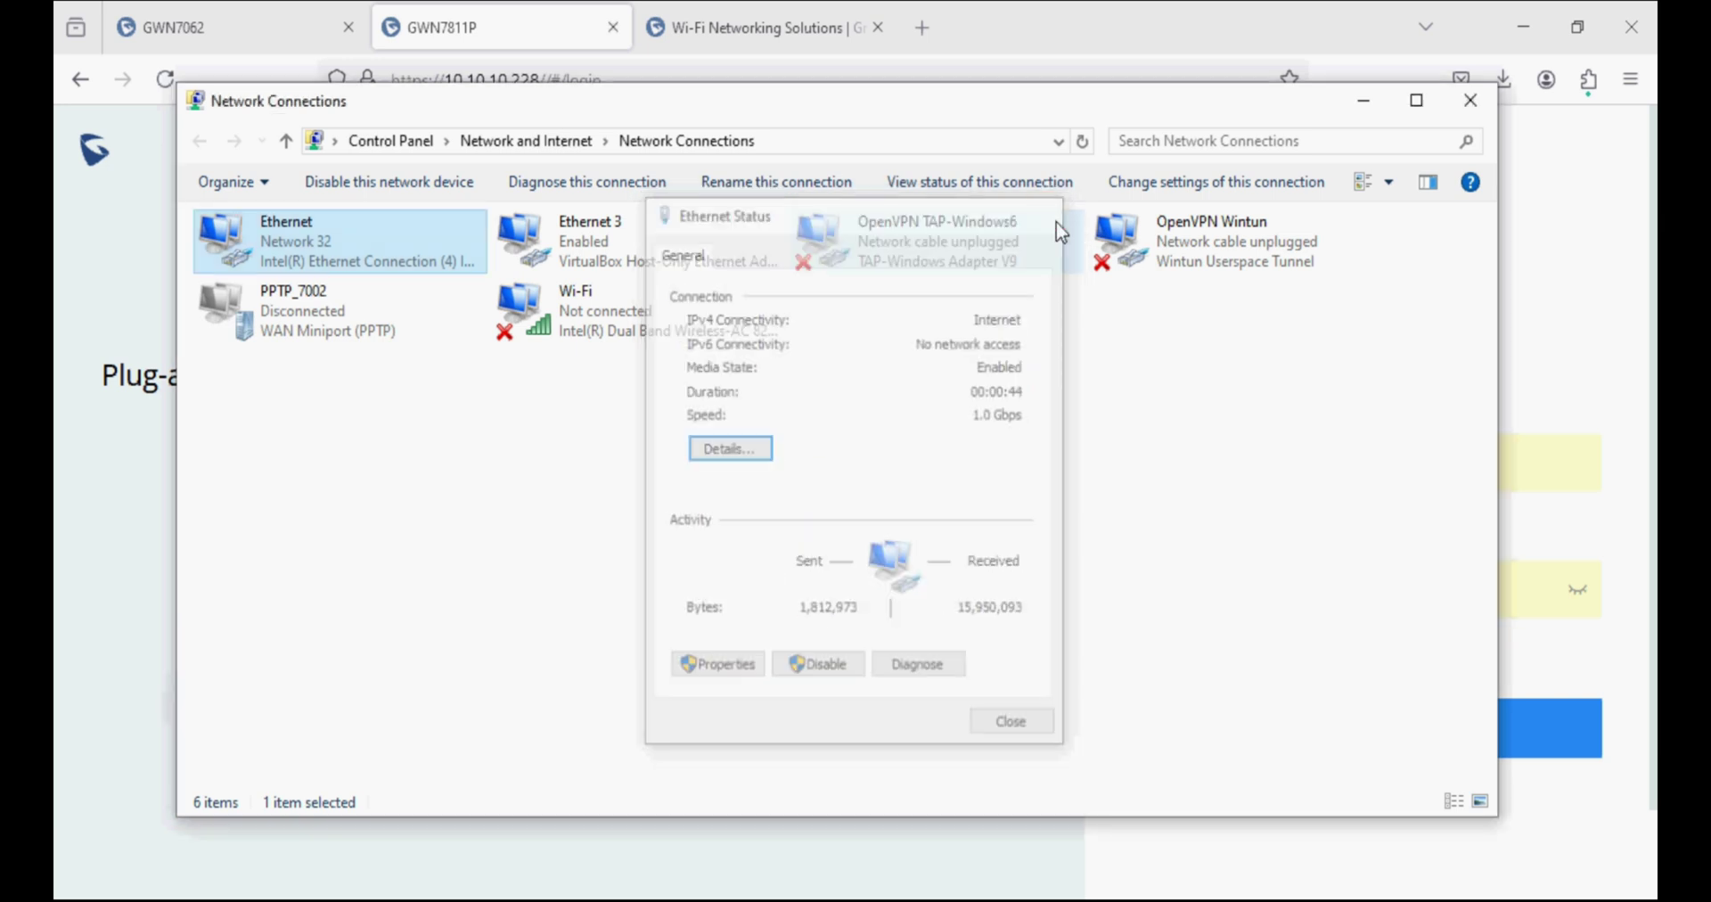
{"action": "left_click", "coordinate": [1363, 102]}
Step: Sign in to the GWN7811P with the prefilled credentials and examine the computer's VLAN 20 entry in the ARP table
{"action": "left_click", "coordinate": [1343, 740]}
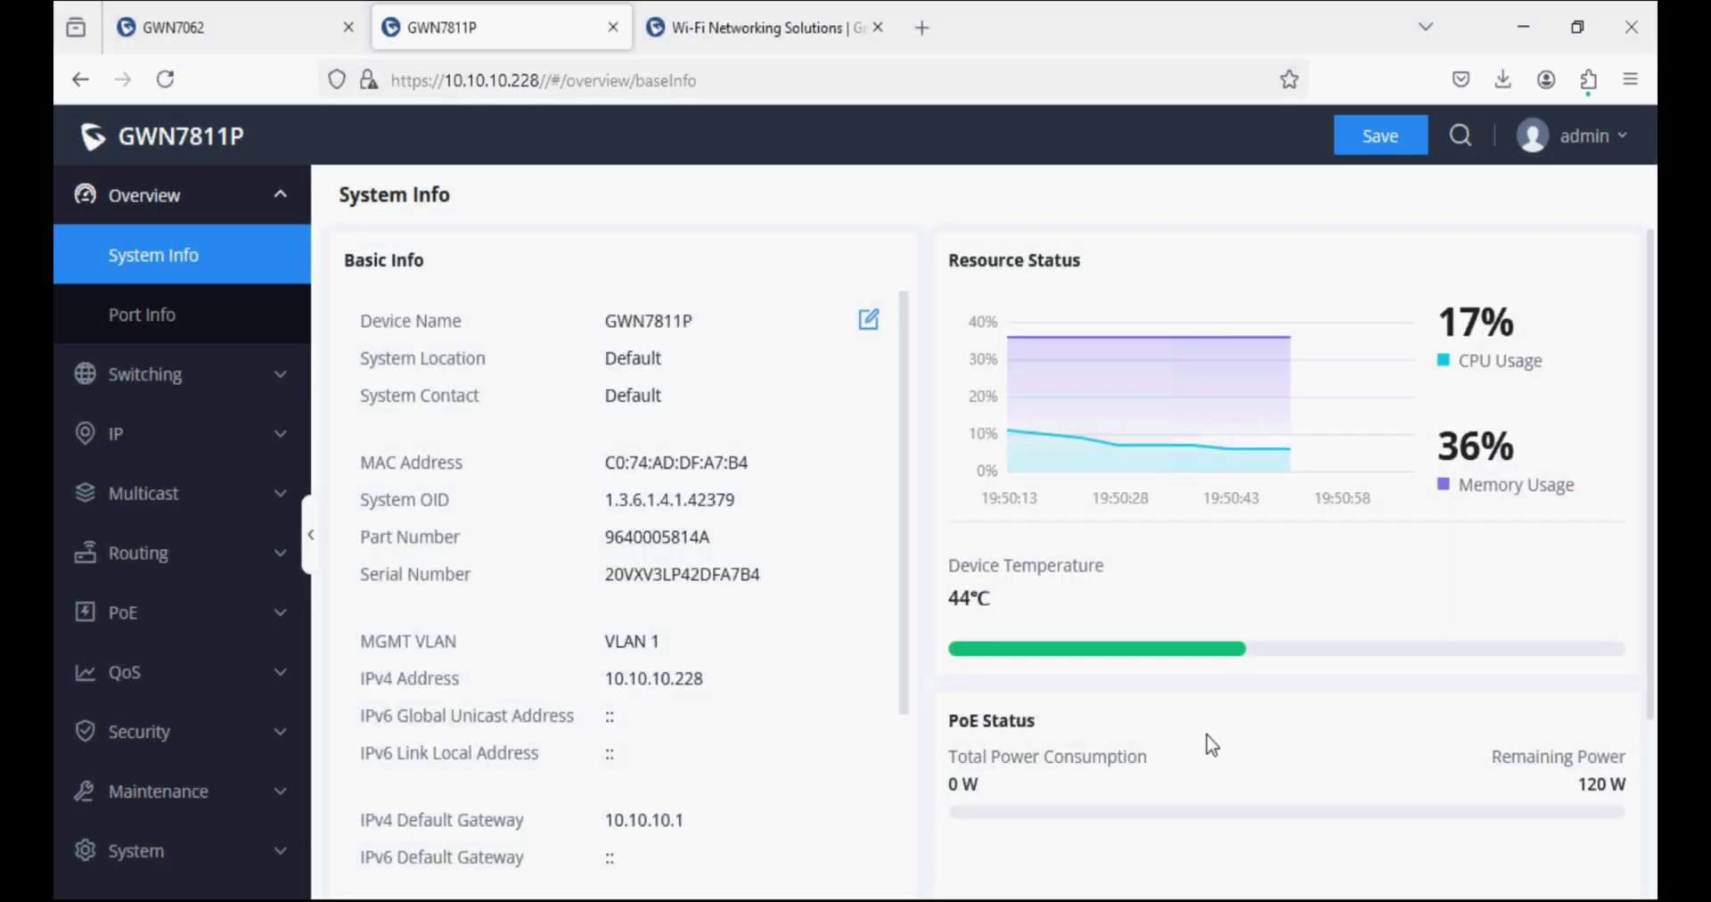
{"action": "left_click", "coordinate": [204, 438]}
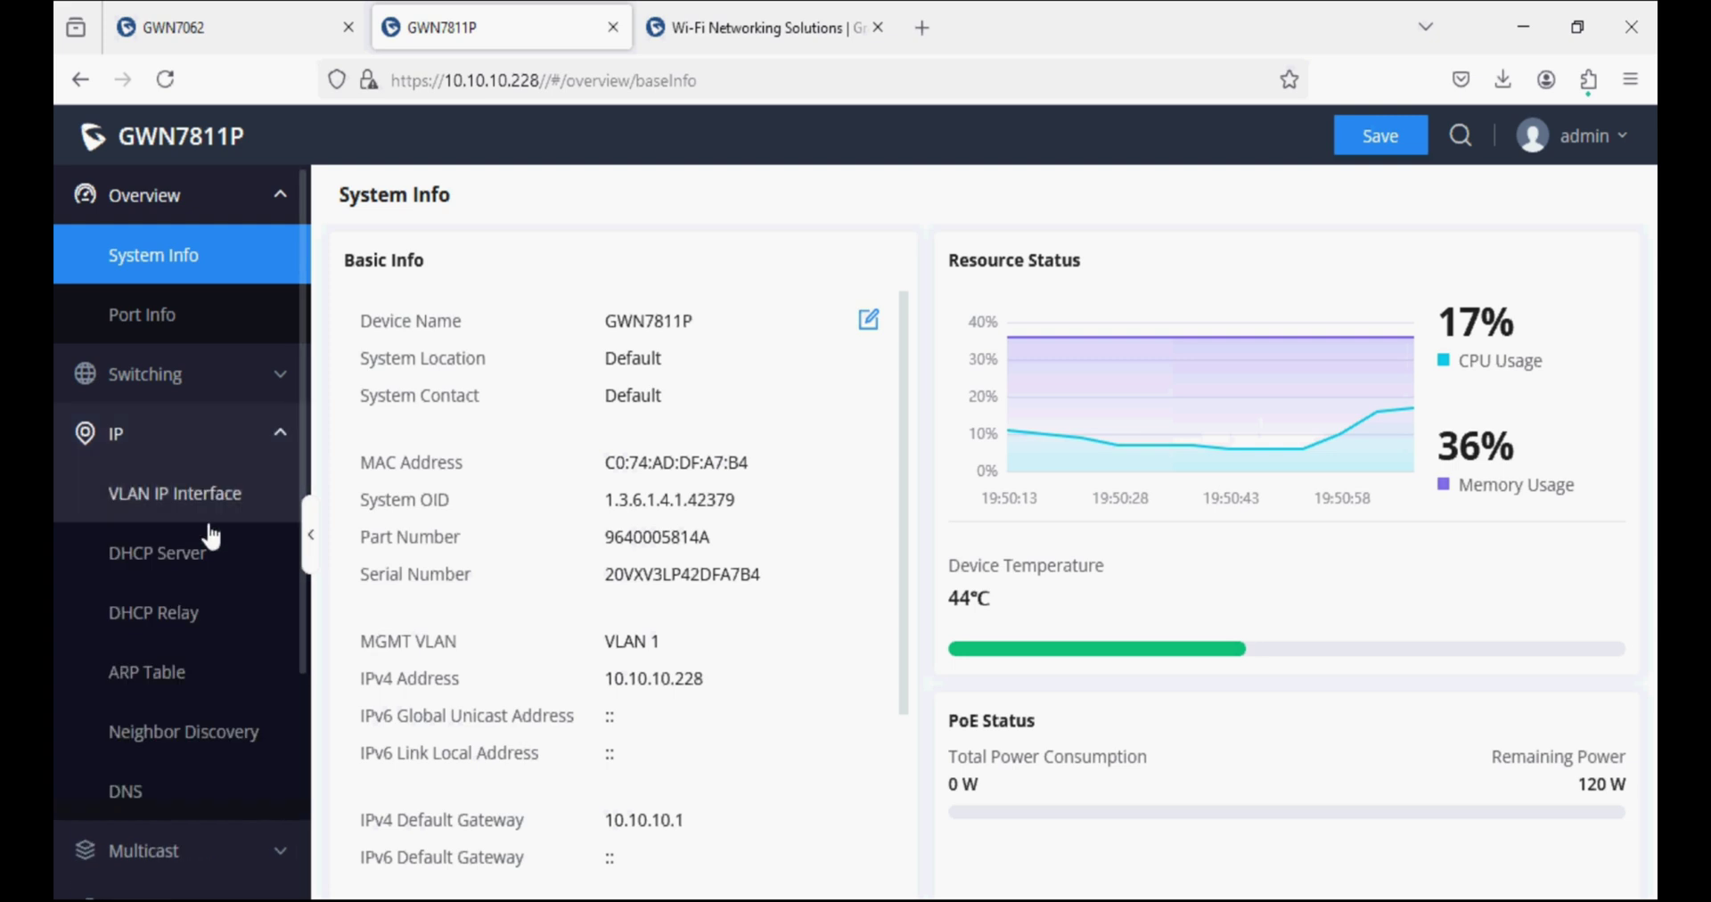
{"action": "left_click", "coordinate": [178, 687]}
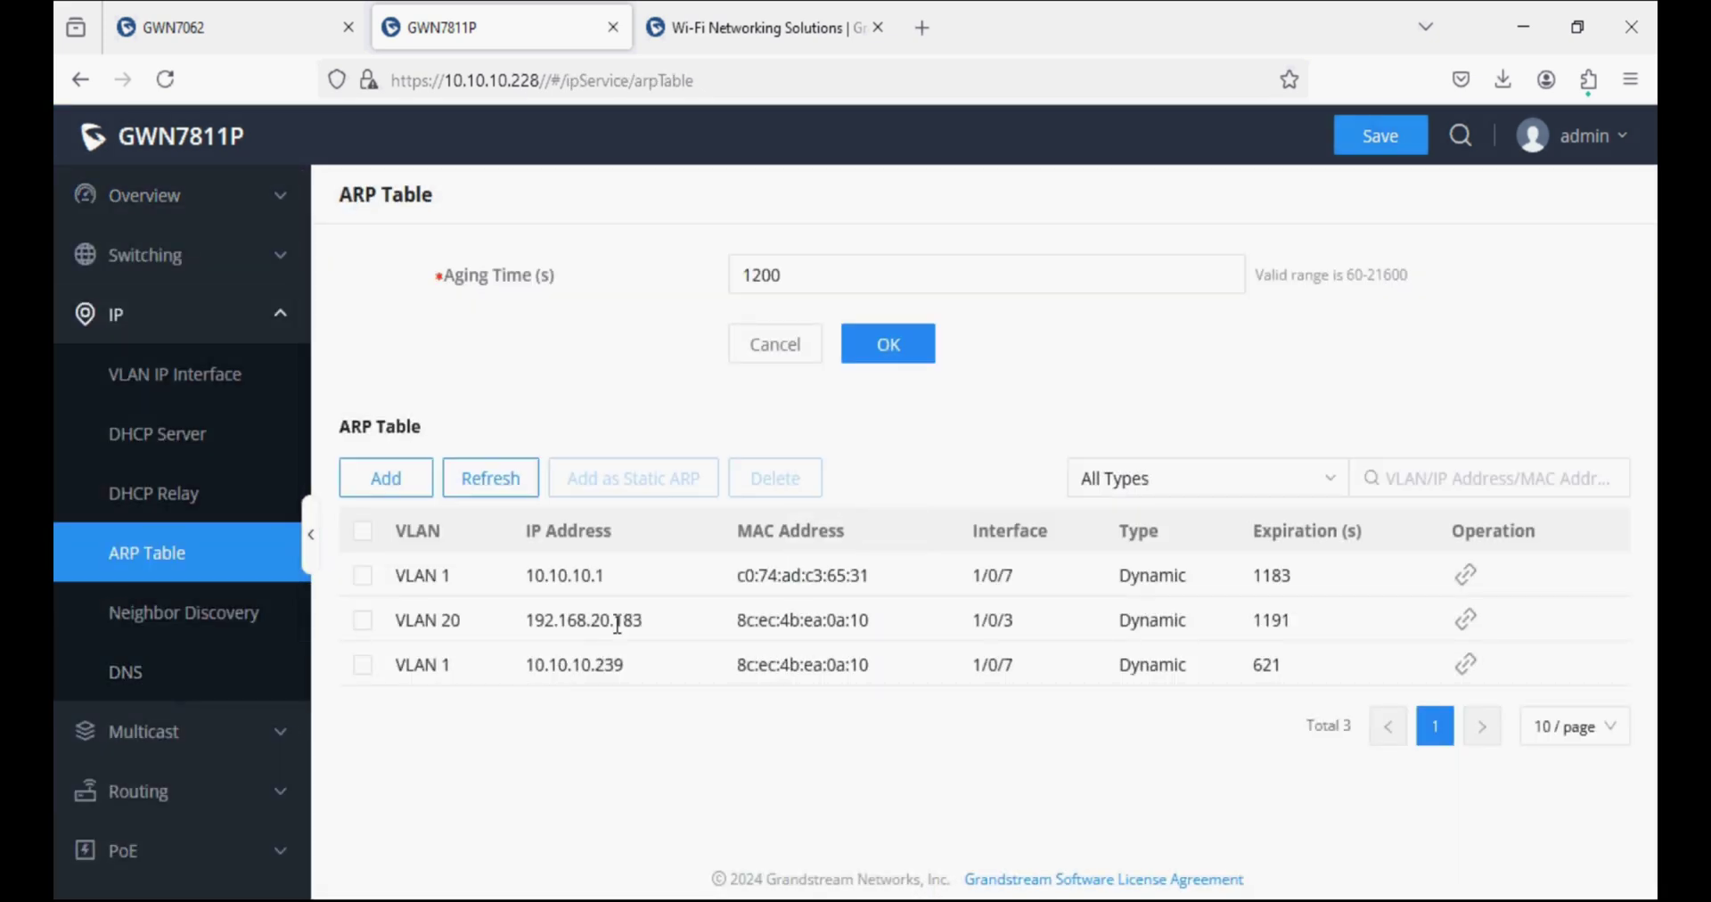
{"action": "triple_click", "coordinate": [618, 625]}
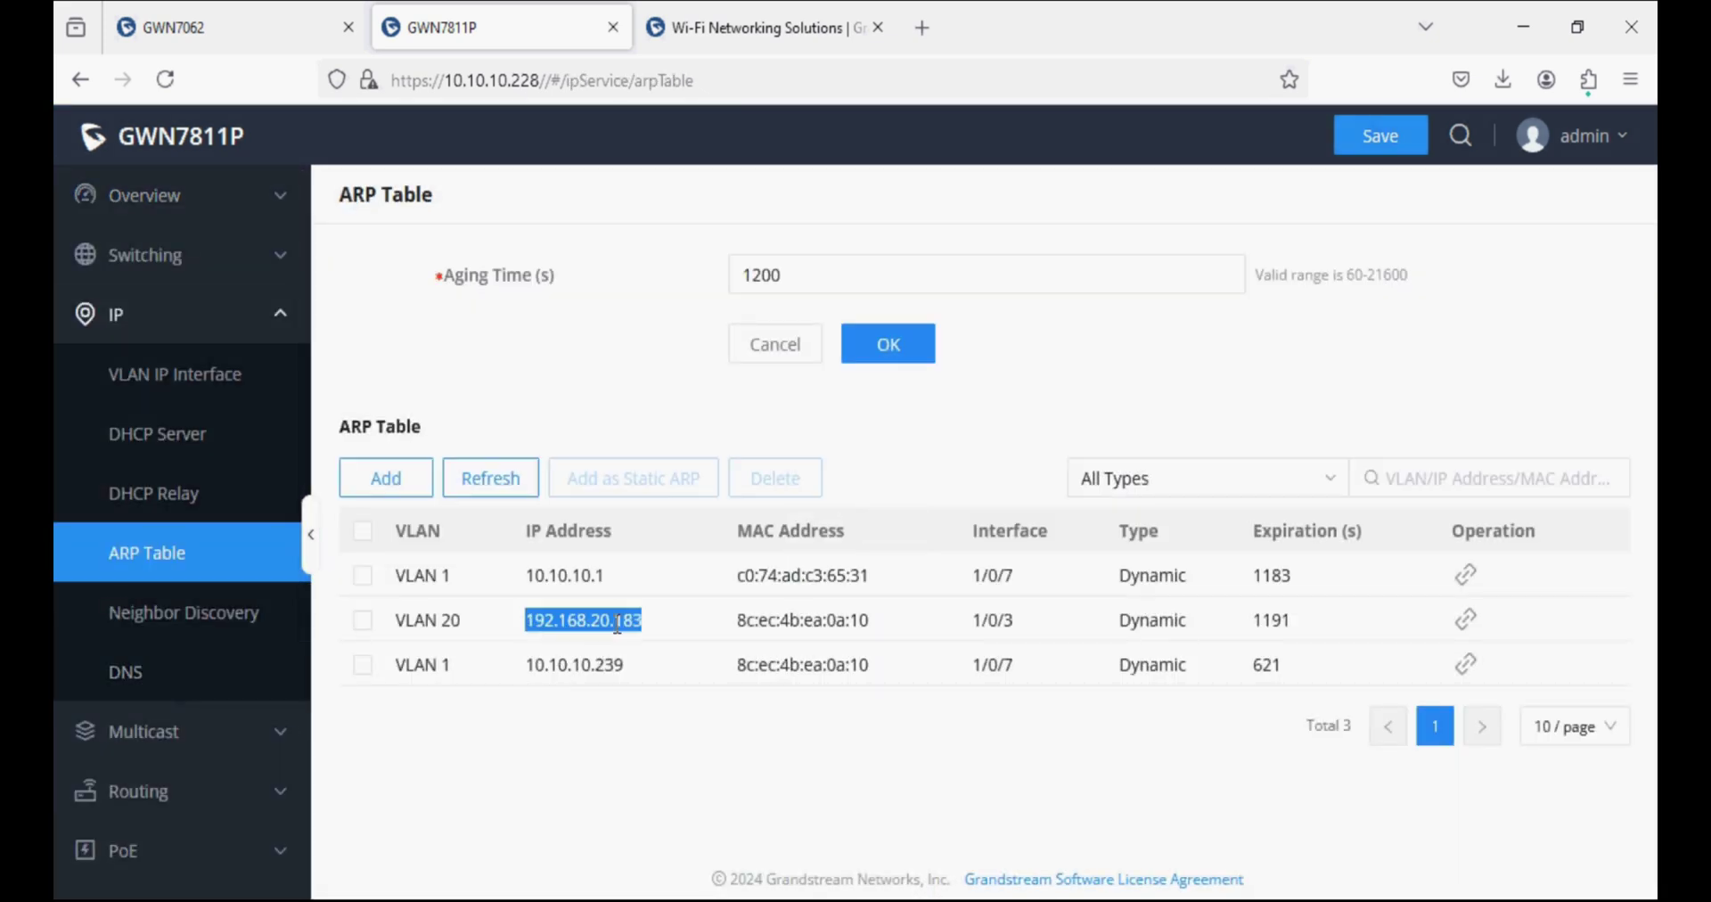
{"action": "left_click_drag", "start_coordinate": [1055, 634], "coordinate": [528, 617]}
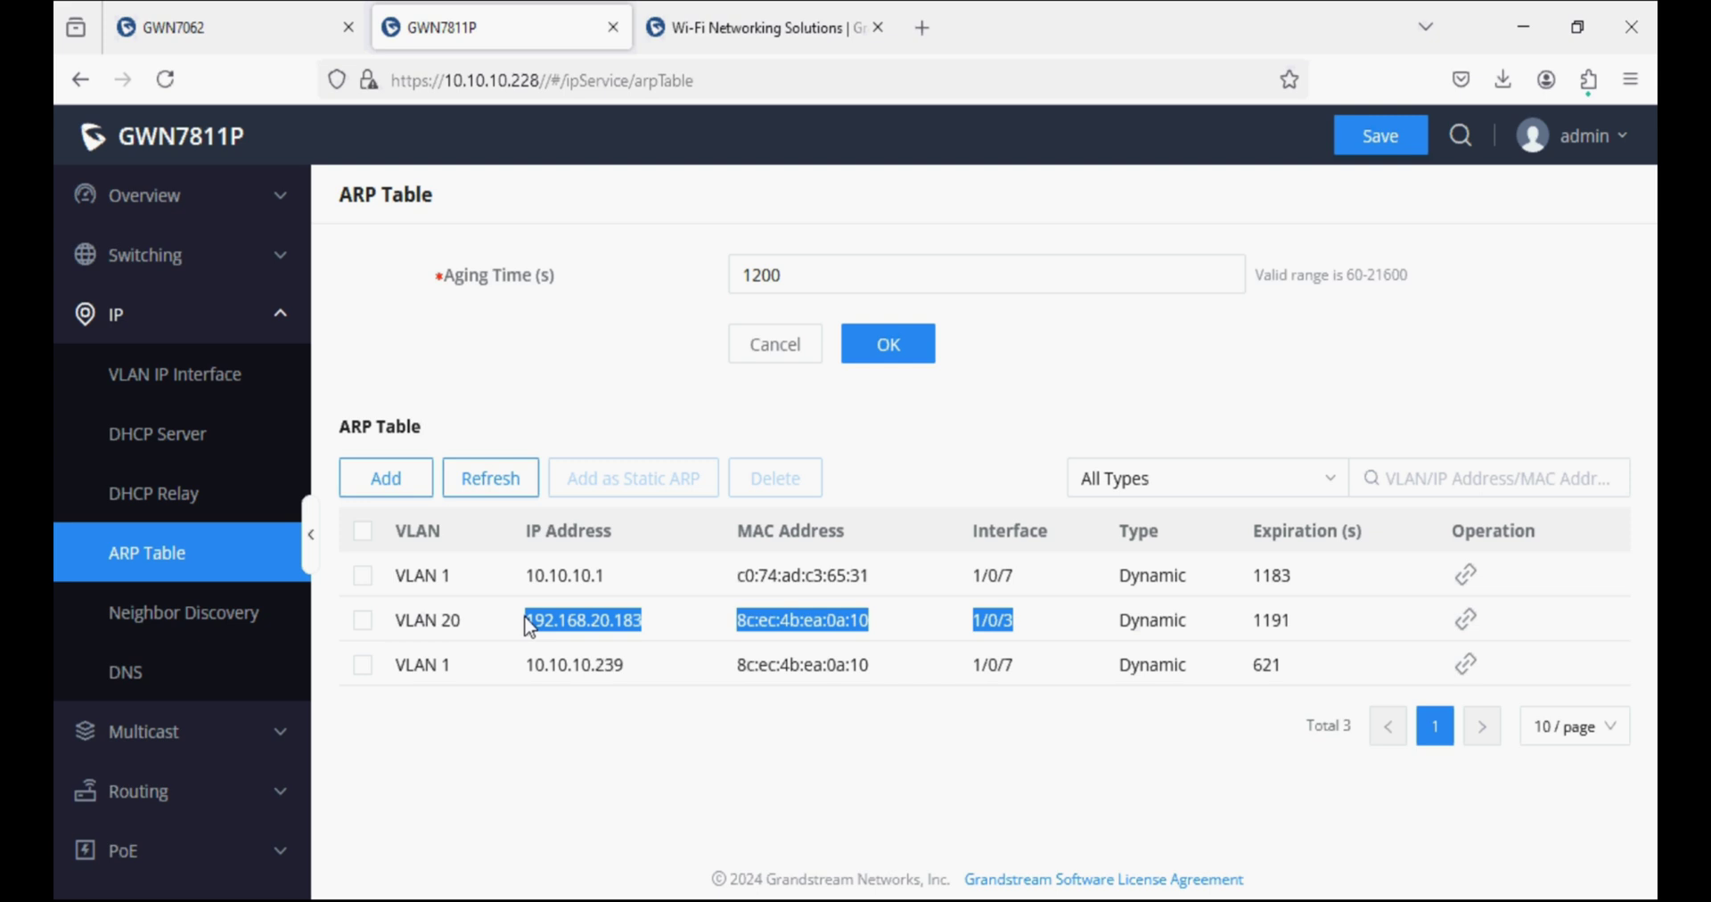
Step: Test internet access from VLAN 20 by reloading the Grandstream page, opening google.com in a new tab, and declining the storage cleanup offer
{"action": "left_click", "coordinate": [719, 8]}
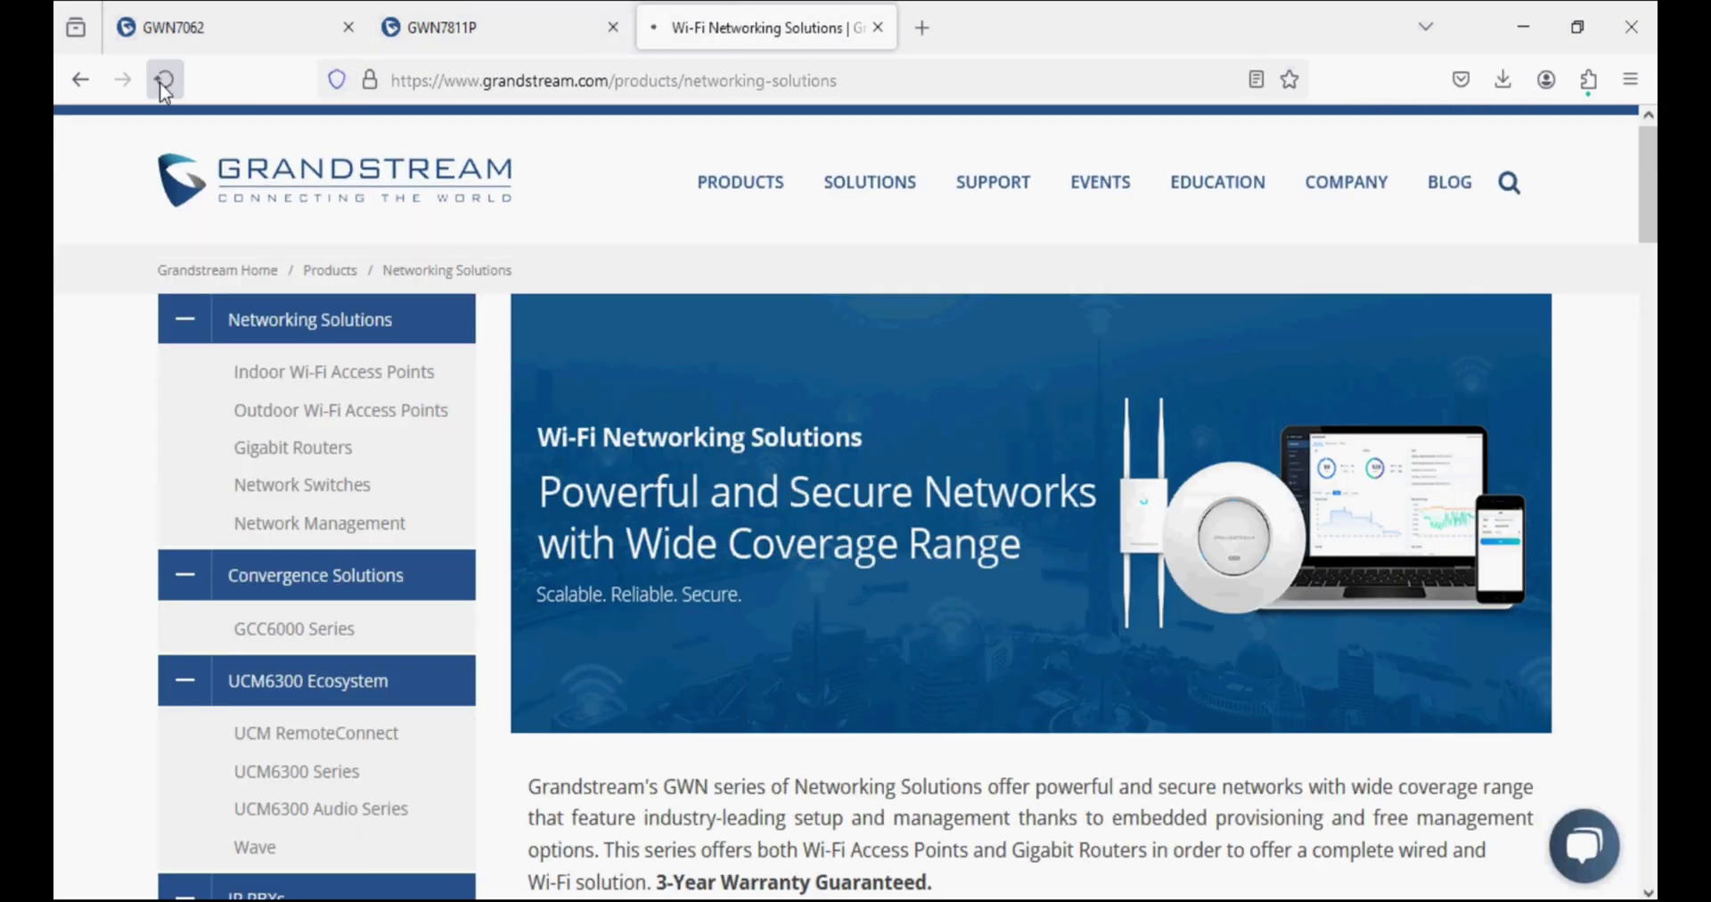
{"action": "left_click", "coordinate": [163, 80]}
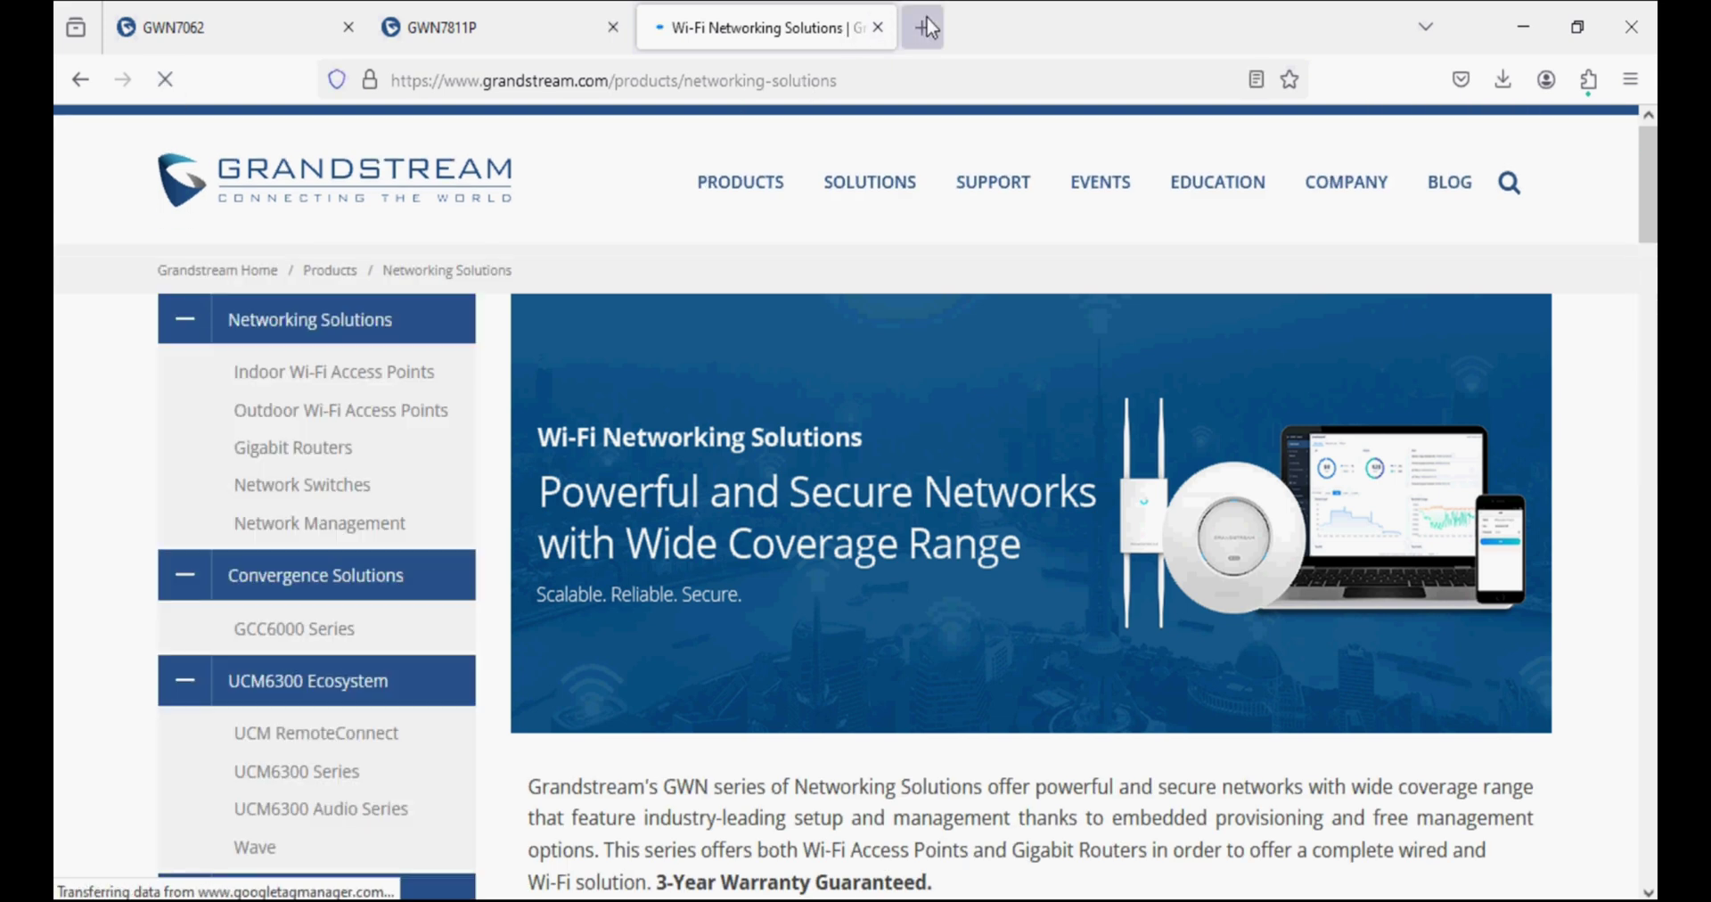
{"action": "left_click", "coordinate": [922, 27]}
{"action": "type", "text": "google.com"}
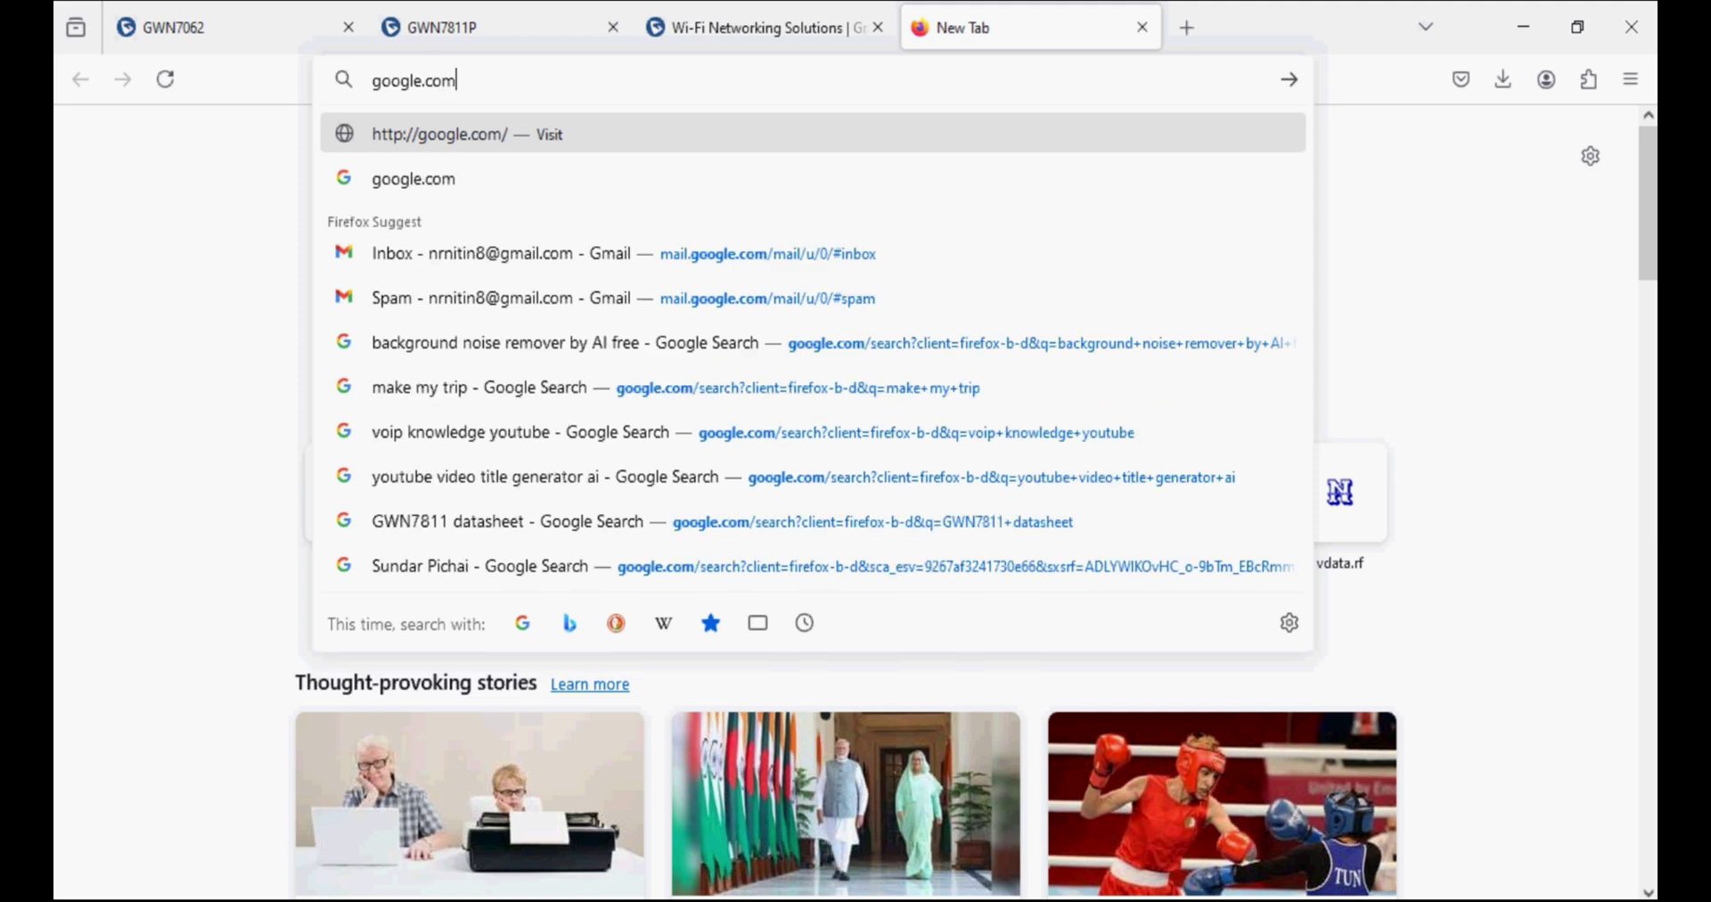
{"action": "key", "text": "Return"}
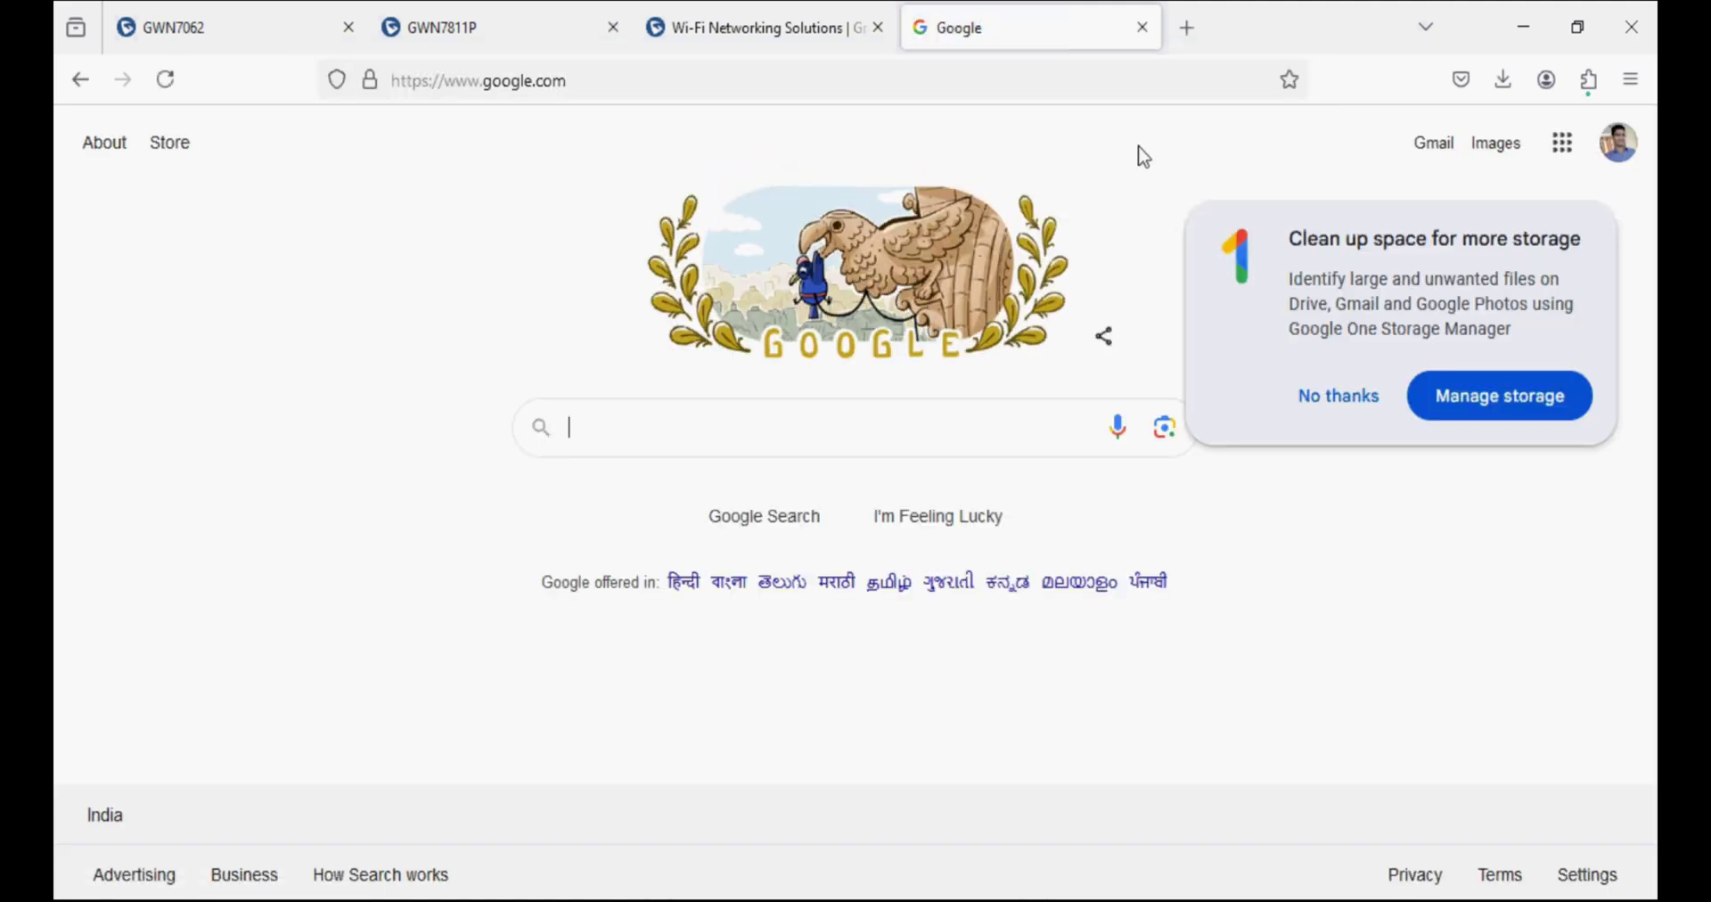
{"action": "left_click", "coordinate": [1324, 398]}
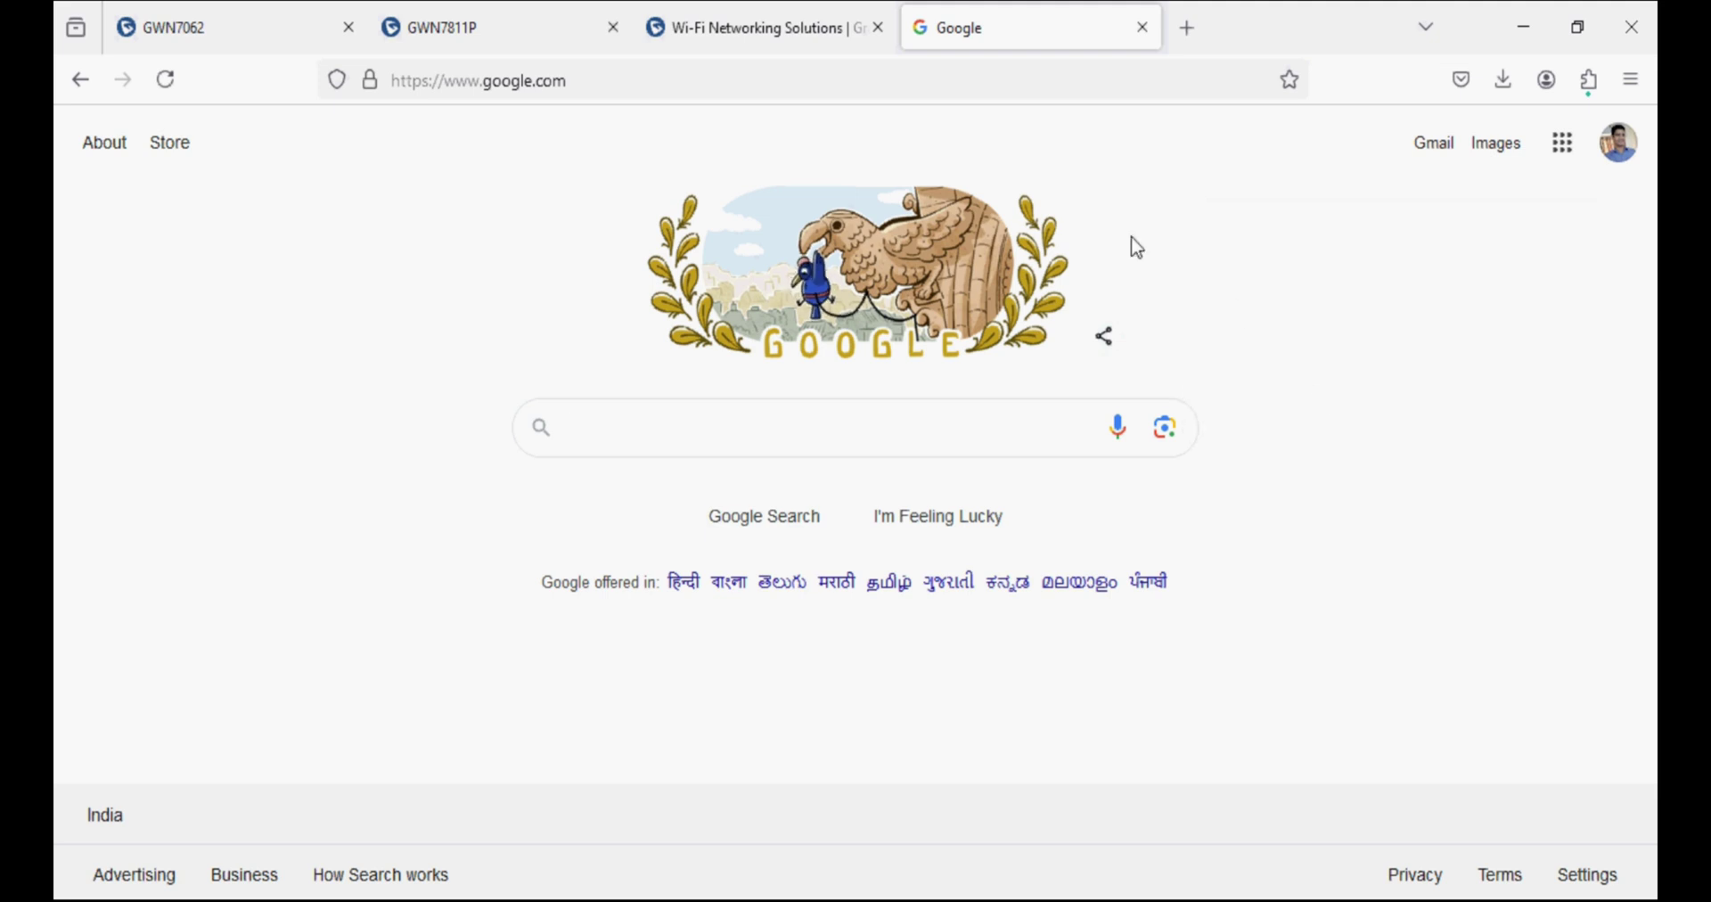
Step: Search the web for "voip knowledge youtube" and open the VoIP knowledge YouTube channel
{"action": "left_click", "coordinate": [897, 82]}
{"action": "type", "text": "voi"}
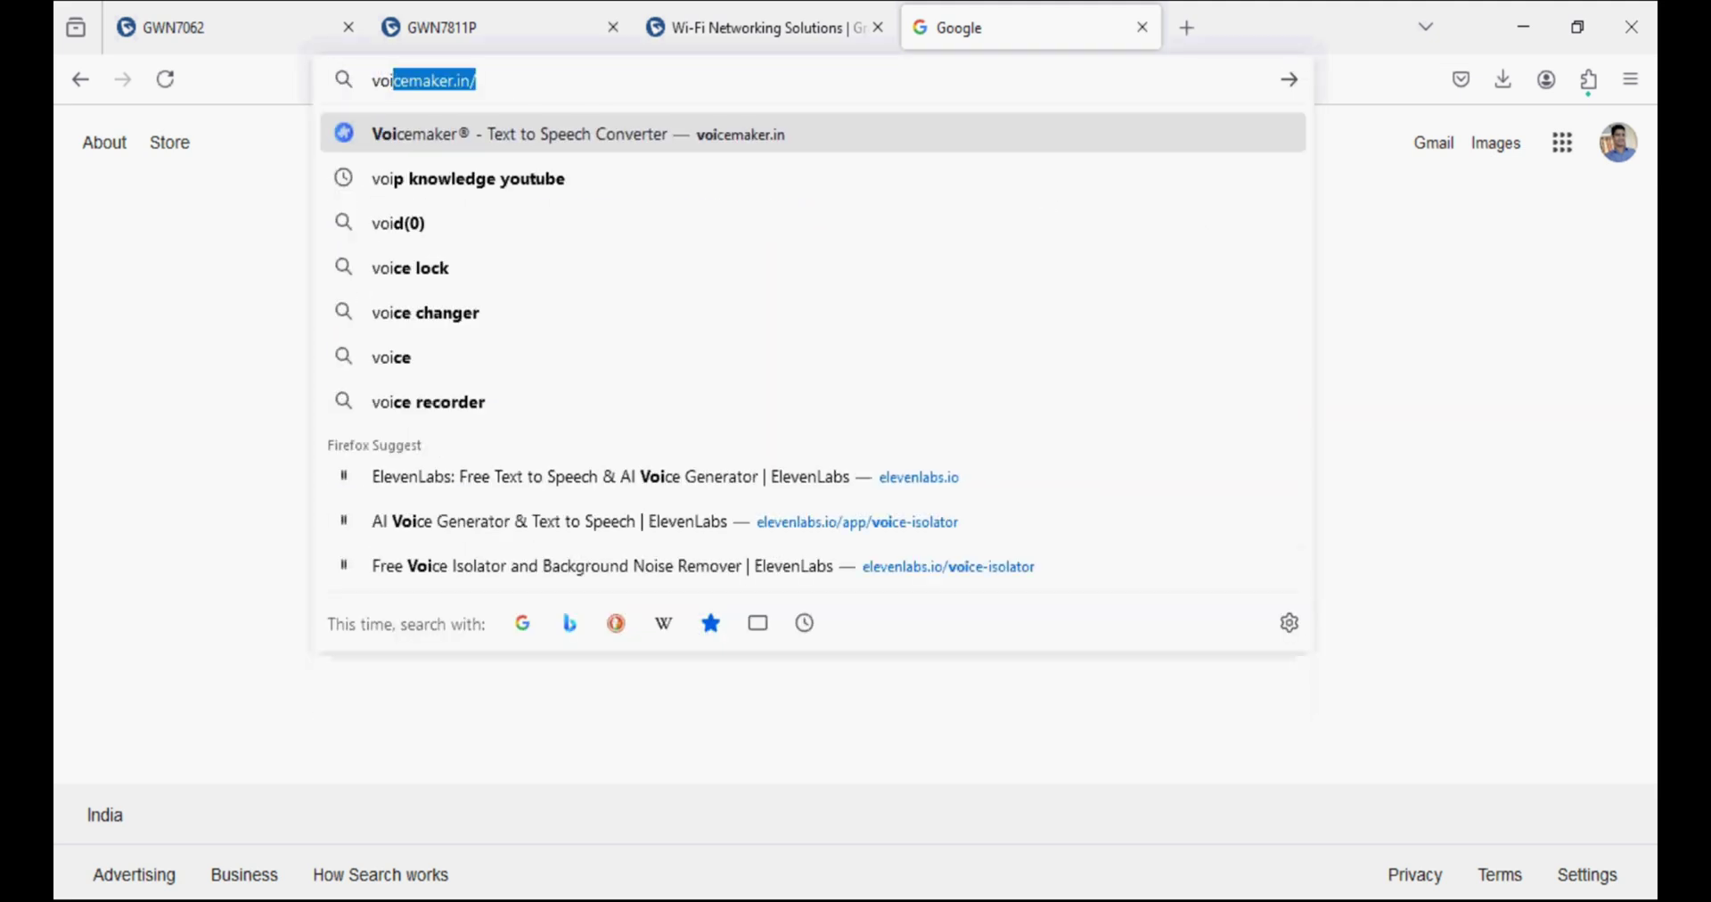
{"action": "type", "text": "p"}
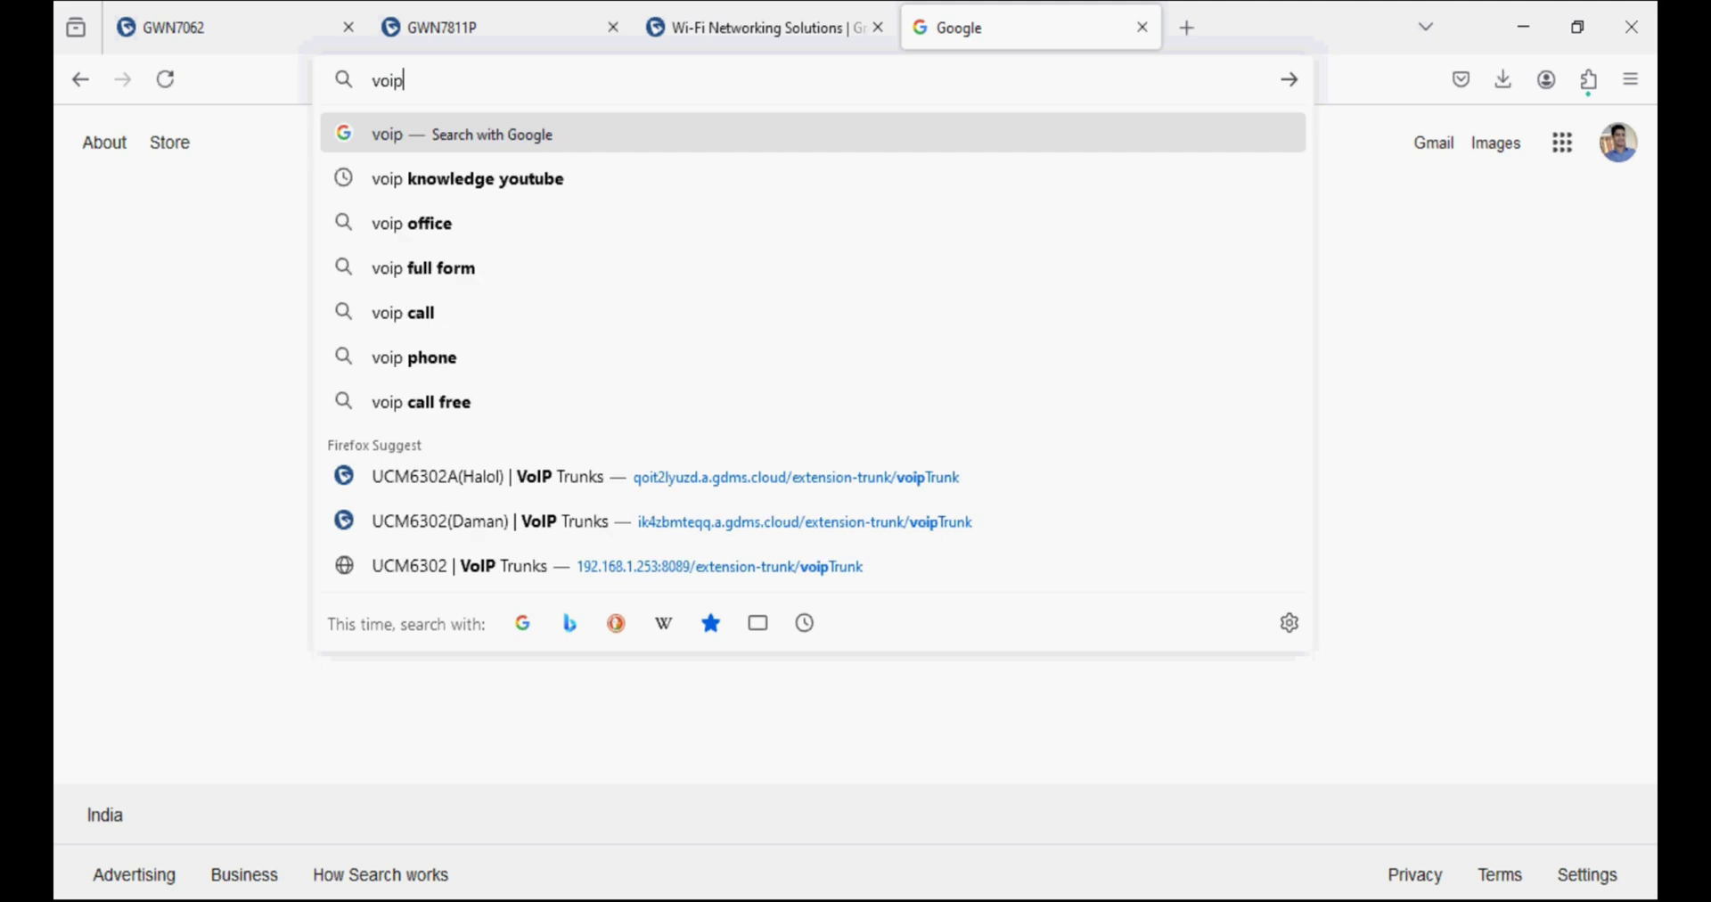
{"action": "key", "text": "Down"}
{"action": "key", "text": "Return"}
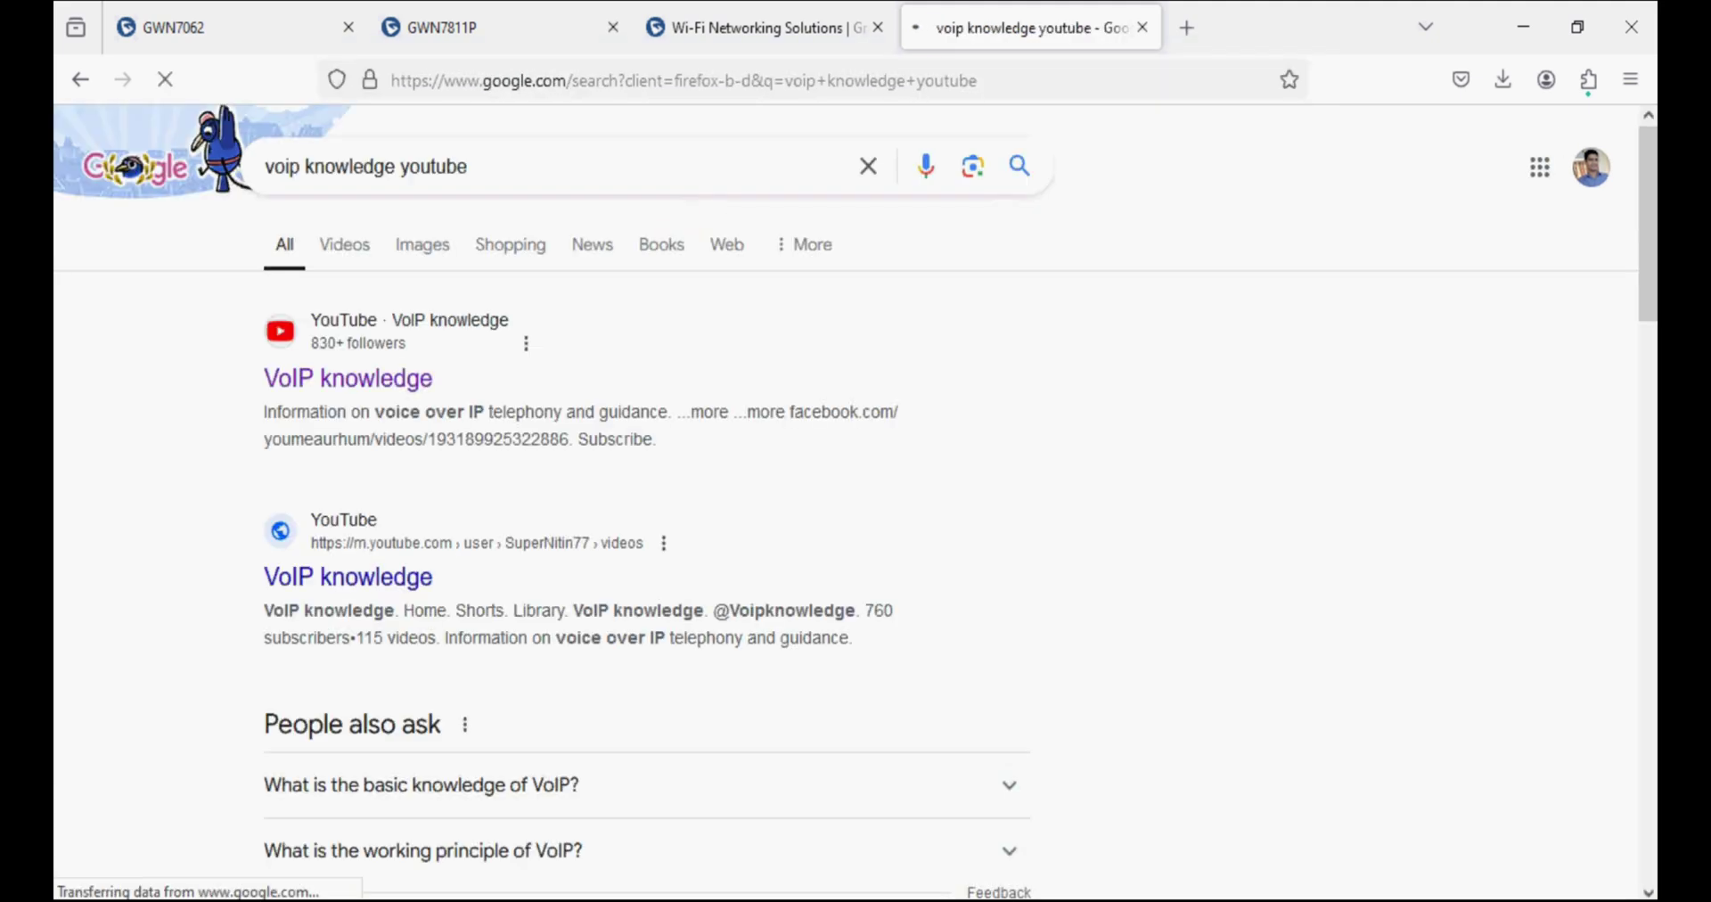
{"action": "left_click", "coordinate": [385, 379]}
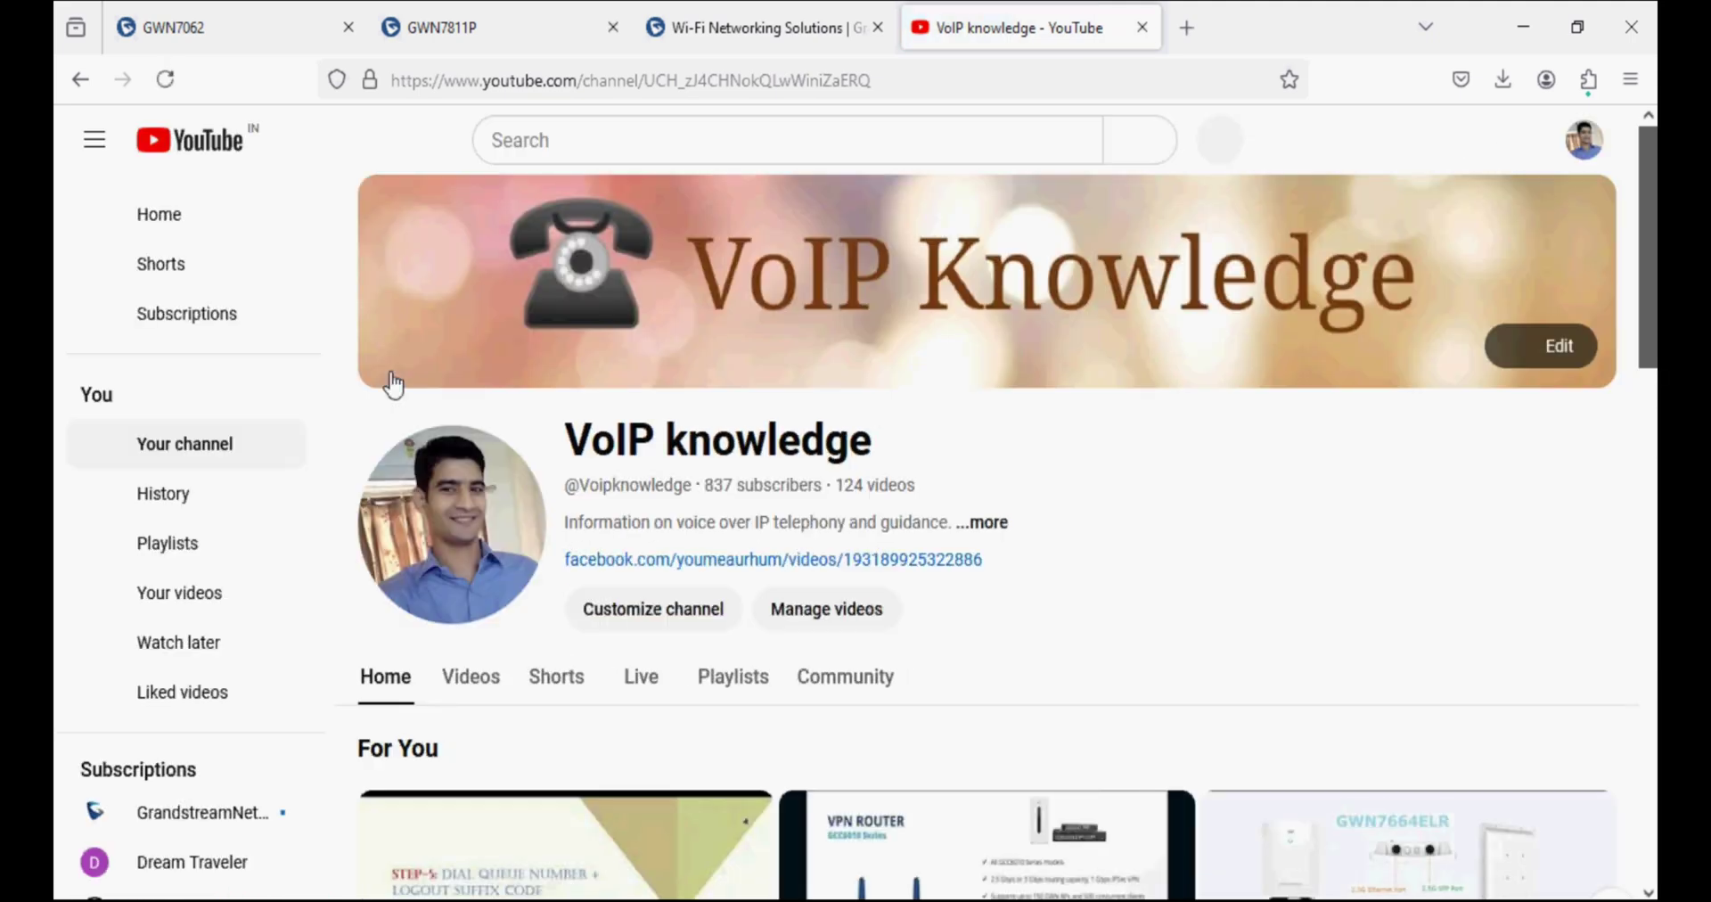
Step: Return to the GWN7811P and review the untagged port assignments of VLAN 10 and VLAN 20 in the switch's VLAN list
{"action": "left_click", "coordinate": [497, 44]}
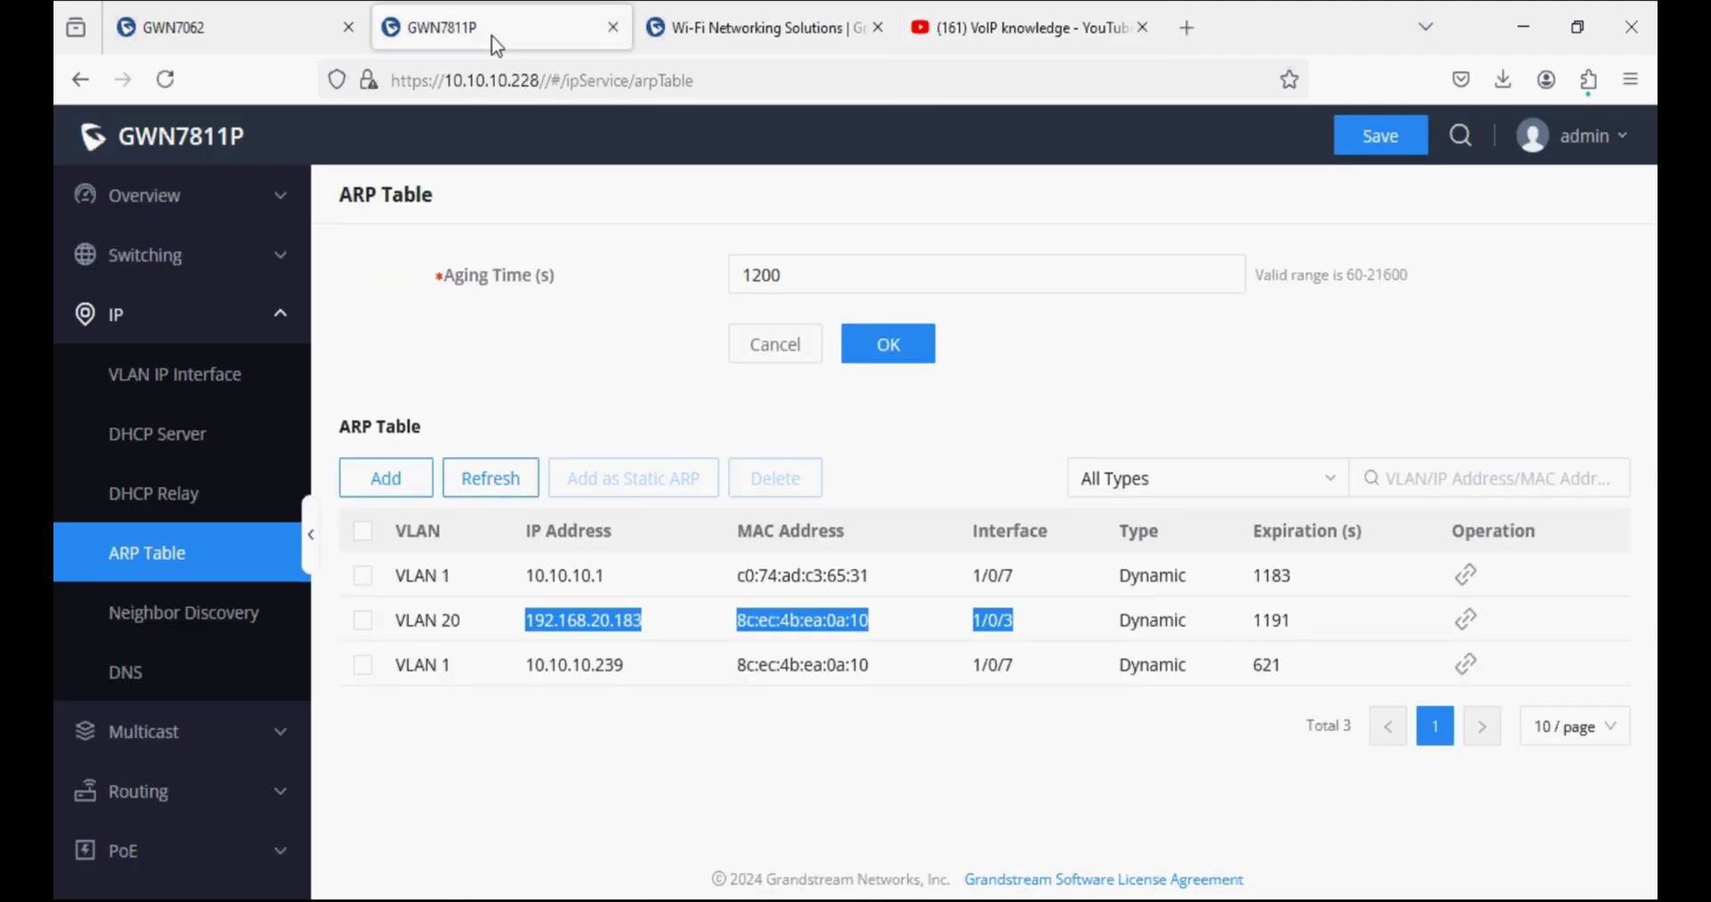
{"action": "left_click", "coordinate": [524, 344]}
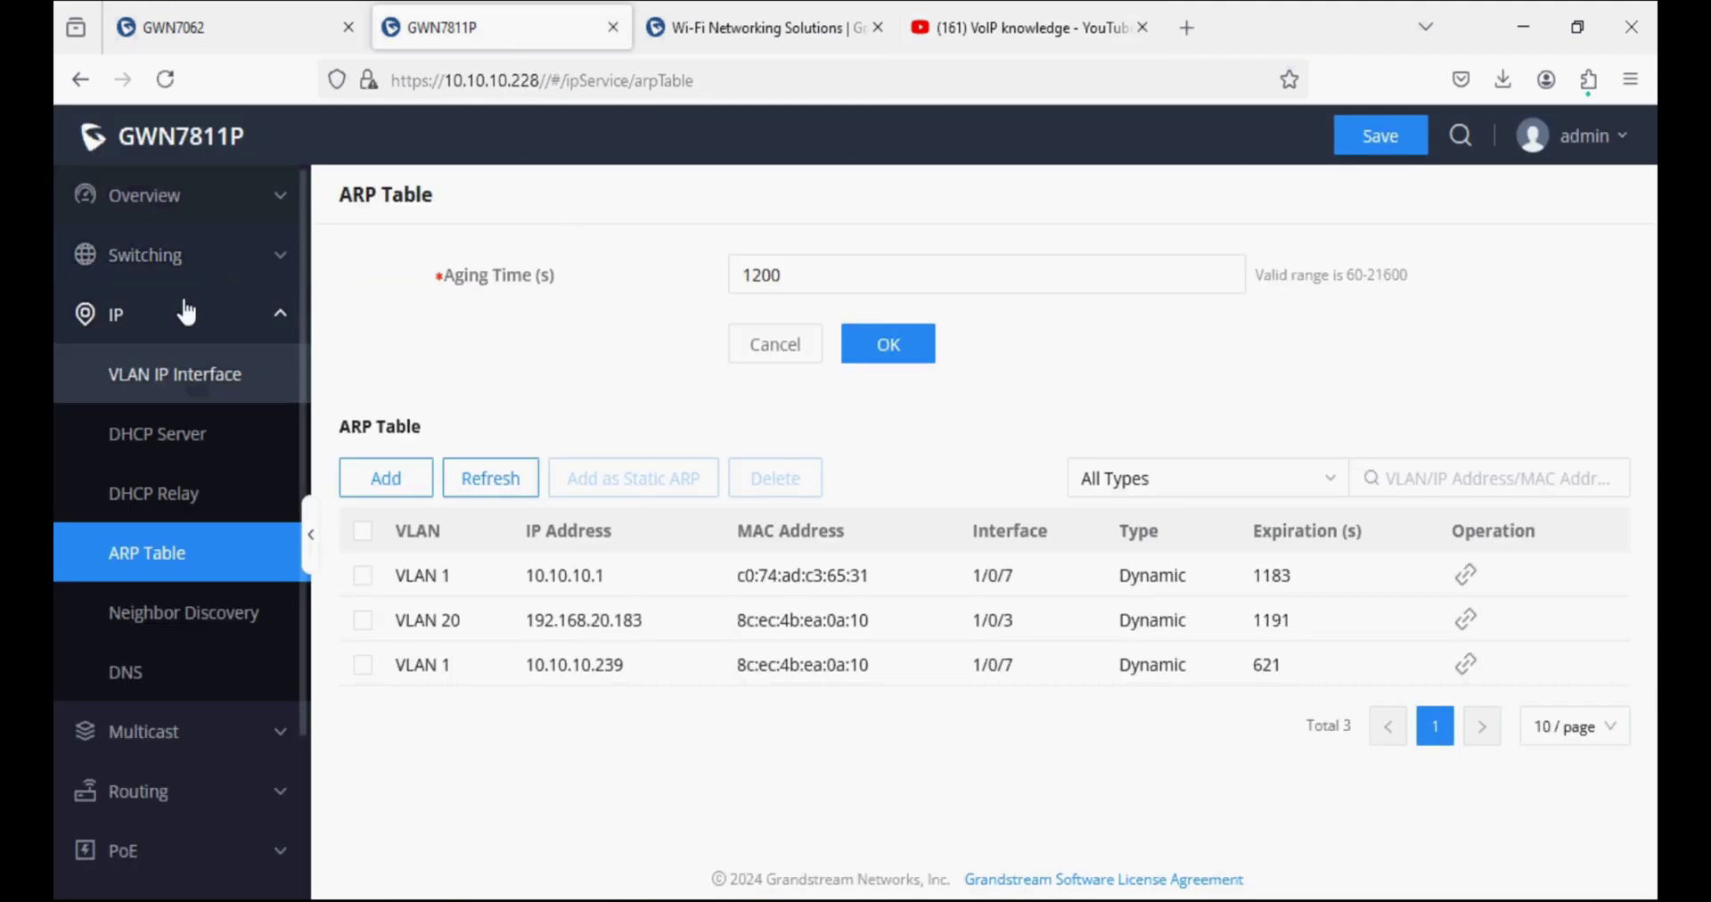
{"action": "left_click", "coordinate": [203, 267]}
{"action": "left_click", "coordinate": [179, 693]}
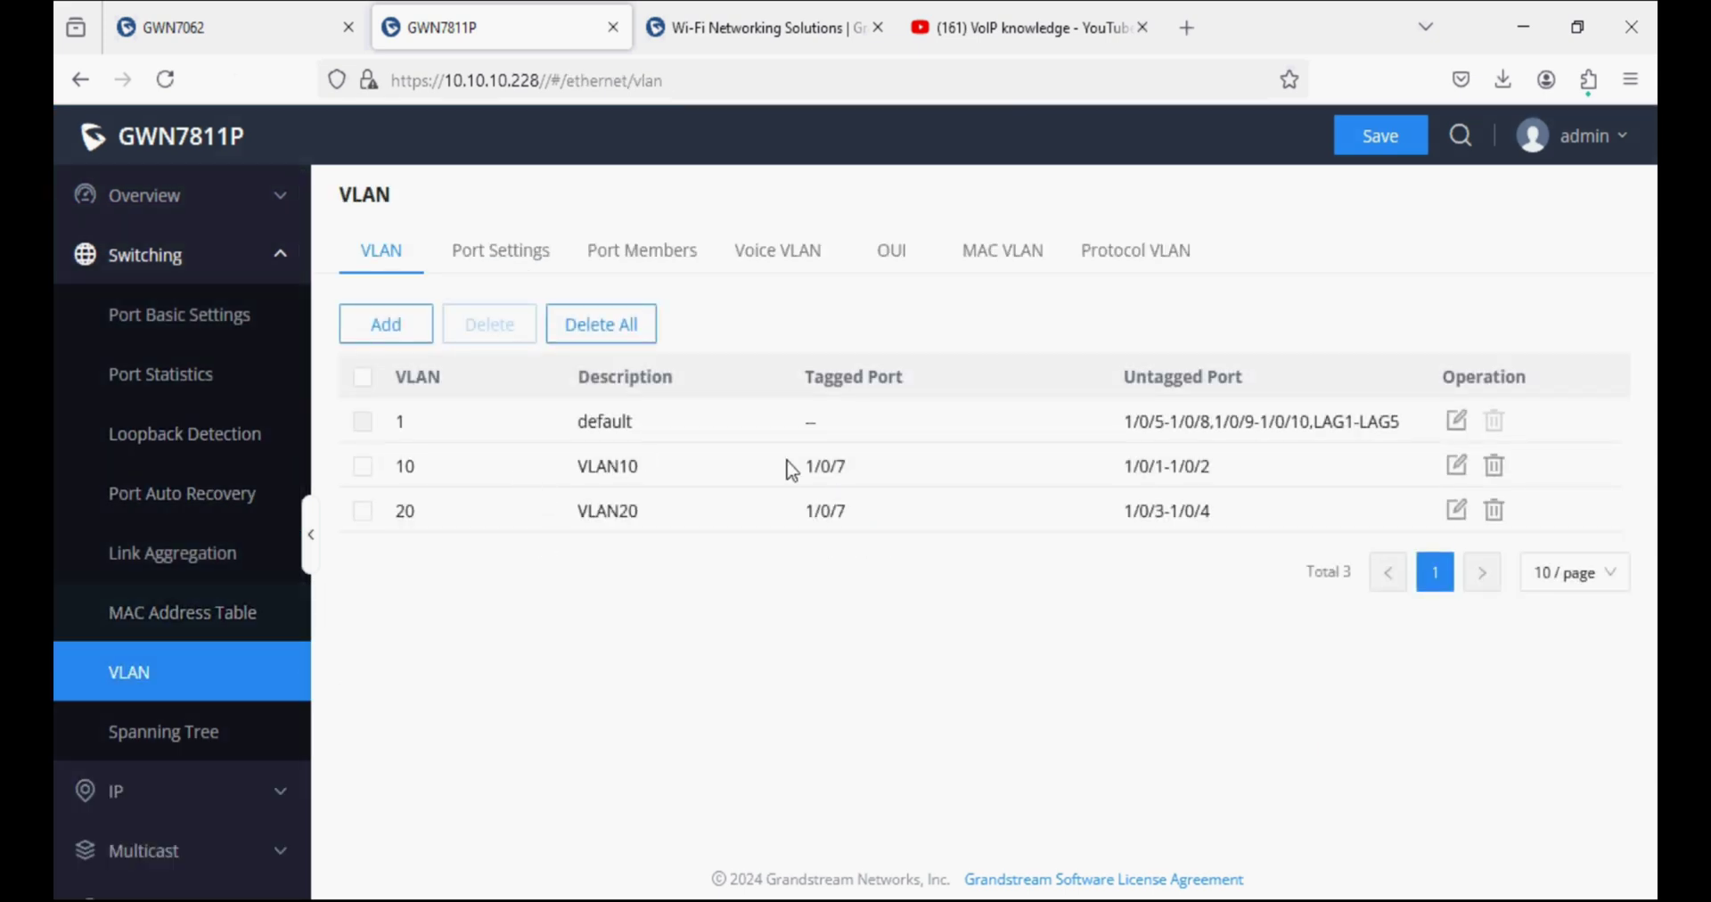
{"action": "left_click_drag", "start_coordinate": [1123, 465], "coordinate": [1214, 467]}
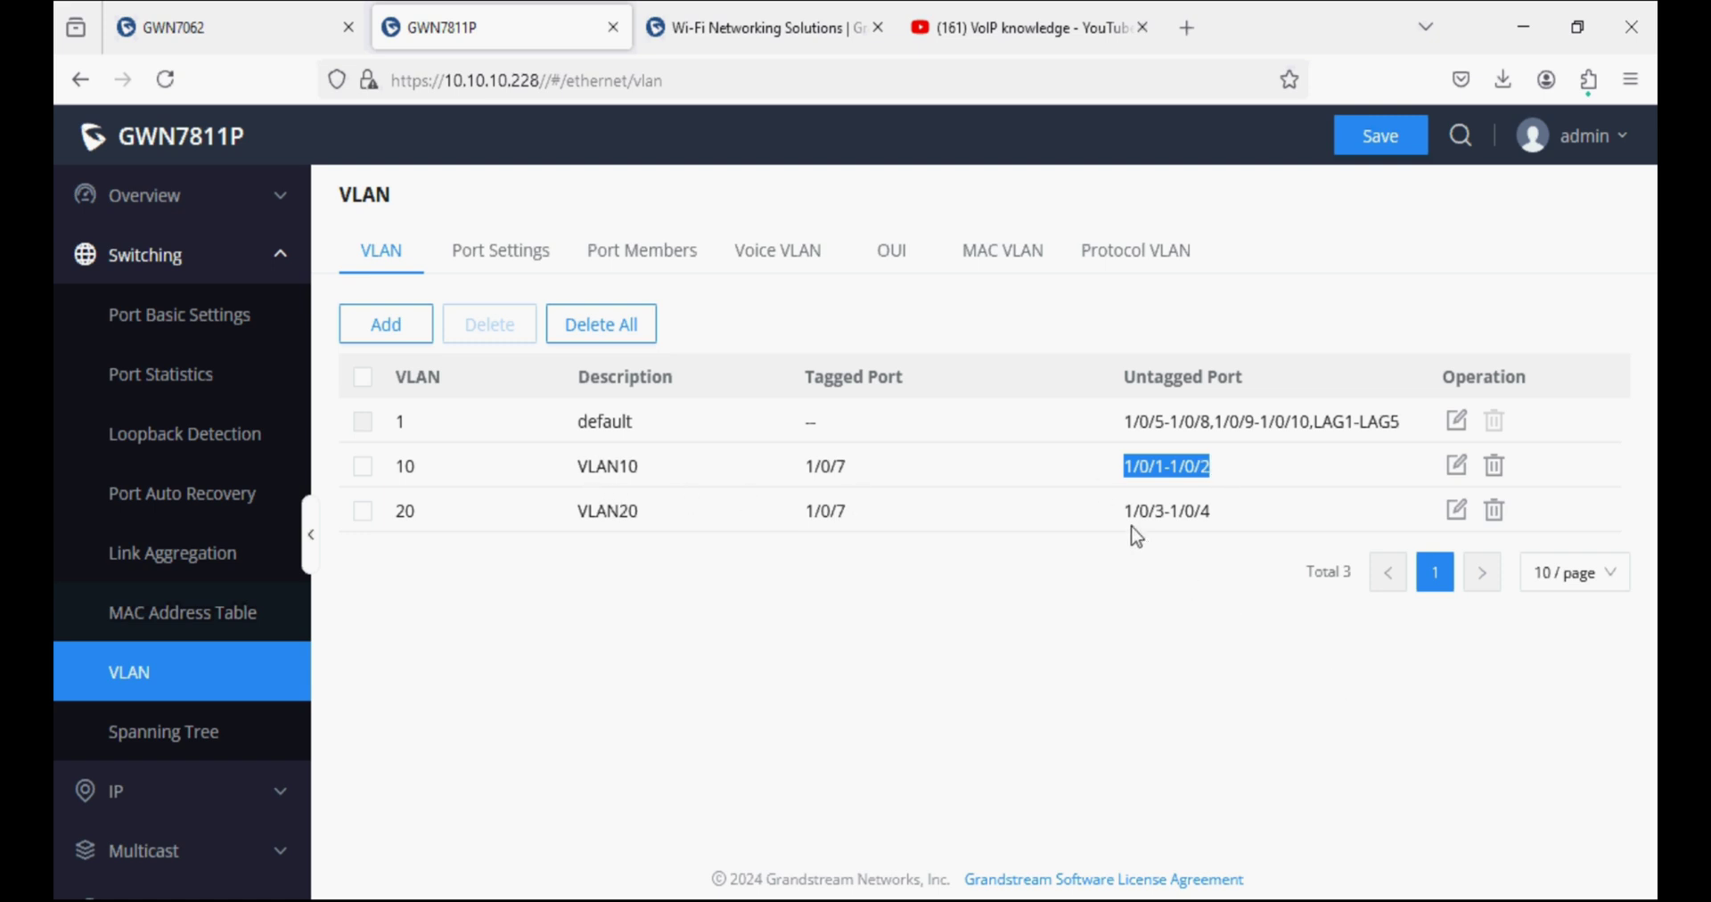
{"action": "left_click_drag", "start_coordinate": [1129, 517], "coordinate": [1214, 514]}
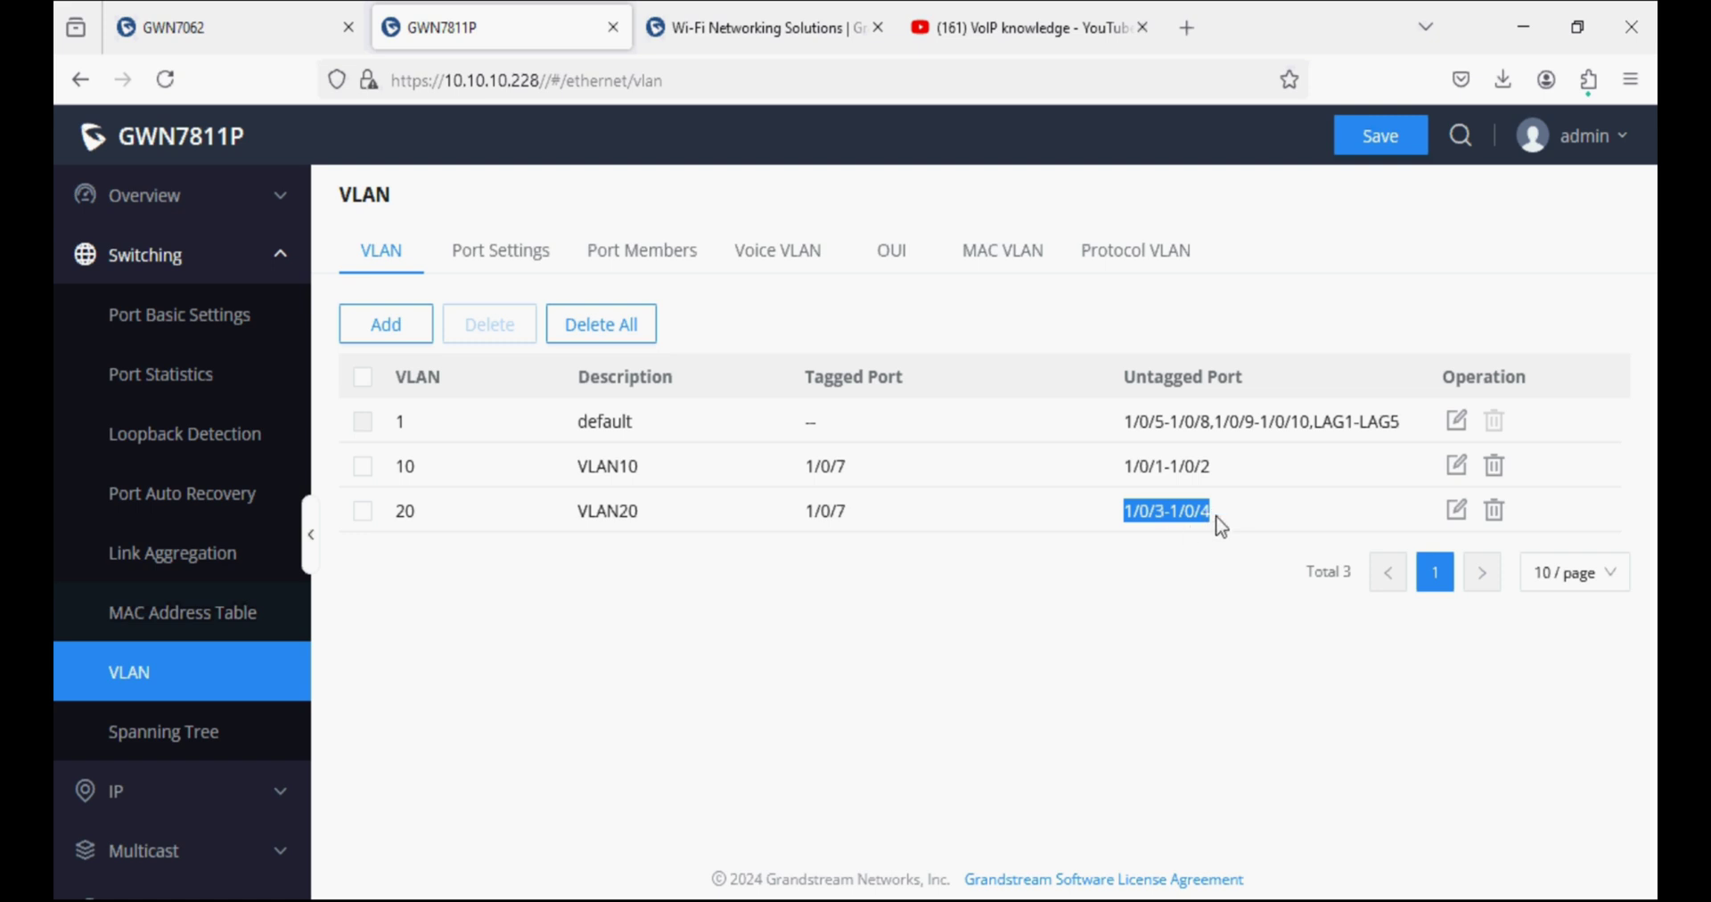
Step: Review the switch's VLAN port settings and the IPv4 interface addresses assigned to VLAN 10 and VLAN 20
{"action": "left_click", "coordinate": [499, 250]}
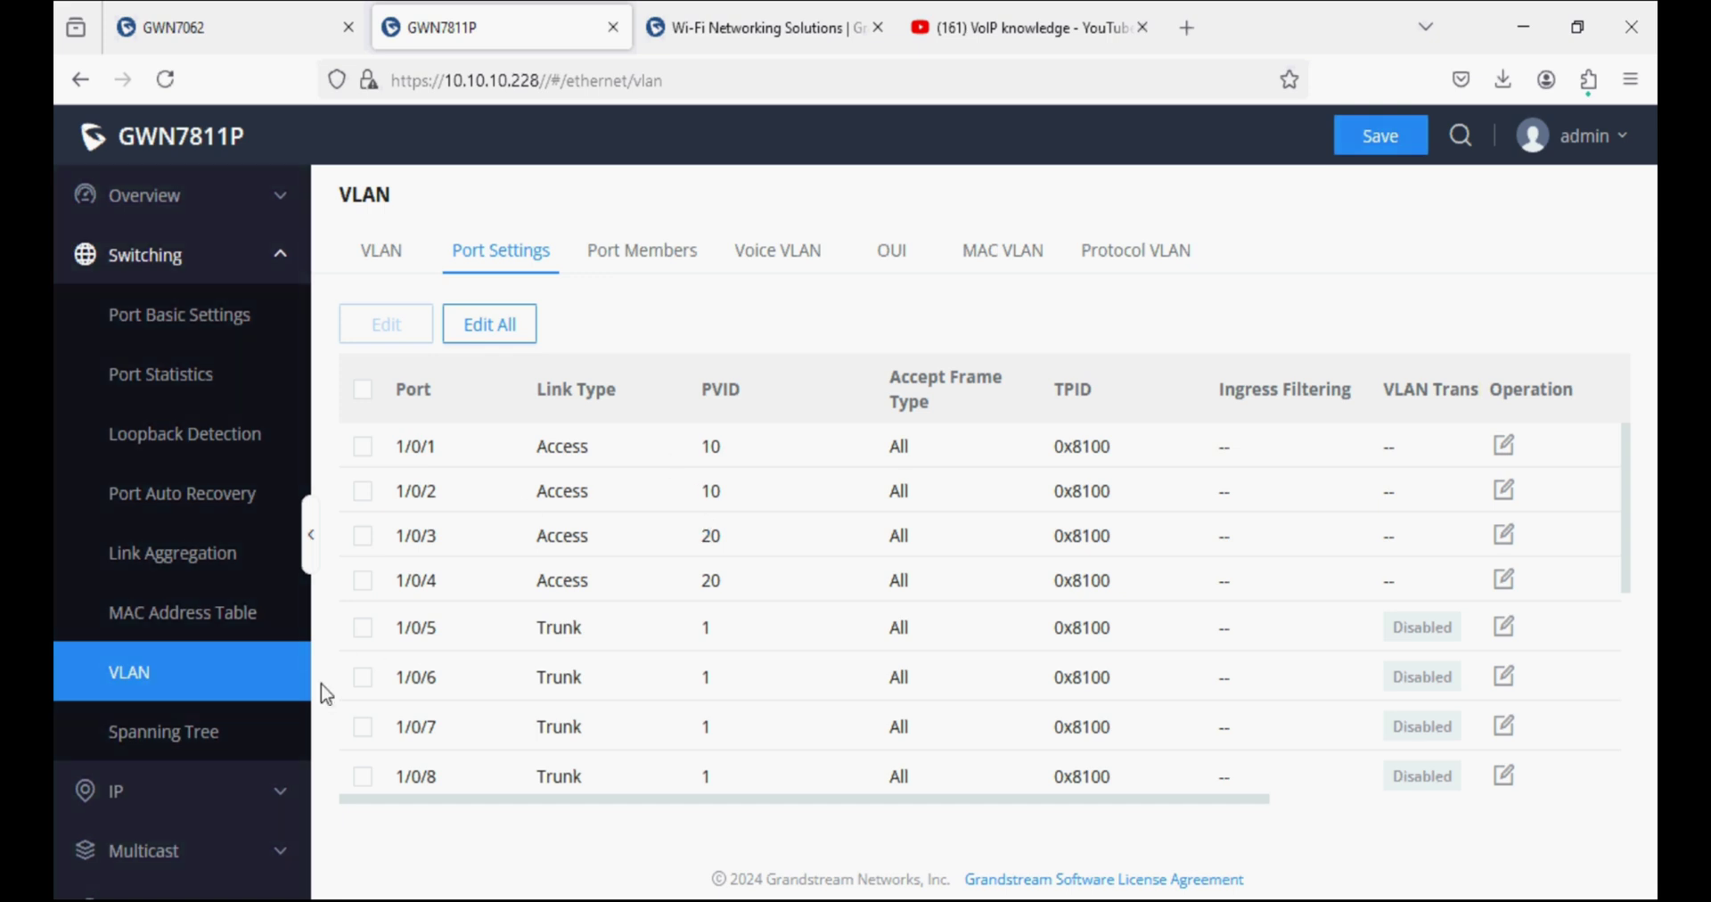
{"action": "scroll", "coordinate": [259, 747], "scroll_direction": "down", "scroll_amount": 3}
{"action": "left_click", "coordinate": [211, 575]}
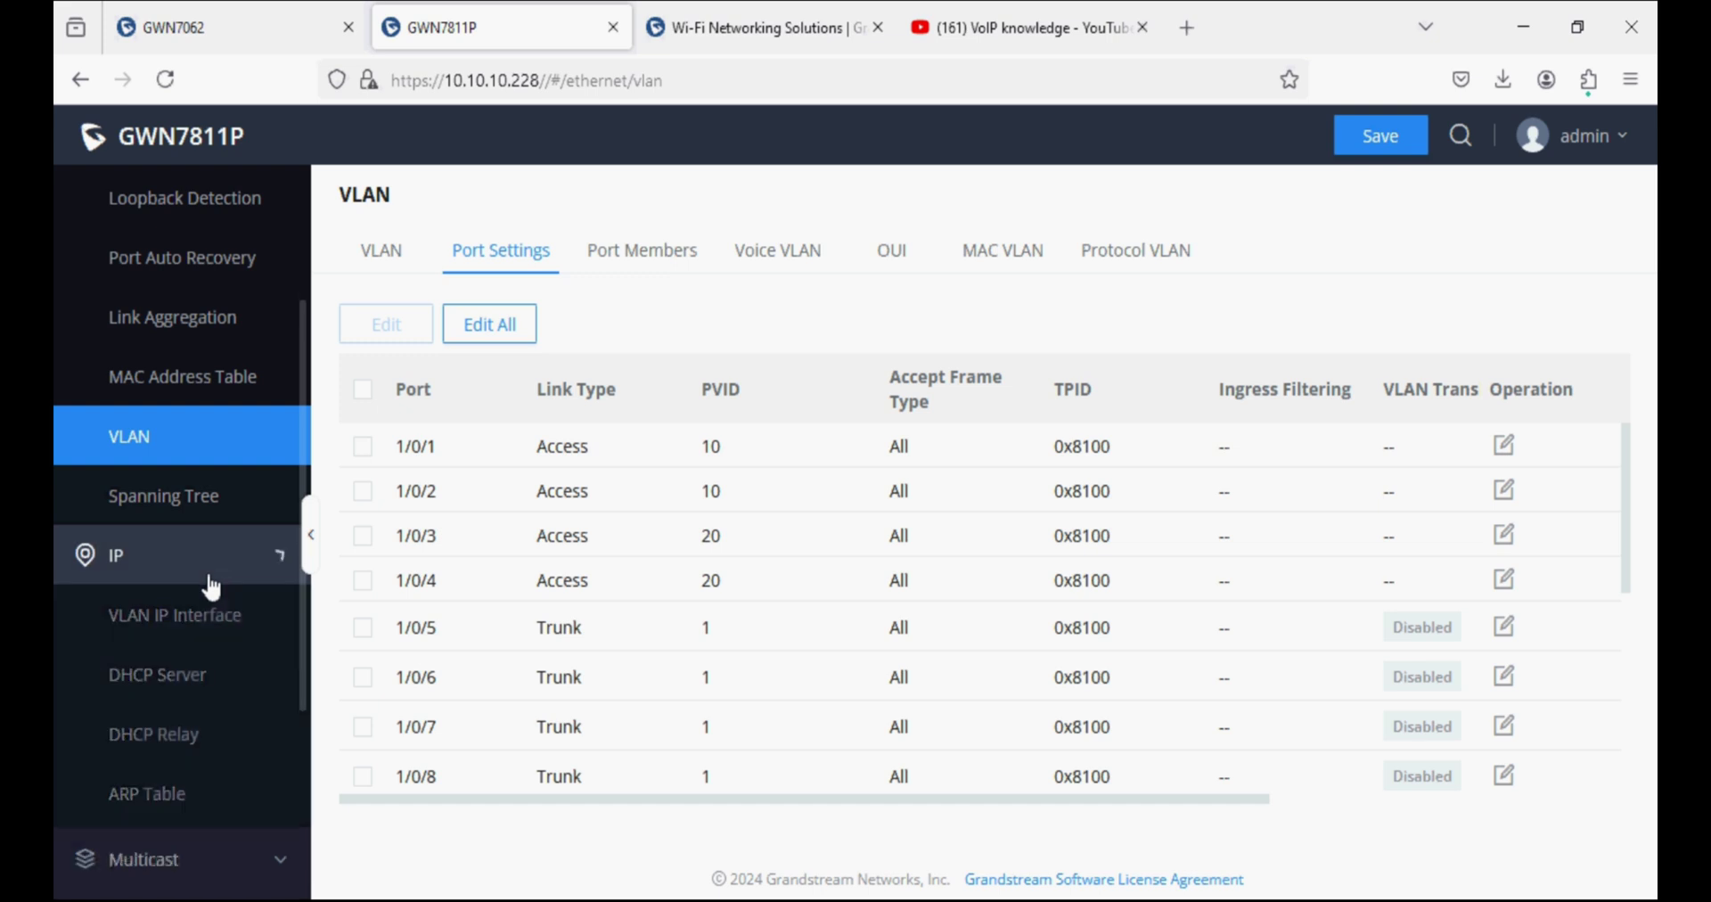
{"action": "left_click", "coordinate": [207, 624]}
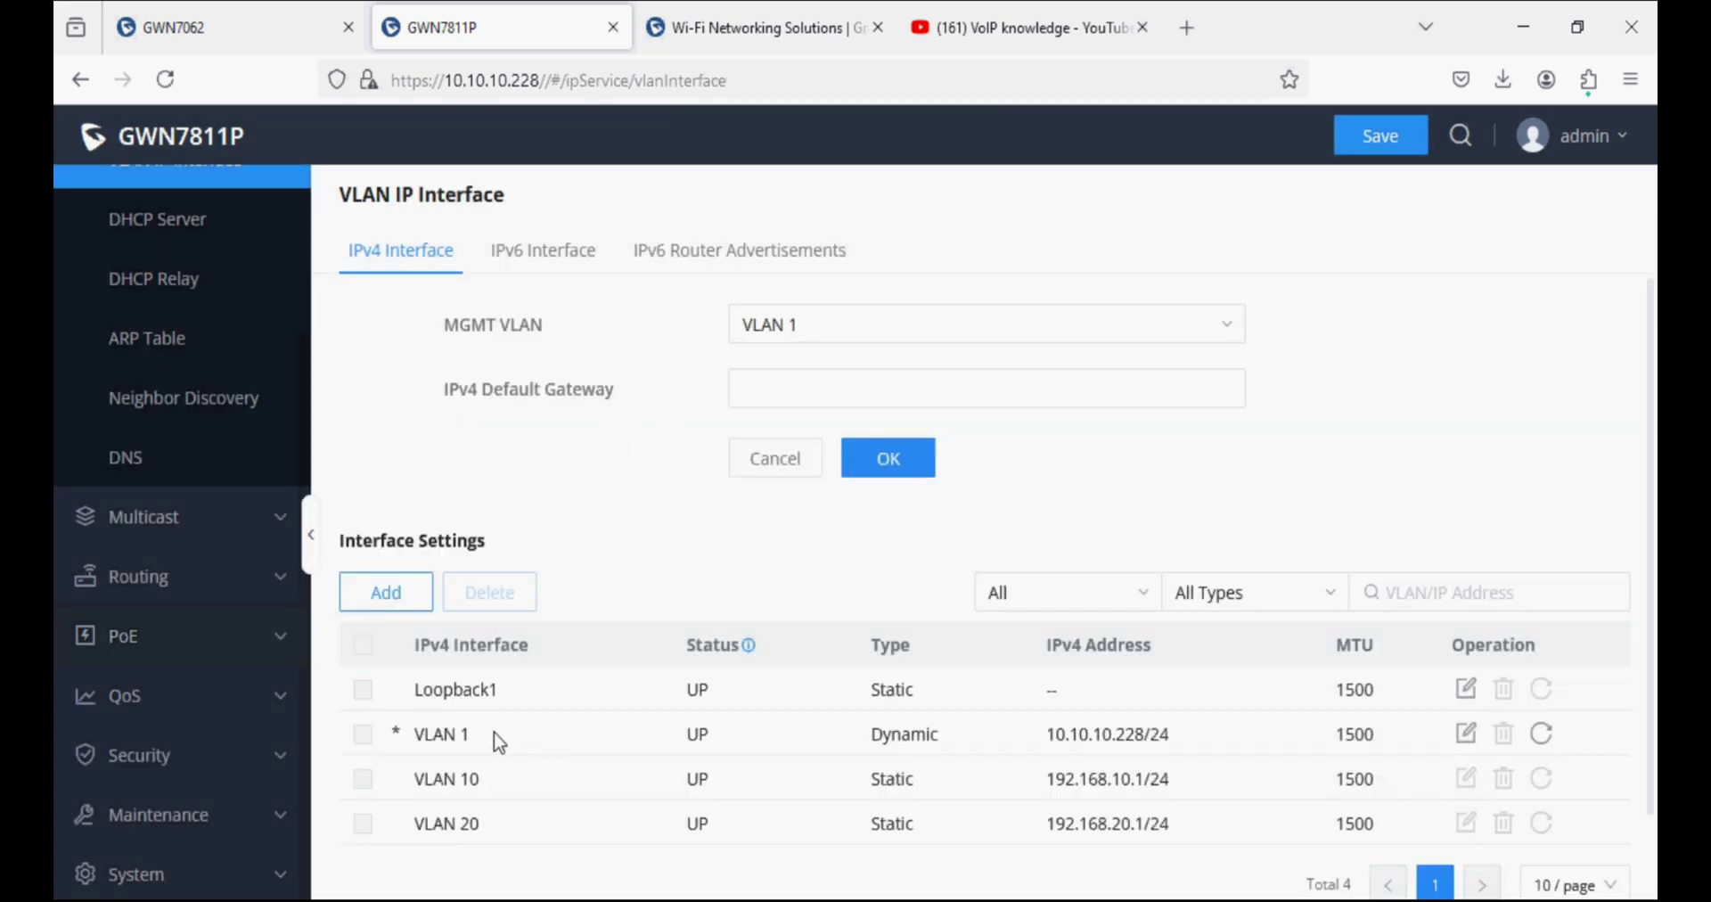
{"action": "left_click_drag", "start_coordinate": [434, 776], "coordinate": [504, 825]}
{"action": "left_click_drag", "start_coordinate": [1044, 781], "coordinate": [1169, 788]}
{"action": "left_click_drag", "start_coordinate": [1041, 841], "coordinate": [1176, 834]}
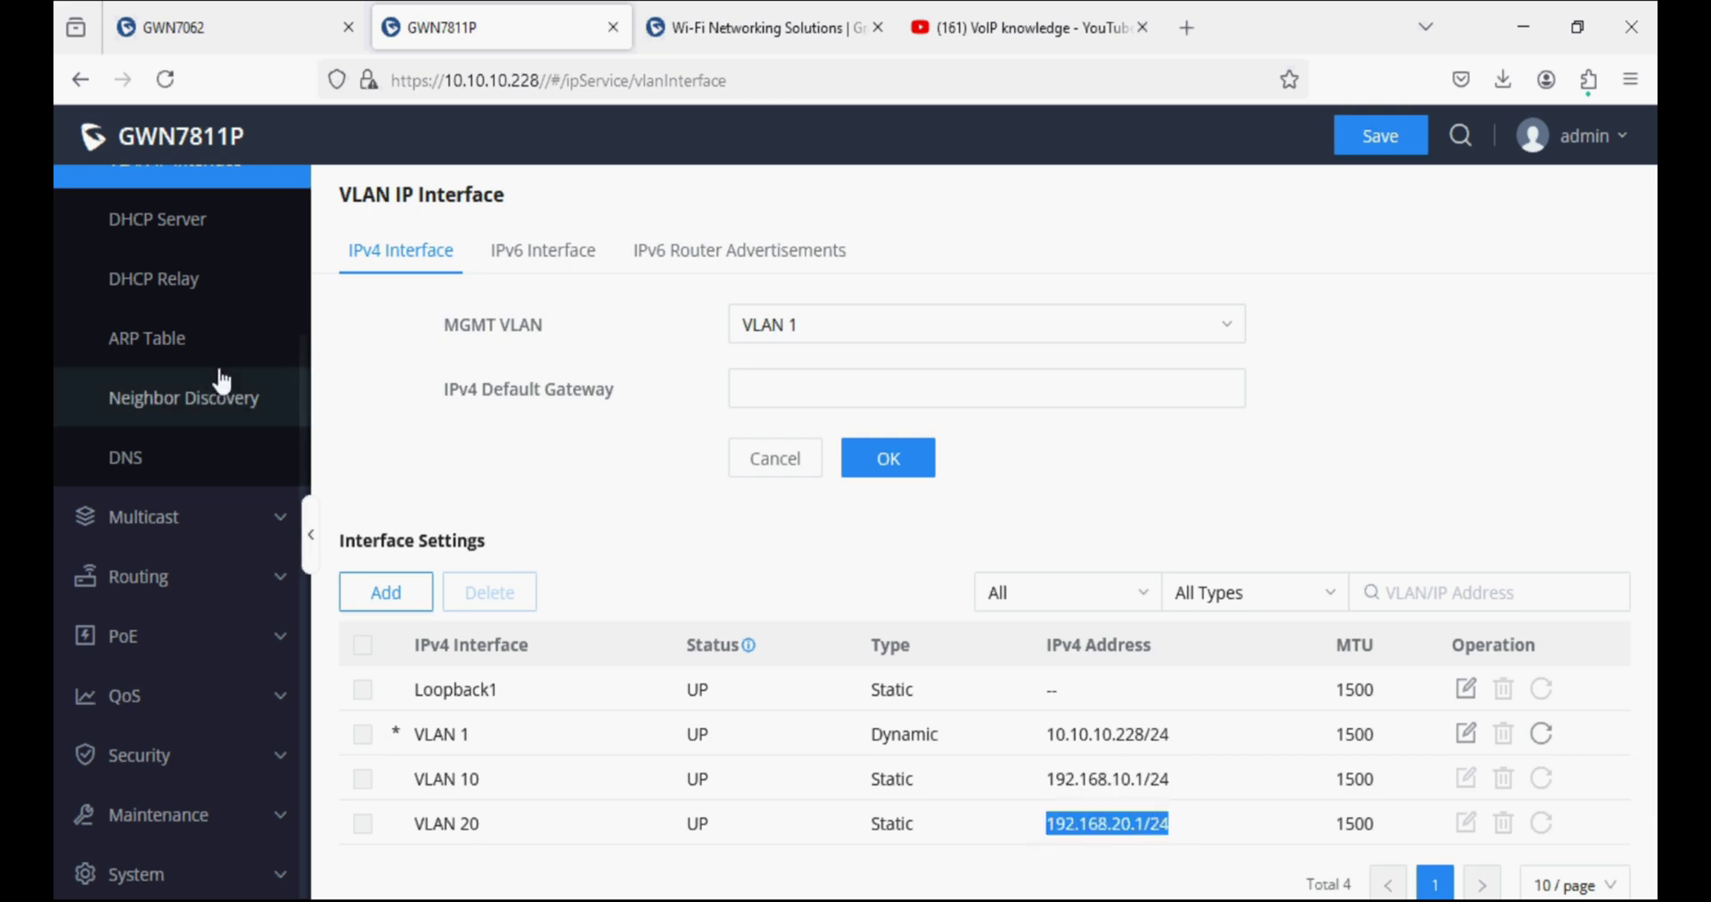
Step: Check the switch's DHCP address pools, and review the next hop and destination addresses of both VLAN static routes on the GWN7062
{"action": "left_click", "coordinate": [178, 219]}
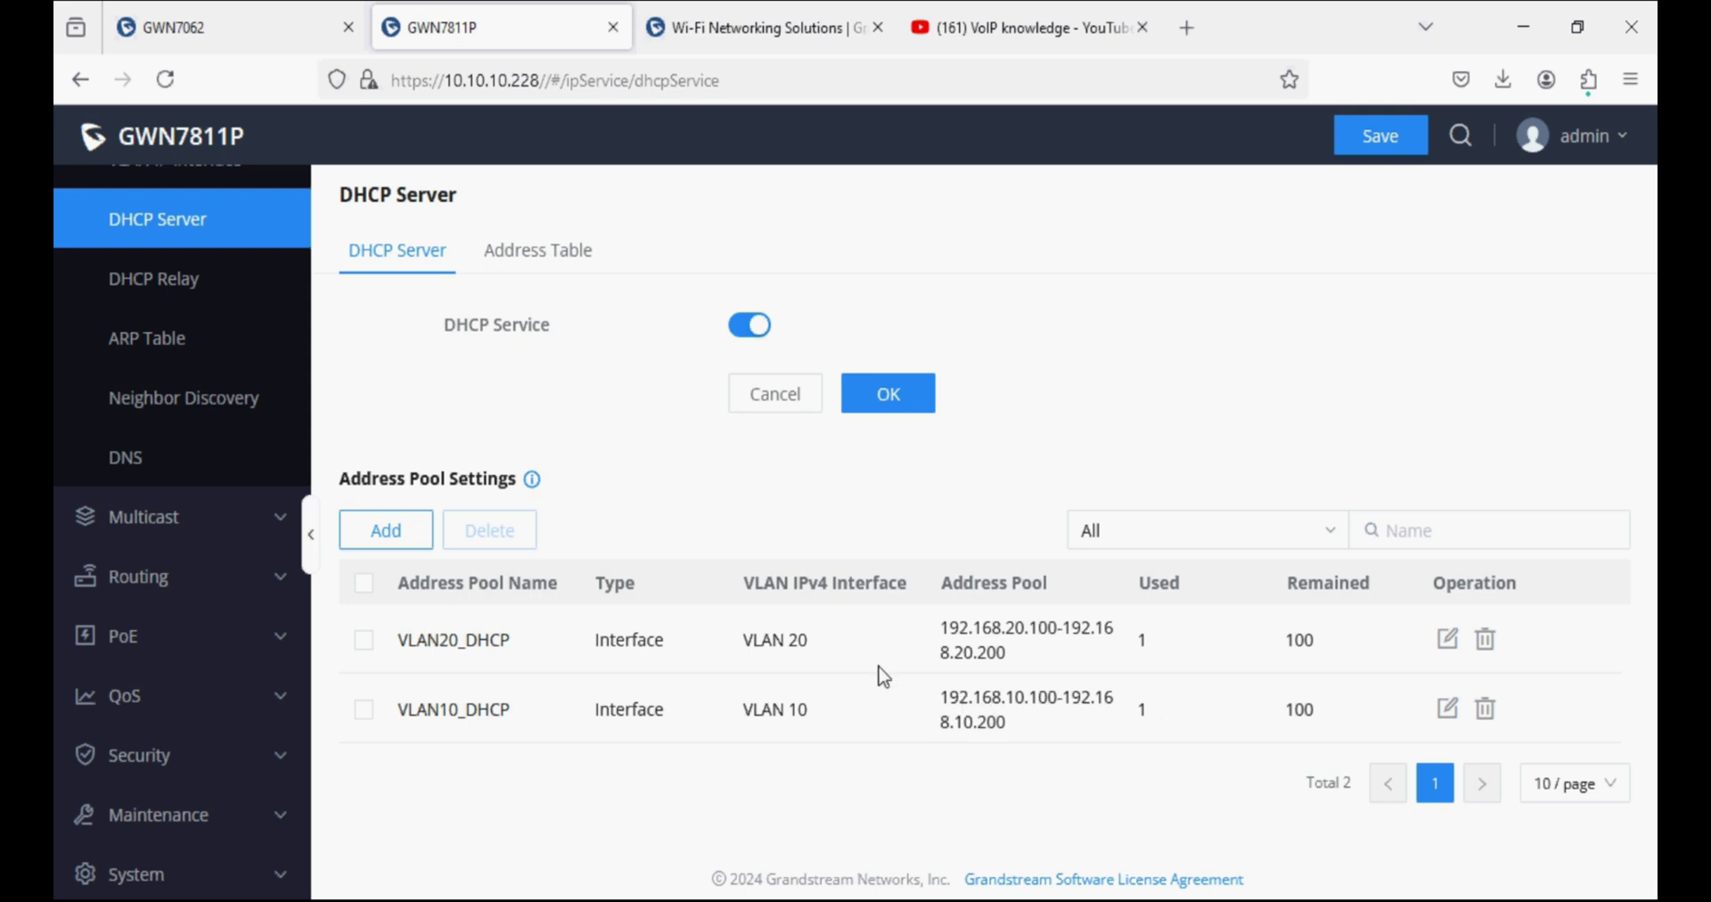
{"action": "left_click", "coordinate": [265, 30]}
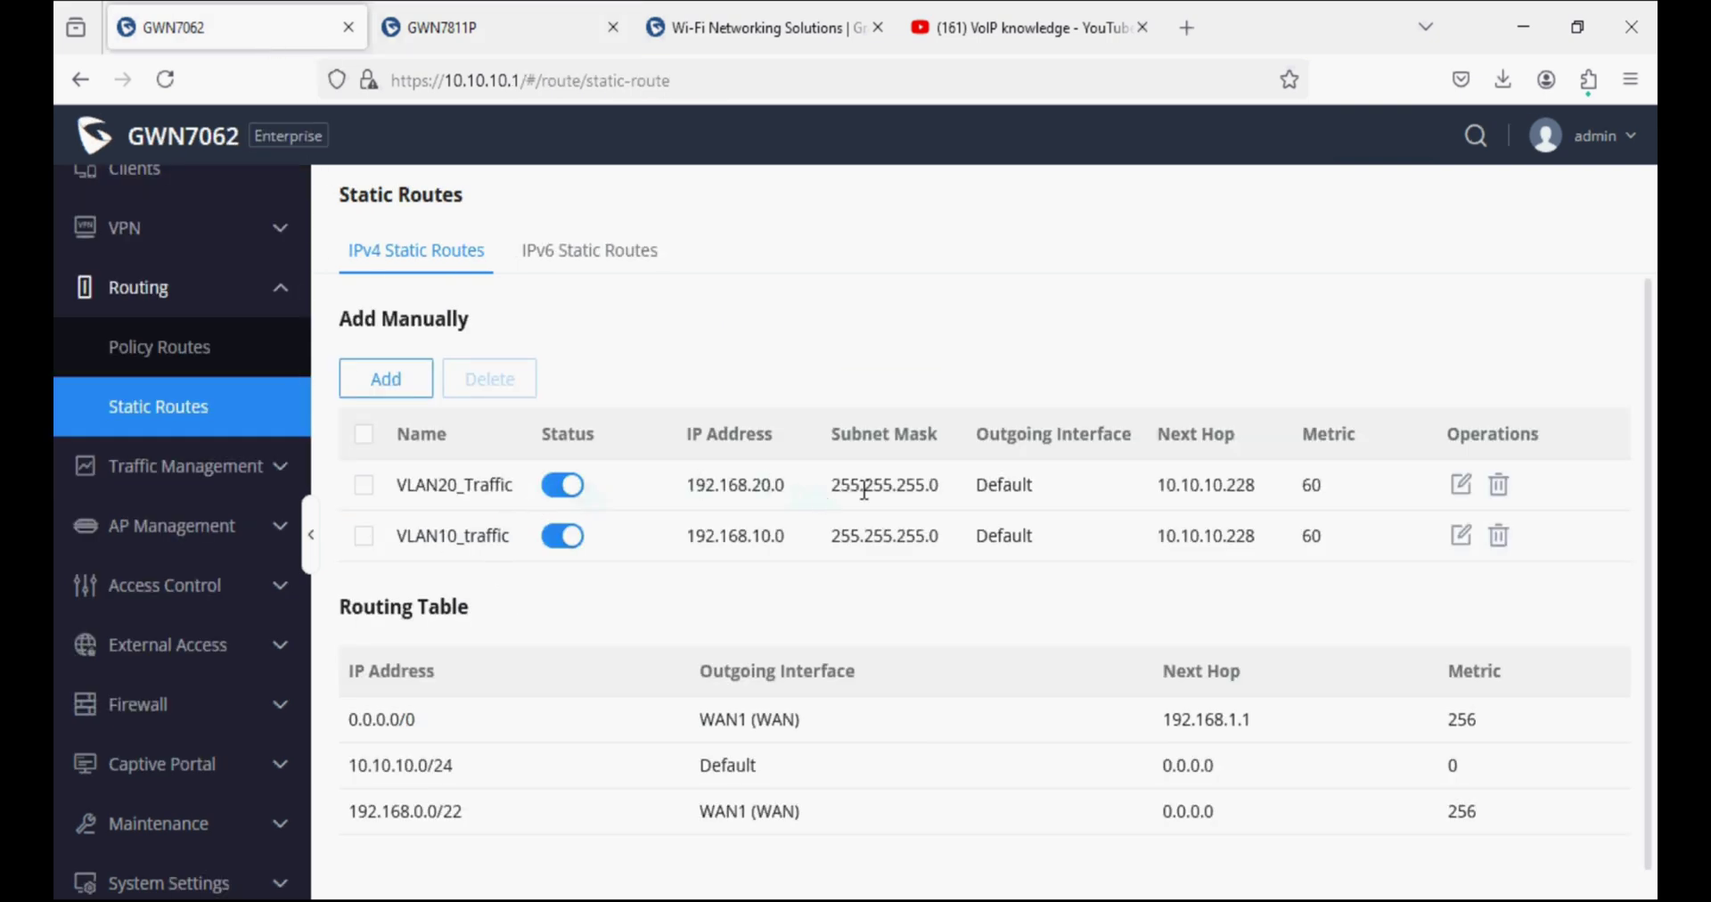
{"action": "left_click_drag", "start_coordinate": [1287, 493], "coordinate": [1162, 505]}
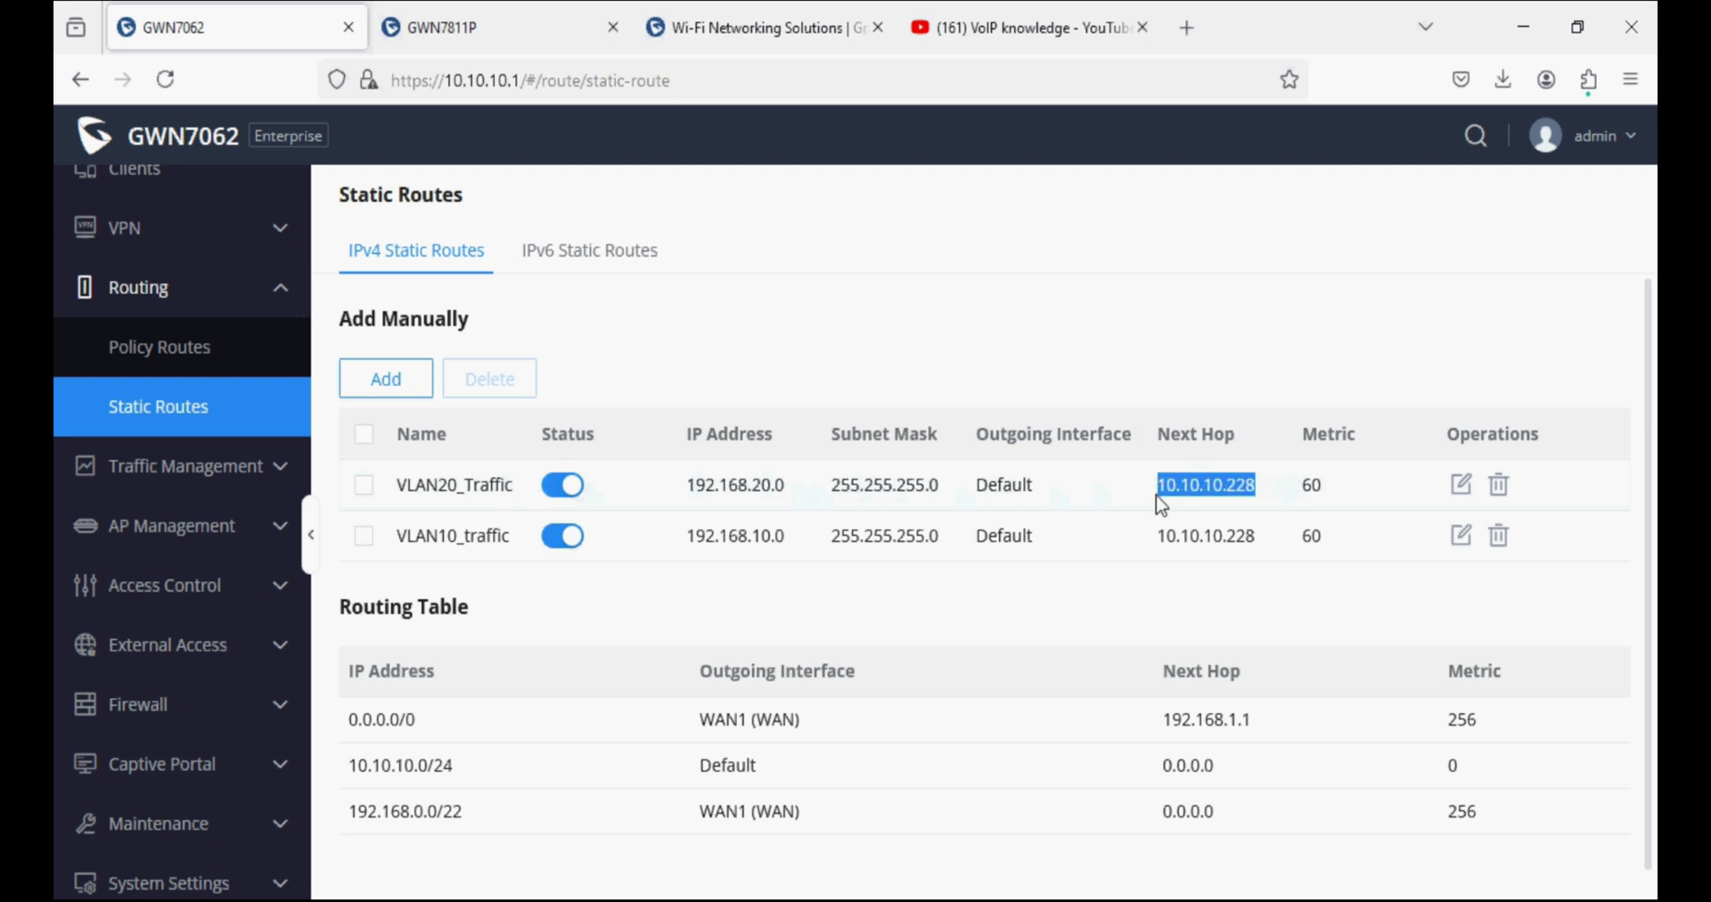
{"action": "left_click_drag", "start_coordinate": [794, 489], "coordinate": [690, 490]}
{"action": "left_click_drag", "start_coordinate": [800, 540], "coordinate": [700, 540]}
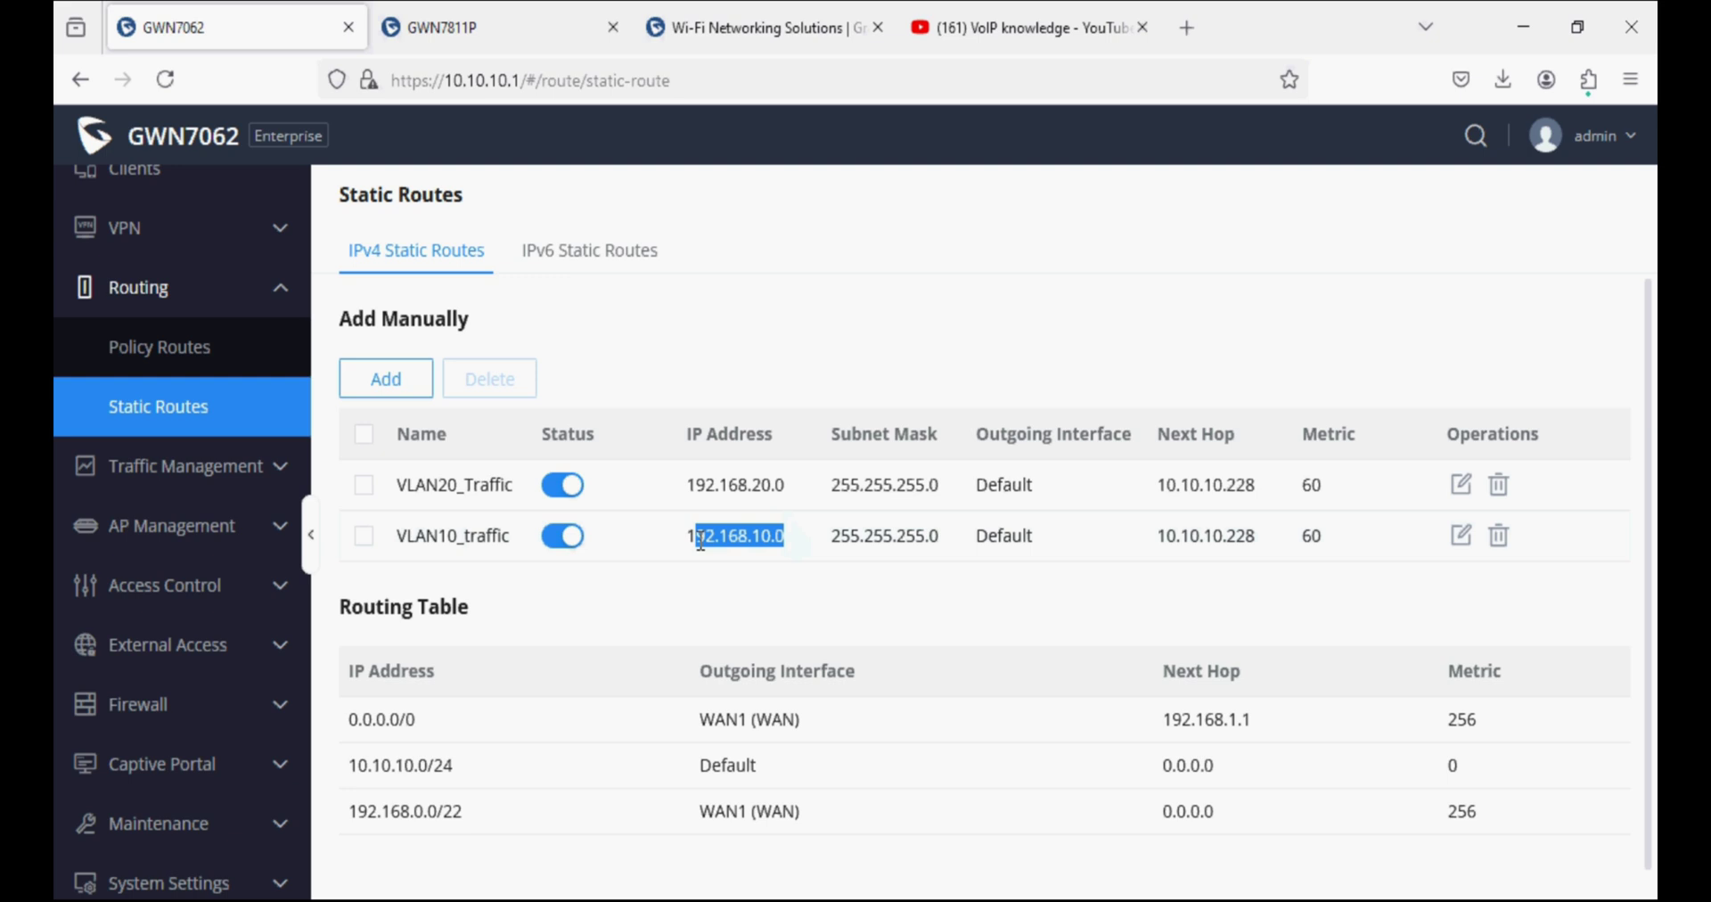